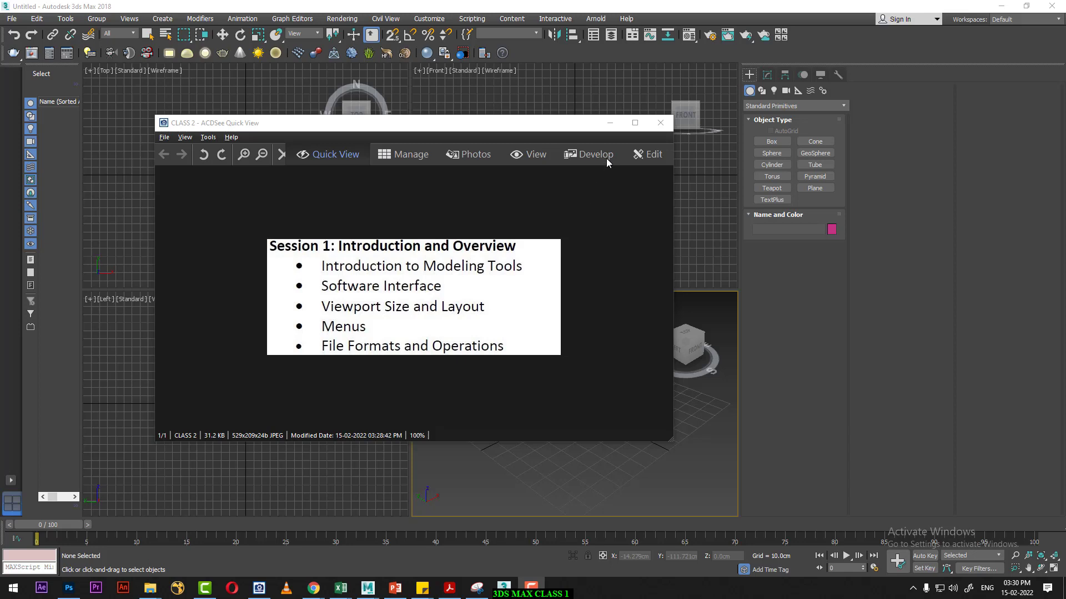
- Review the Session 1 topic slide in ACDSee Quick View, then minimize the viewer
click(635, 122)
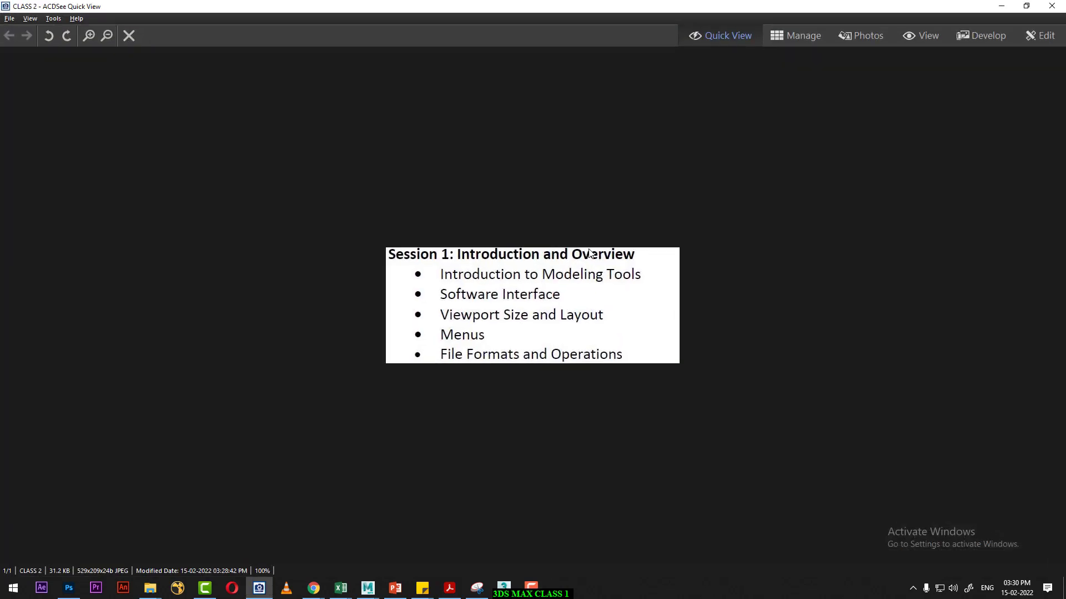
ctrl+scroll(404, 283, up, 1)
ctrl+scroll(404, 283, up, 1)
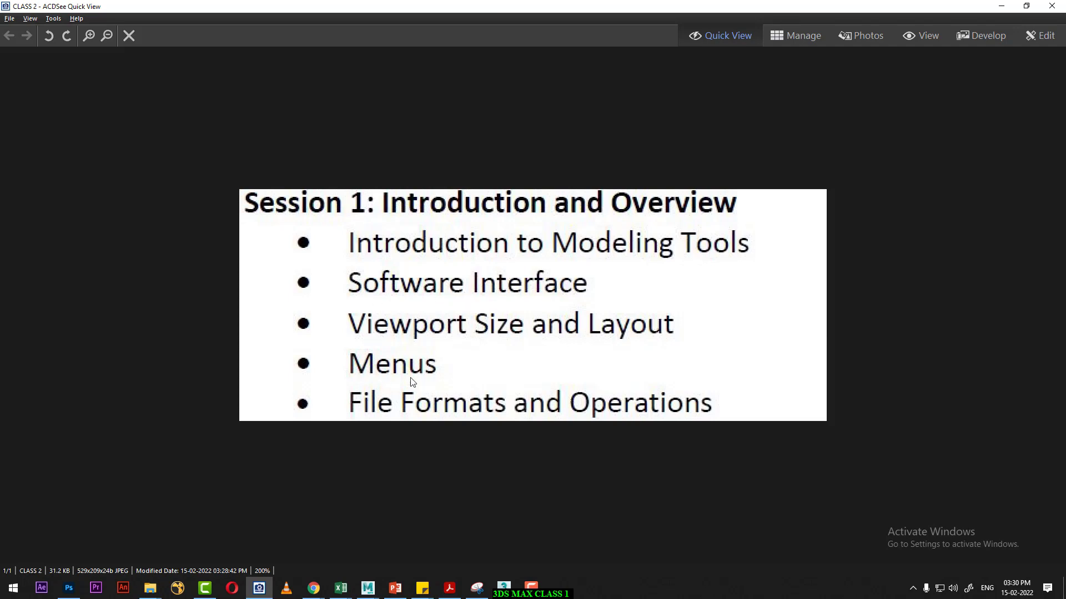
click(1026, 6)
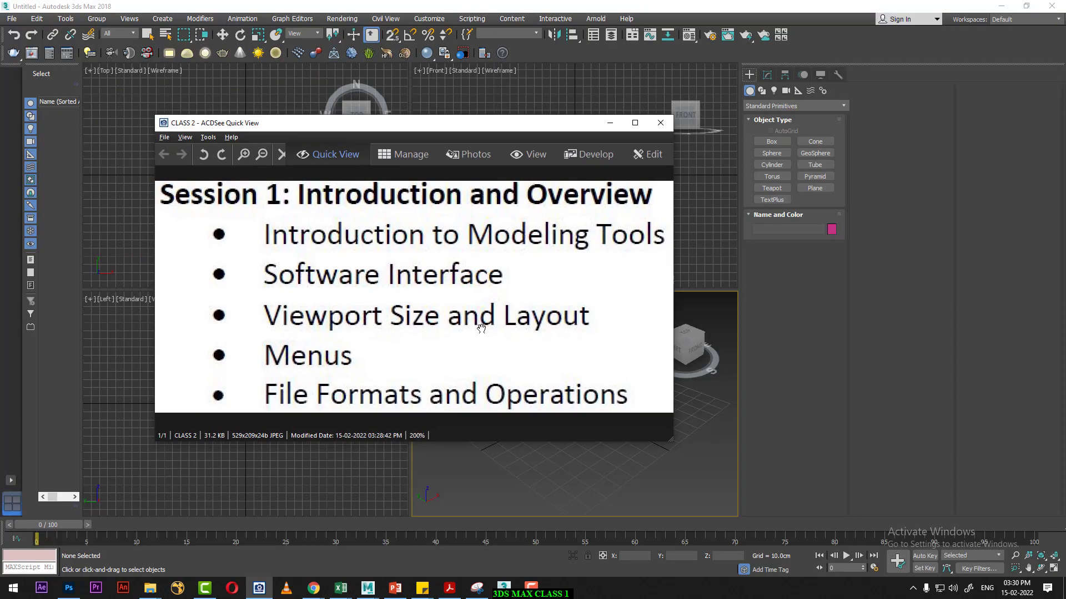
drag(391, 296, 323, 300)
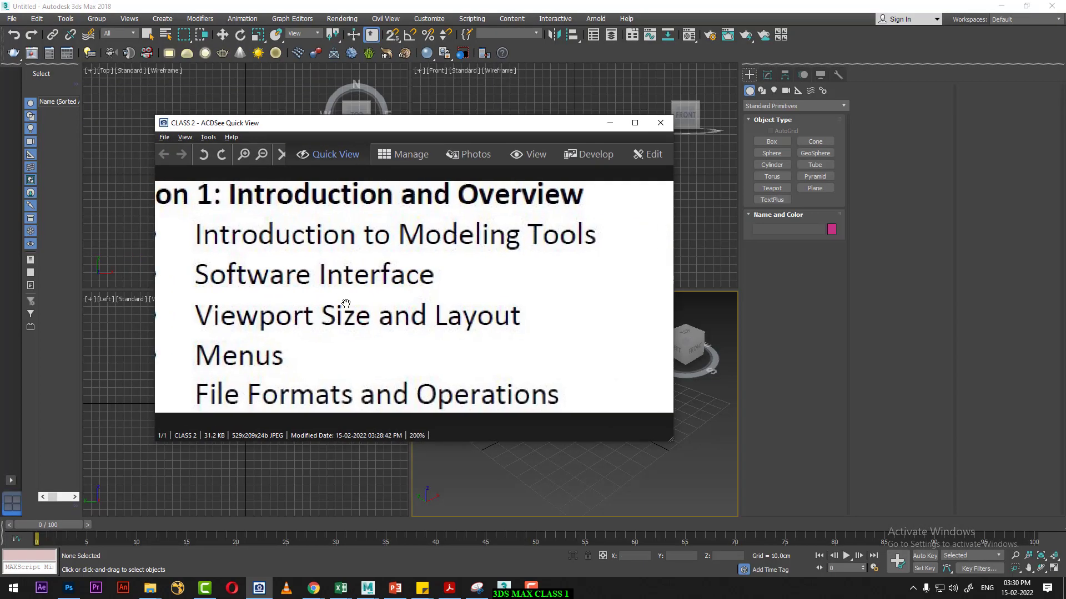
drag(488, 127, 400, 289)
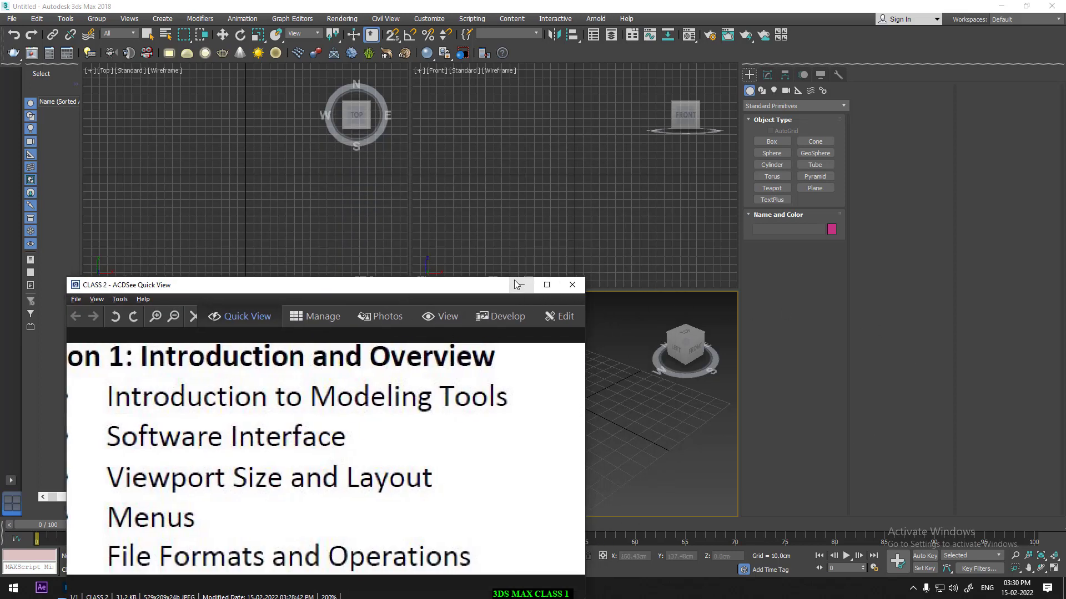
click(521, 285)
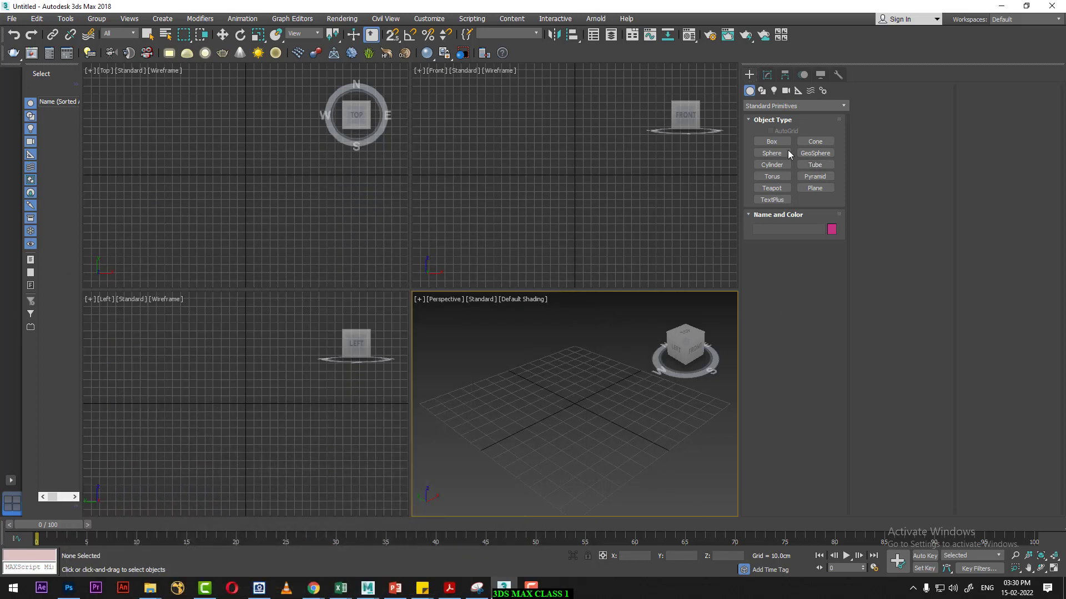
- Create a green box in the Perspective viewport
click(775, 142)
drag(480, 399, 477, 433)
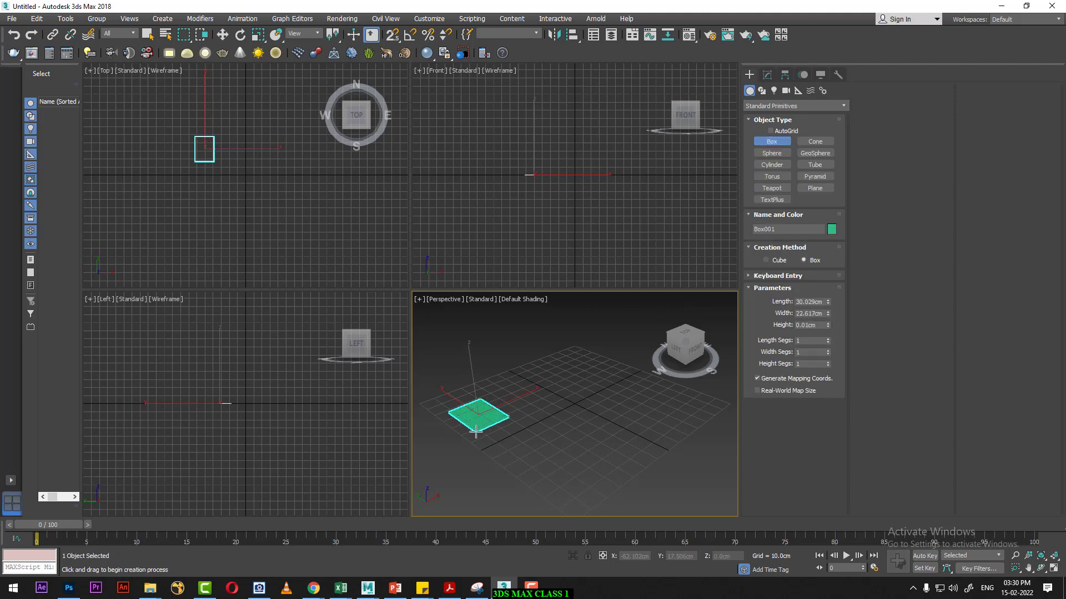
right_click(508, 383)
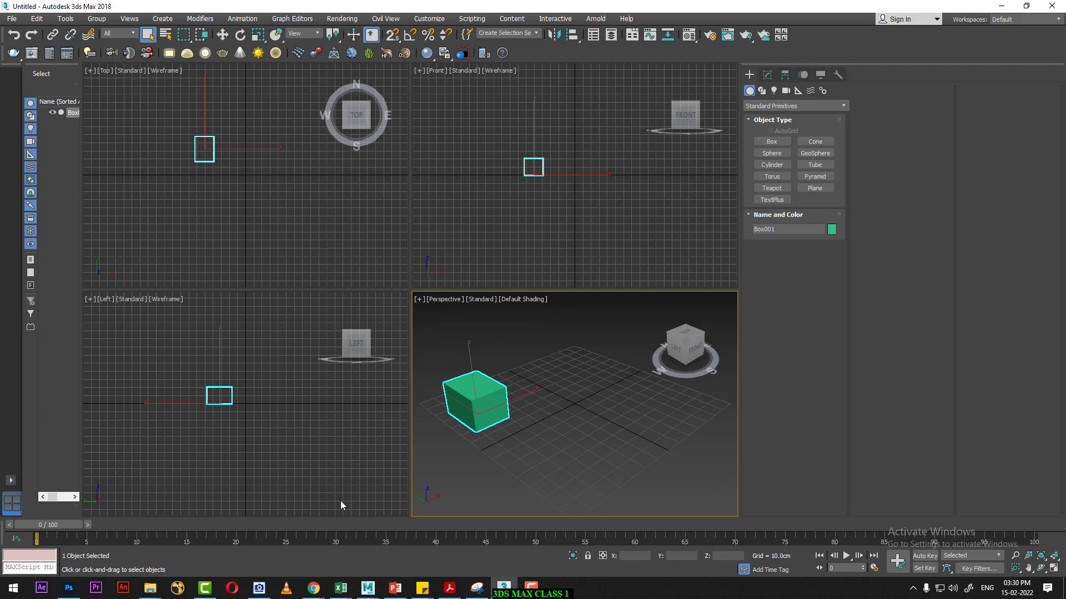
click(1054, 571)
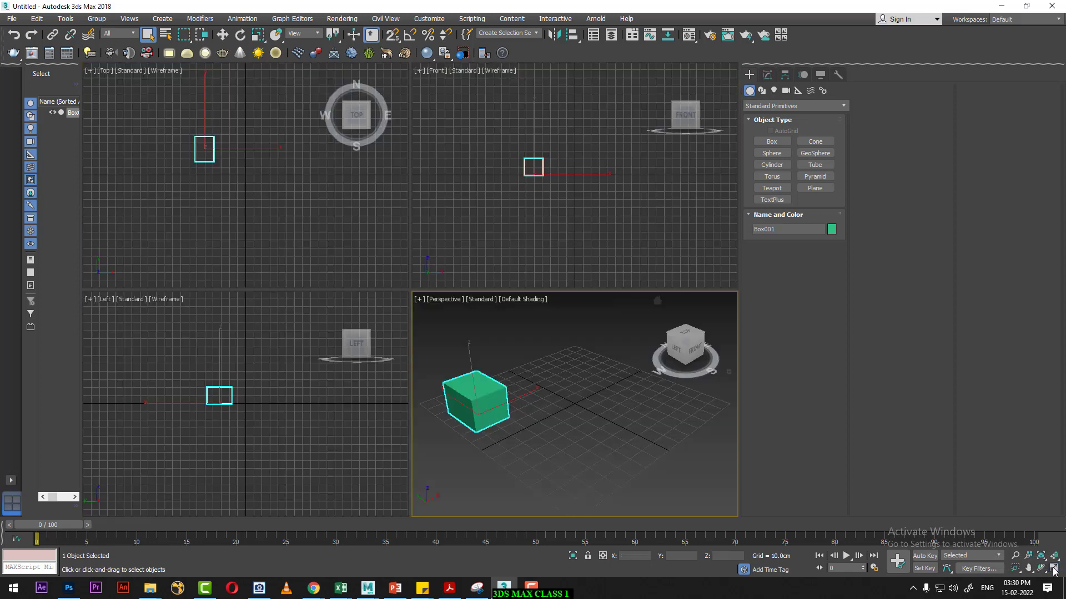
- Add a pale blue cone and a smaller purple cone in the Top view, then select the first
click(815, 141)
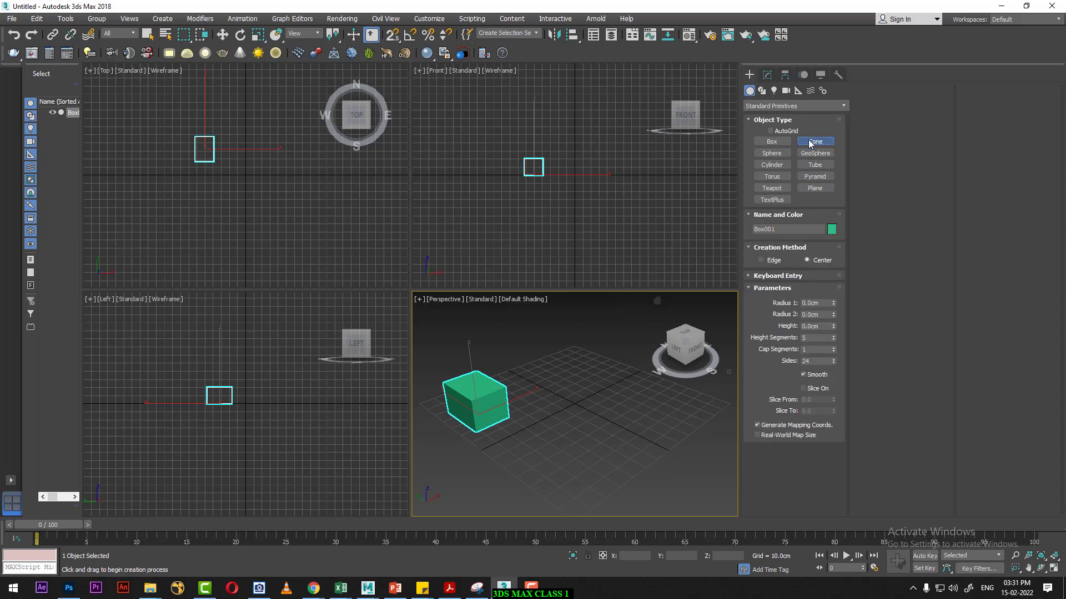
drag(266, 144, 280, 160)
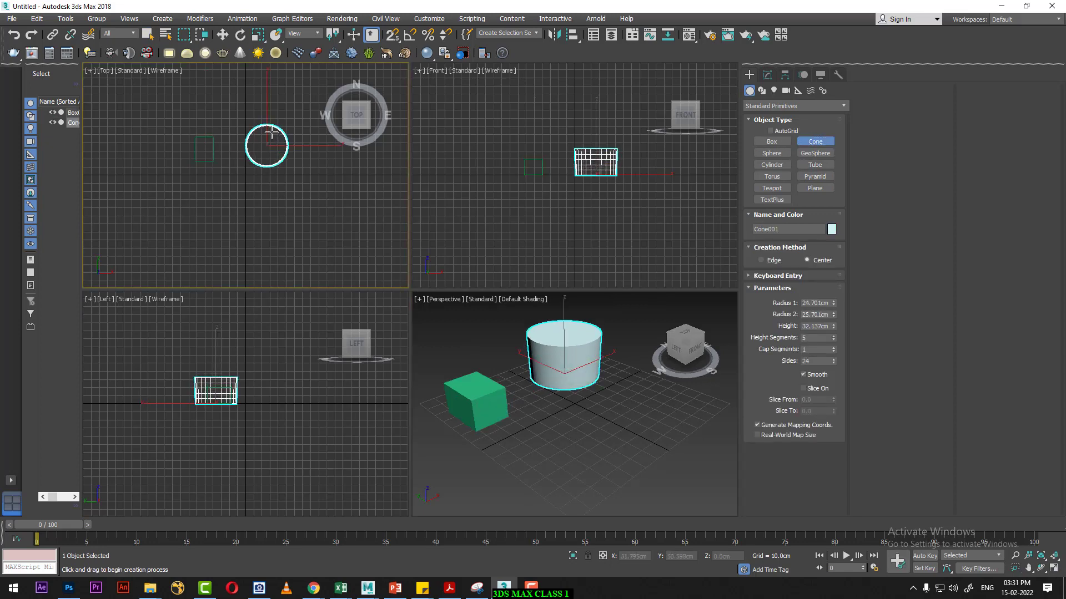
click(268, 138)
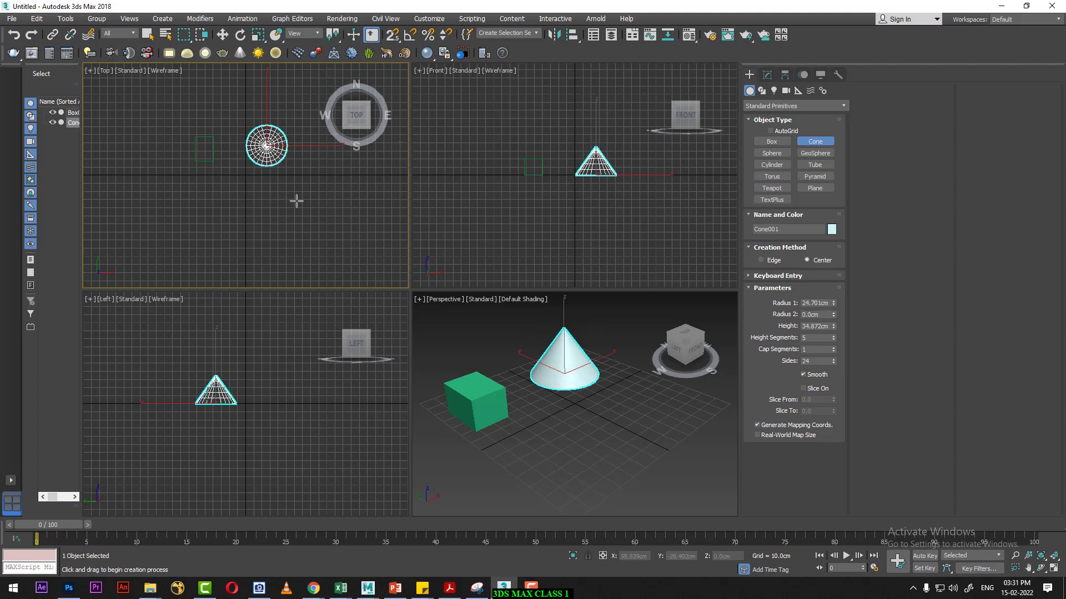
drag(317, 209, 332, 209)
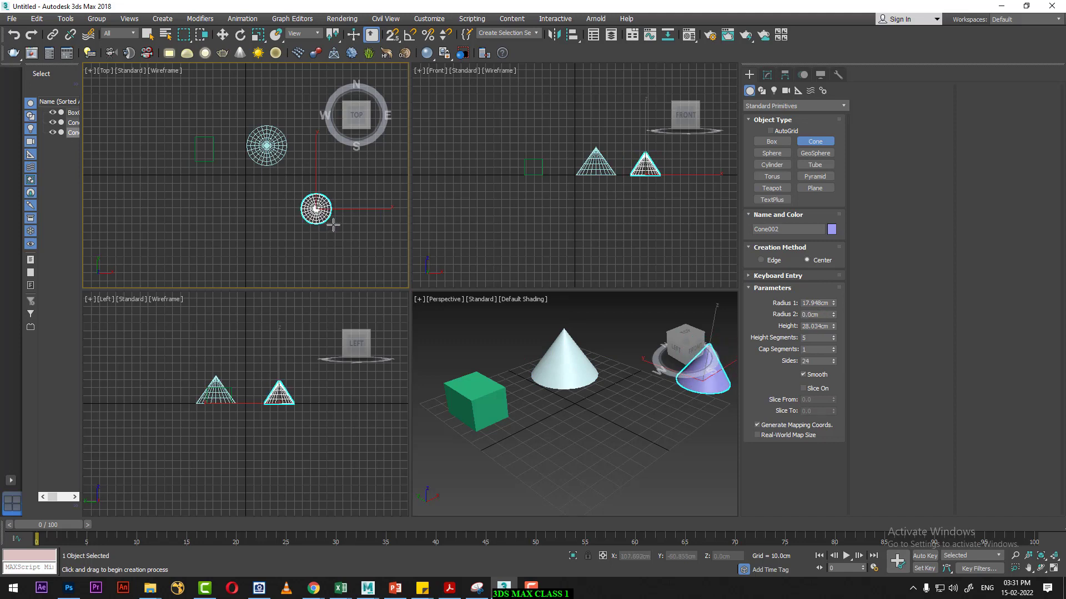
right_click(251, 198)
click(267, 145)
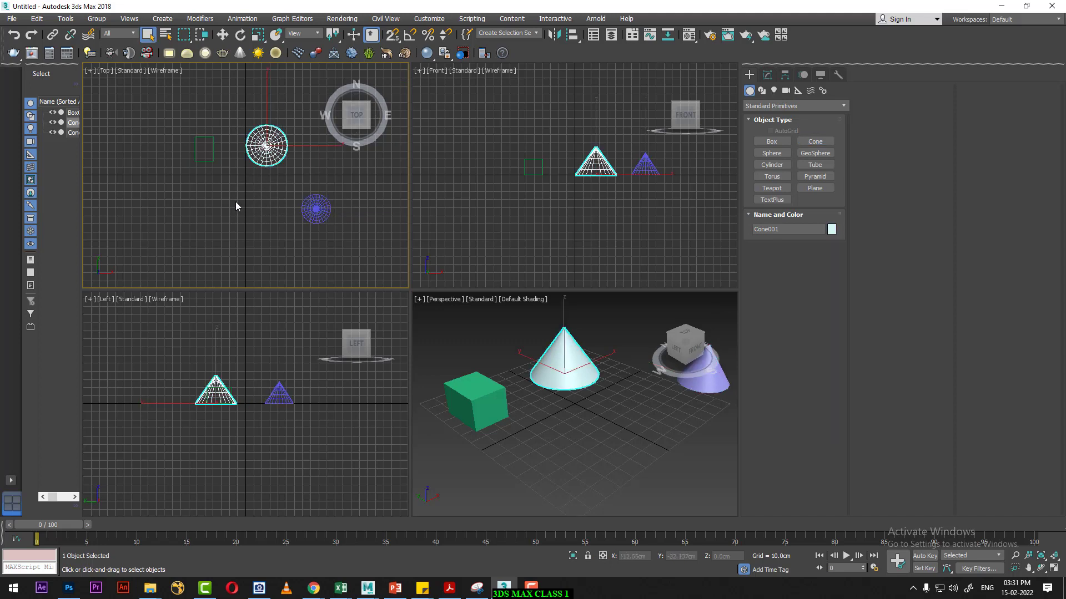
- Draw a yellow sphere at the lower left of the Top view
click(785, 164)
click(779, 154)
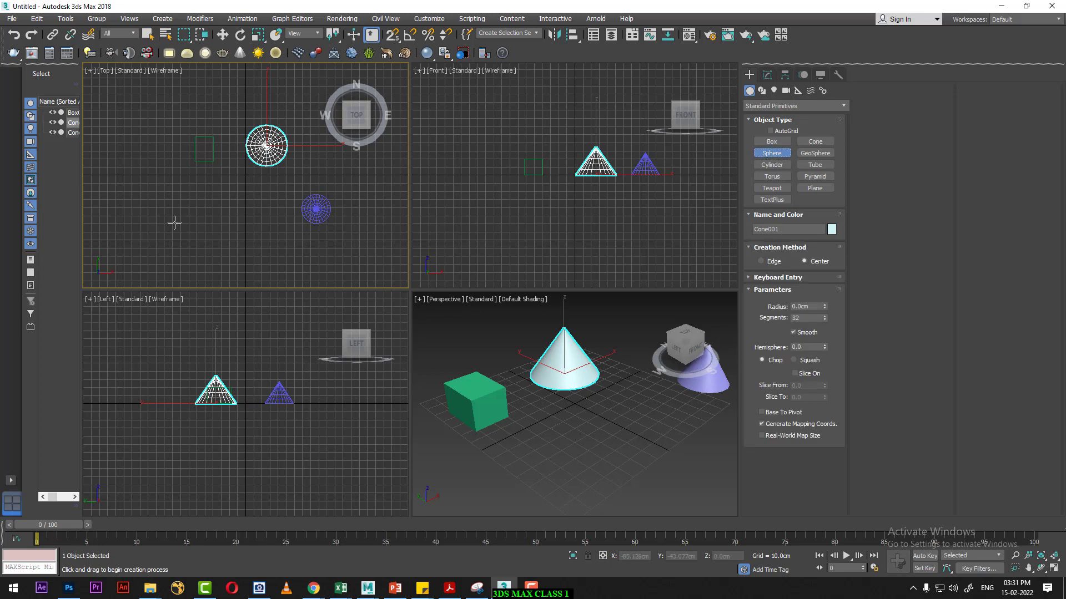
drag(158, 216, 172, 225)
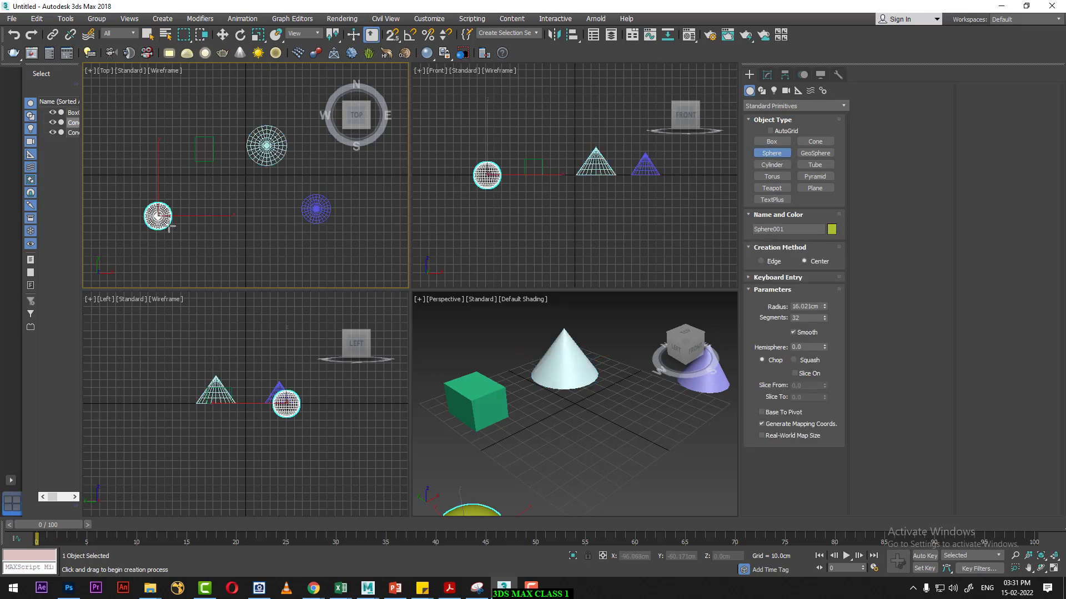
right_click(207, 207)
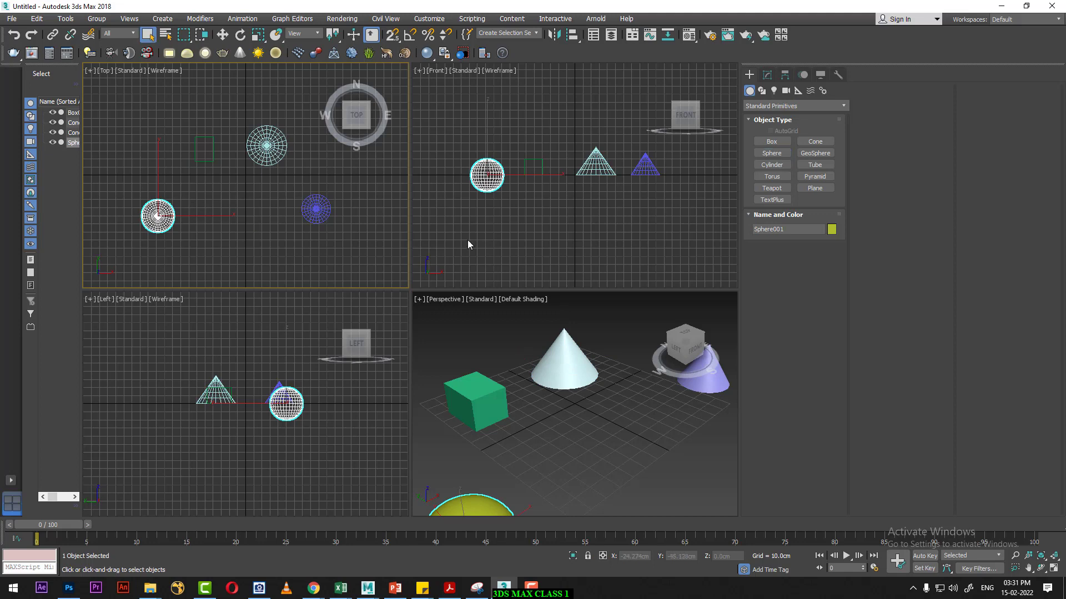
- Draw a purple tube in the Top view
click(814, 165)
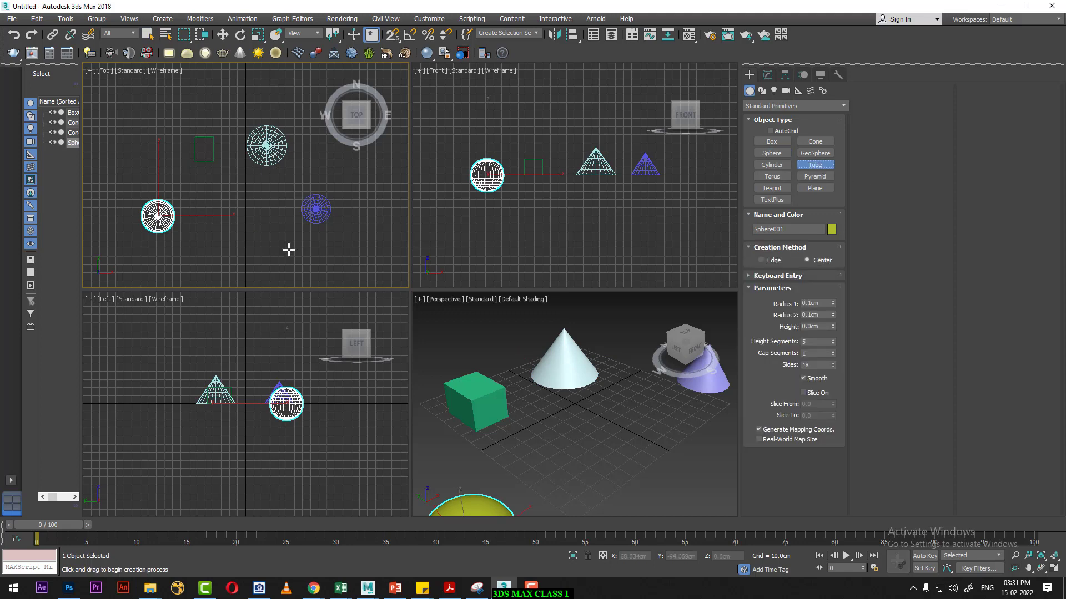
drag(258, 243, 274, 243)
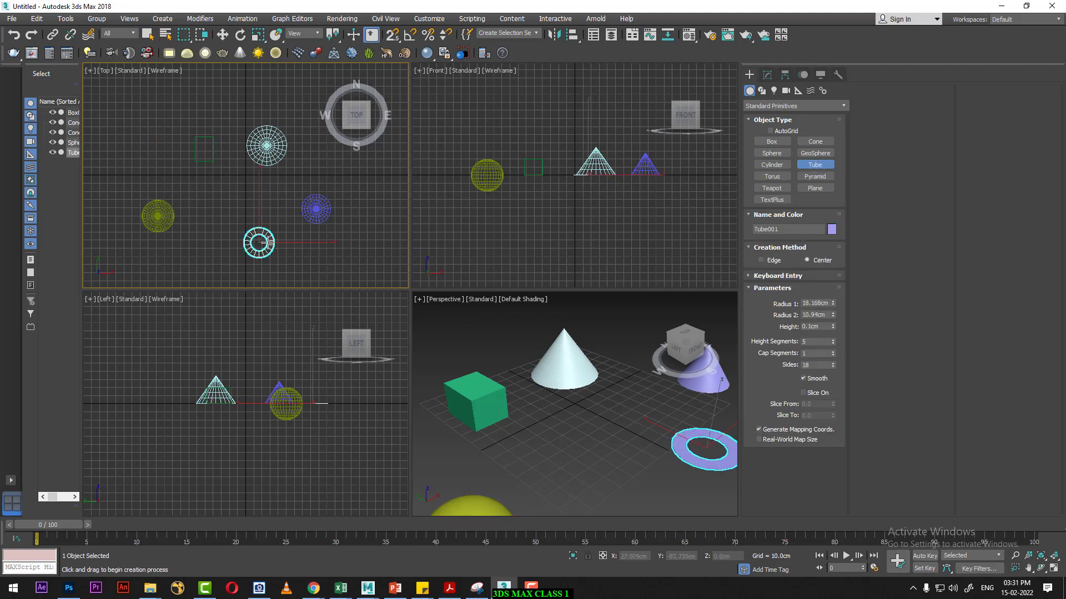
click(269, 242)
click(266, 231)
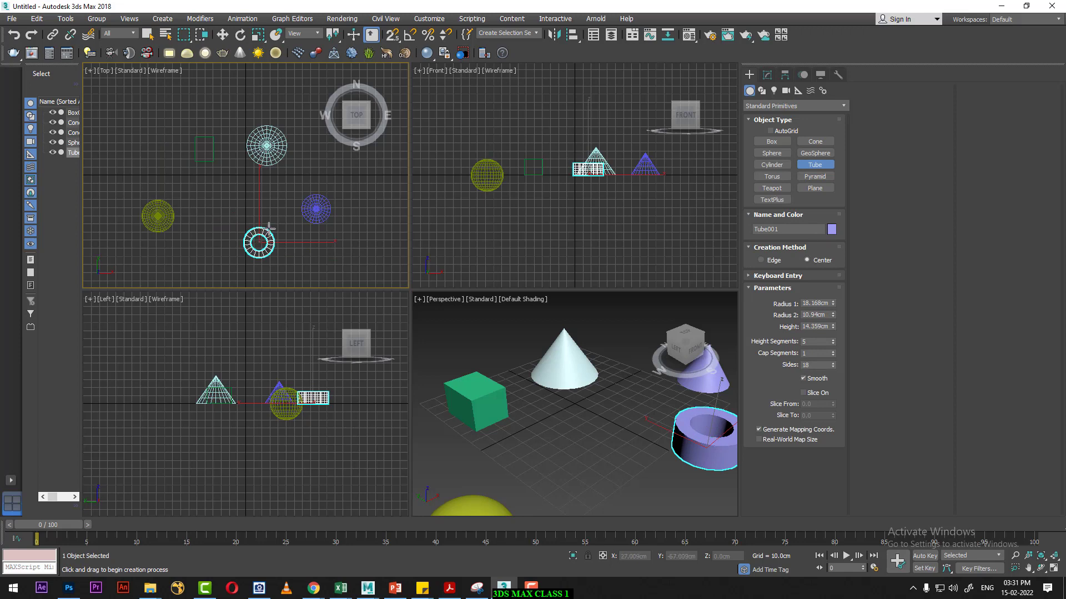
right_click(270, 231)
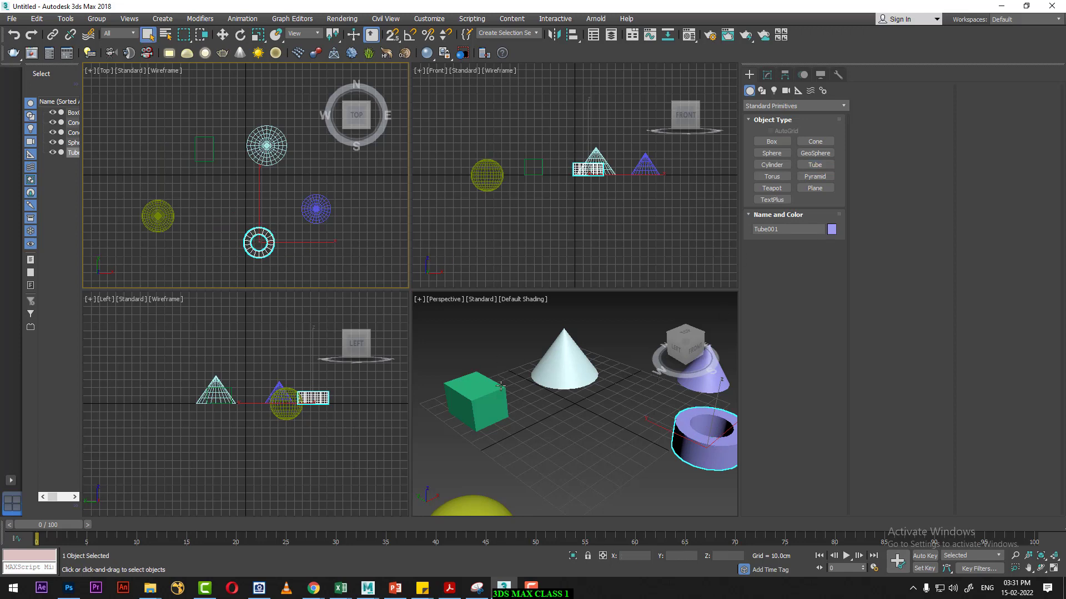
- Draw a red teapot in front of the cone, then marquee-select all six objects
click(774, 190)
drag(569, 428, 604, 430)
right_click(604, 425)
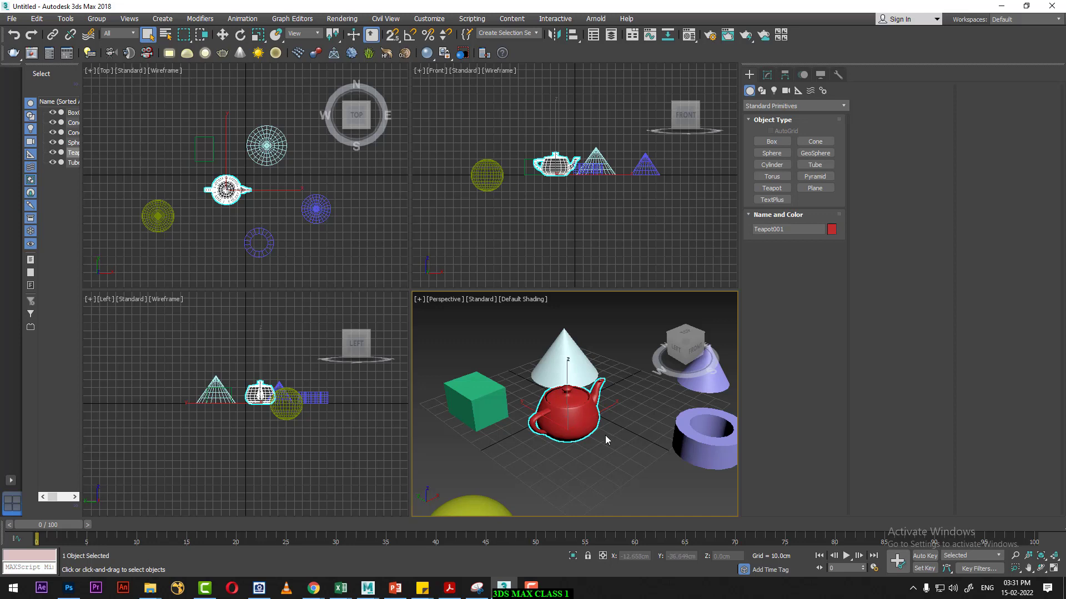
scroll(605, 435, down, 2)
scroll(614, 424, down, 1)
scroll(615, 417, down, 1)
scroll(597, 408, down, 1)
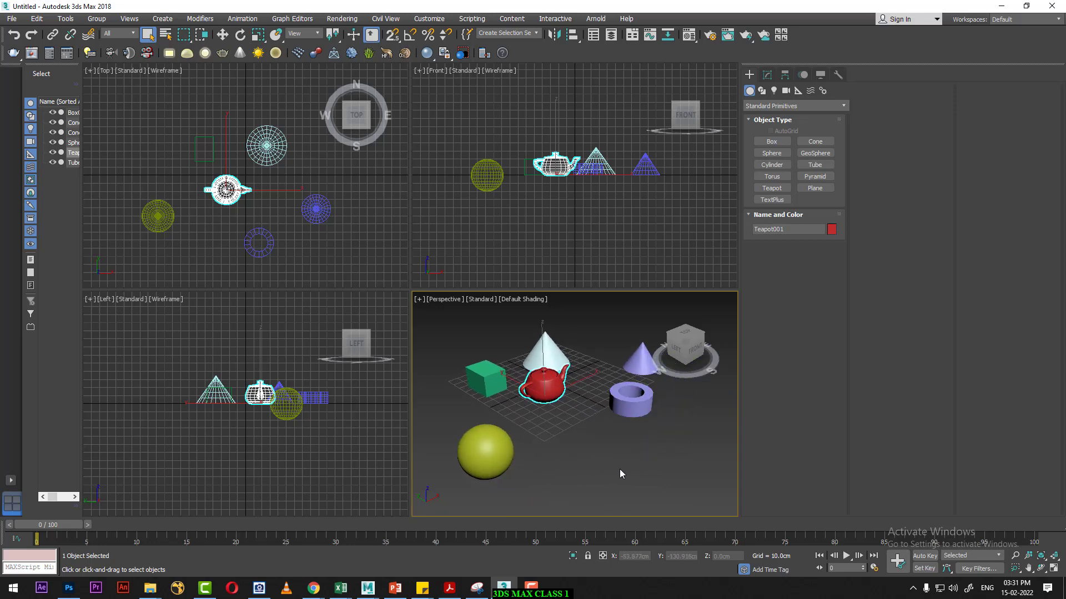
alt+middle_drag(597, 449, 603, 446)
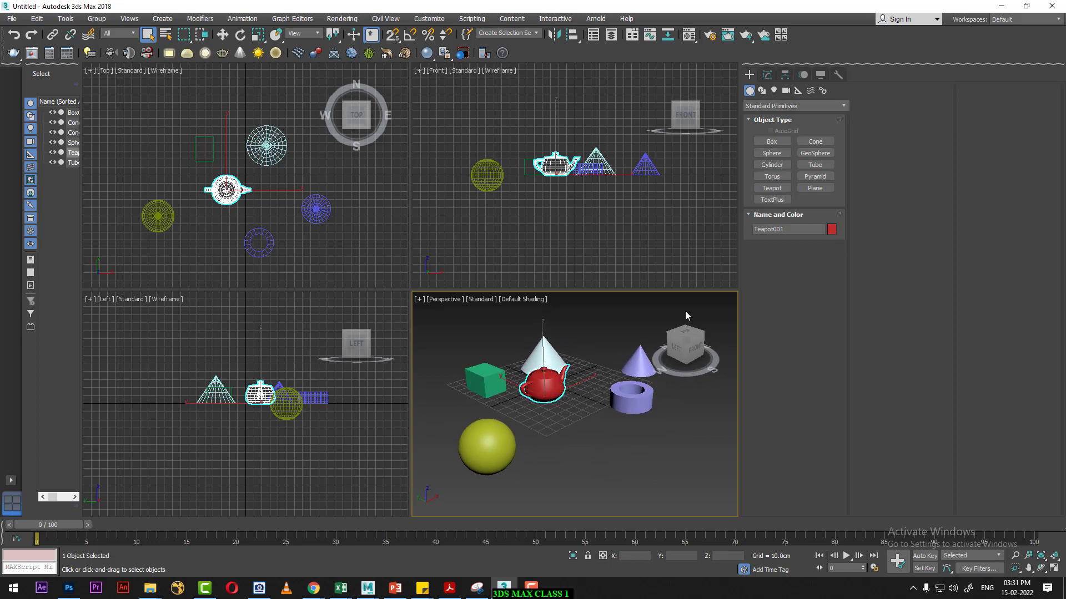
drag(468, 329, 619, 496)
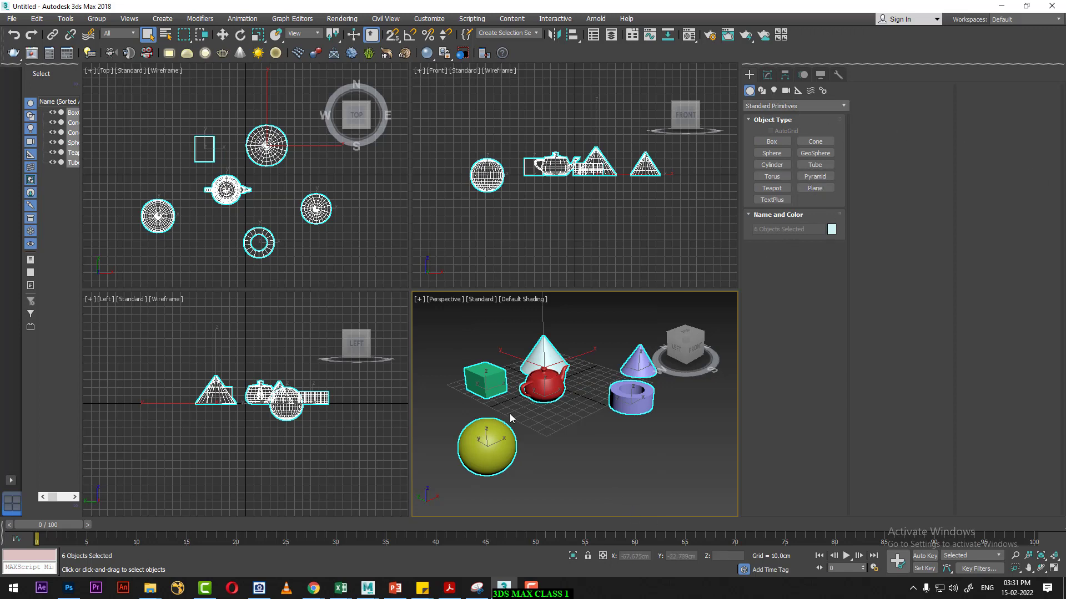
- Select the sphere, then the tube, and maximize the Perspective viewport
click(498, 444)
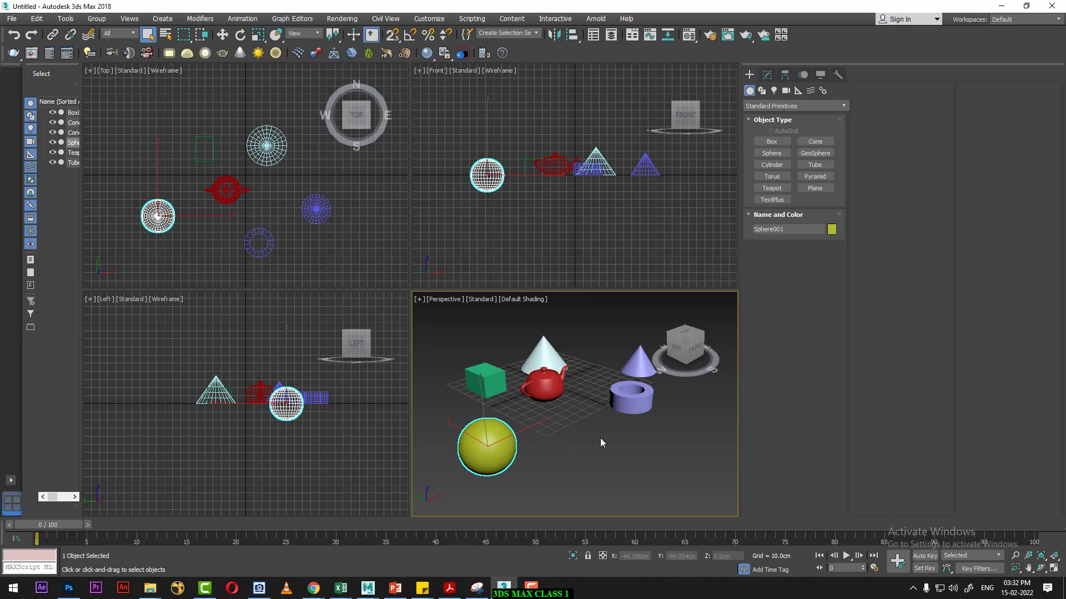
click(640, 399)
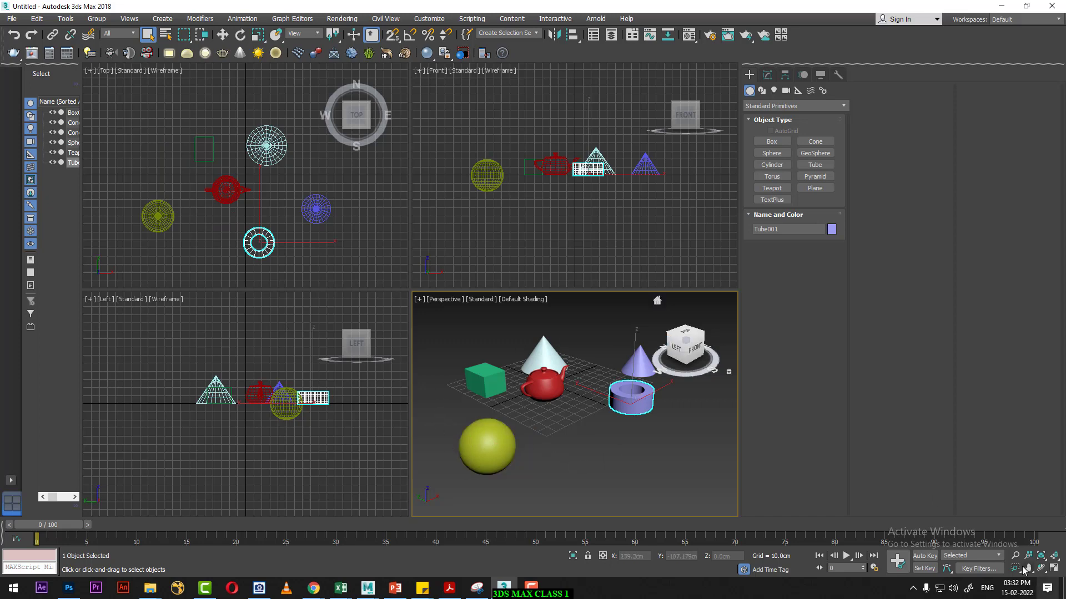
click(1054, 570)
click(424, 409)
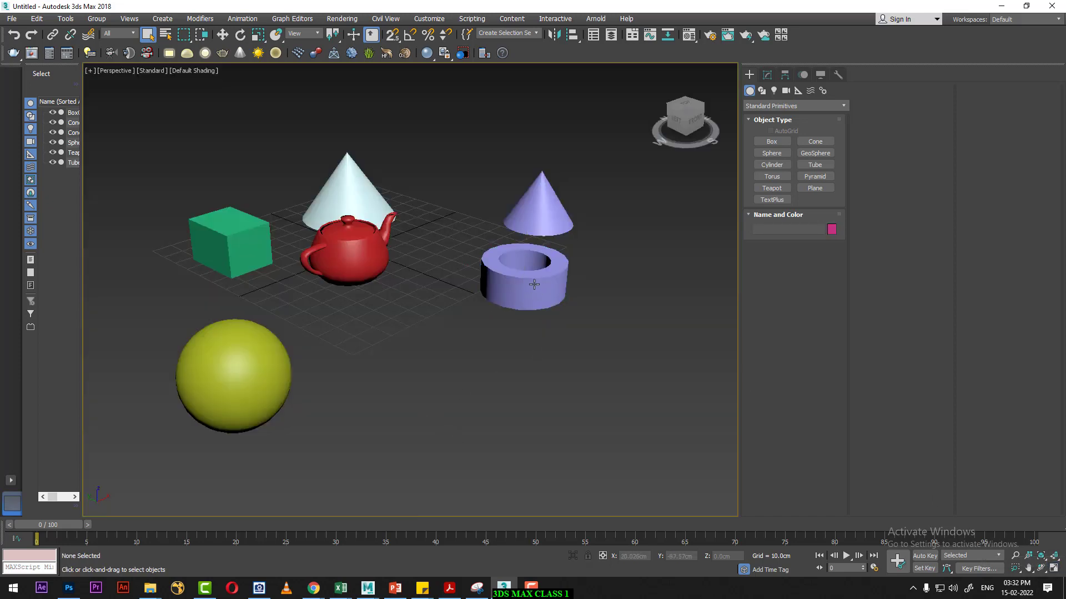
click(533, 288)
key(F3)
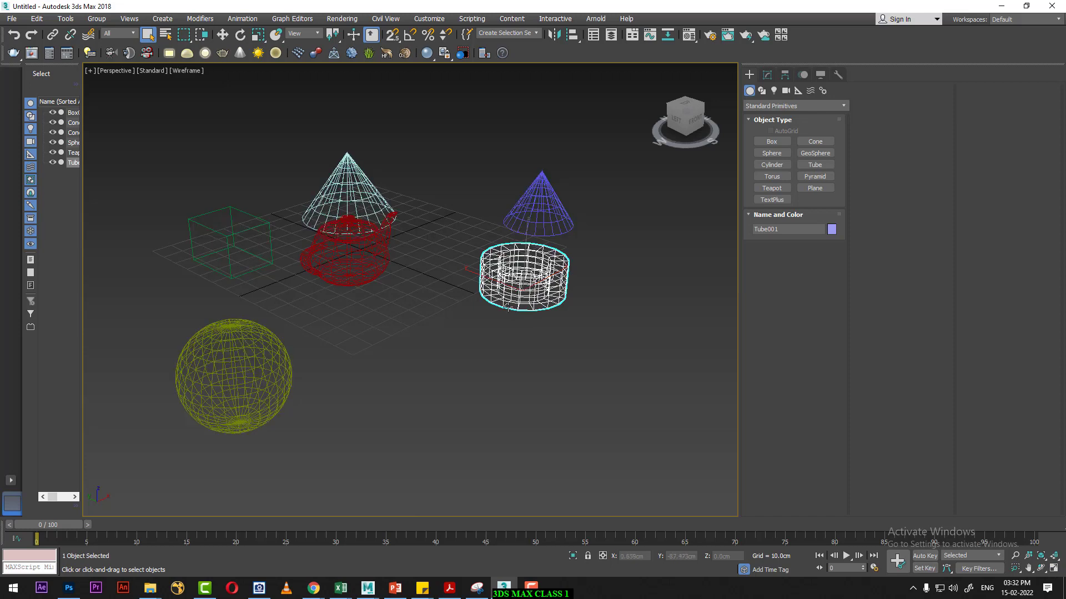
key(F3)
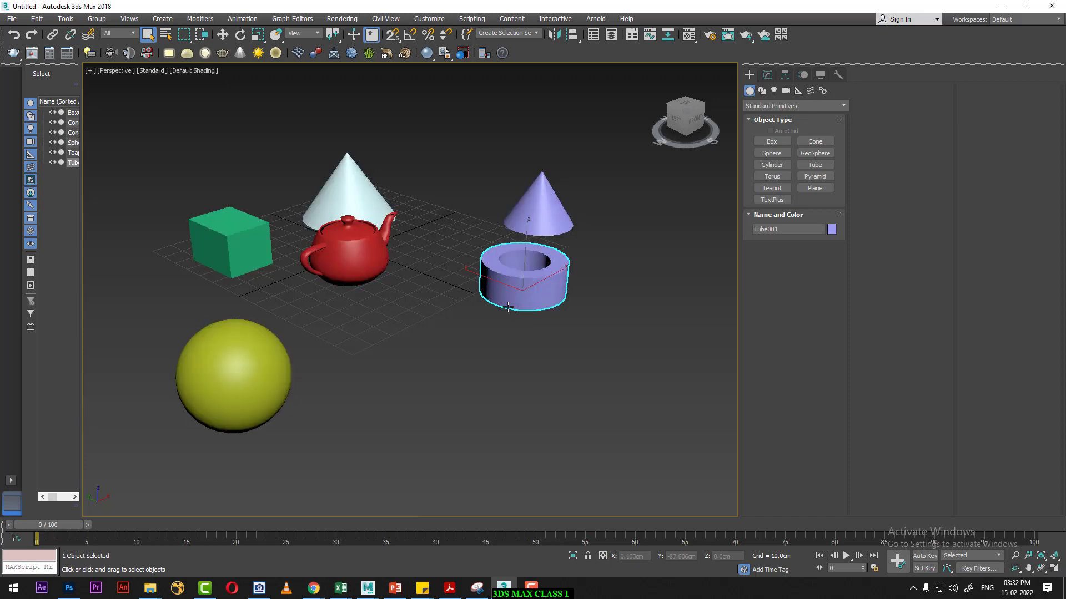
key(F3)
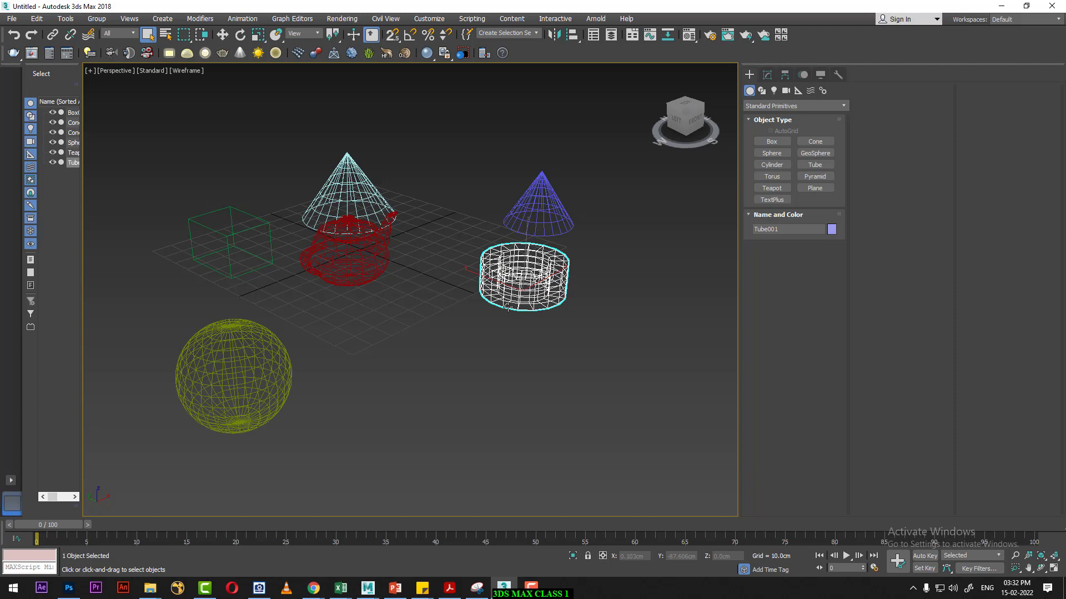
key(F3)
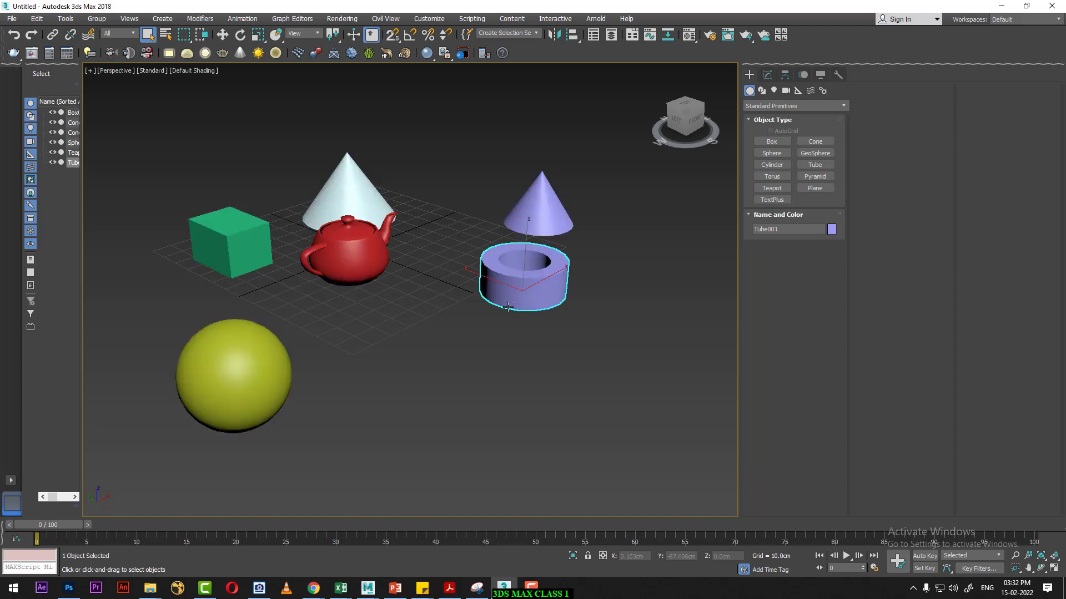
key(F4)
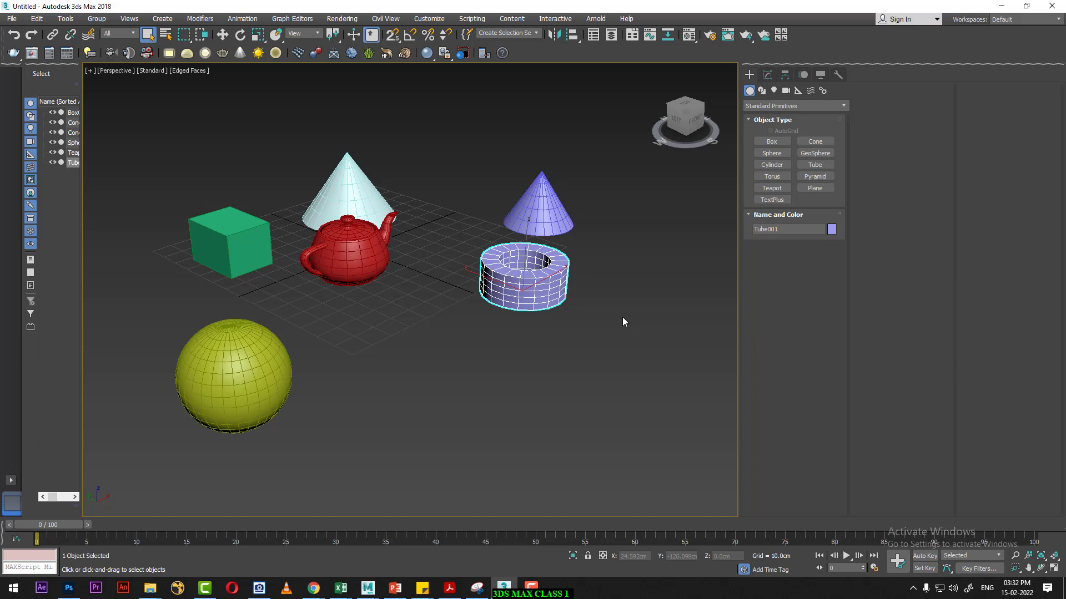
key(F4)
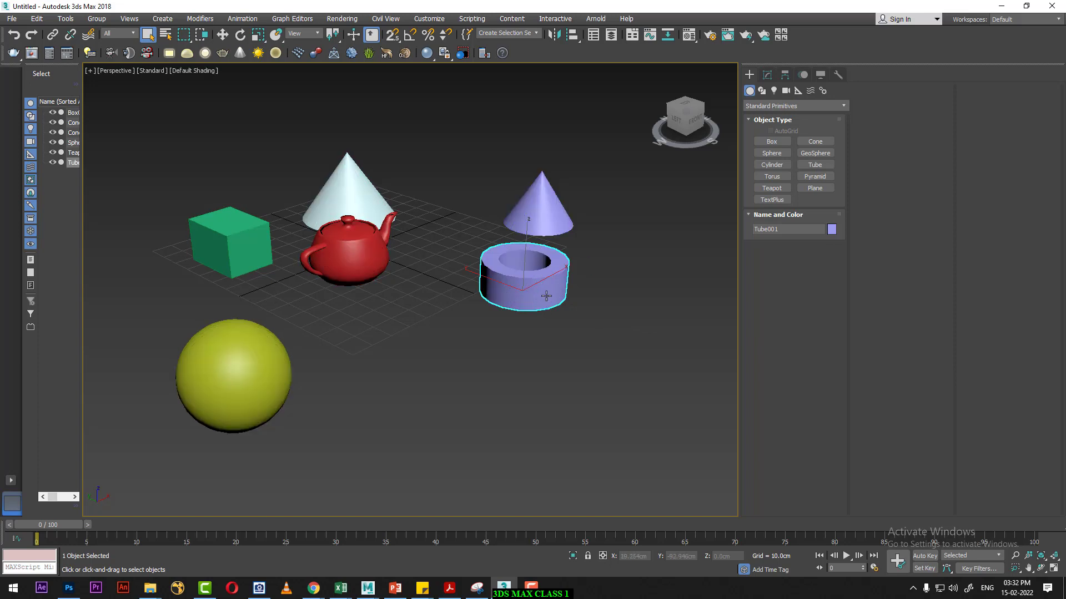
key(F3)
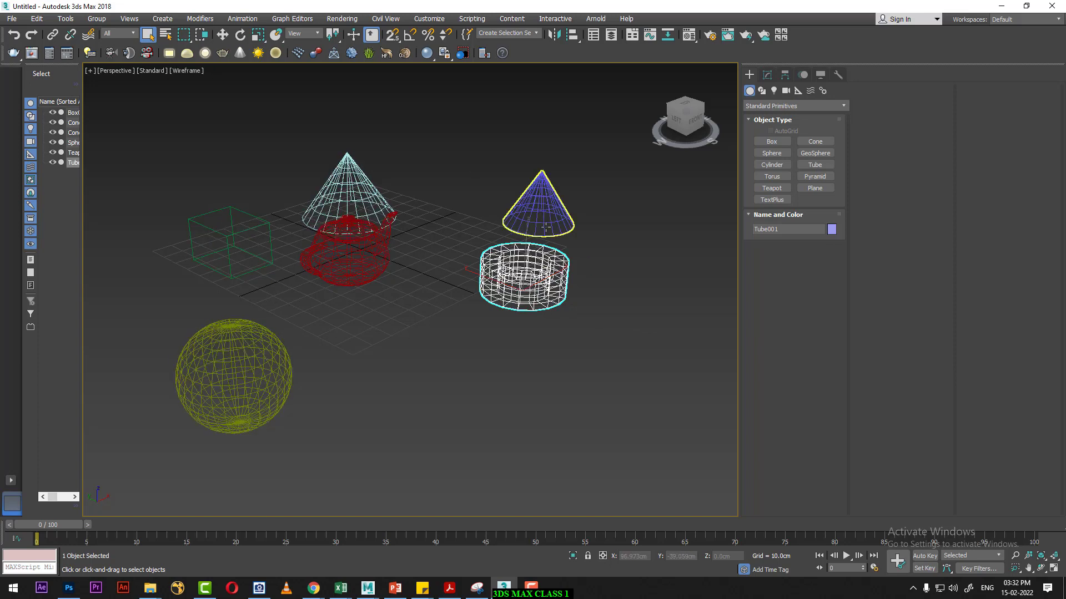
key(F3)
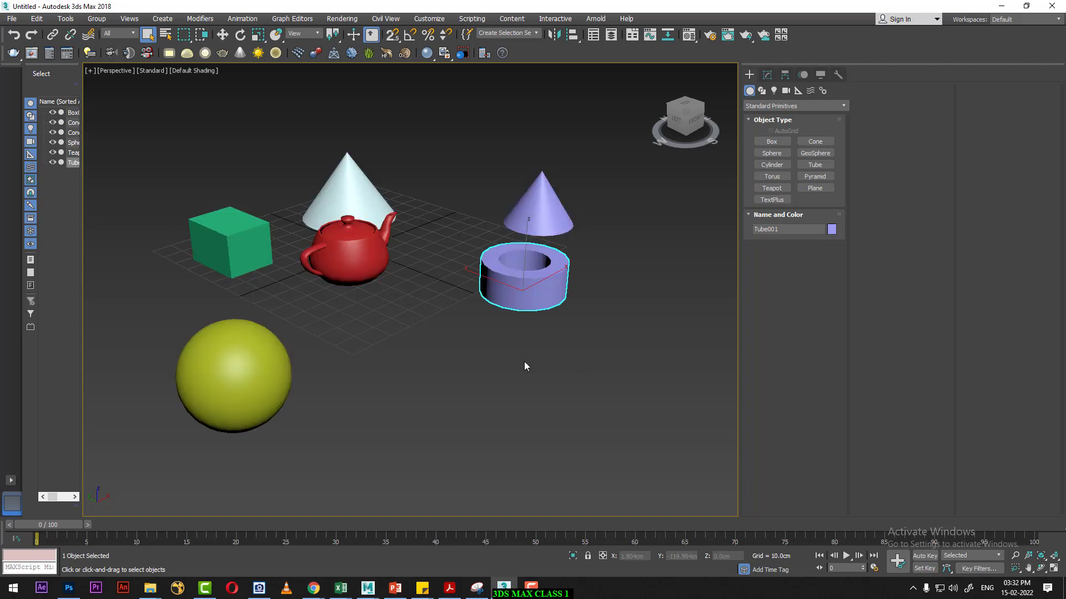
key(F4)
key(F4)
key(F4)
key(F4)
- Clear the selection and drag a window around all six primitives to select them
alt+middle_drag(569, 374, 550, 374)
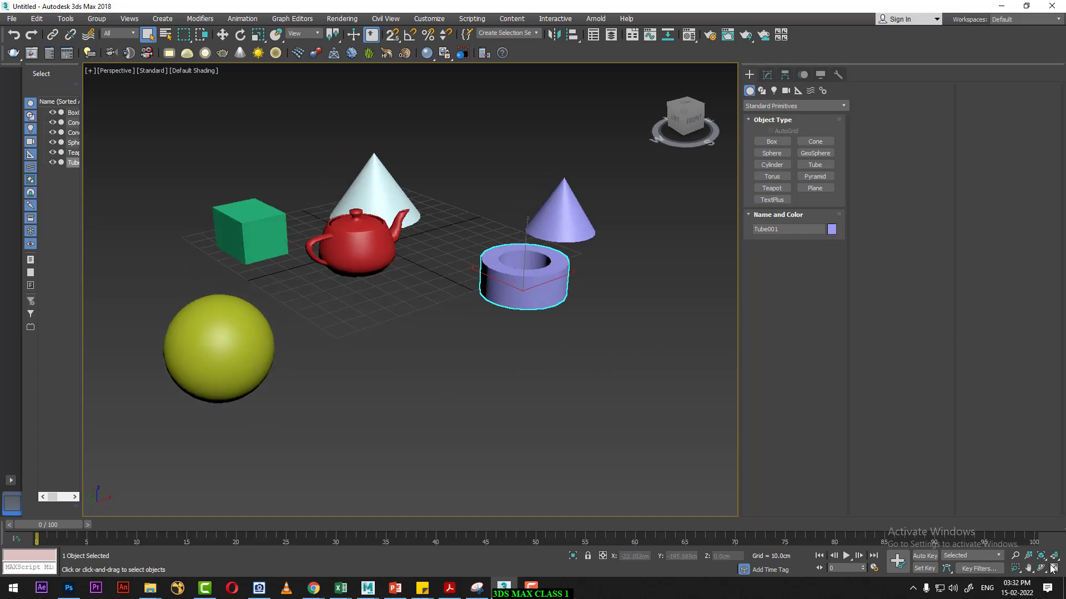
click(389, 164)
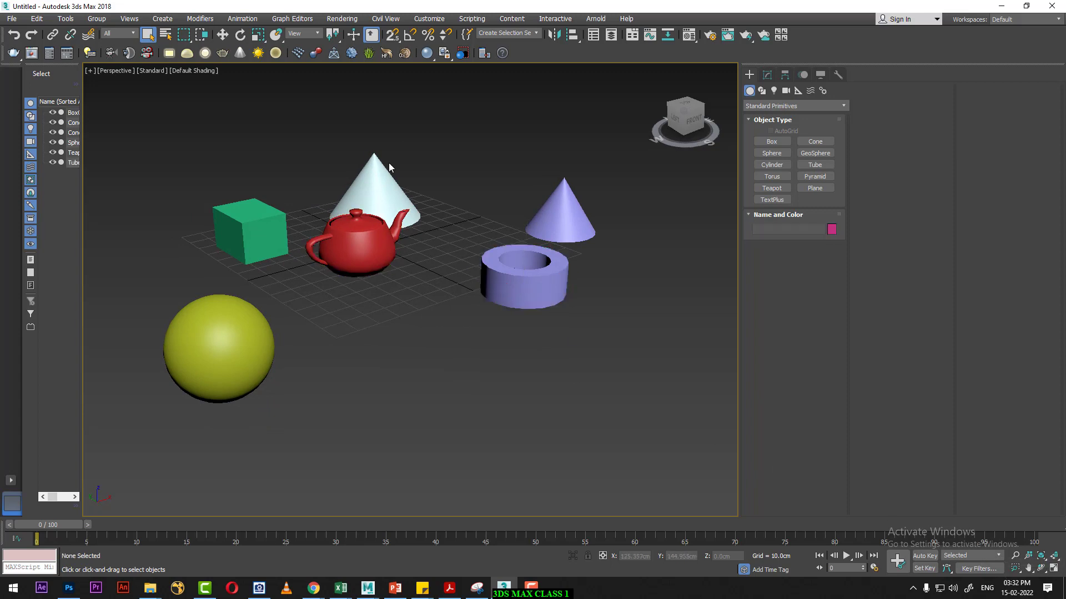
drag(134, 139, 676, 469)
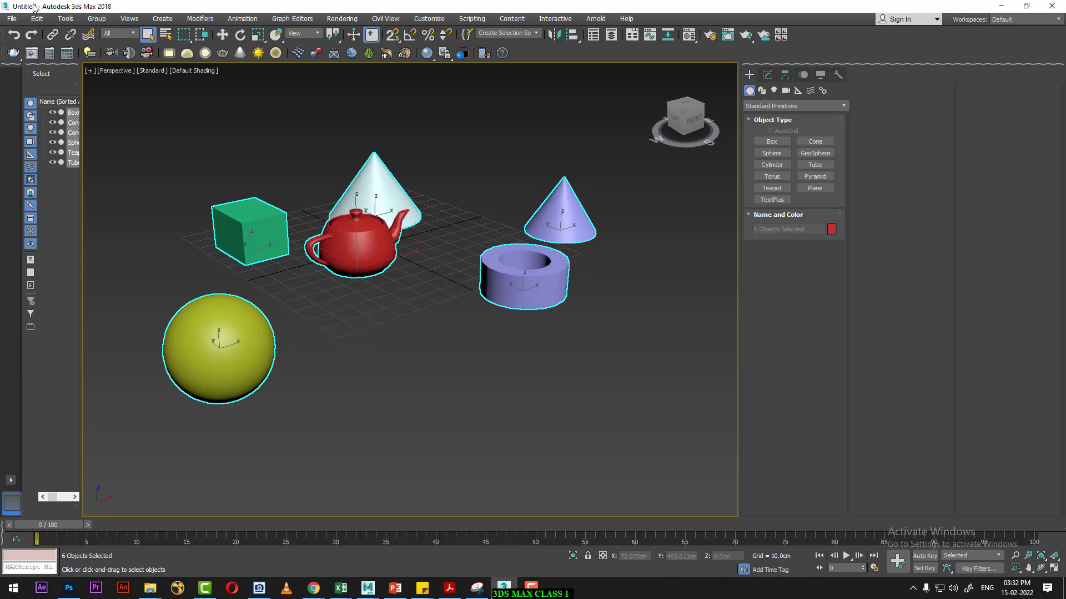
click(12, 18)
mouse_move(292, 19)
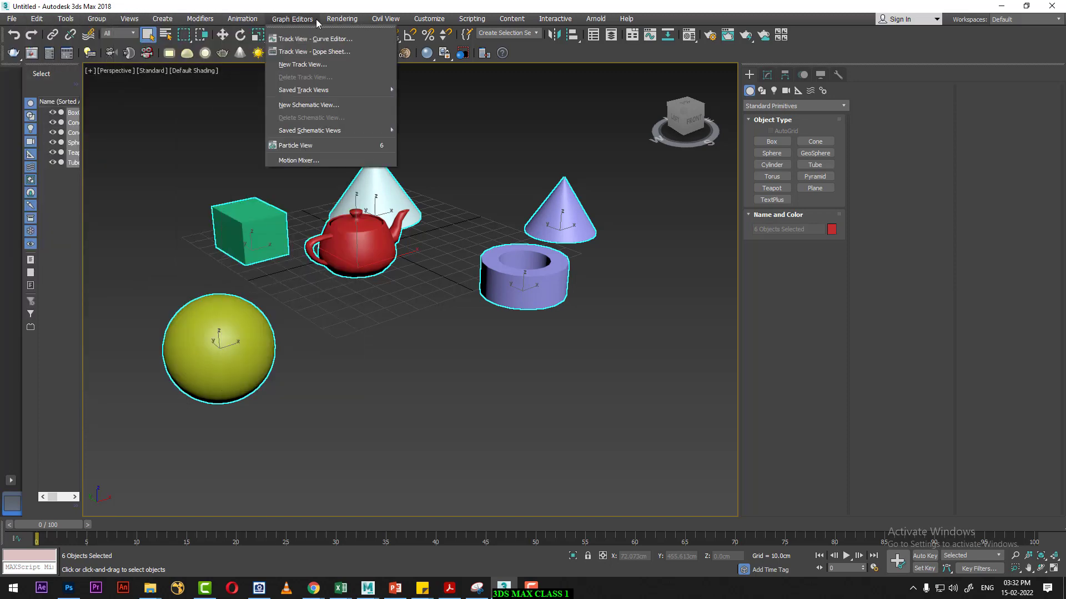
click(342, 18)
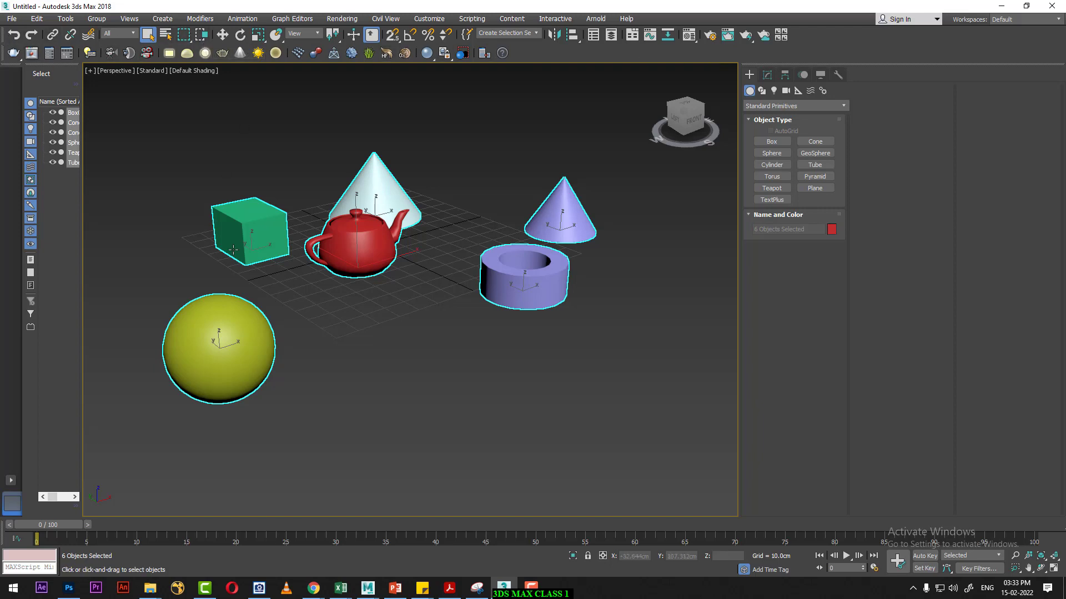
- Select the teapot, cycle through Move, Rotate and Scale, then select the yellow sphere
click(334, 290)
click(352, 246)
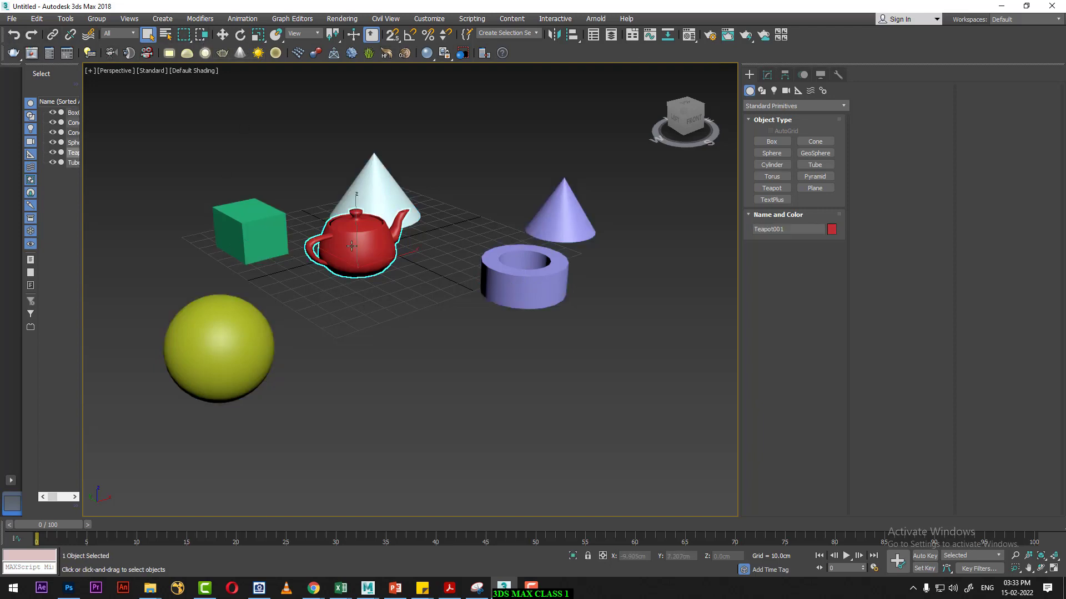
right_click(351, 246)
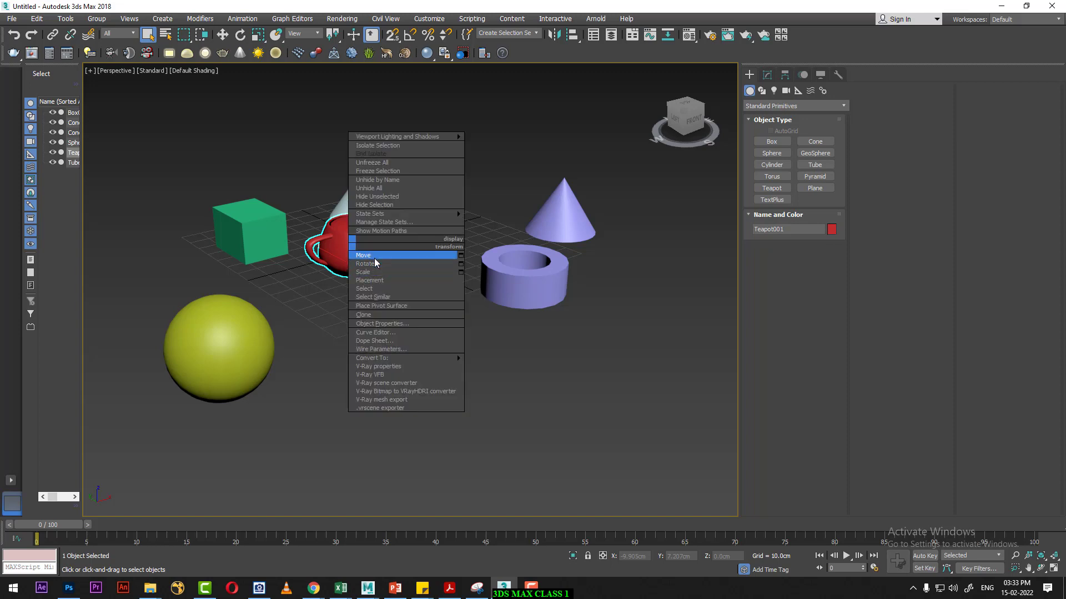
click(367, 260)
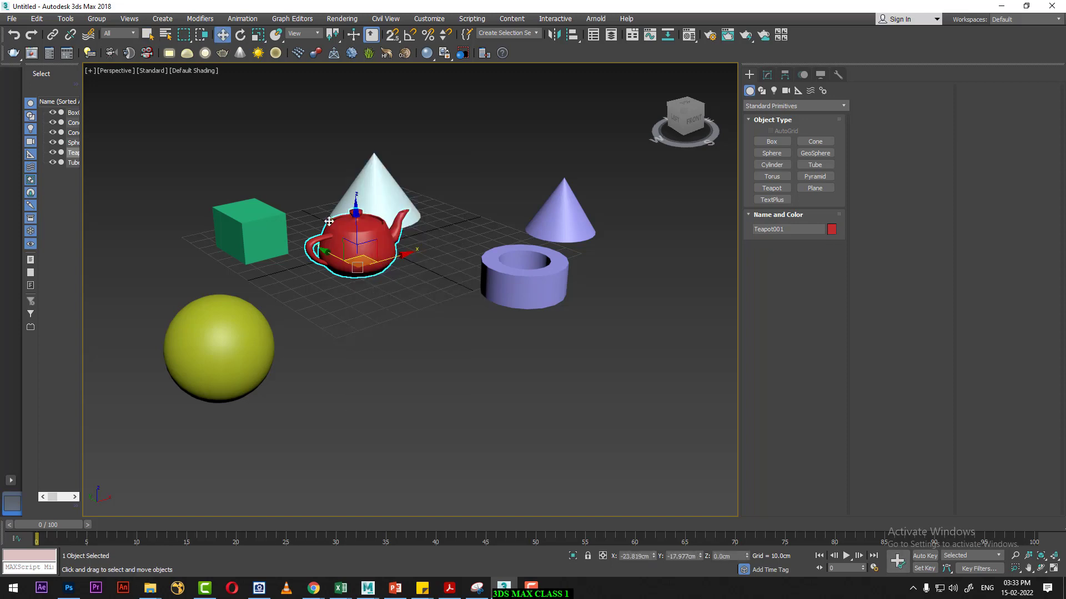
click(240, 37)
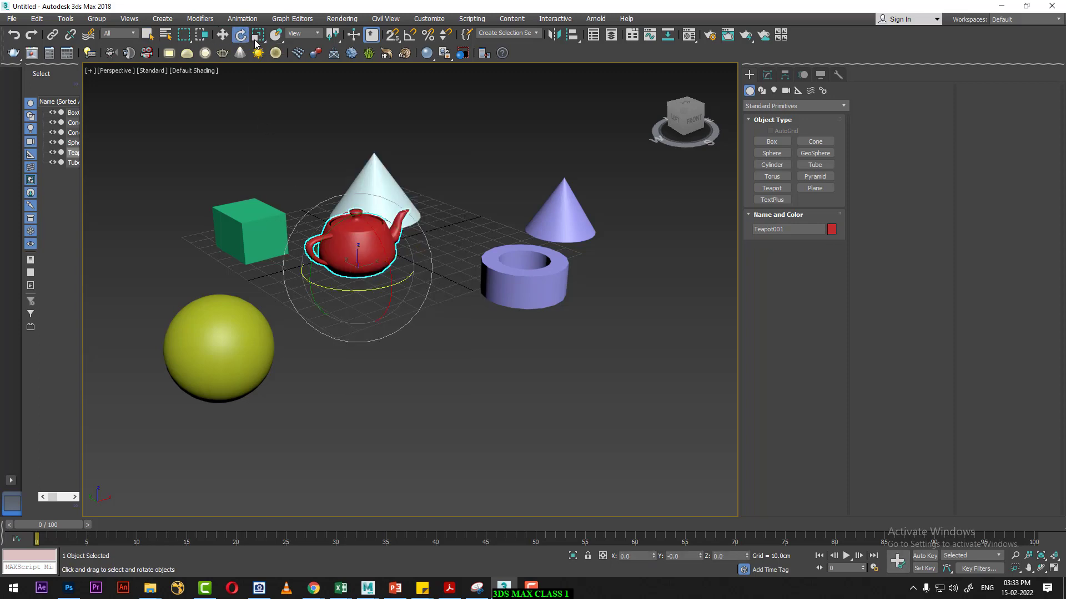
click(256, 36)
click(222, 34)
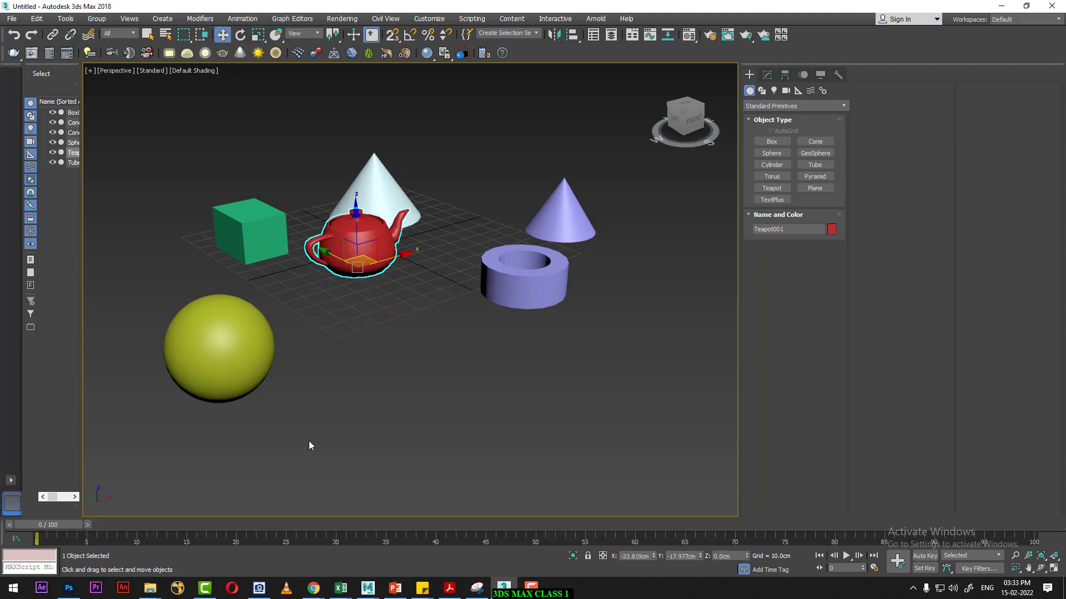
click(241, 341)
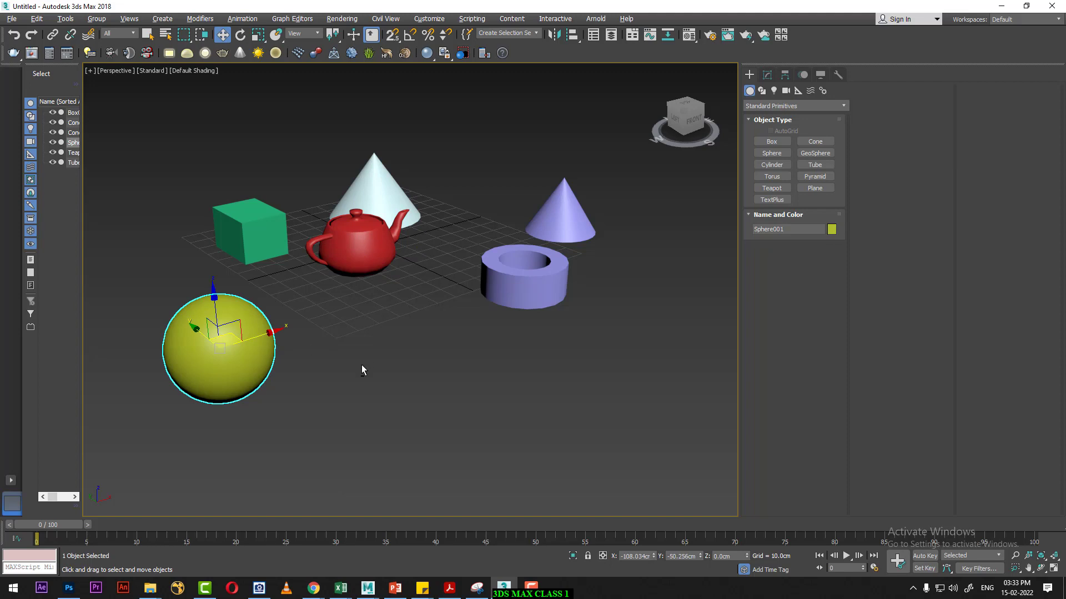
alt+middle_drag(361, 365, 332, 364)
- Restore the four-view layout and nudge the sphere along Y in the Top view
click(1053, 569)
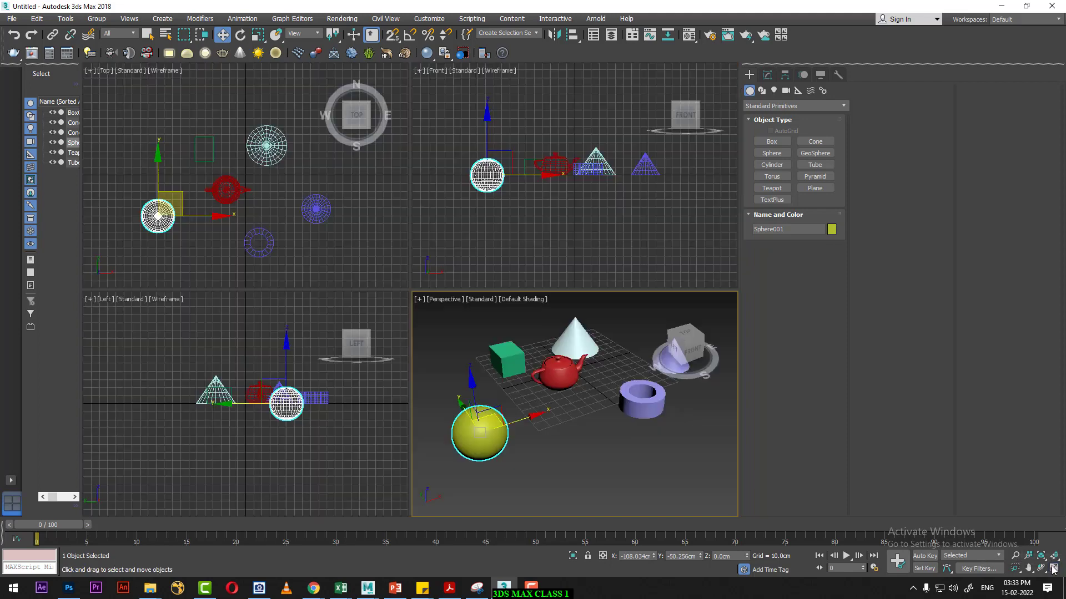
middle_drag(230, 227, 268, 198)
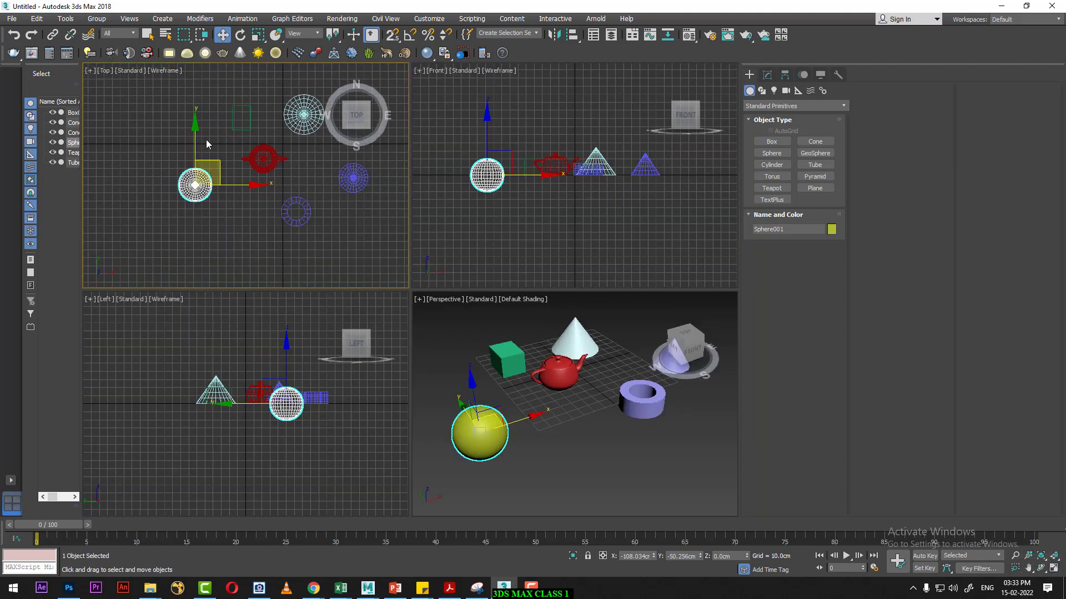
middle_drag(207, 144, 207, 156)
drag(195, 136, 190, 84)
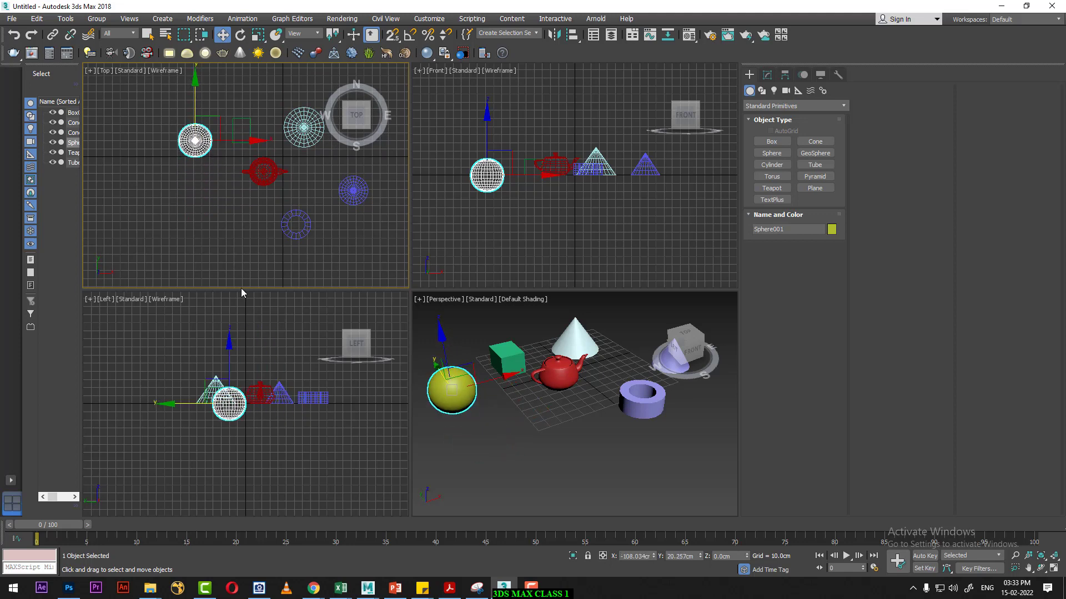
middle_drag(128, 139, 128, 156)
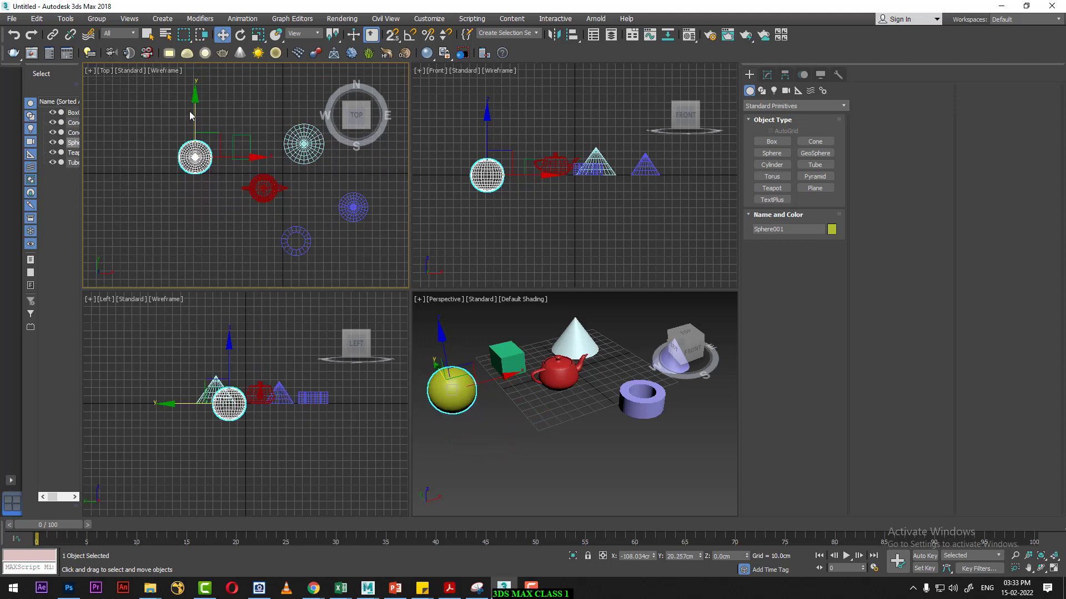
drag(196, 98, 195, 161)
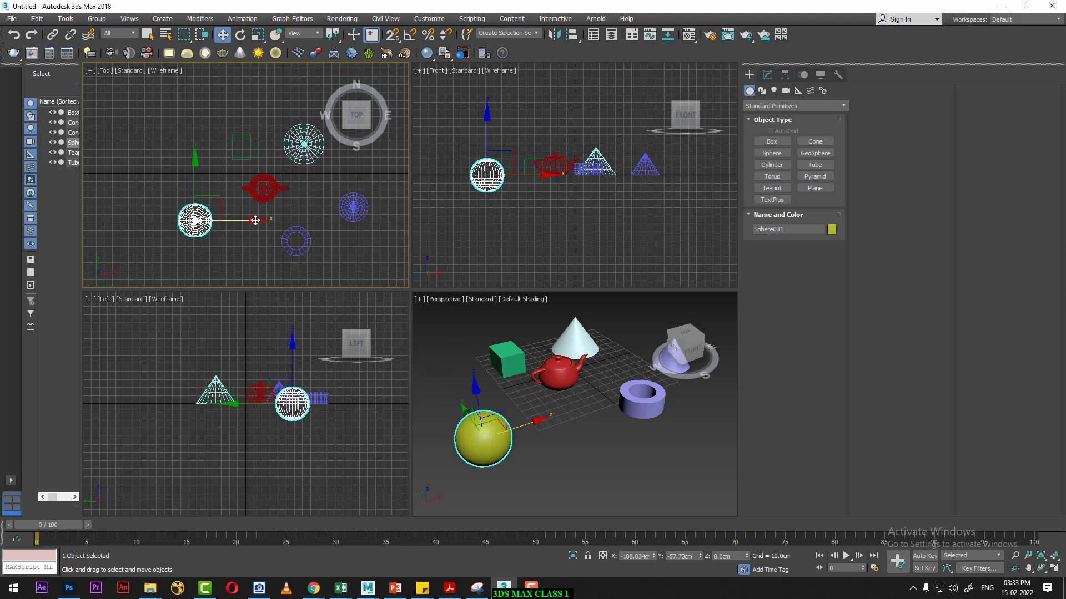
- Shift the sphere left along X and raise it about 45 cm above the grid
mouse_move(257, 220)
mouse_down()
mouse_move(326, 220)
mouse_move(170, 221)
mouse_up()
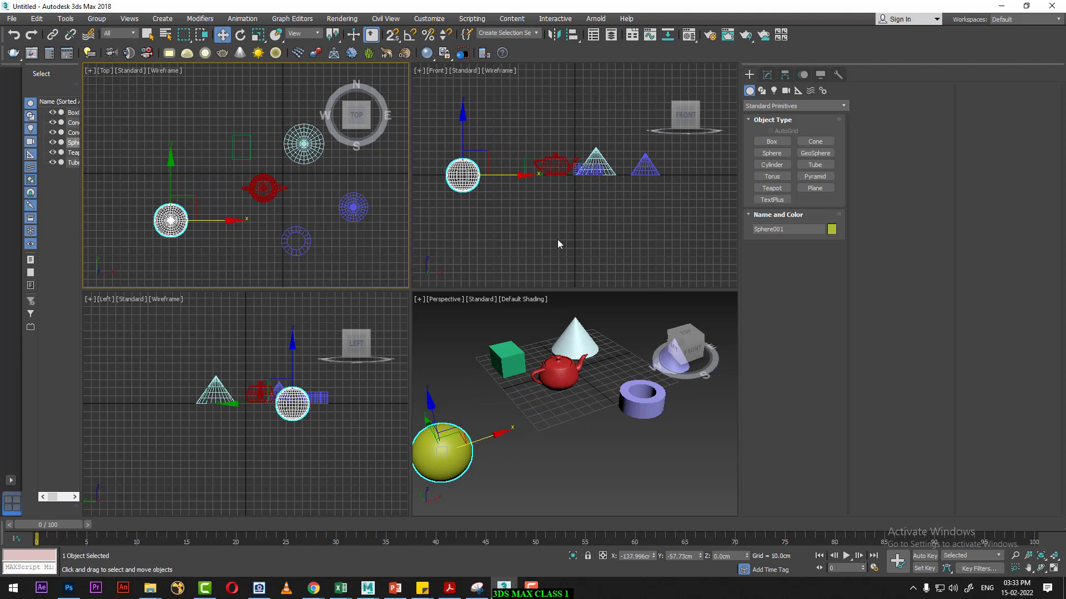
middle_drag(571, 220, 603, 237)
middle_drag(502, 136, 509, 151)
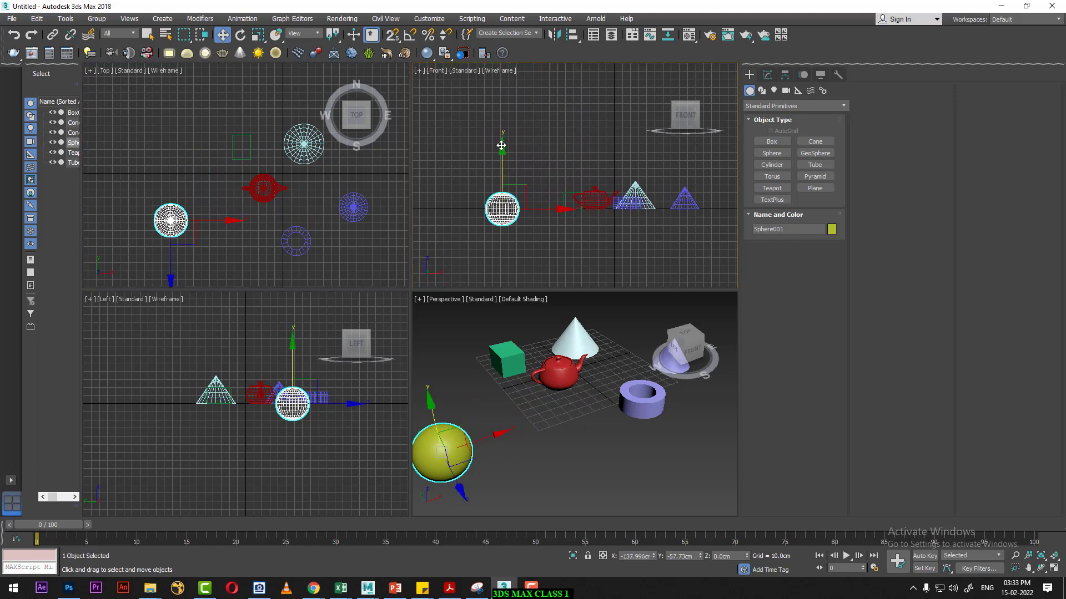
mouse_move(502, 138)
mouse_down()
mouse_move(494, 78)
mouse_move(500, 112)
mouse_up()
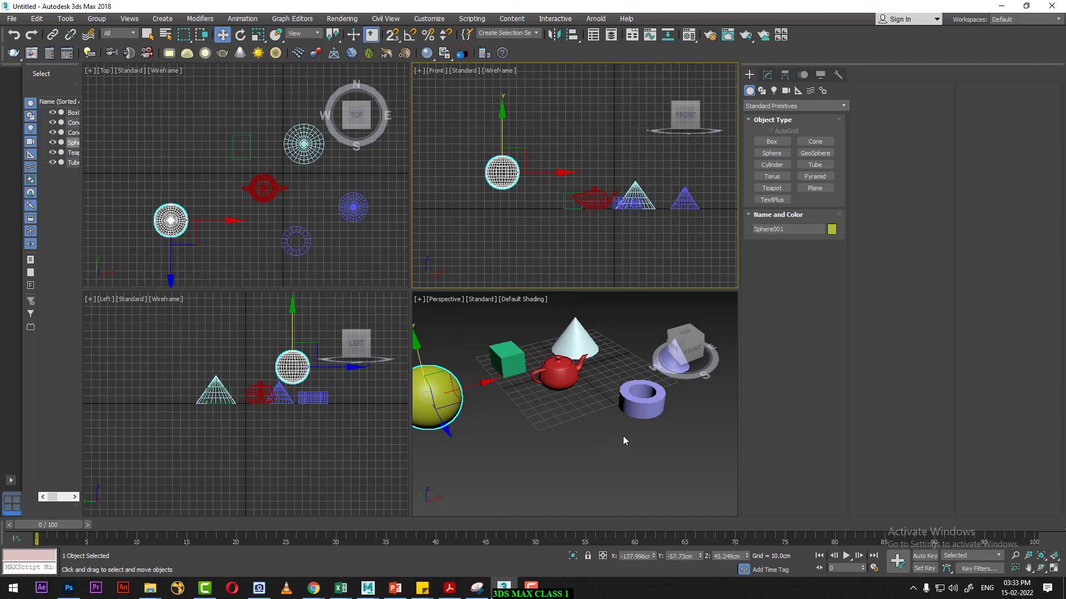
- Select the pale blue cone and isolate it, hiding the other five primitives
click(585, 342)
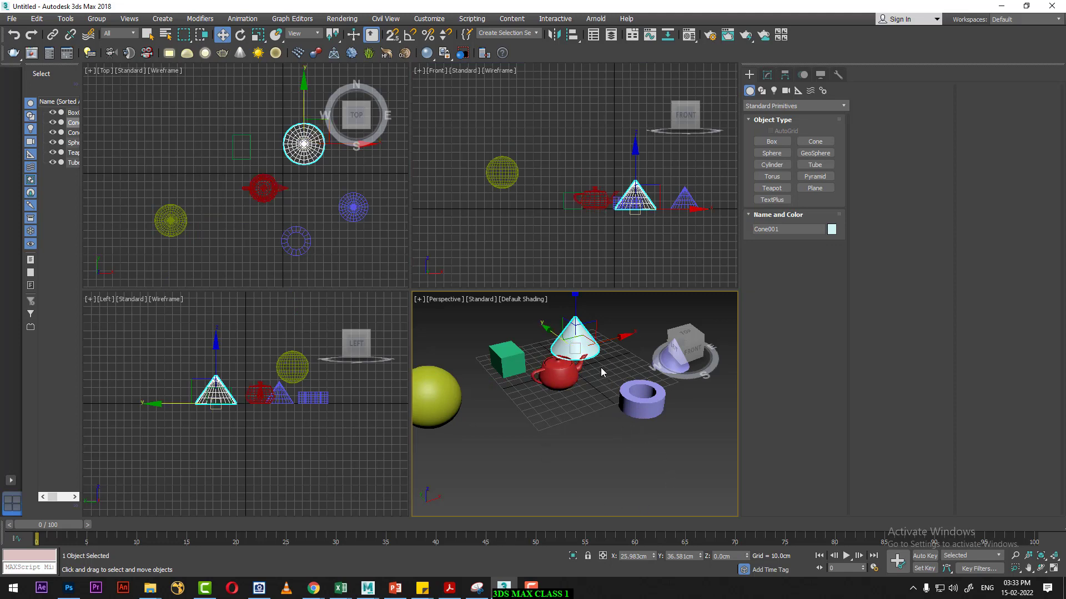
alt+middle_drag(586, 394, 549, 422)
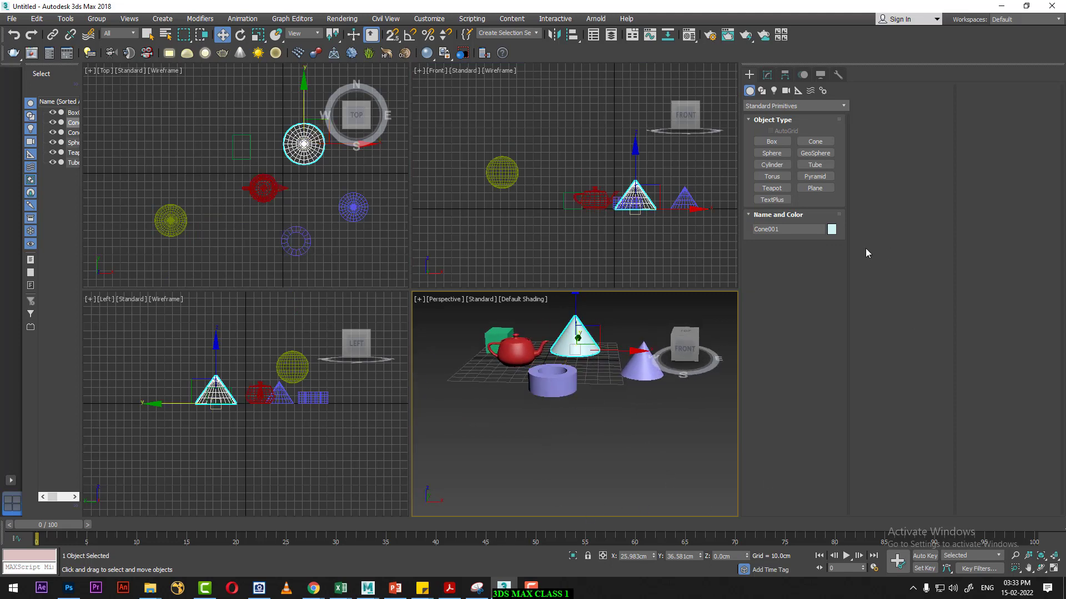
alt+middle_drag(539, 373, 570, 390)
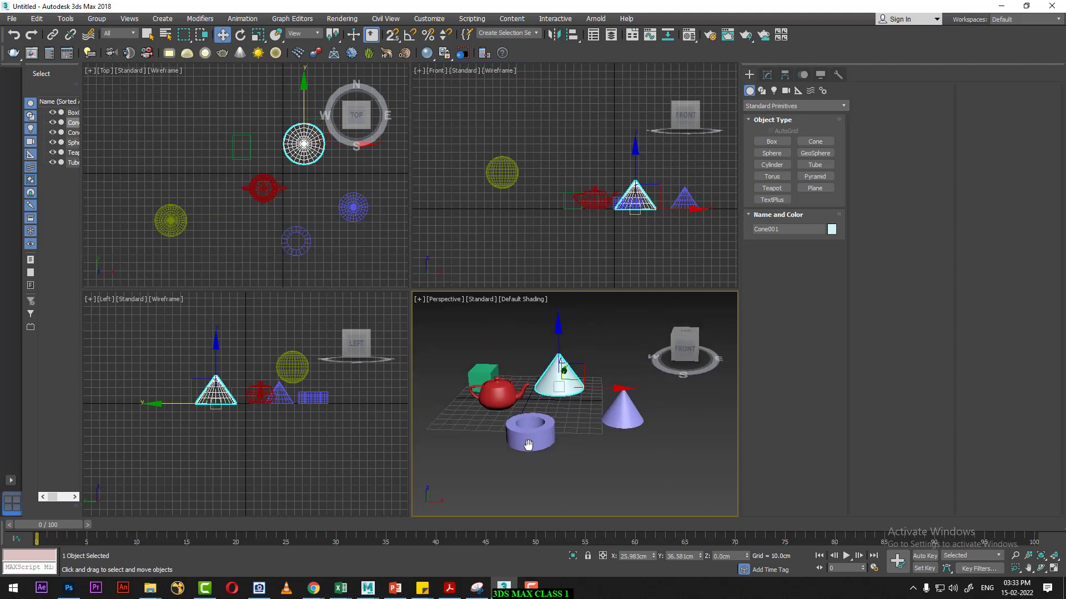
right_click(567, 377)
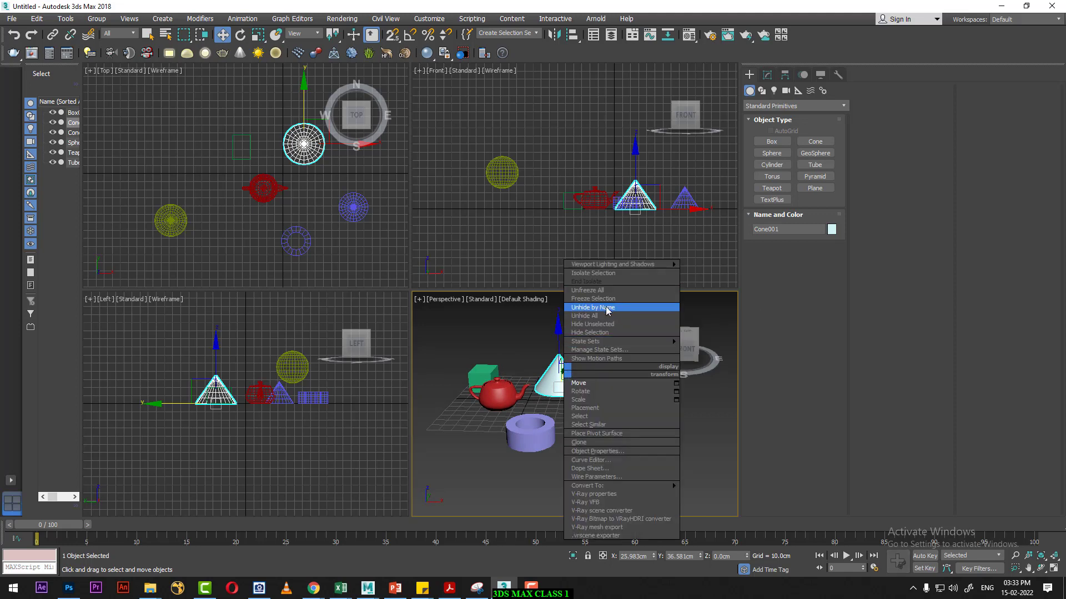
click(593, 273)
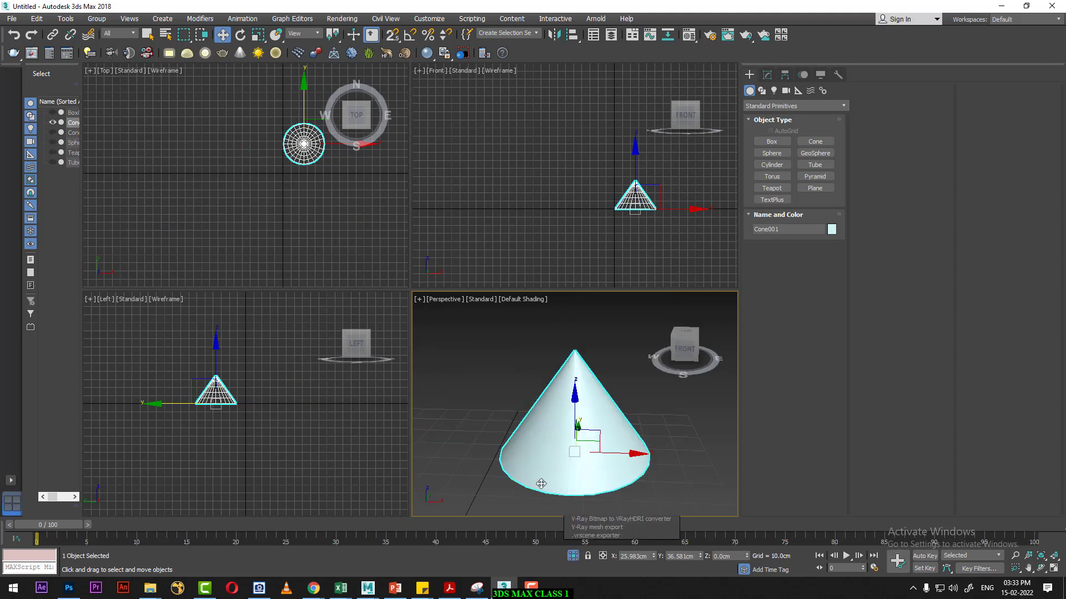
right_click(265, 463)
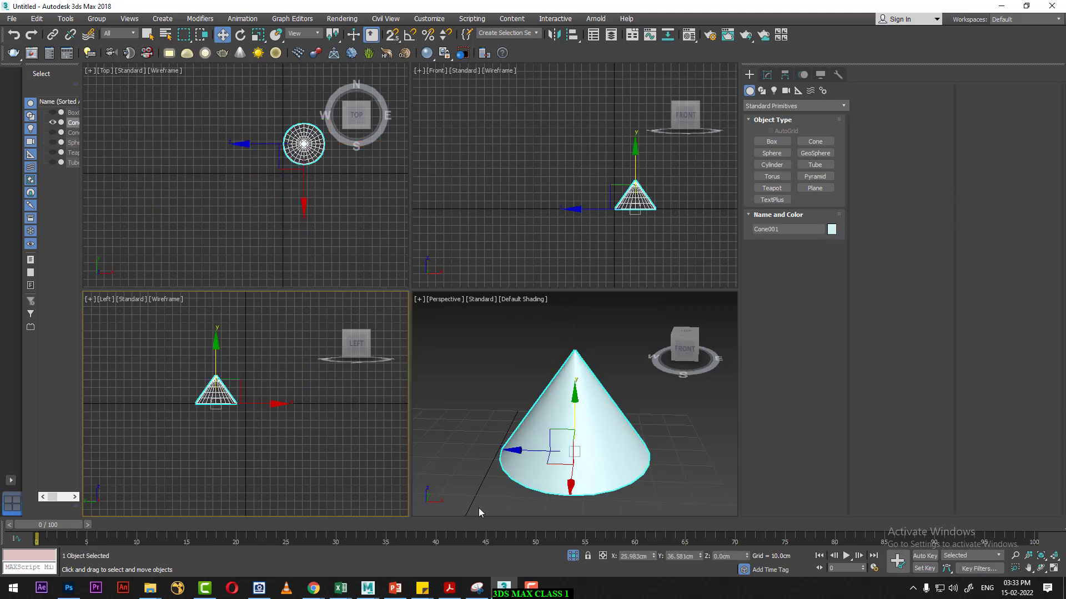
click(239, 39)
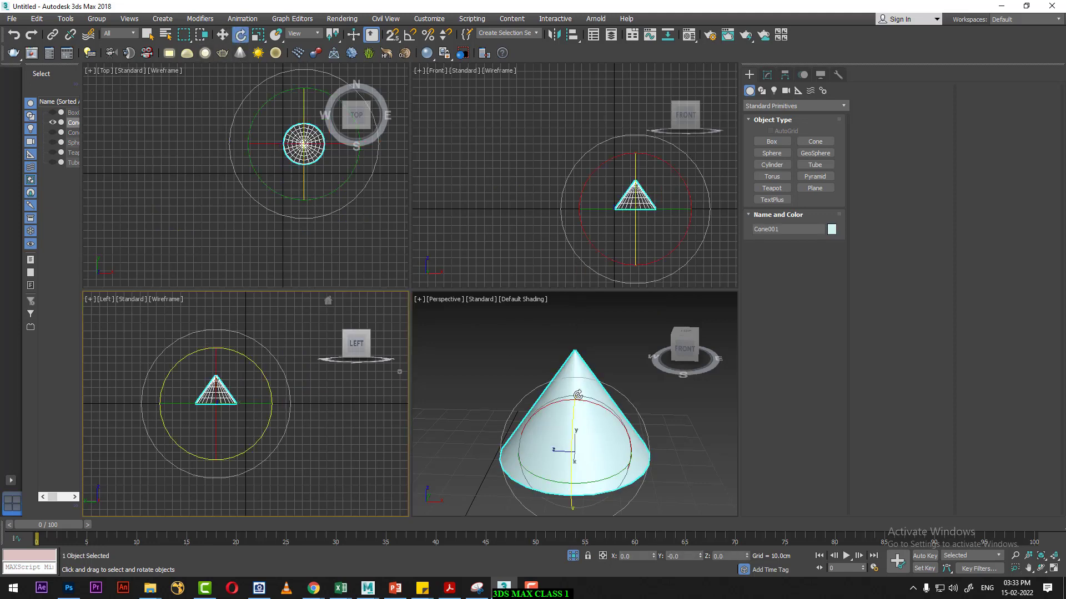
right_click(653, 457)
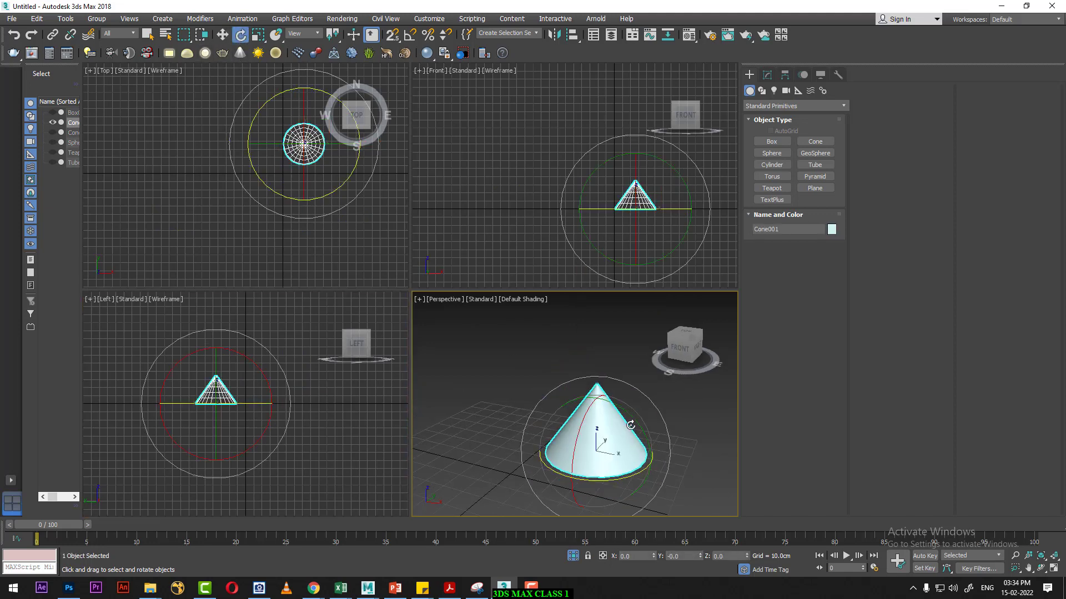
mouse_move(633, 440)
mouse_down()
mouse_move(655, 435)
mouse_move(607, 427)
mouse_up()
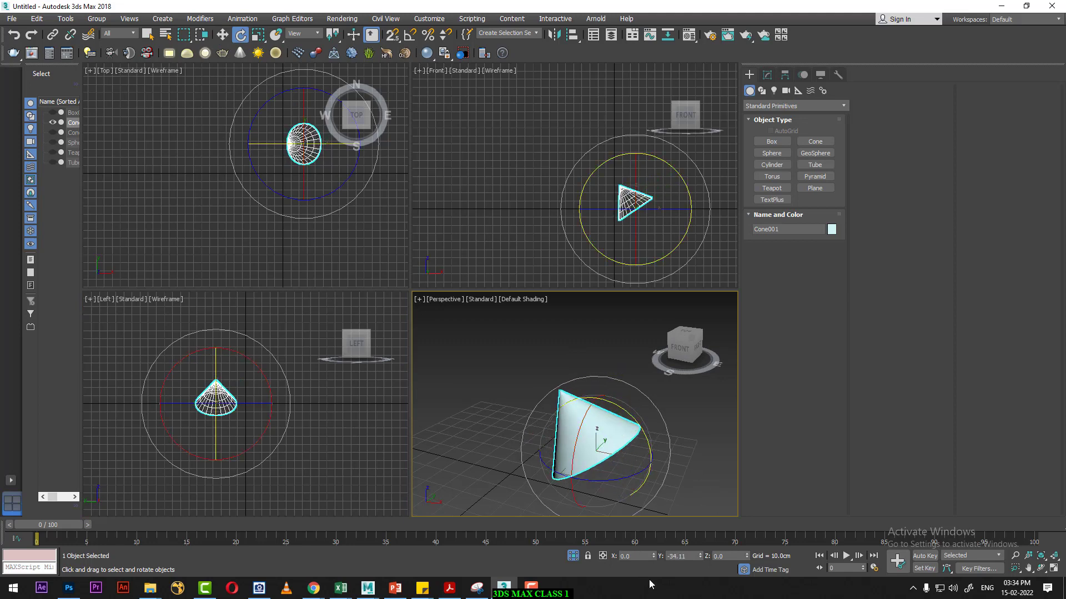
right_click(699, 558)
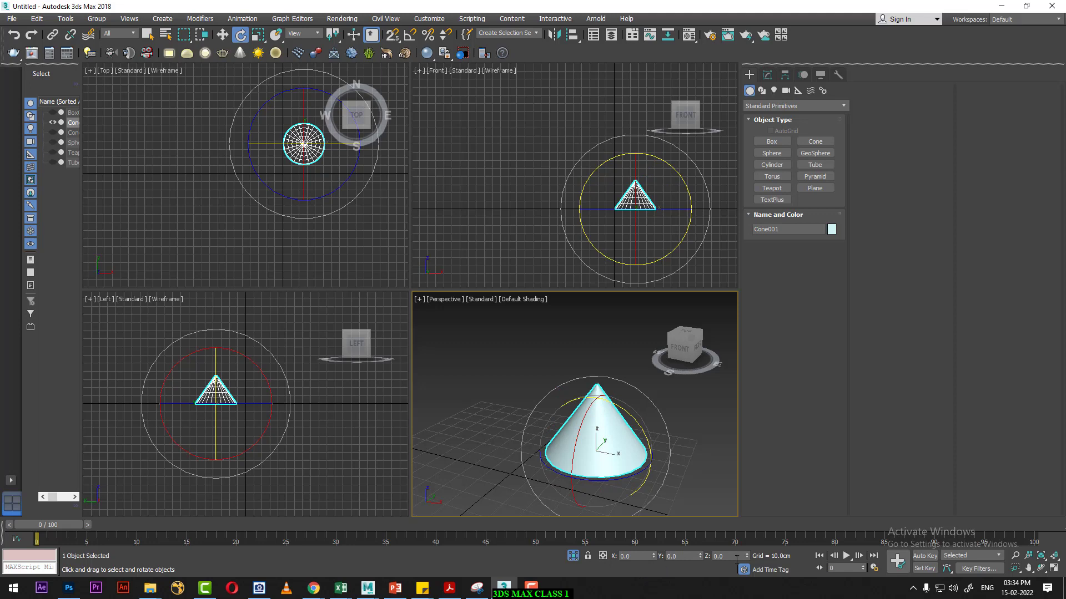
mouse_move(745, 554)
mouse_down()
mouse_move(623, 231)
mouse_move(657, 574)
mouse_move(700, 560)
mouse_move(670, 439)
mouse_up()
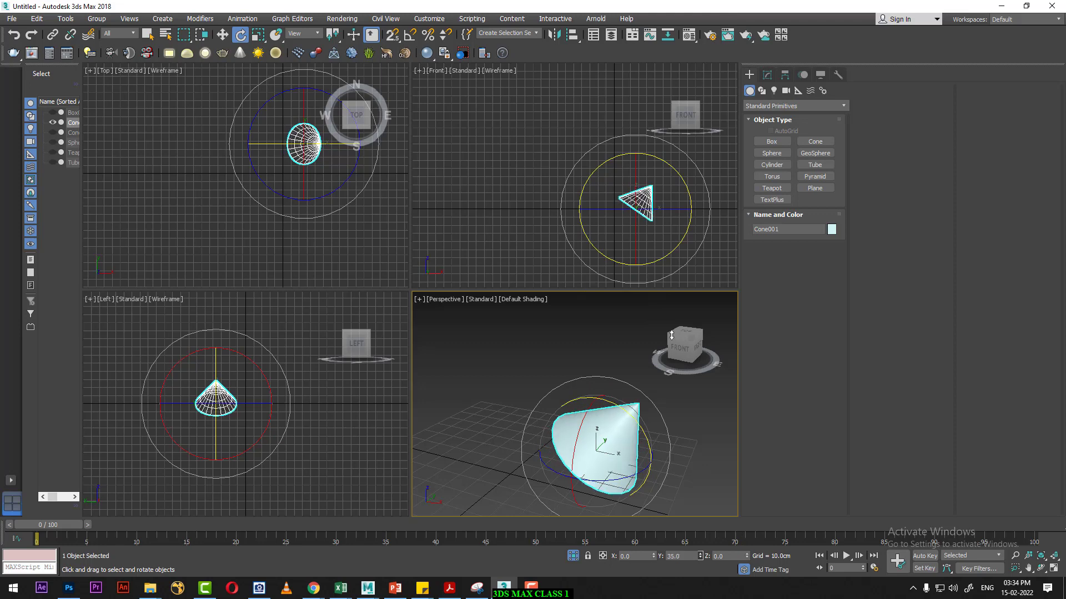
right_click(701, 558)
drag(655, 558, 642, 369)
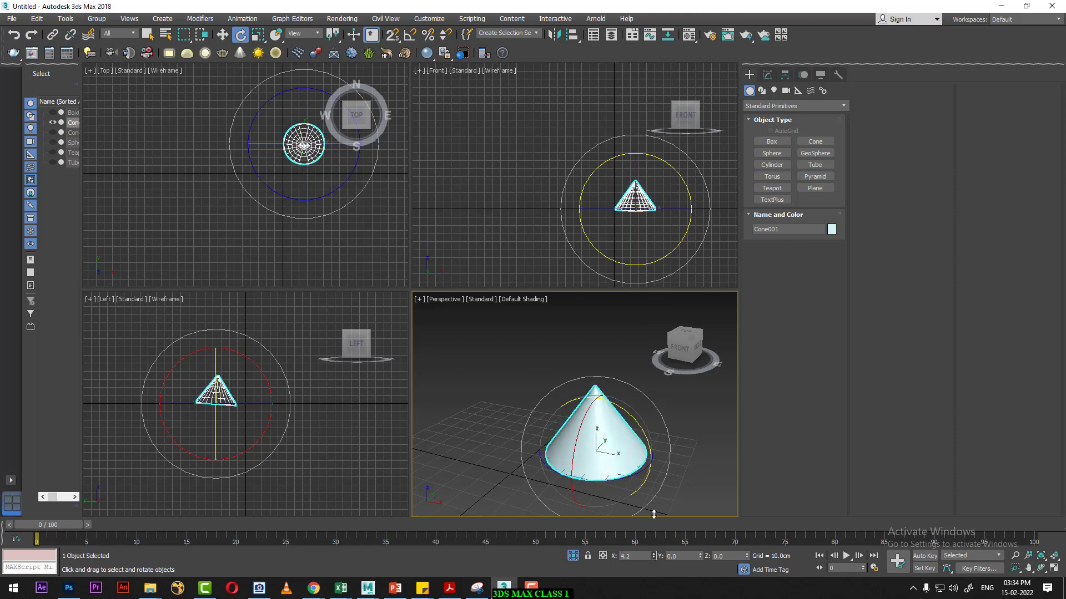
right_click(653, 558)
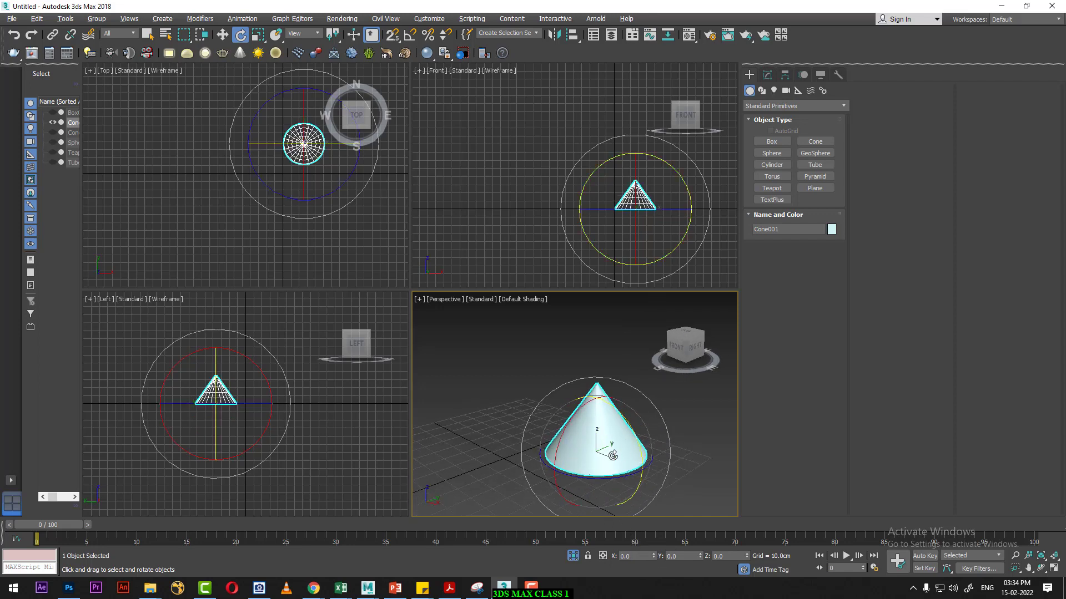
alt+middle_drag(613, 455, 613, 456)
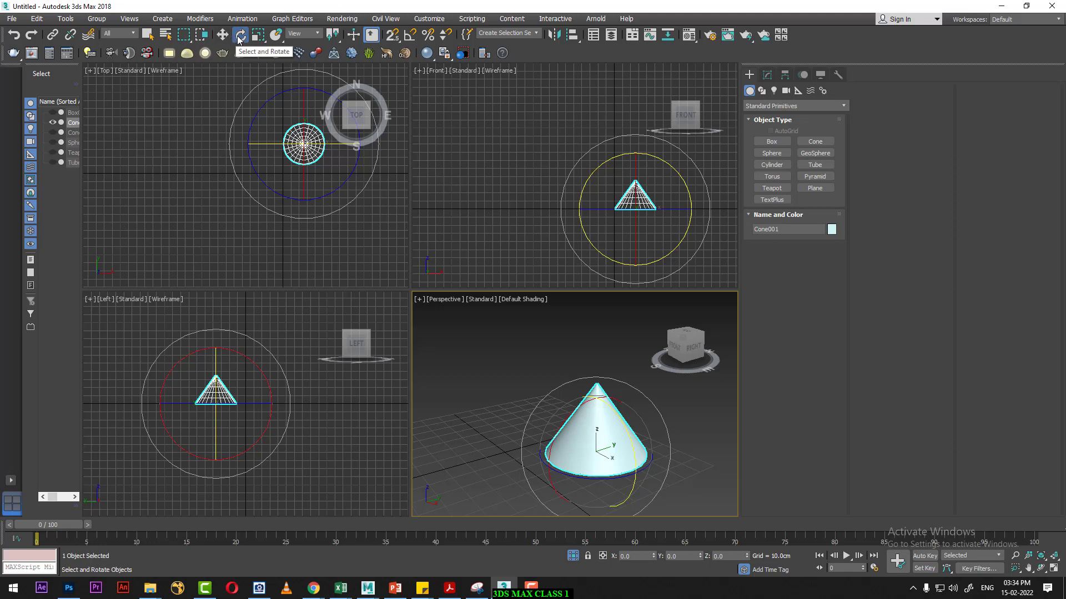
- Unhide all objects, then select and isolate the red teapot instead of the cone
right_click(669, 461)
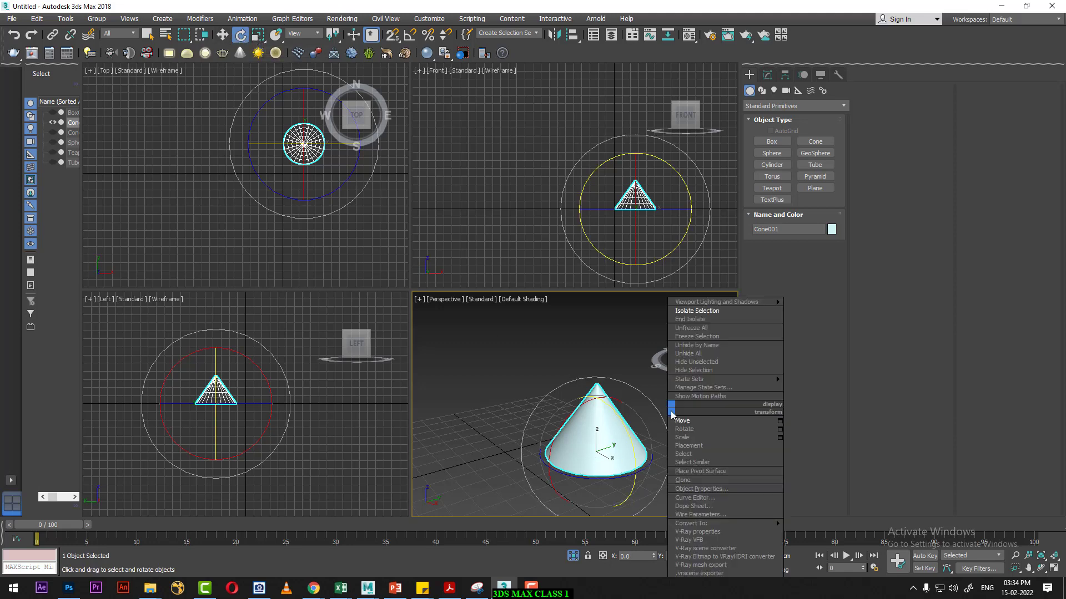
click(724, 354)
click(538, 450)
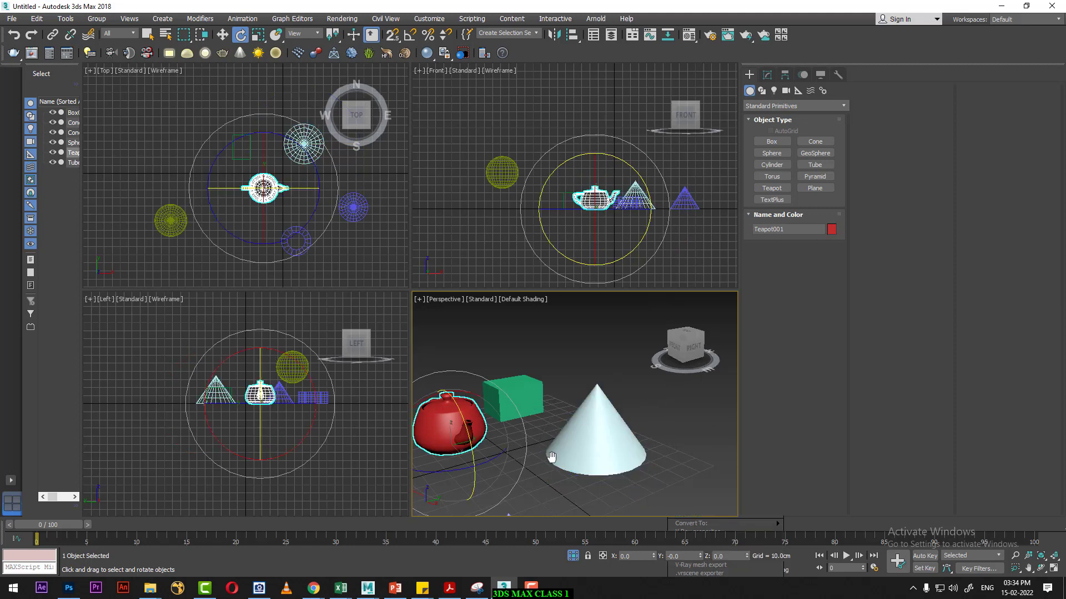
mouse_move(539, 450)
middle_down()
mouse_move(589, 451)
mouse_move(632, 483)
middle_up()
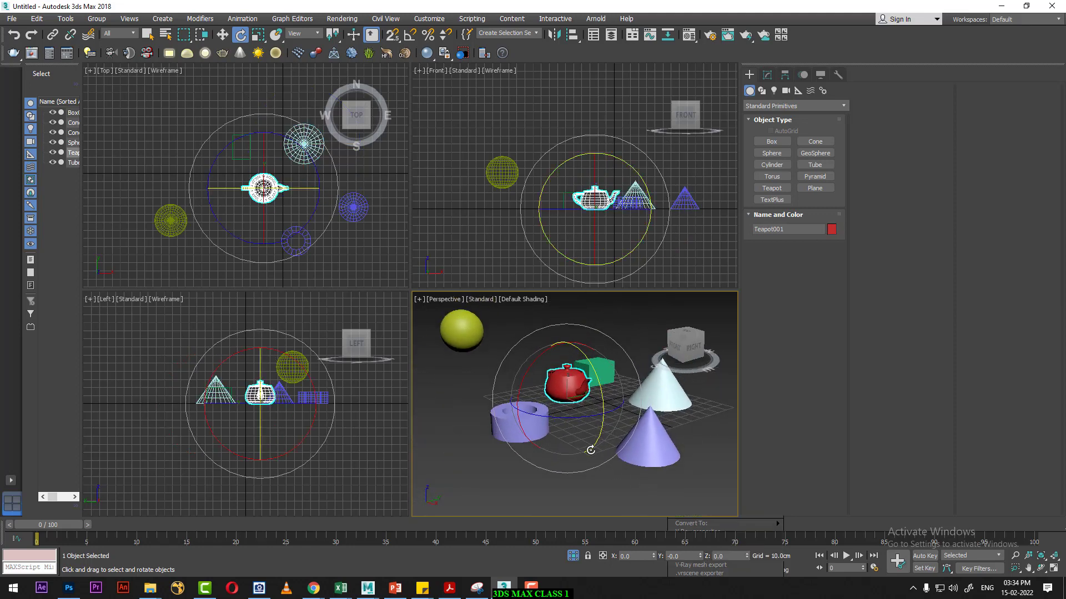
right_click(575, 393)
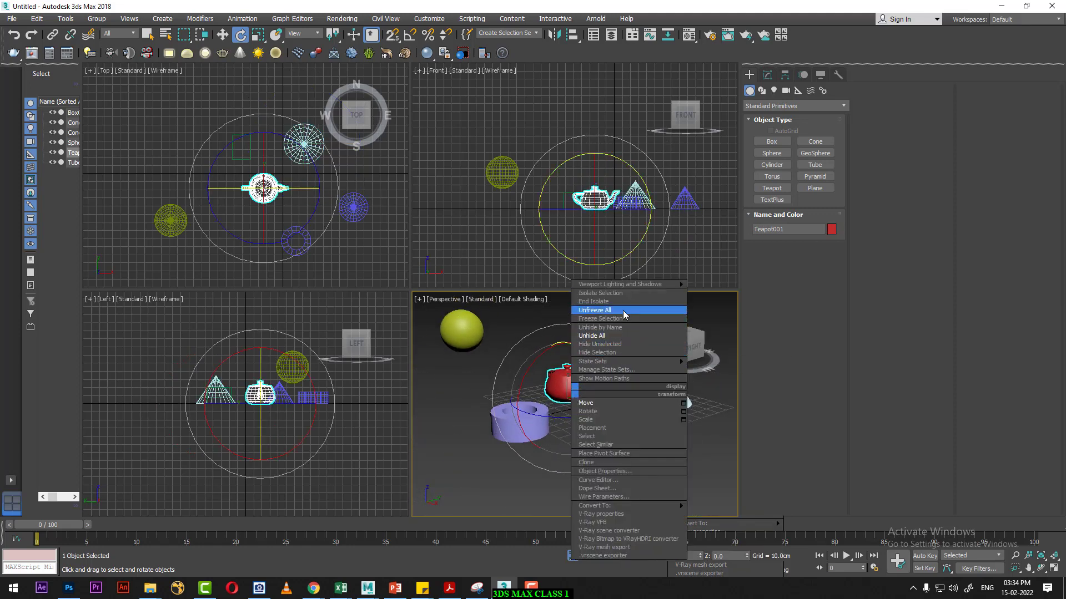
click(618, 293)
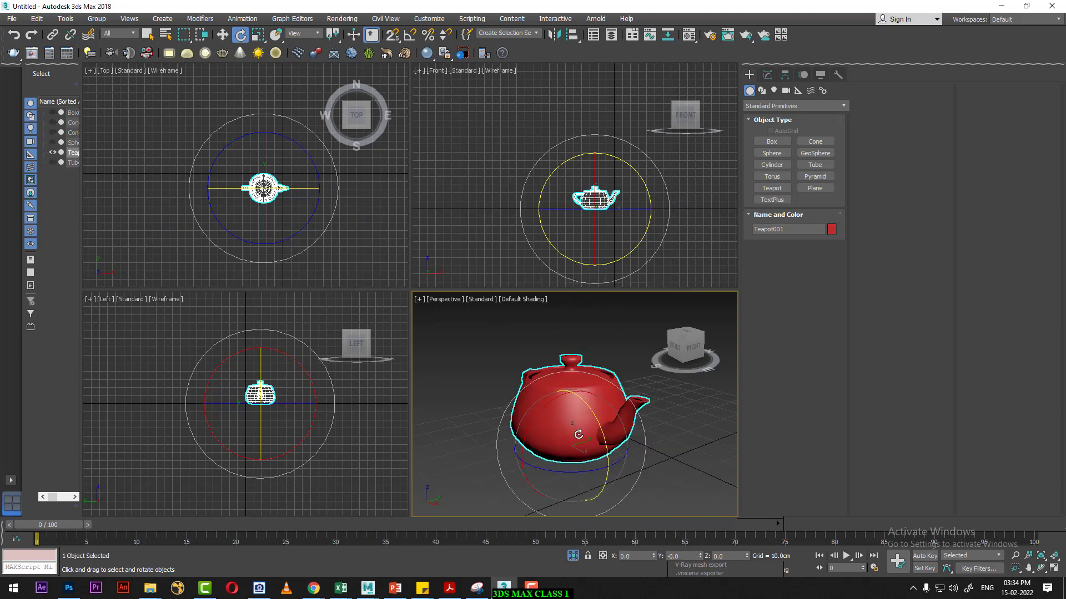
click(258, 35)
alt+middle_drag(519, 403, 602, 402)
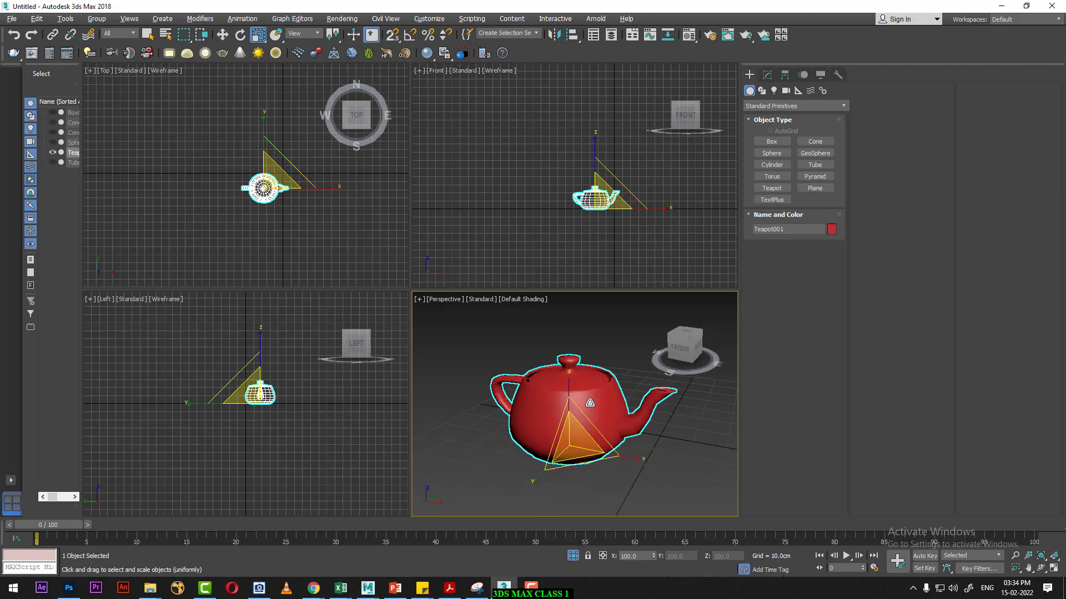
- Maximize Perspective and non-uniformly scale the teapot wider along X and Y, lower along Z
click(1053, 567)
drag(397, 312, 398, 226)
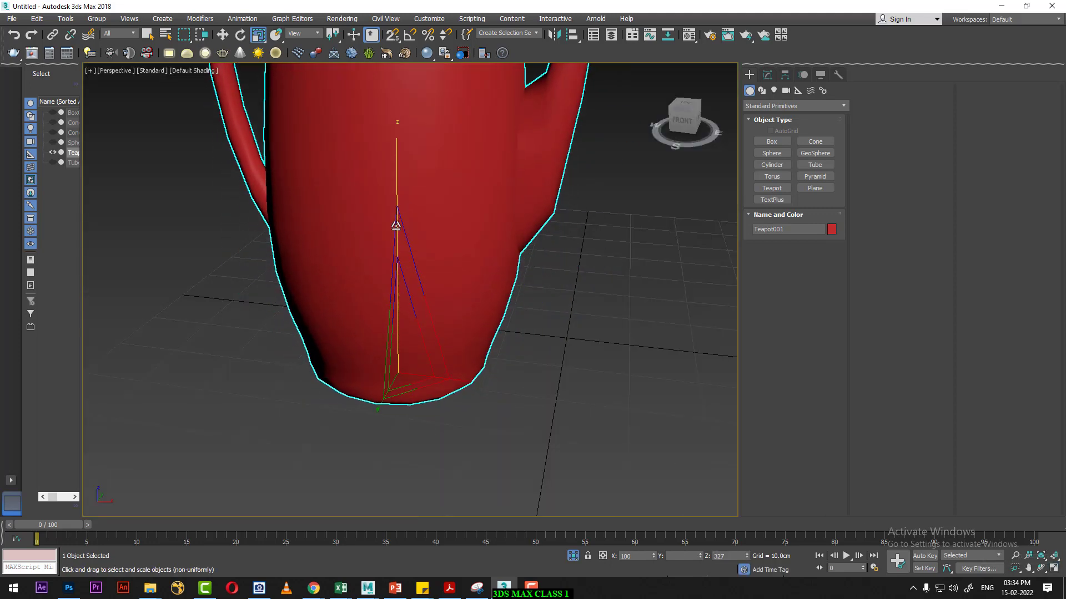
mouse_move(462, 314)
alt+middle_down()
mouse_move(397, 331)
mouse_move(406, 345)
mouse_move(566, 357)
mouse_move(502, 354)
alt+middle_up()
drag(428, 294, 425, 392)
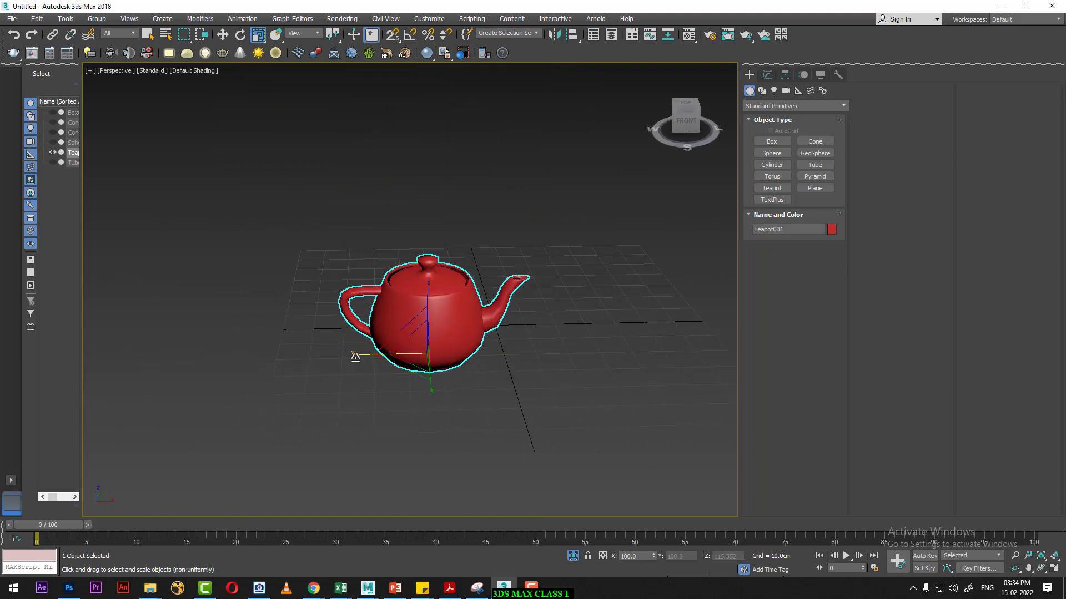
drag(355, 354, 312, 357)
alt+middle_drag(405, 355, 501, 385)
drag(501, 385, 532, 382)
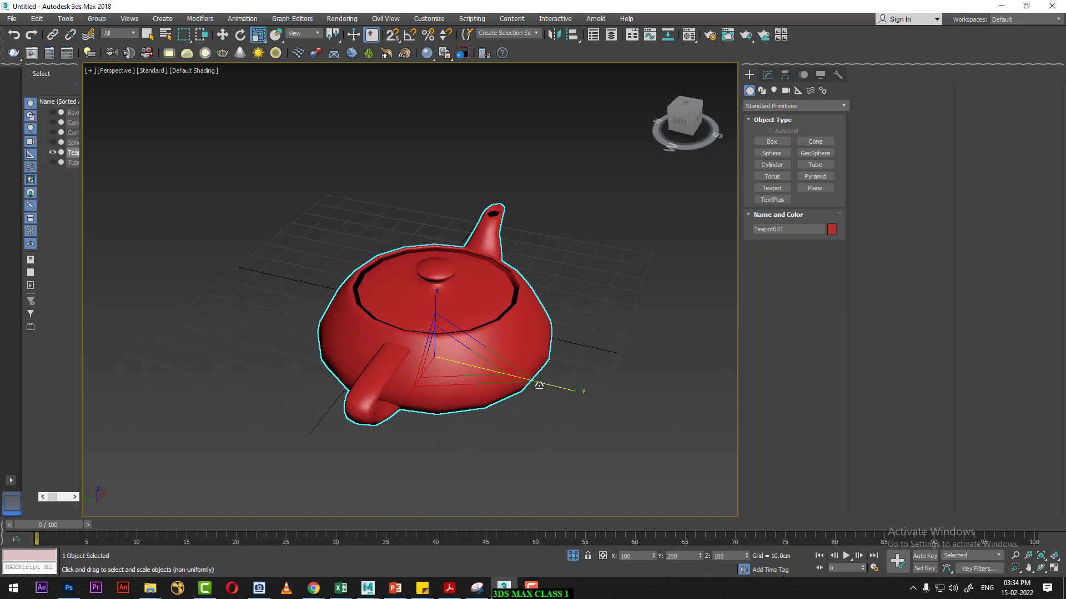
alt+middle_drag(532, 381, 469, 316)
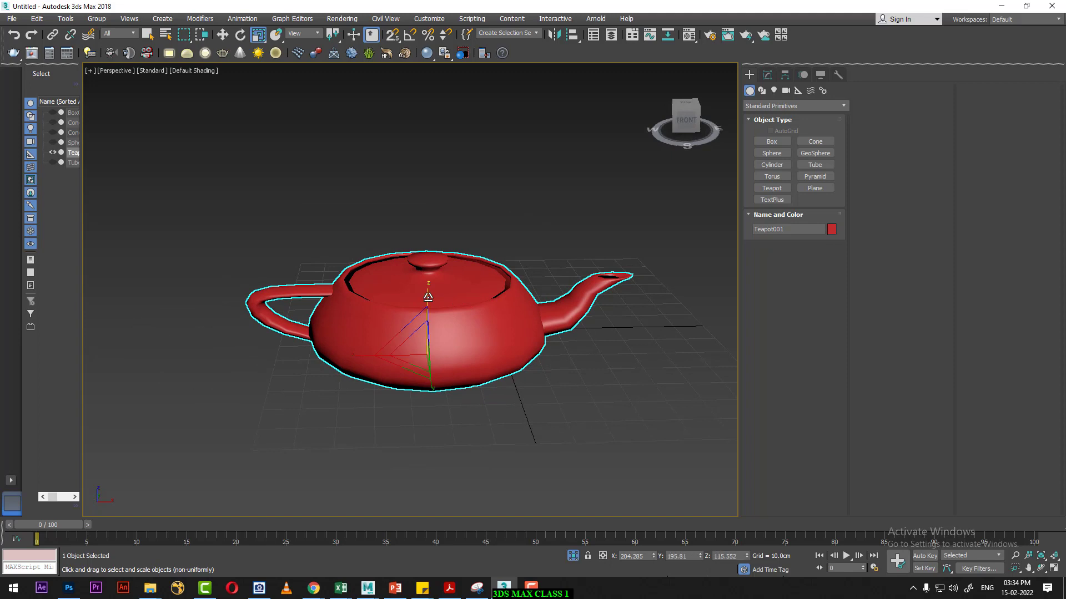
mouse_move(429, 300)
mouse_down()
mouse_move(437, 284)
mouse_move(433, 313)
mouse_up()
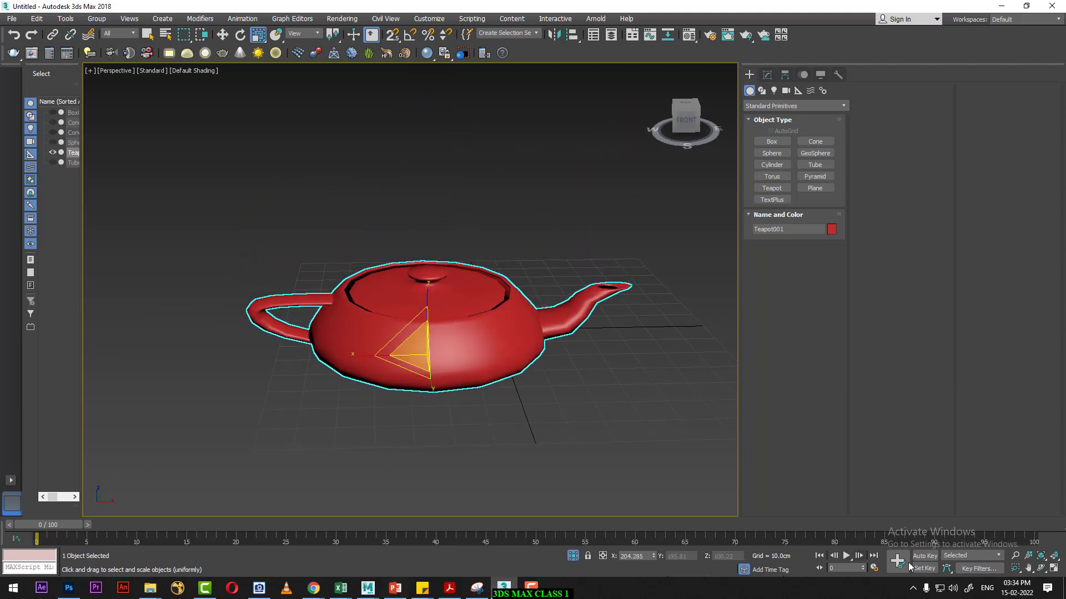
- Turn on Auto Key and stretch the teapot taller at frame 100
click(924, 555)
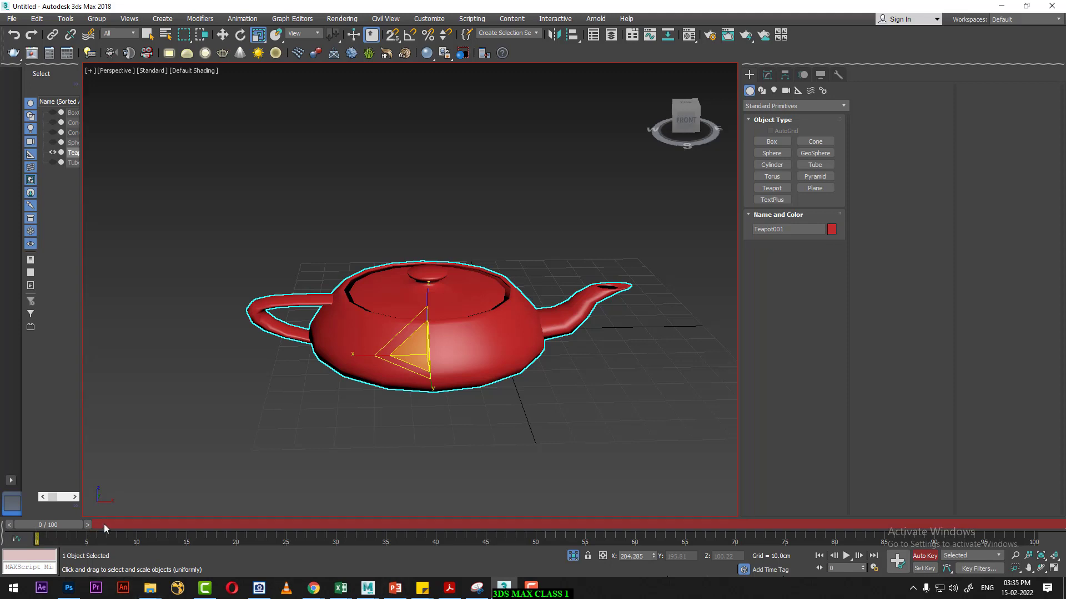
drag(60, 525, 1016, 525)
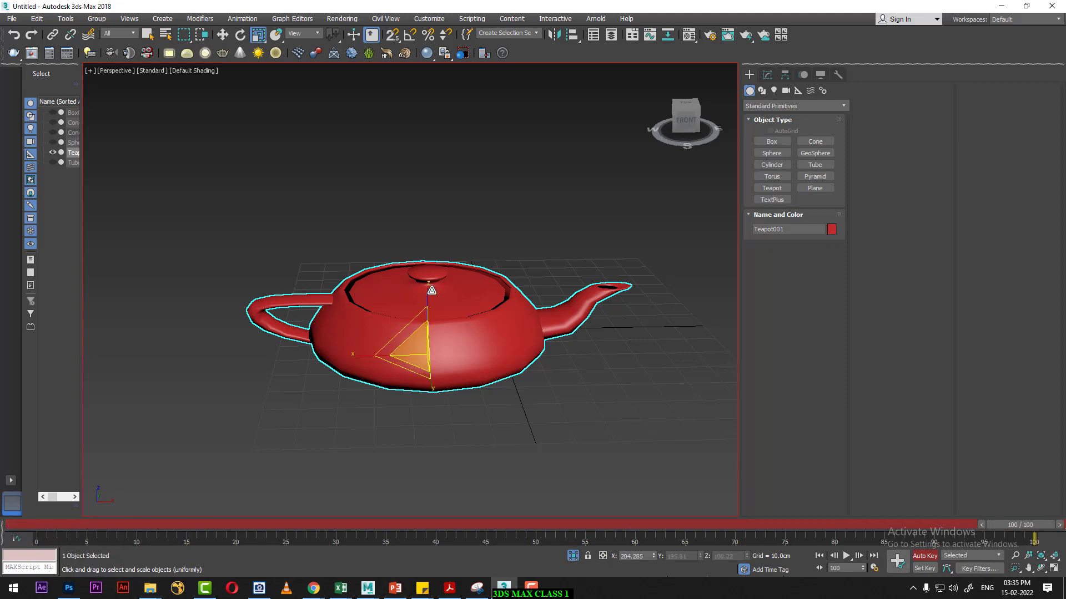
drag(432, 290, 431, 211)
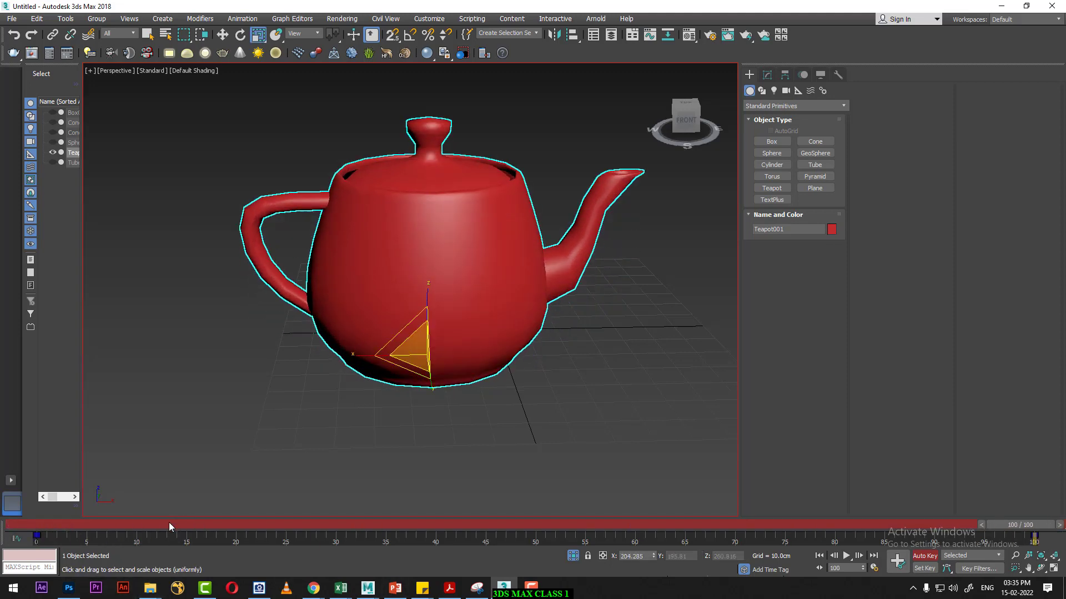
drag(169, 525, 520, 525)
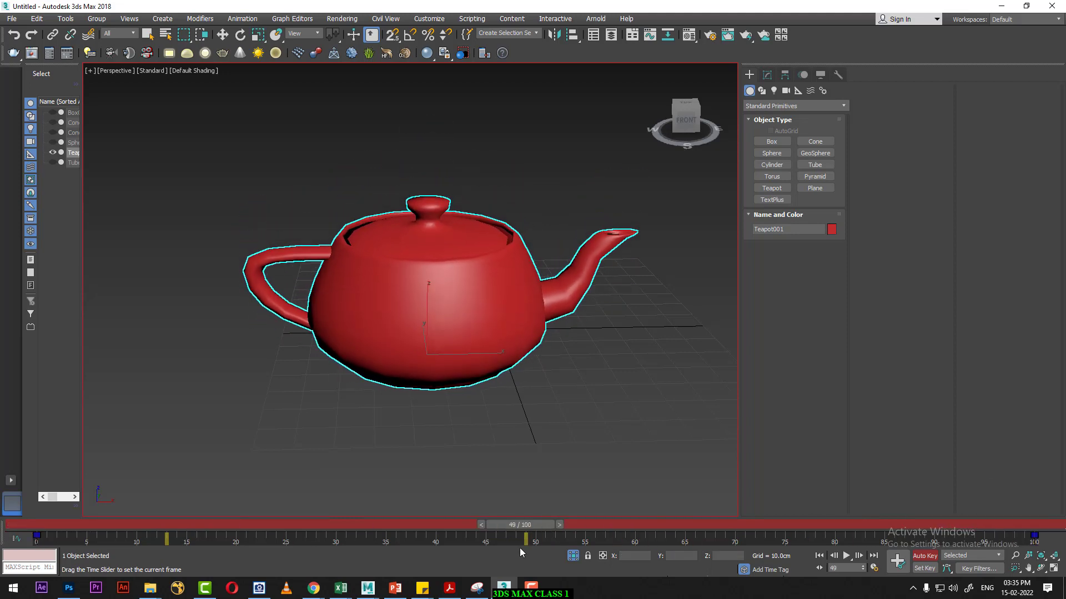
drag(520, 551, 538, 550)
key(r)
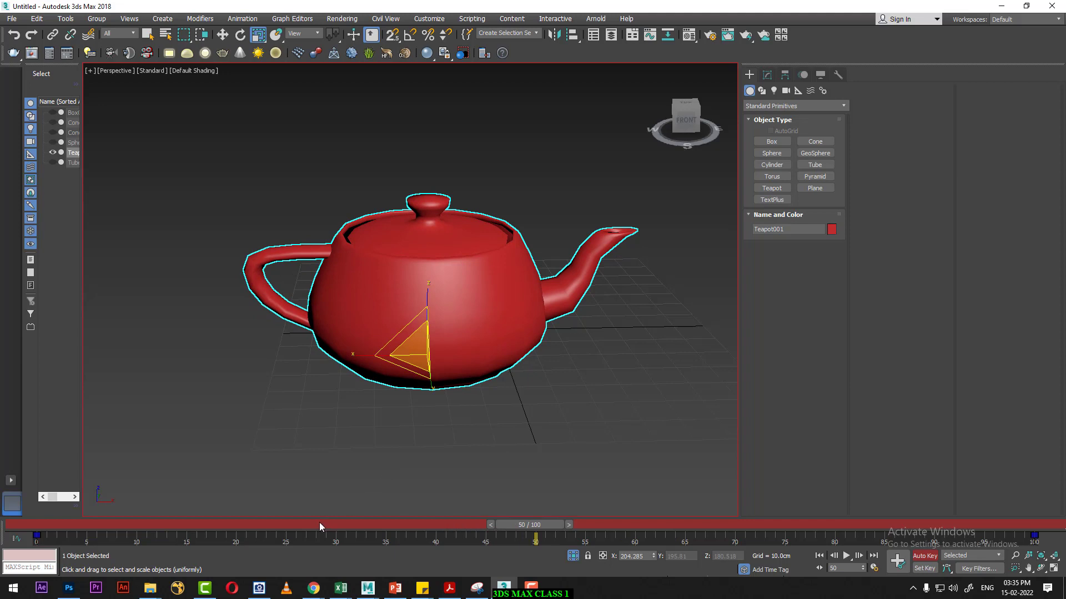
- Scale the teapot up at frame 25 and flatten it at frame 50
click(288, 528)
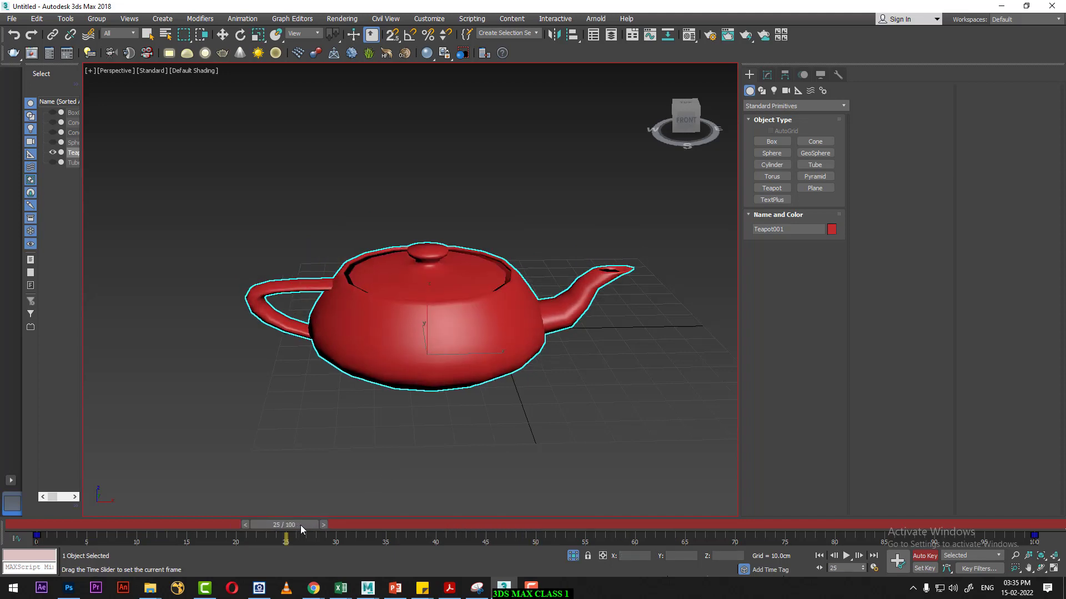
drag(429, 288, 465, 355)
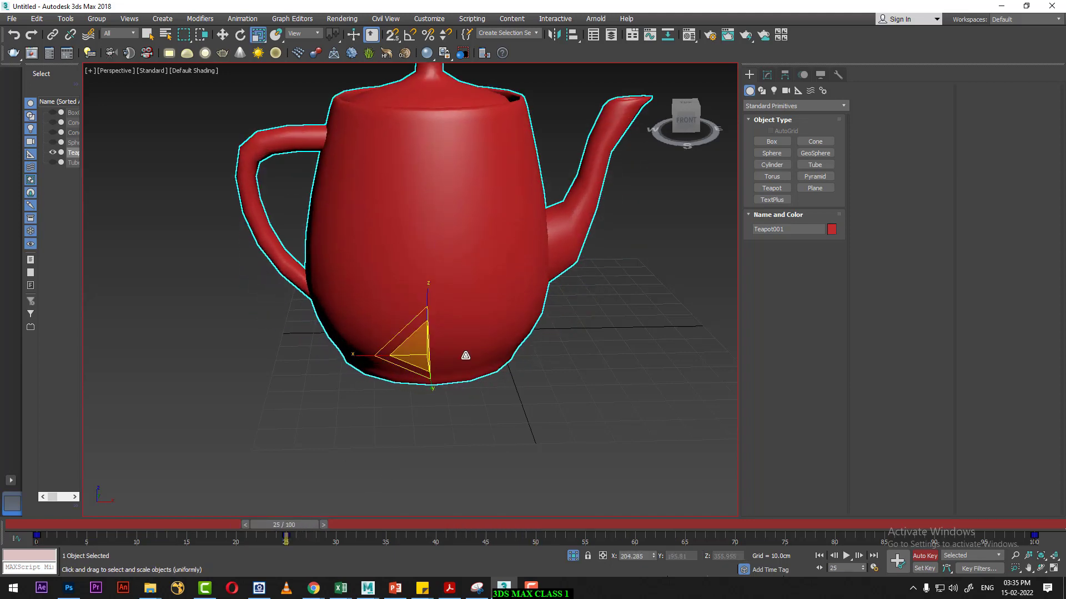
click(538, 534)
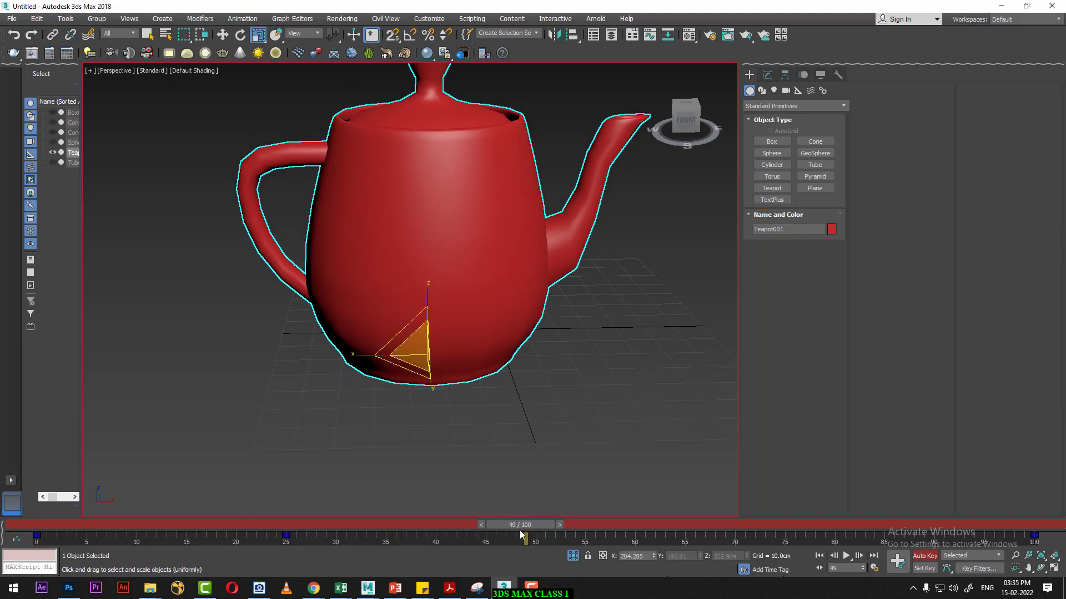
drag(524, 534, 535, 534)
drag(425, 303, 424, 364)
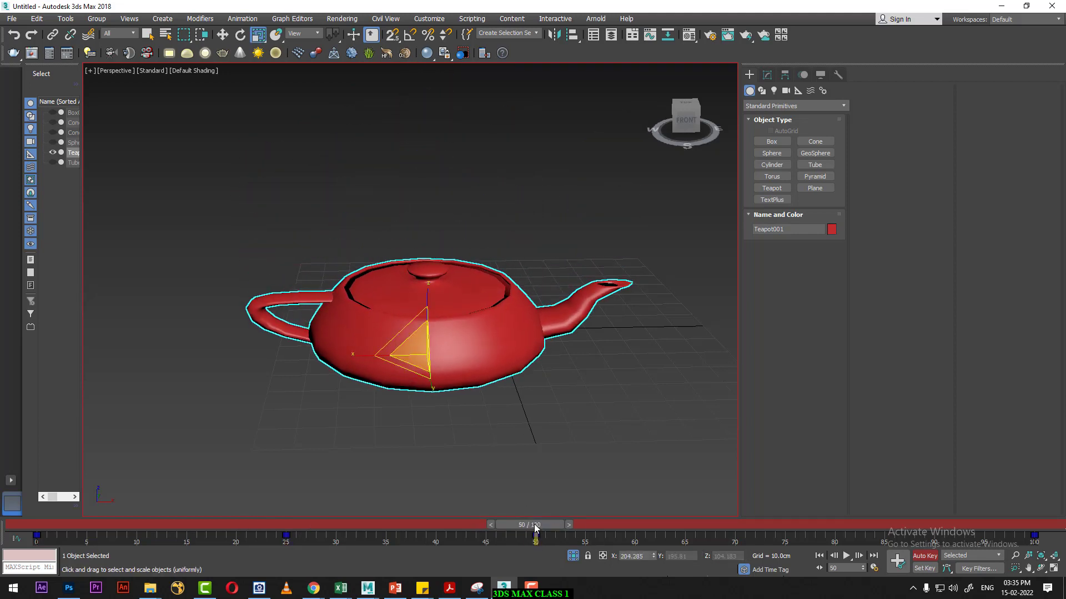
- Stretch the teapot tall at frame 75 and make it shorter at frame 100
drag(535, 528, 790, 531)
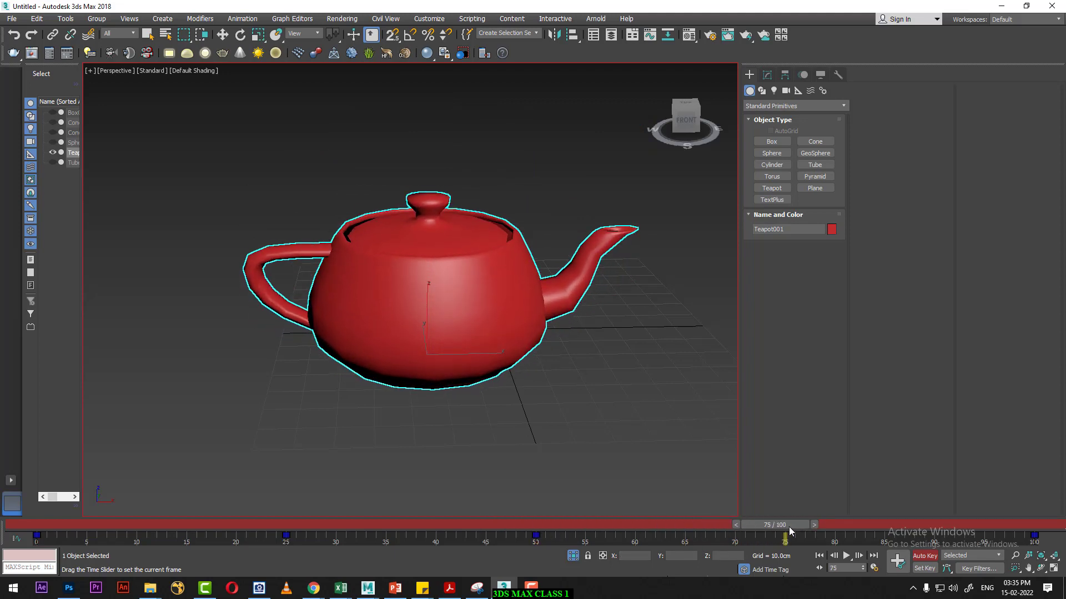
drag(439, 302, 696, 429)
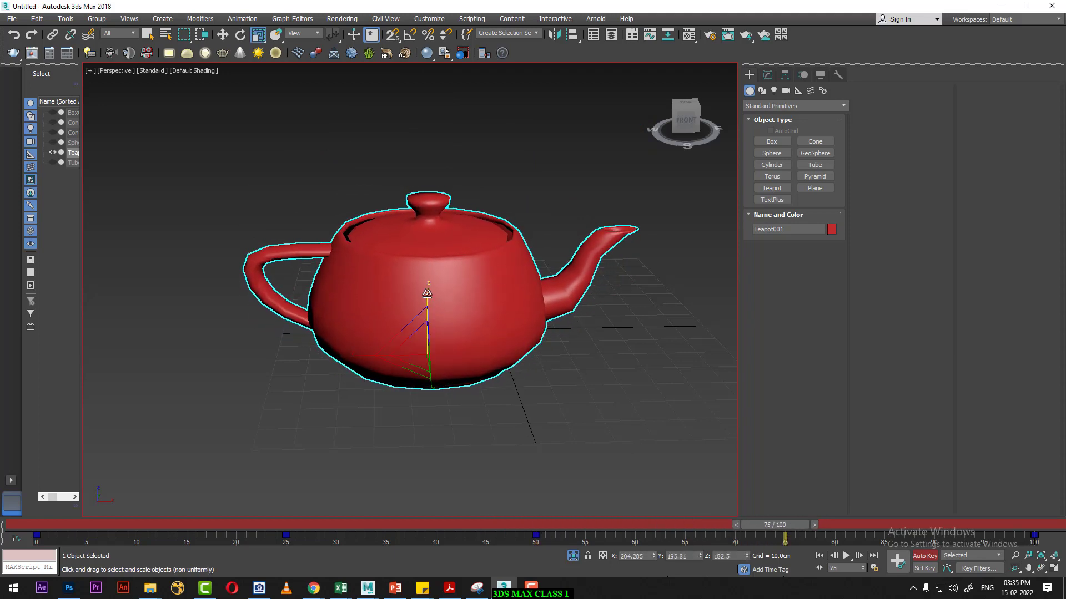
drag(783, 530, 1019, 528)
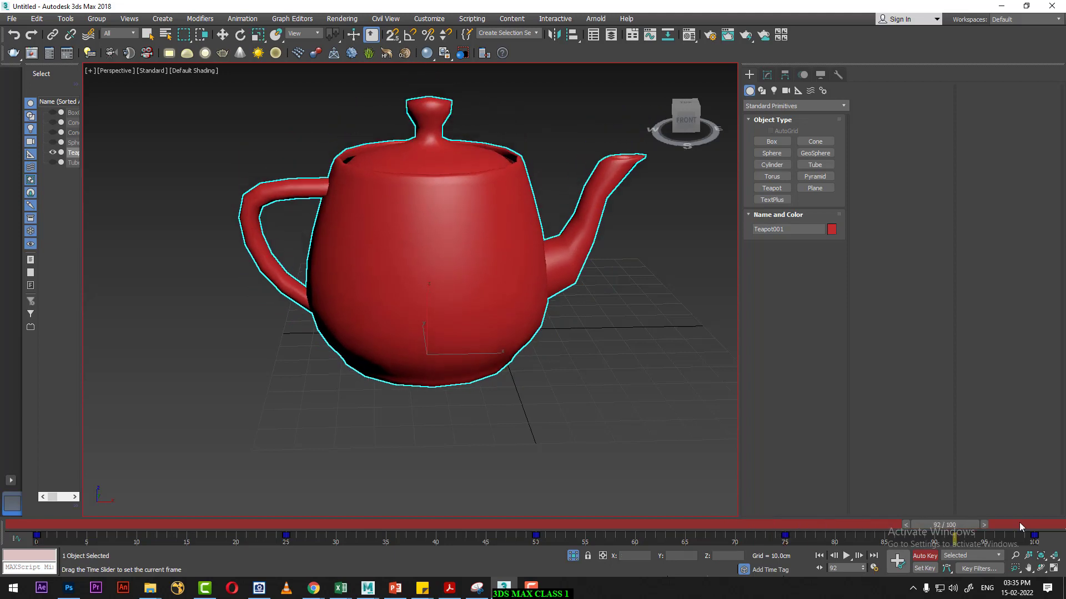
drag(430, 296, 413, 355)
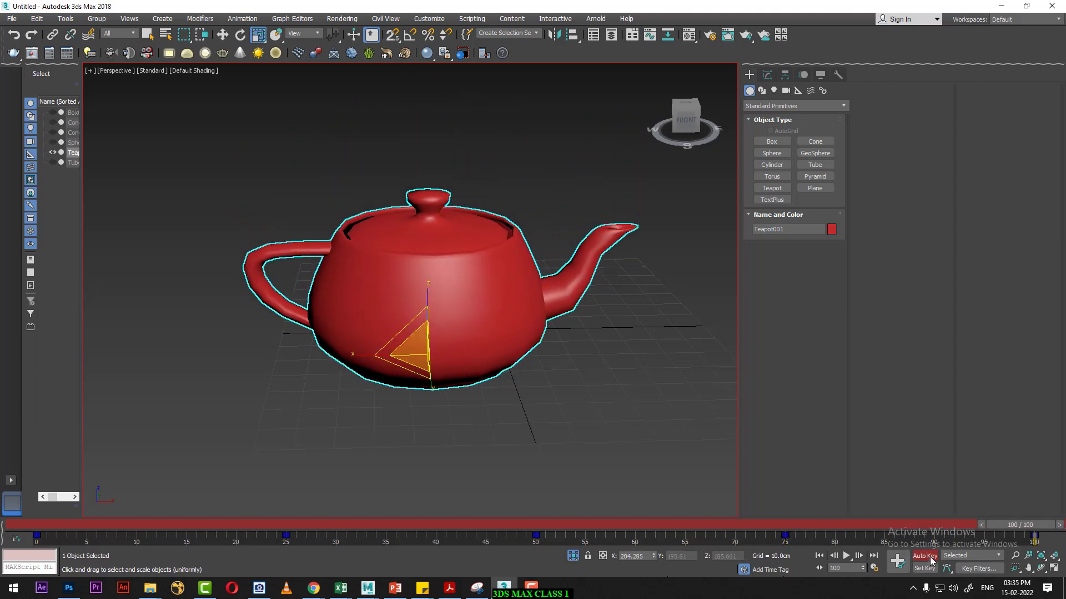
- Turn Auto Key off, then play and stop the teapot's scale animation
click(924, 555)
click(819, 556)
click(847, 556)
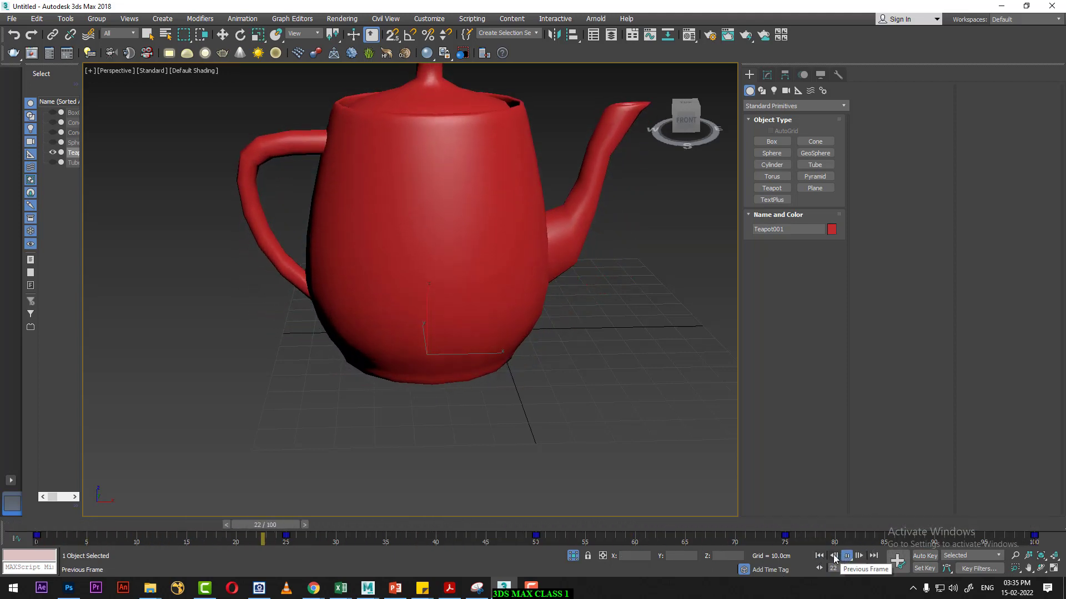
click(847, 556)
- Pull the view back to show the whole teapot and unfreeze any frozen objects
key(r)
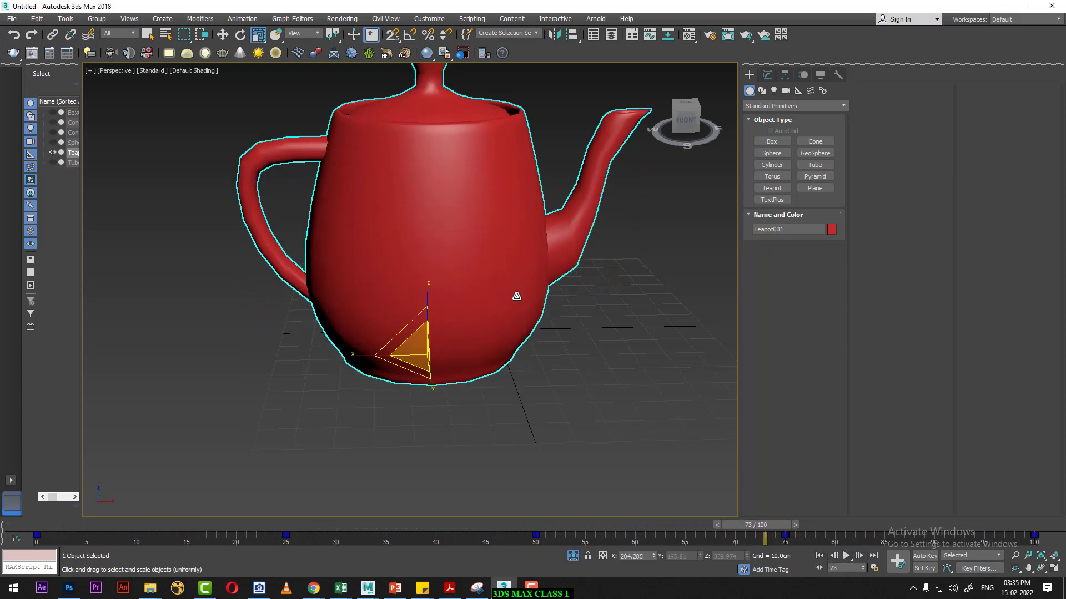
alt+middle_drag(492, 346, 499, 361)
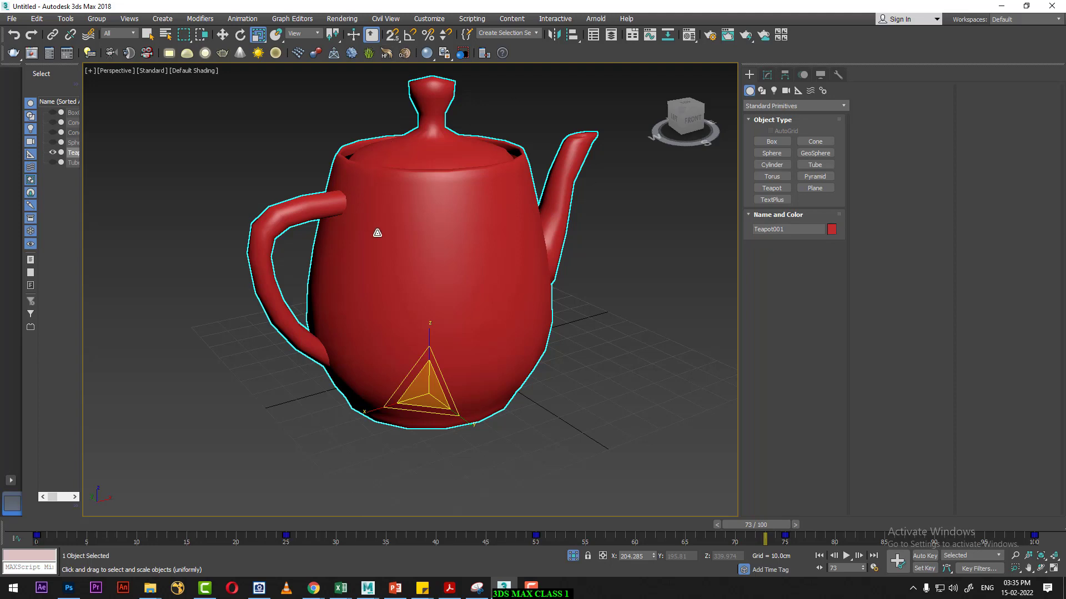
scroll(671, 301, down, 3)
middle_drag(522, 355, 408, 379)
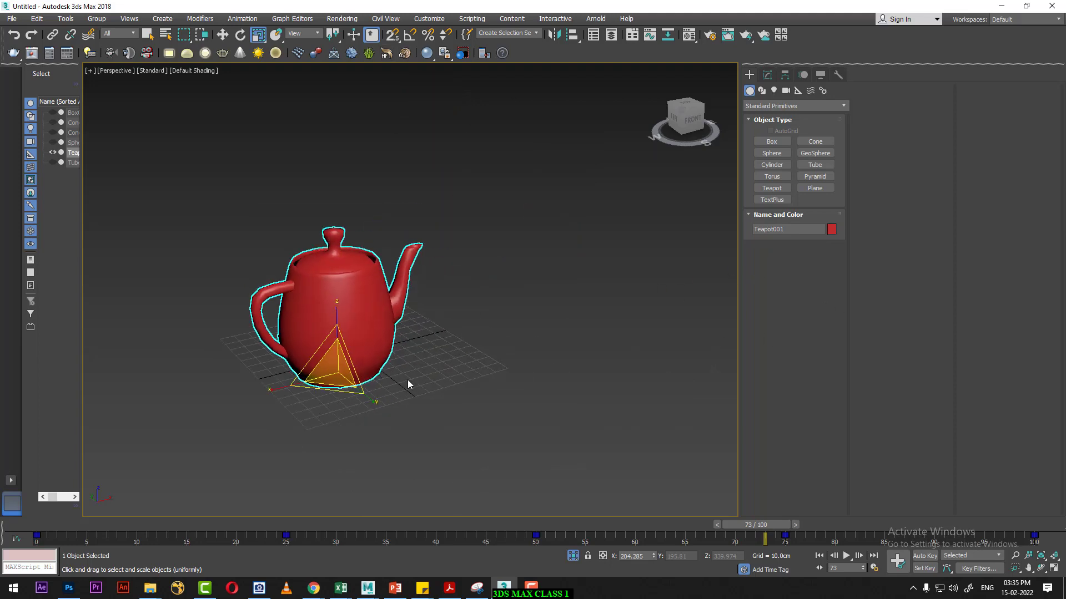
right_click(478, 347)
click(526, 268)
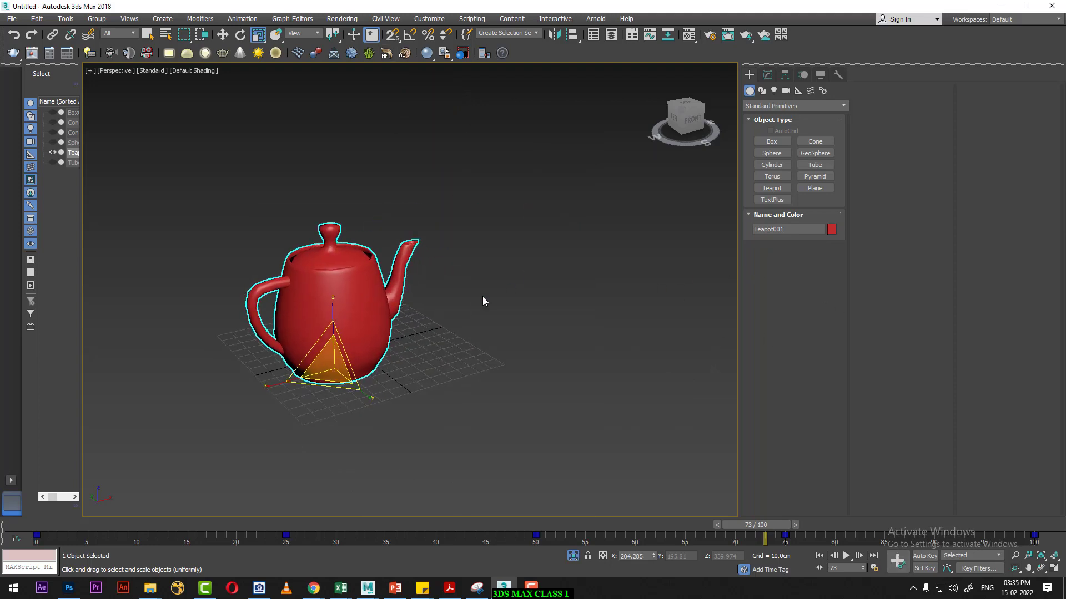
right_click(480, 294)
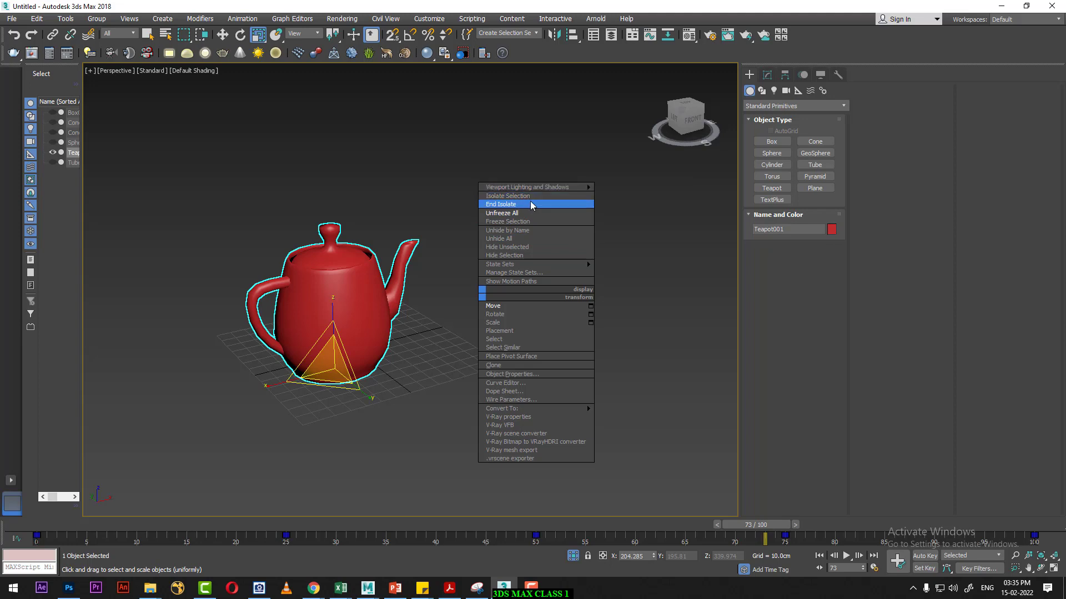
- End isolation and move the tube beside the purple cone
click(533, 205)
alt+middle_drag(511, 271, 638, 266)
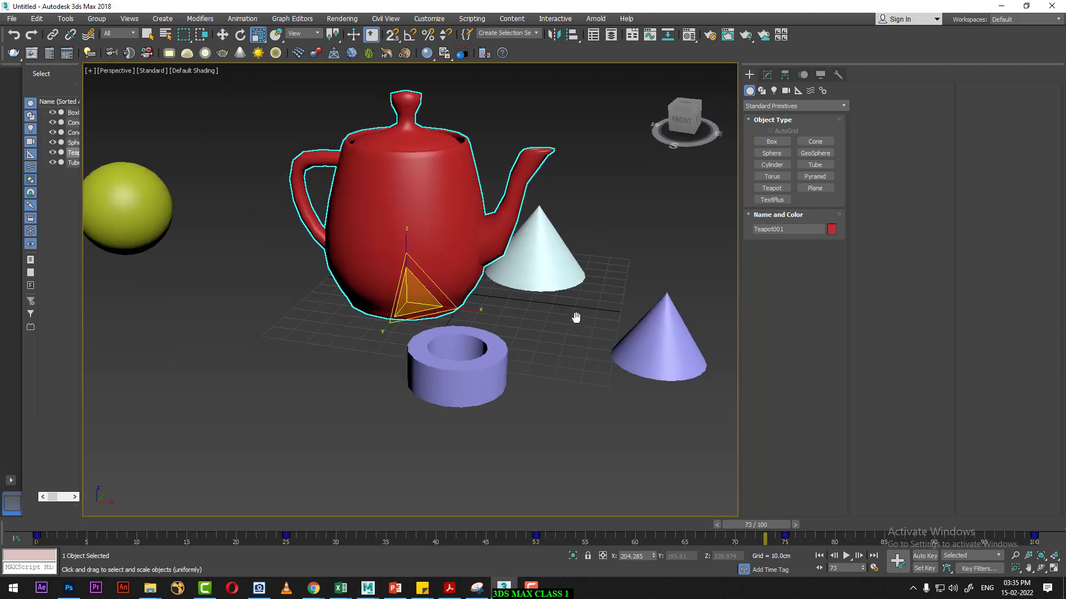
click(466, 376)
key(w)
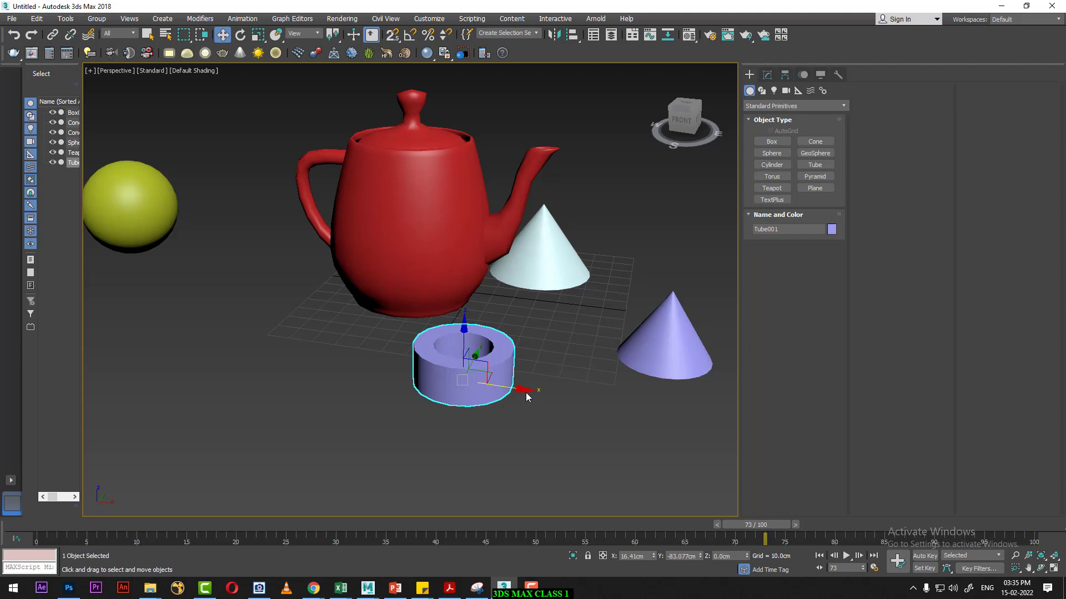
drag(541, 393, 678, 411)
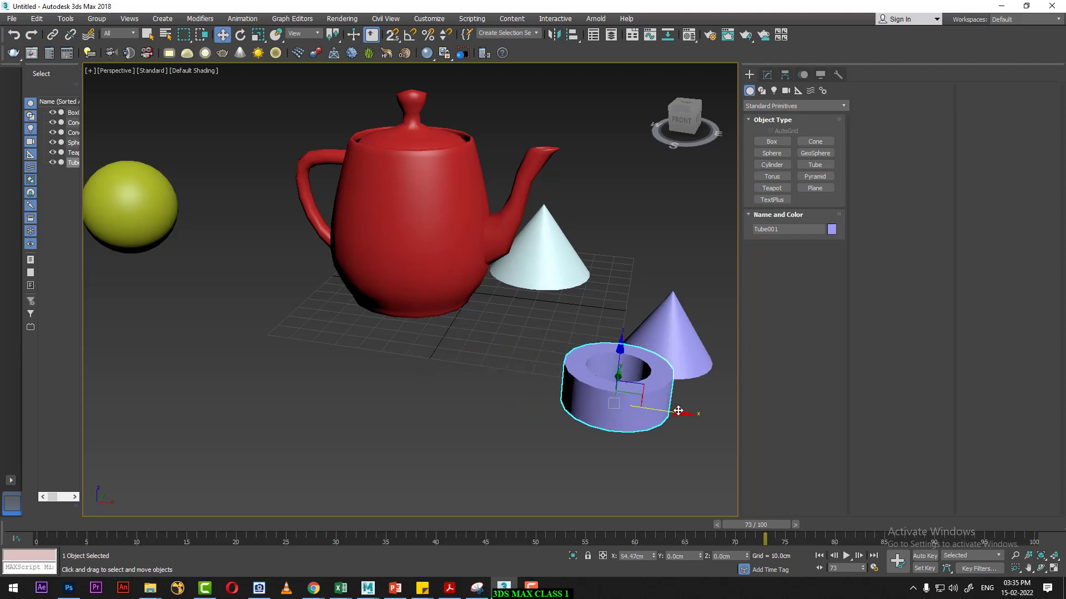
- Undo and redo the tube's move
click(13, 36)
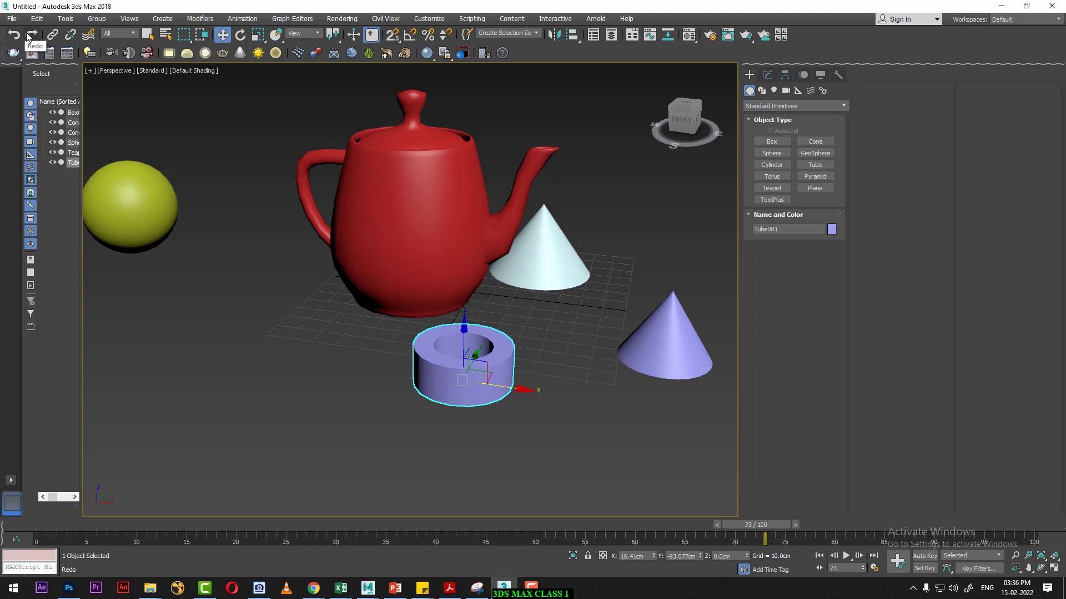
click(30, 35)
click(15, 36)
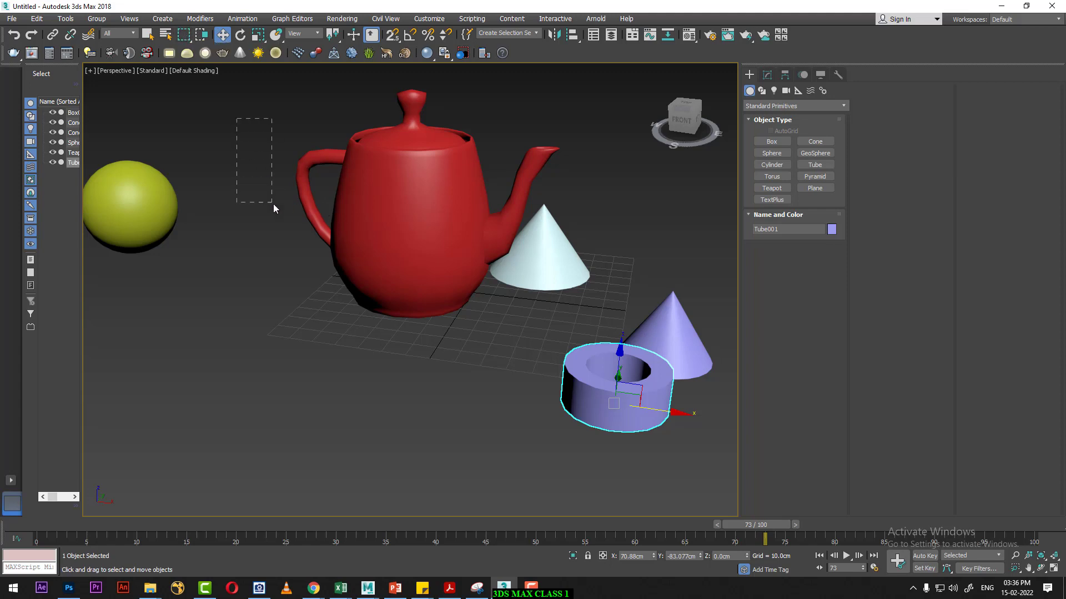
- Rectangle-select the teapot, then circle-select objects including the two cones
drag(273, 205, 401, 239)
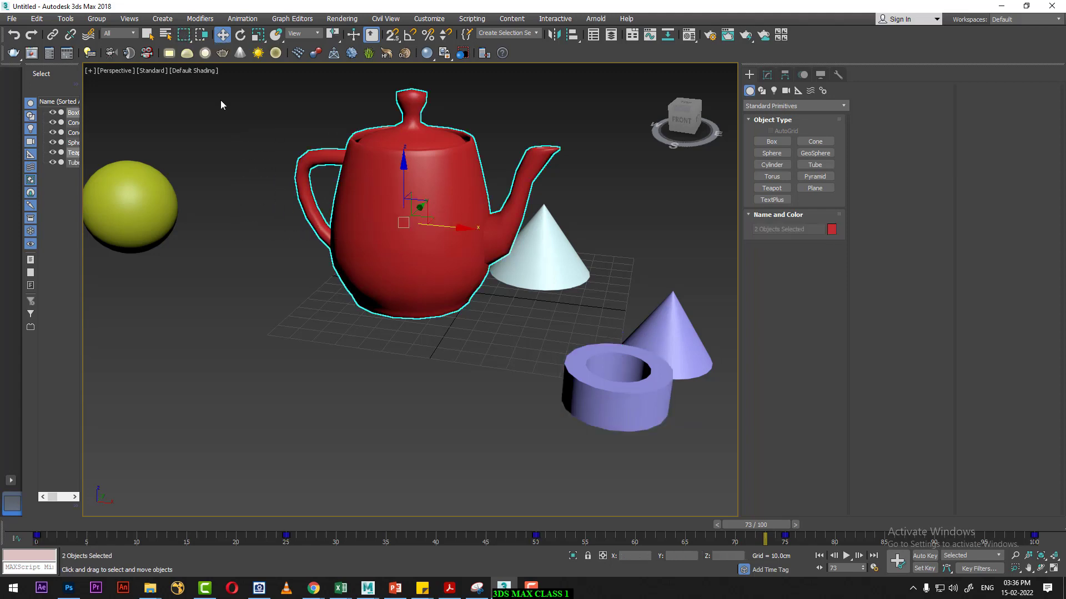
click(183, 35)
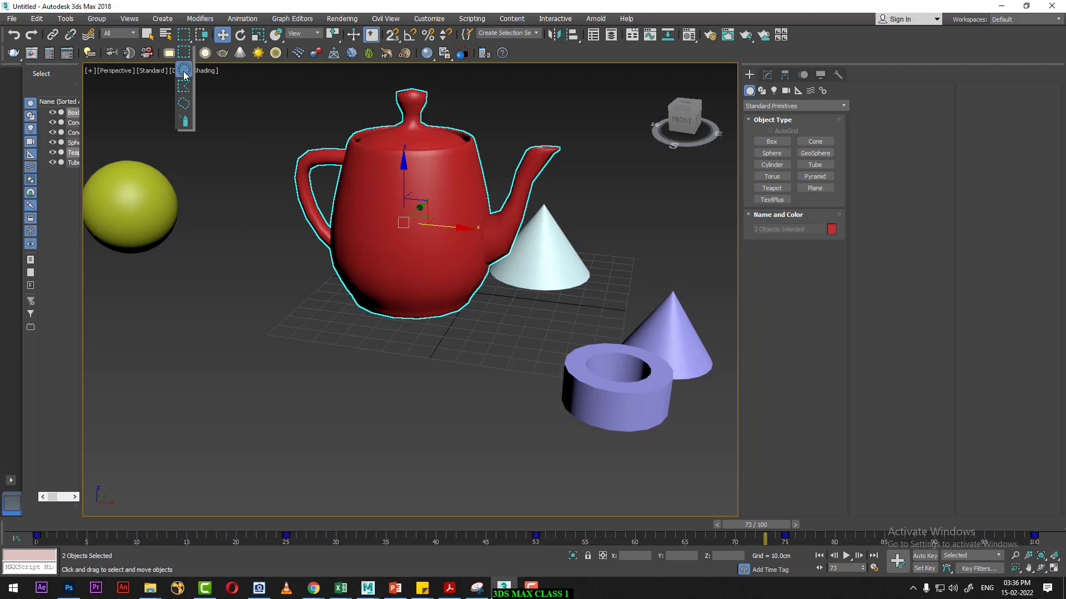
drag(184, 40, 184, 68)
drag(203, 174, 161, 243)
drag(627, 242, 637, 336)
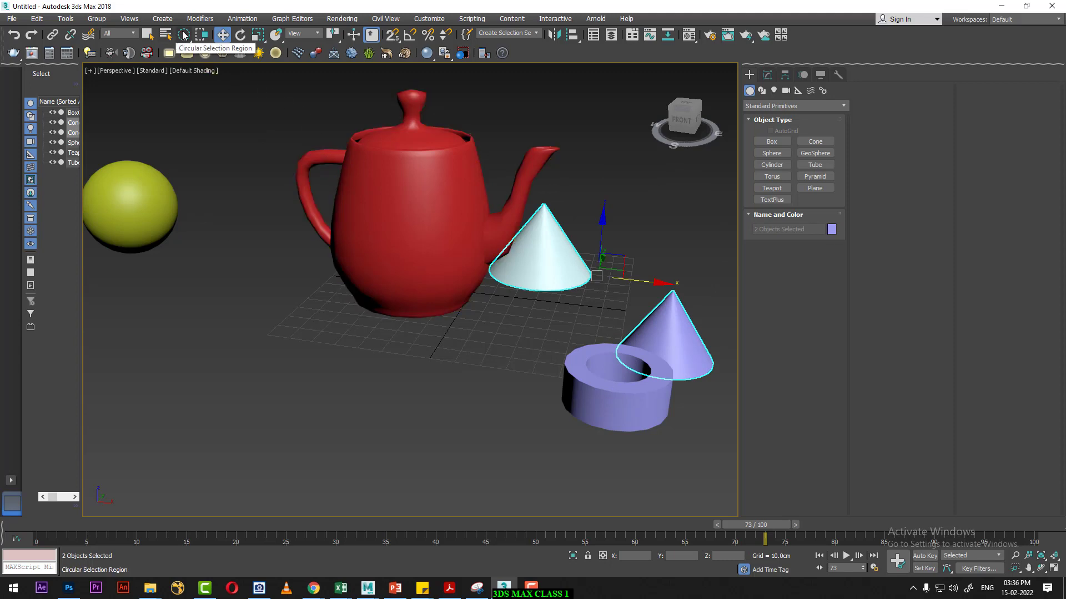
- Fence-select the teapot and cones, then lasso the yellow sphere, tube and purple cone
drag(184, 34, 191, 88)
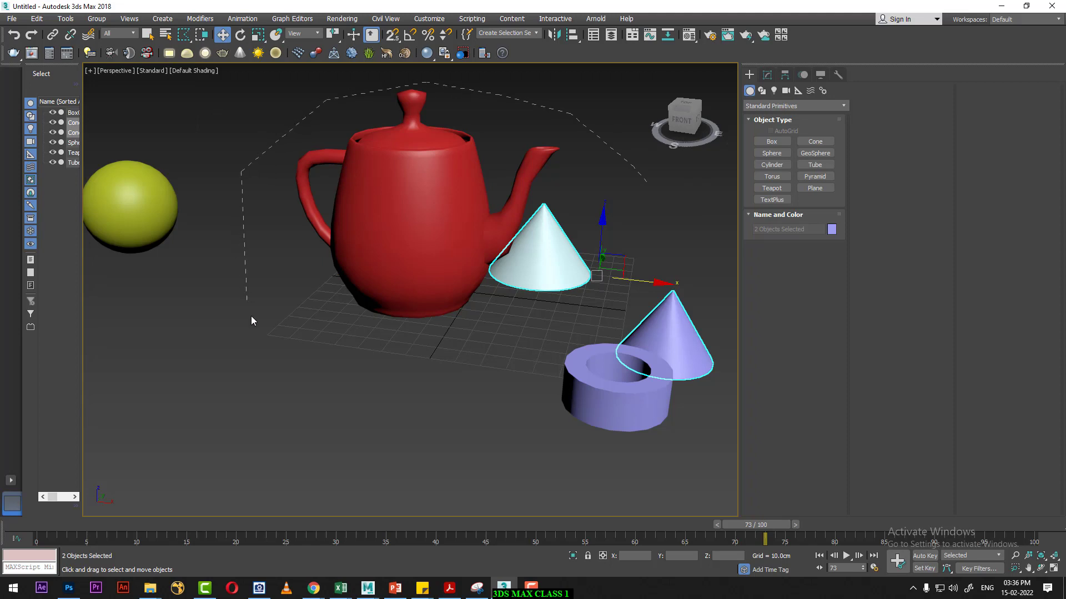
double_click(641, 179)
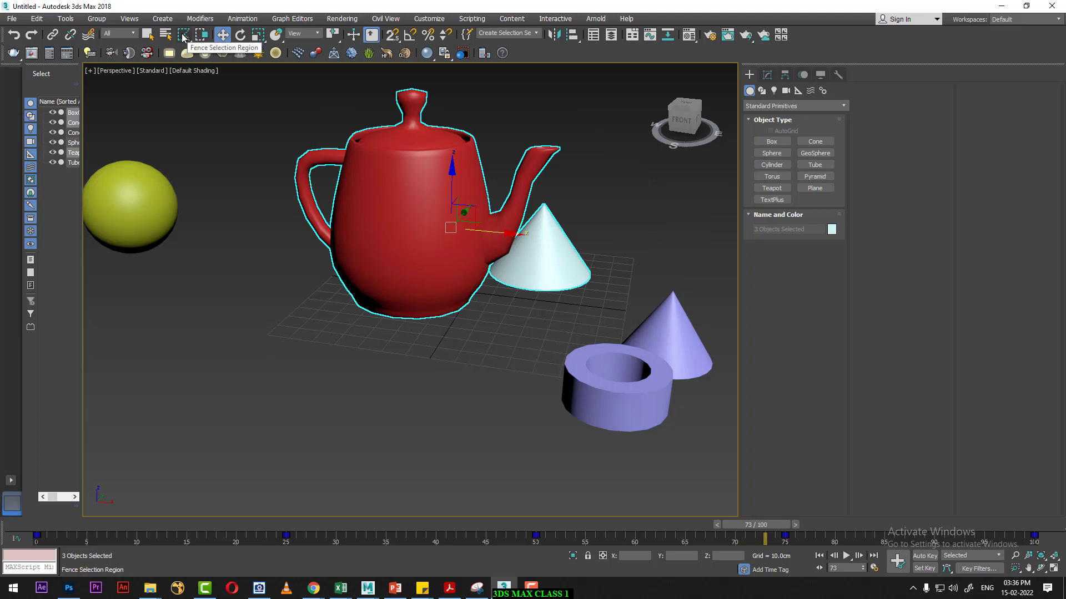
drag(184, 40, 189, 105)
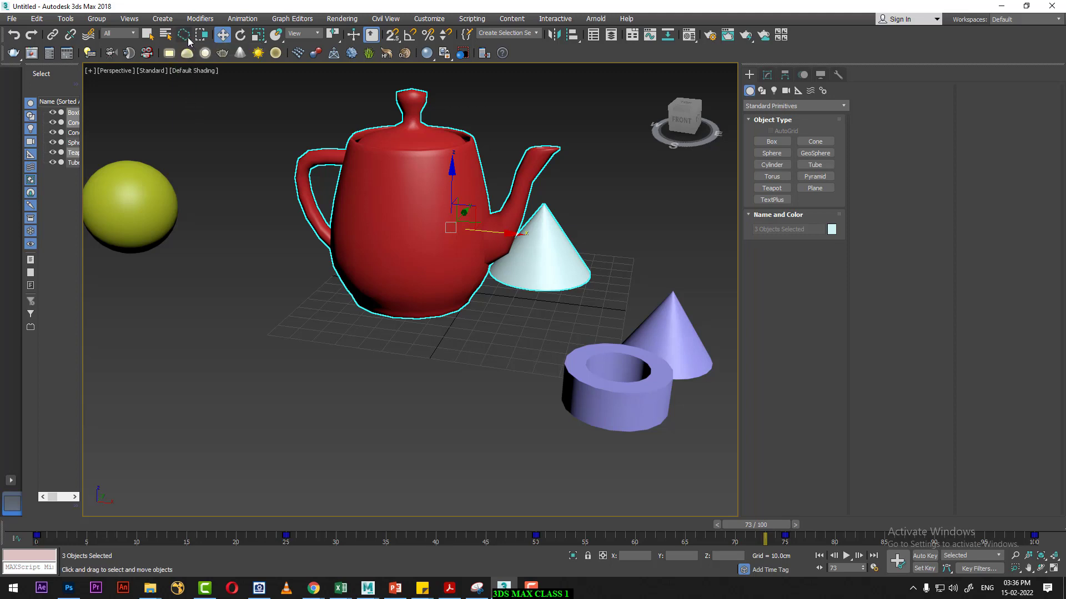
mouse_move(236, 188)
mouse_down()
mouse_move(248, 128)
mouse_move(239, 236)
mouse_up()
drag(67, 215, 189, 155)
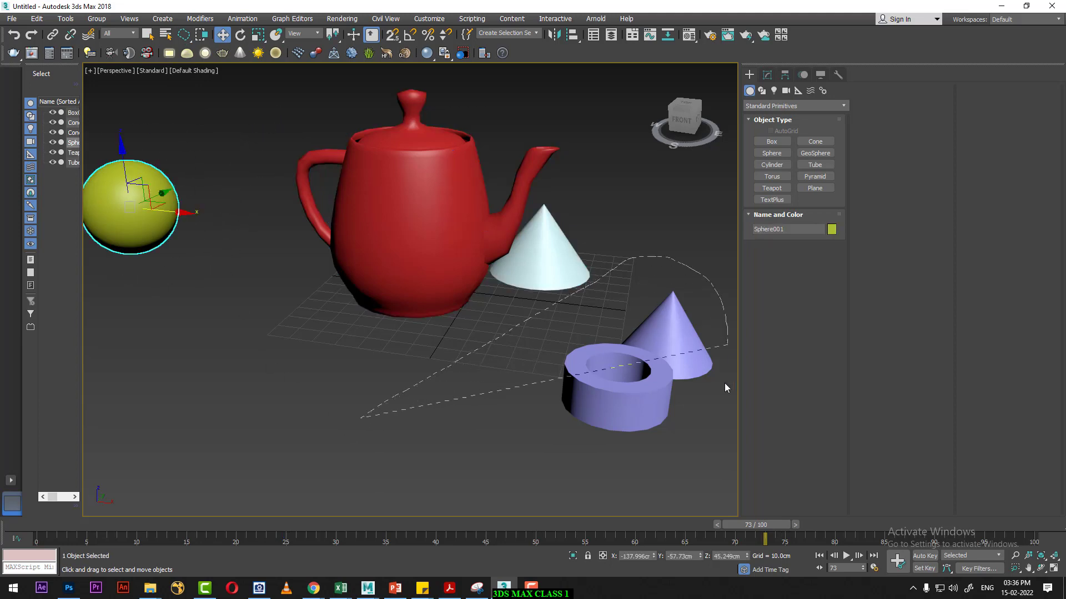
drag(410, 388, 724, 388)
- Paint-select the yellow sphere, teapot and white cone
click(182, 36)
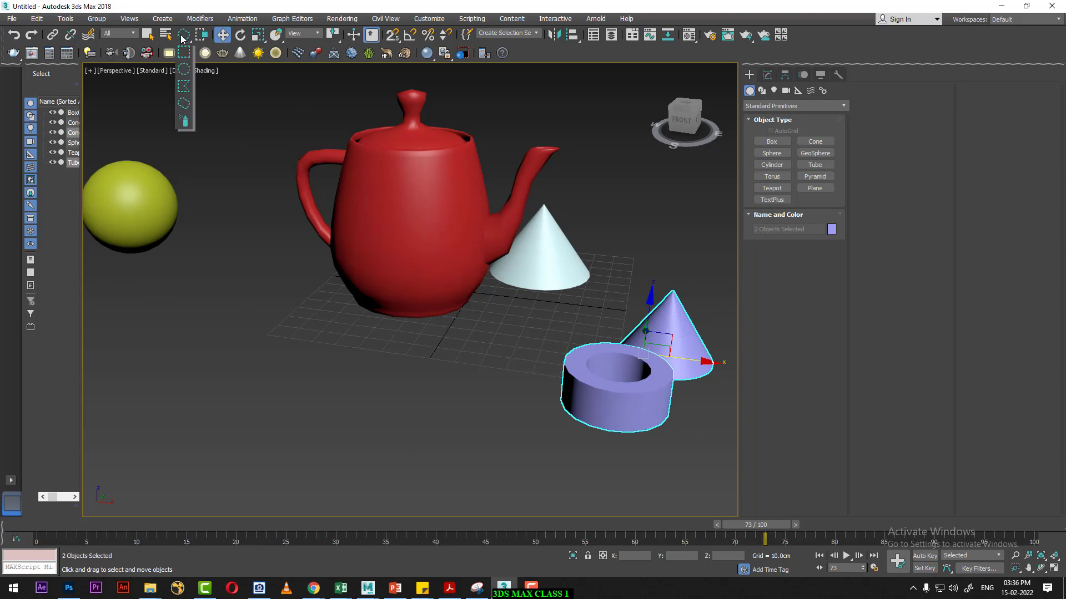
click(183, 124)
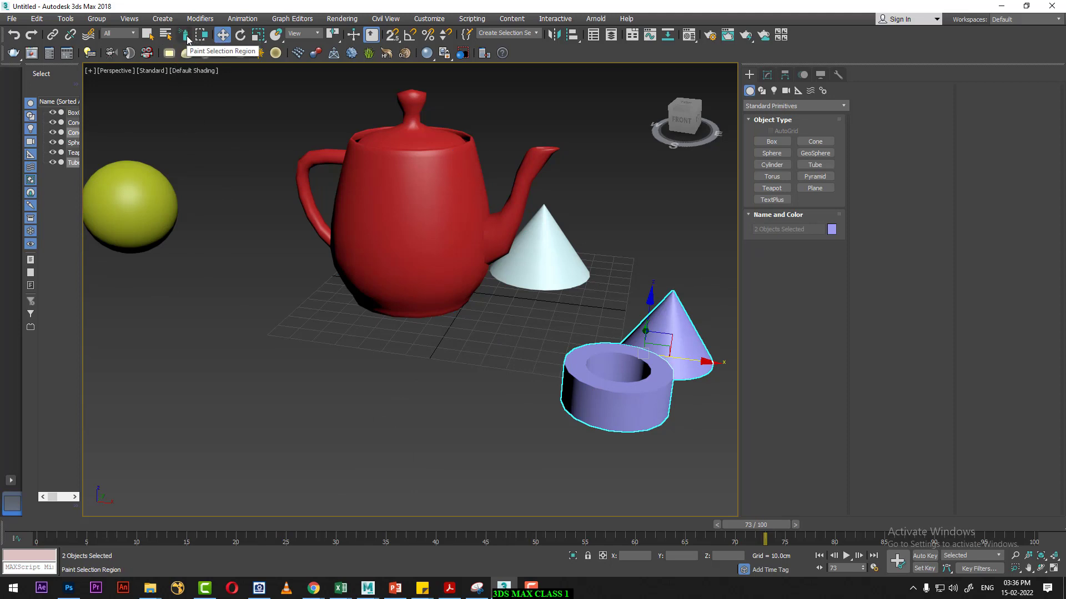
drag(146, 233, 144, 188)
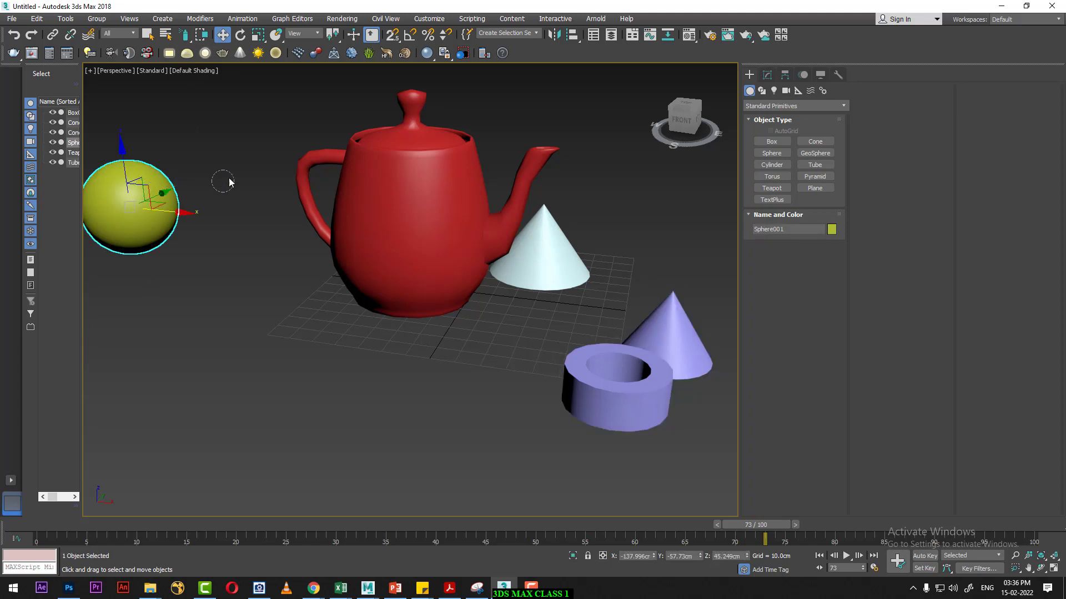
mouse_move(229, 182)
ctrl+mouse_down()
mouse_move(588, 291)
mouse_move(638, 345)
mouse_move(459, 440)
ctrl+mouse_up()
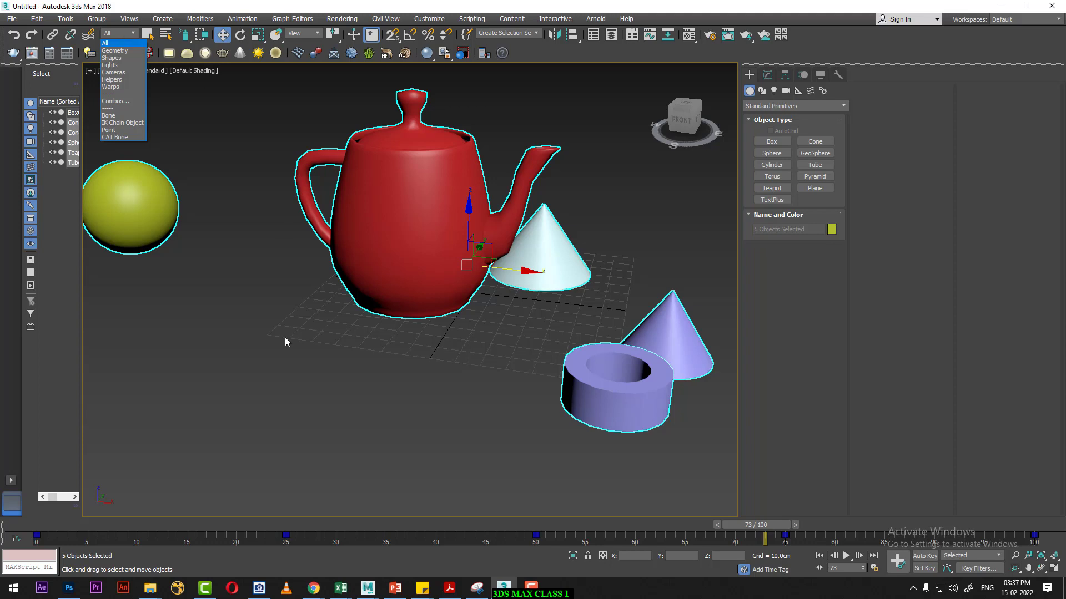
- Draw a rectangle and a circle shape on the ground in front of the teapot
click(260, 385)
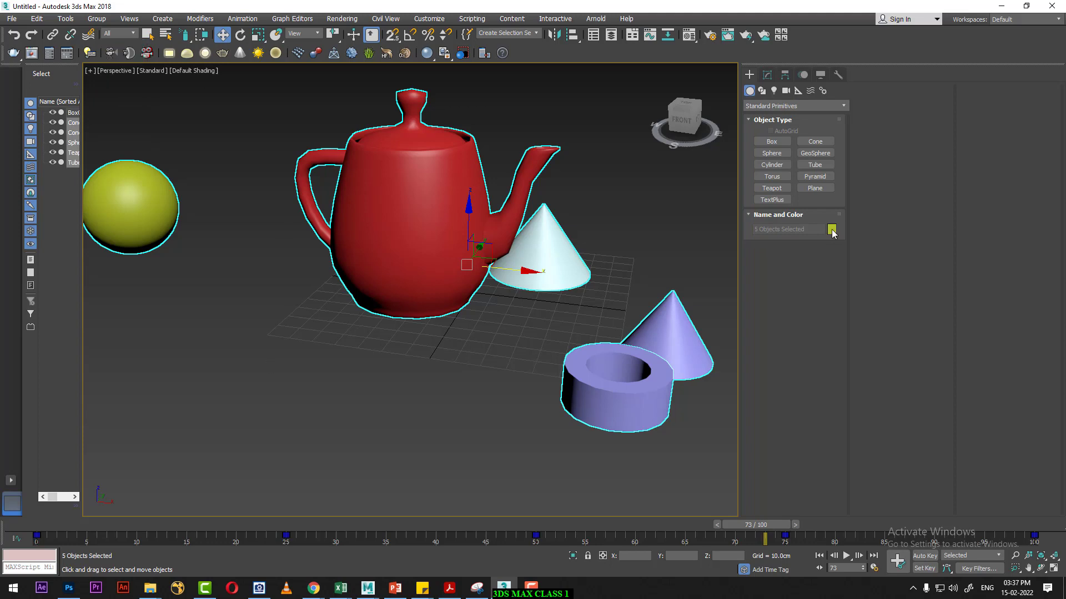
click(761, 90)
scroll(466, 377, down, 4)
alt+middle_drag(423, 366, 444, 387)
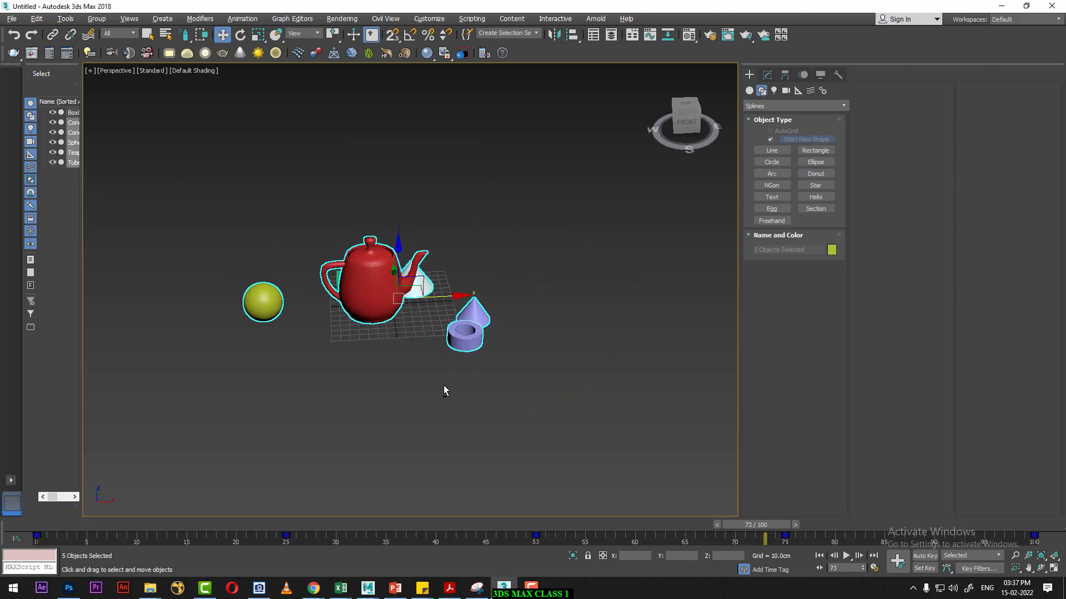
click(822, 152)
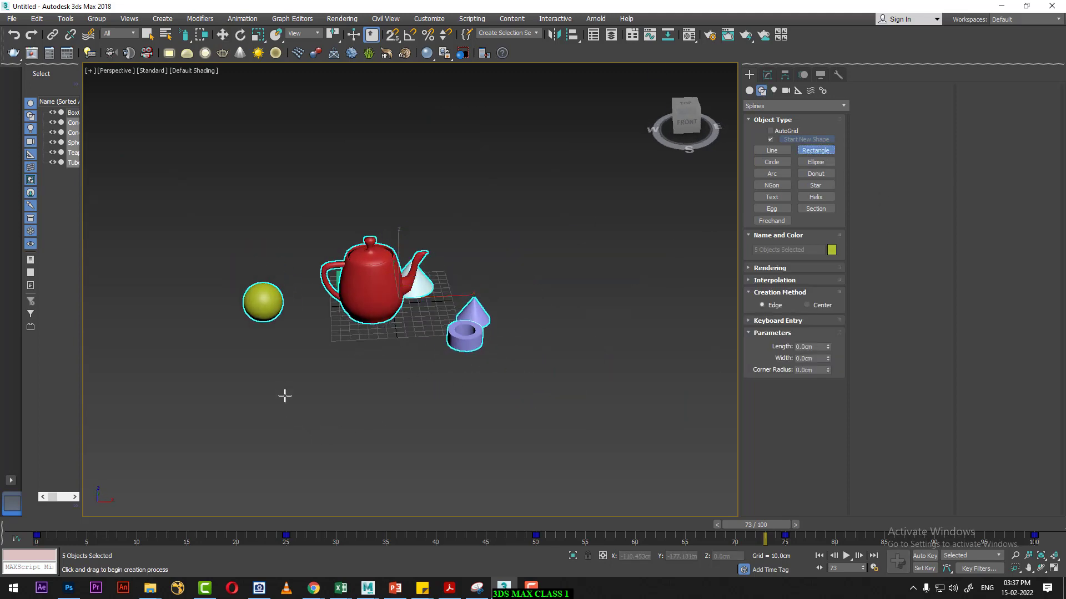
mouse_move(283, 375)
mouse_down()
mouse_move(393, 419)
mouse_move(401, 436)
mouse_up()
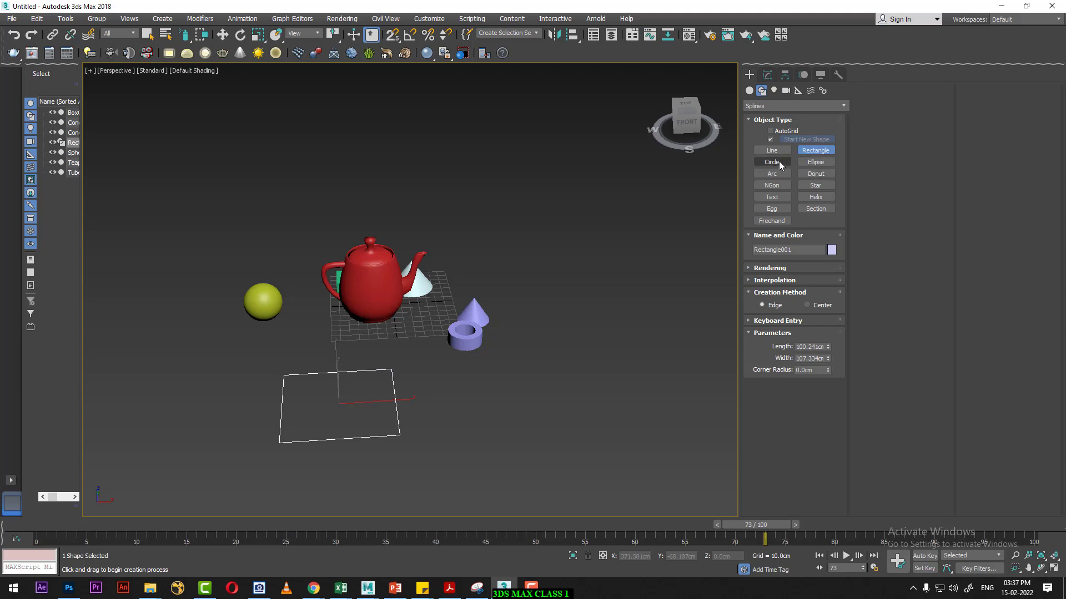
click(772, 162)
drag(469, 390, 496, 426)
key(w)
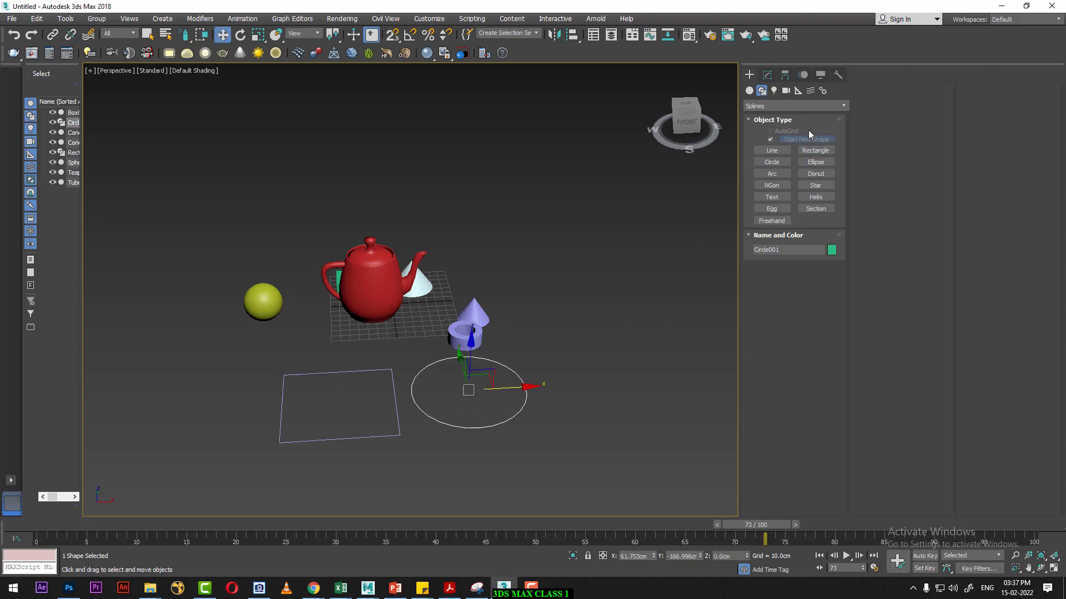
- Set the Selection Filter to Geometry and rectangle-select the six primitives
drag(433, 233, 271, 321)
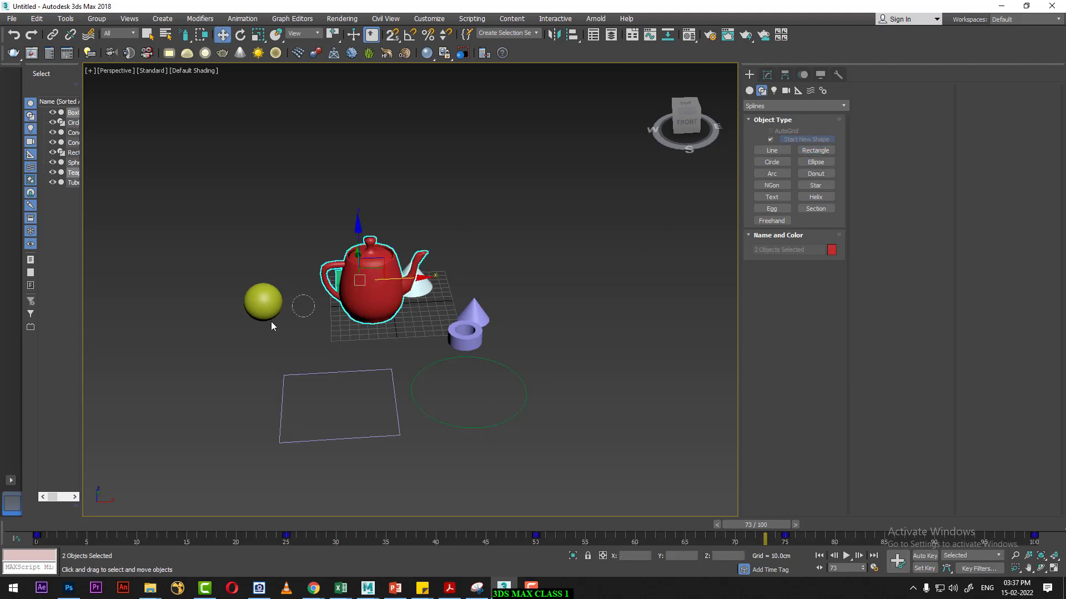
ctrl+click(263, 303)
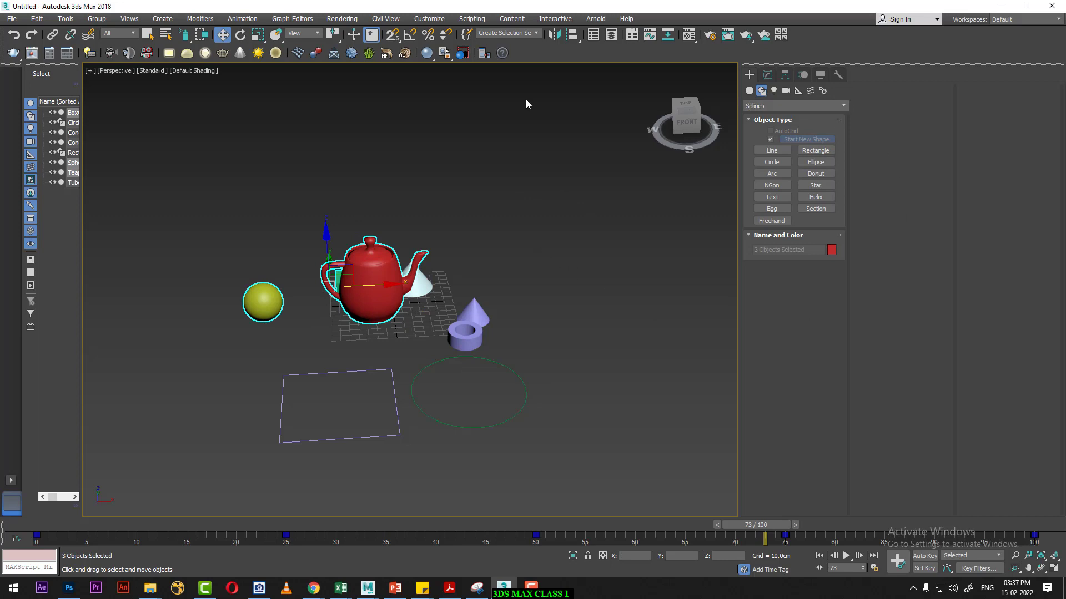
click(126, 35)
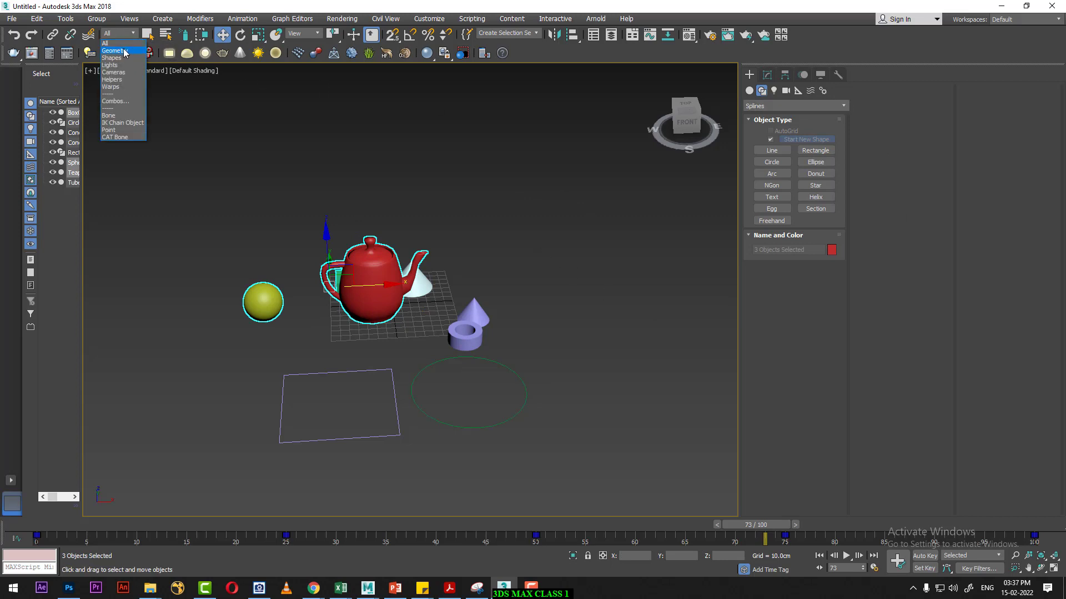
click(125, 50)
click(166, 258)
click(263, 303)
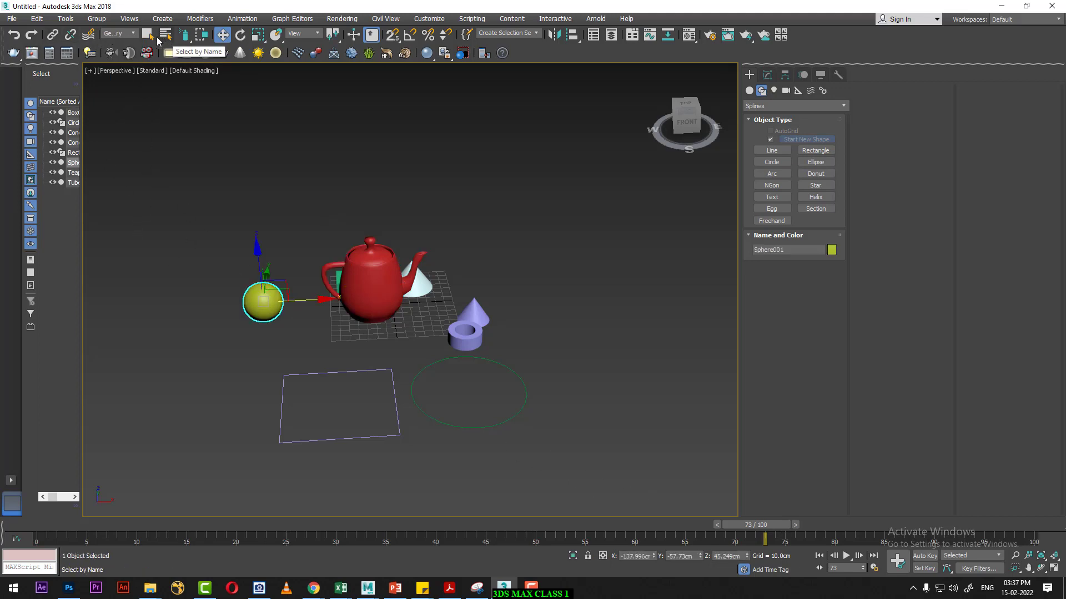
drag(184, 34, 185, 35)
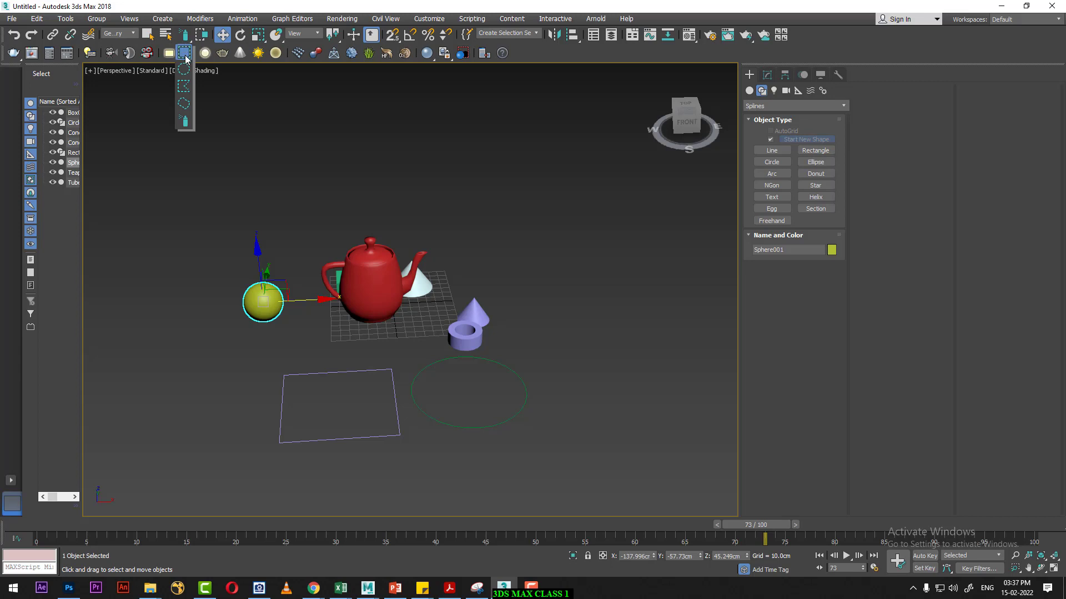
drag(187, 170, 622, 538)
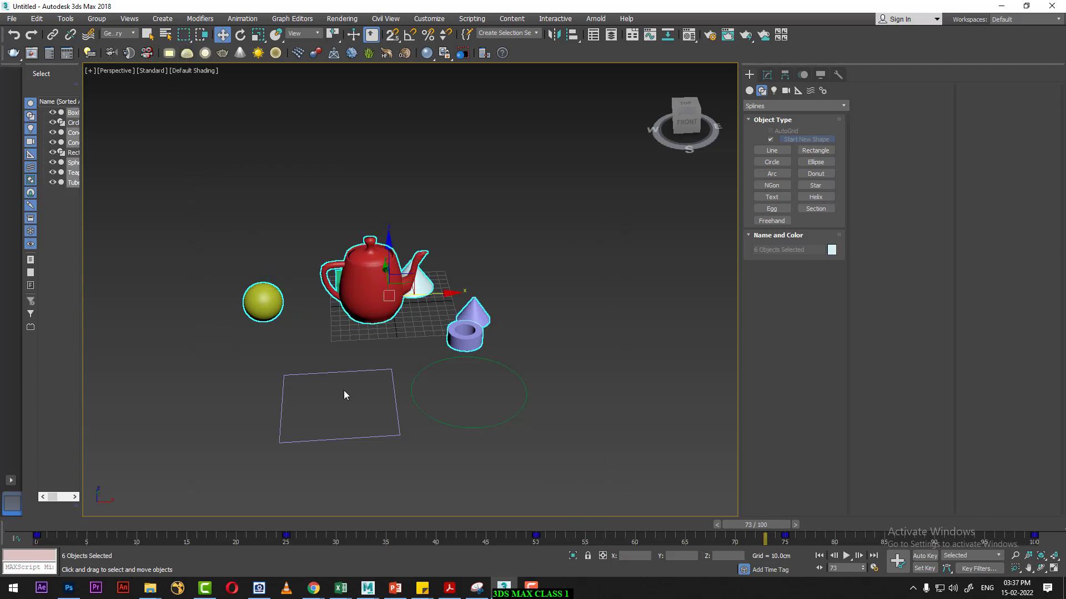
- Place a standard Omni light to the right of the cone
click(127, 34)
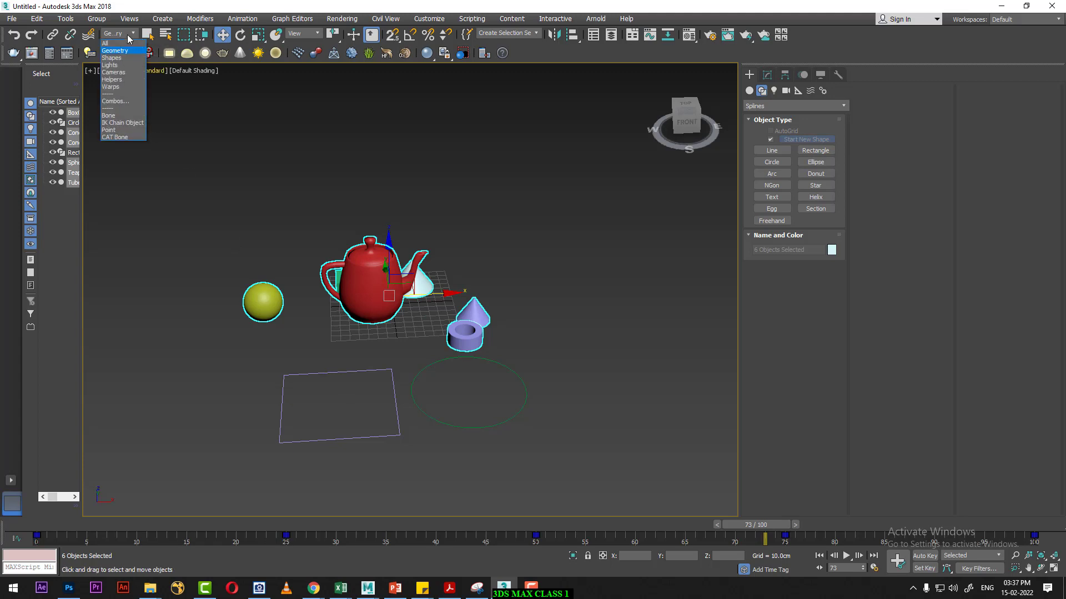
click(774, 90)
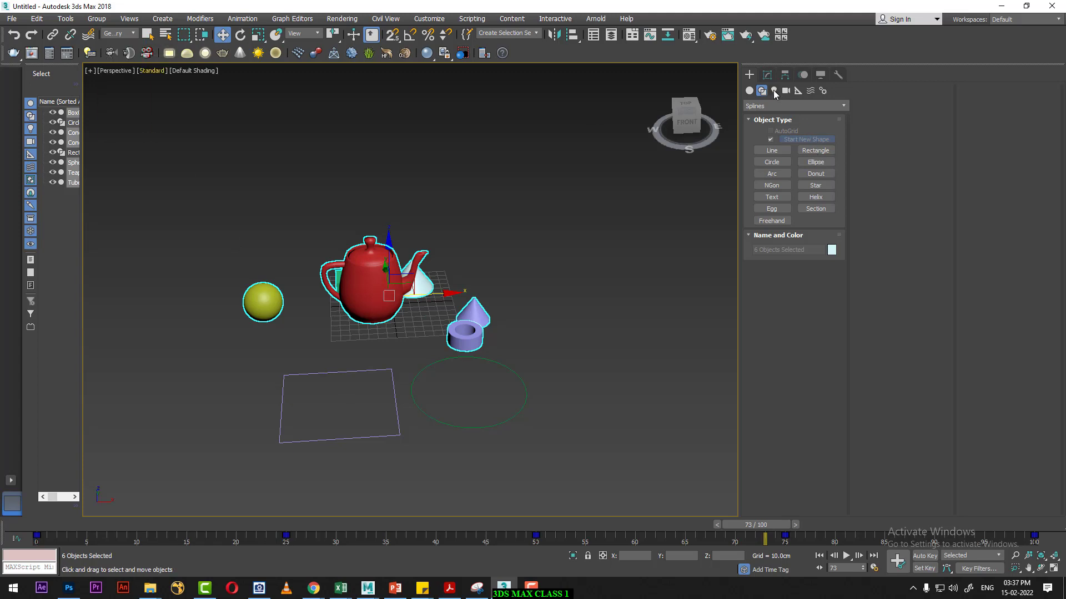
click(773, 106)
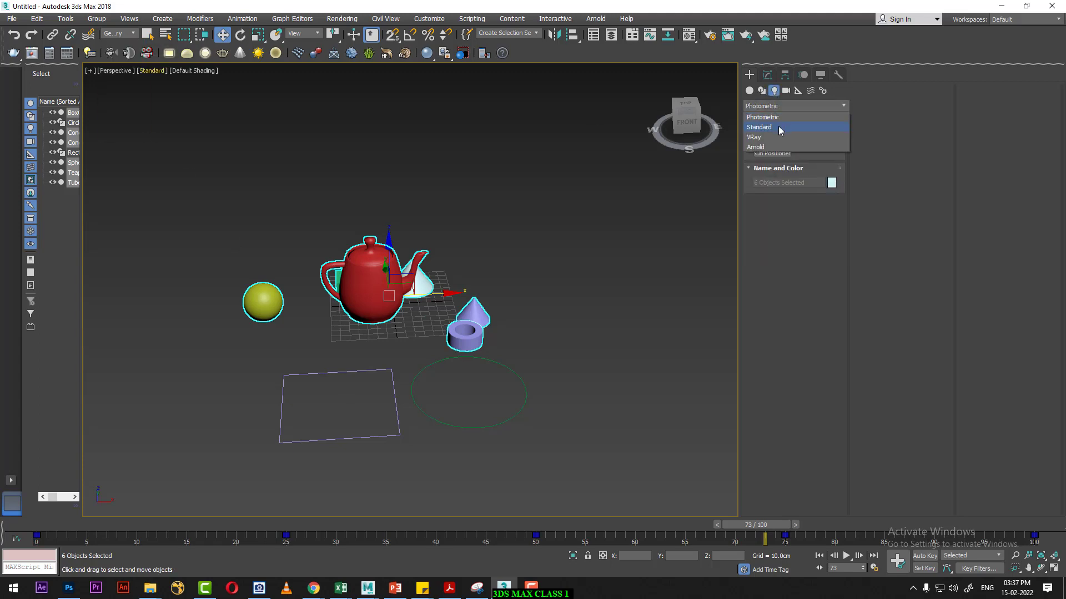
click(777, 123)
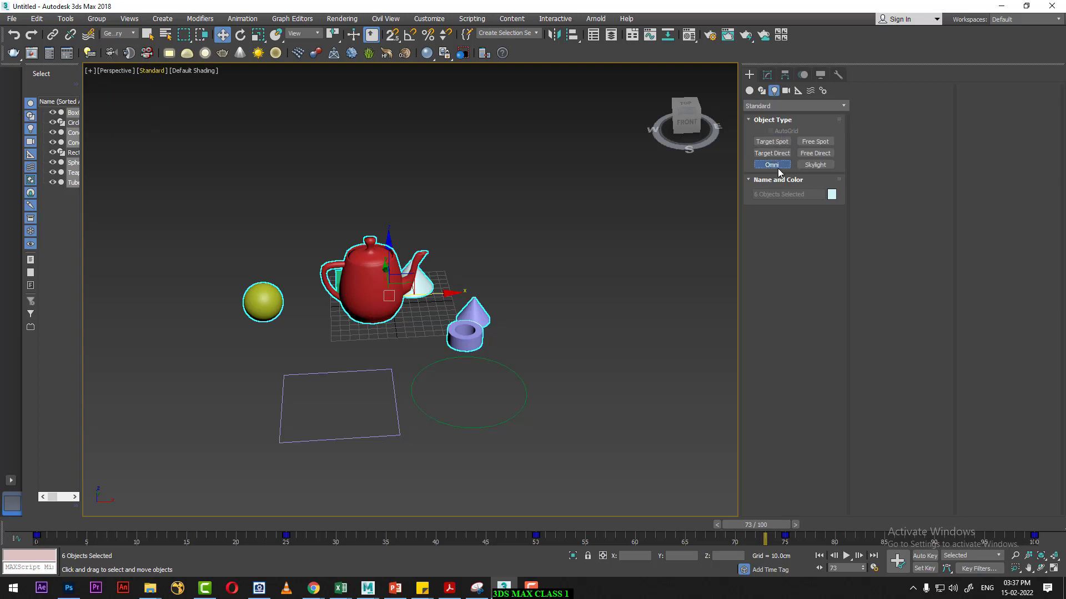
click(772, 165)
click(559, 290)
- Add a Target Spot light aimed from the right at the teapot
click(773, 142)
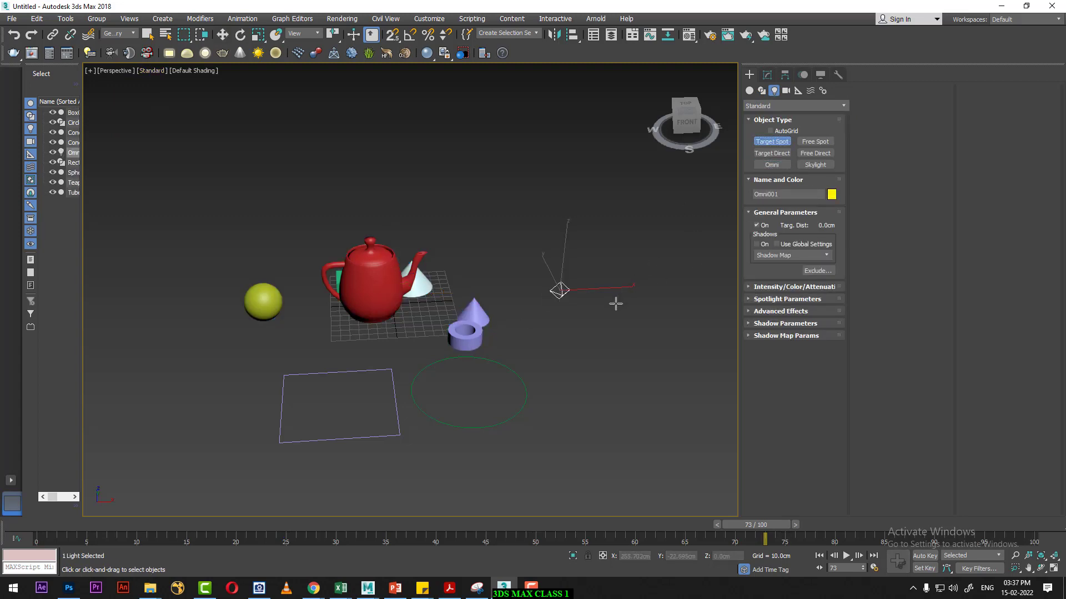
drag(614, 303, 383, 309)
right_click(544, 242)
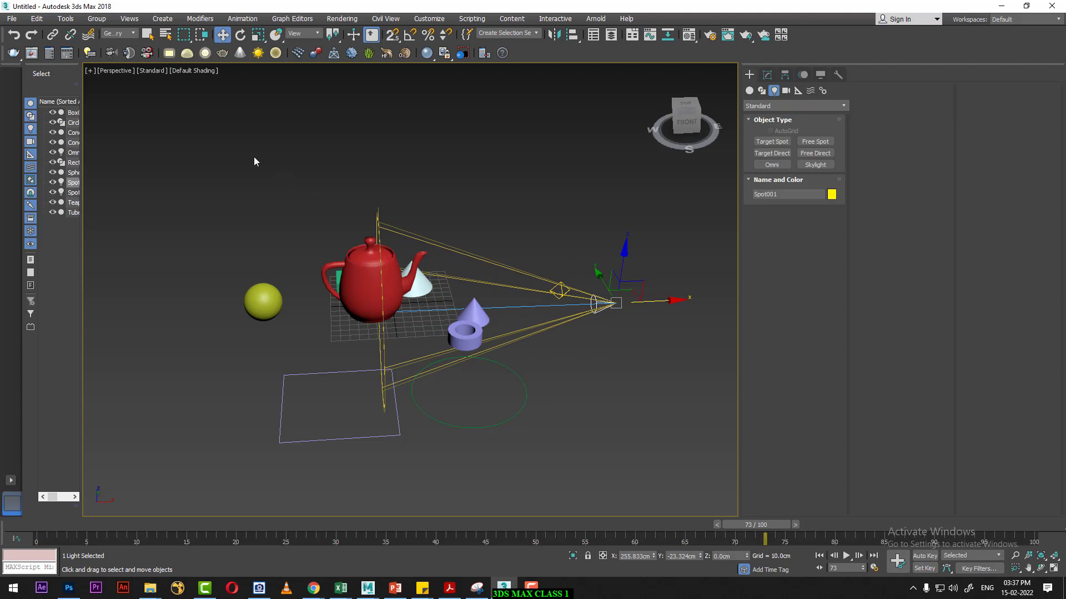
click(157, 149)
- Filter selection to Lights to select both lights, then filter to Cameras
click(118, 33)
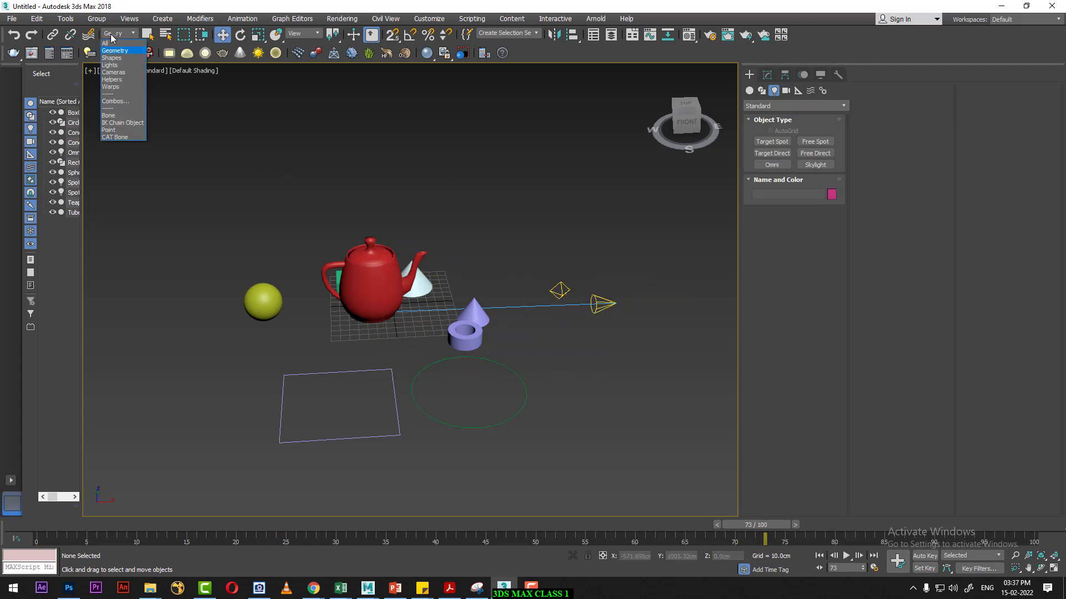
click(111, 69)
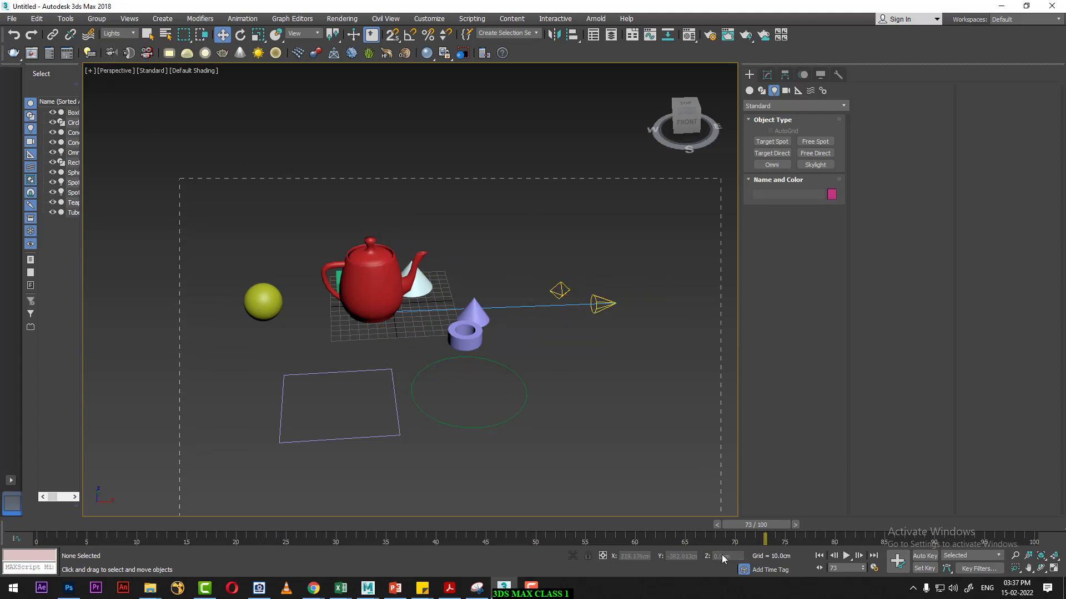
drag(627, 272, 535, 464)
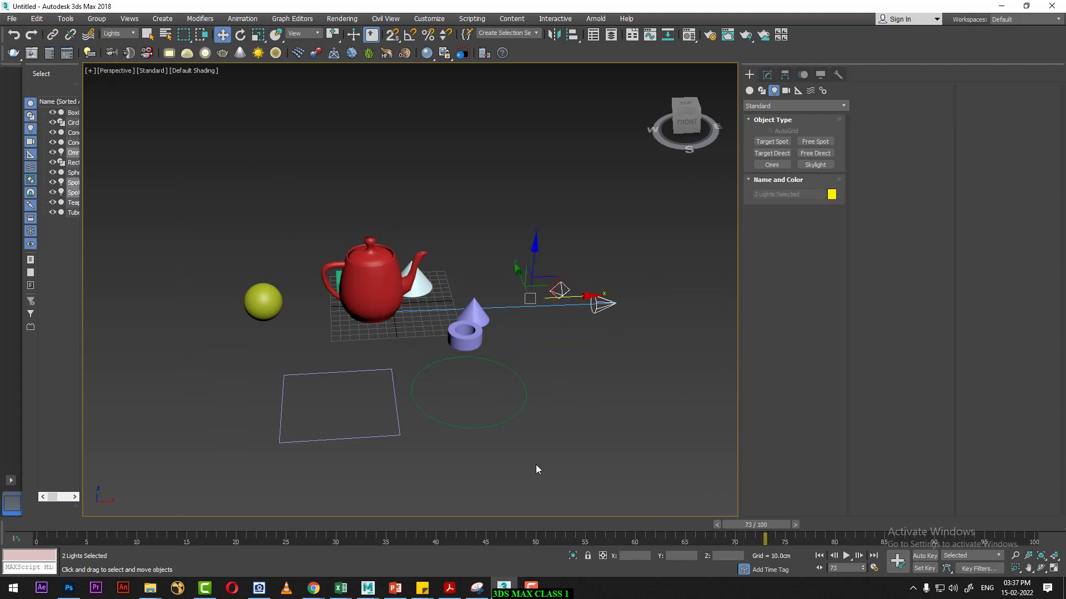
click(122, 34)
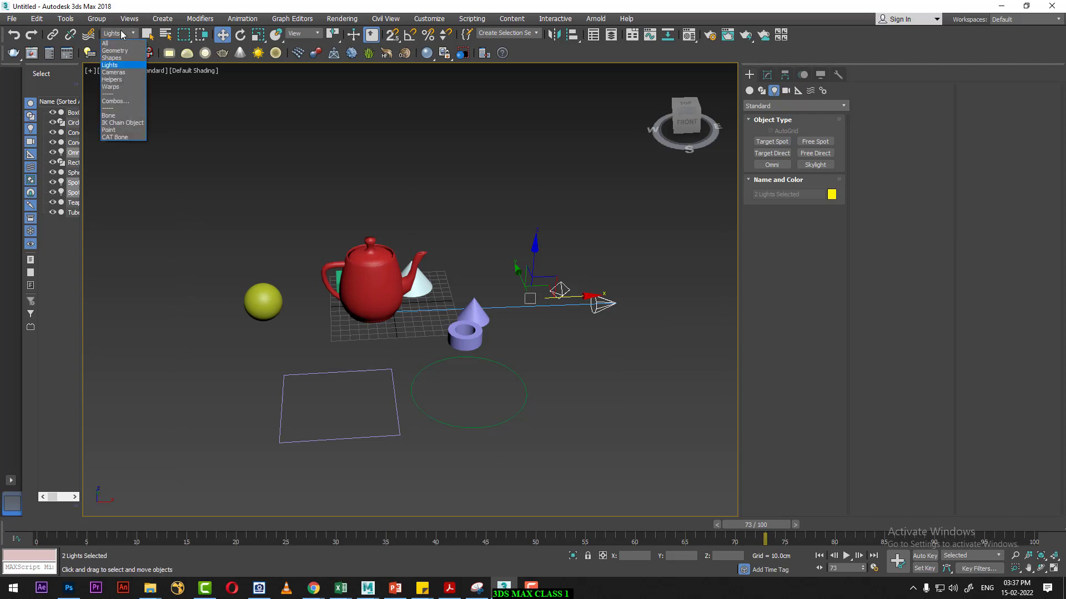
click(128, 75)
click(530, 163)
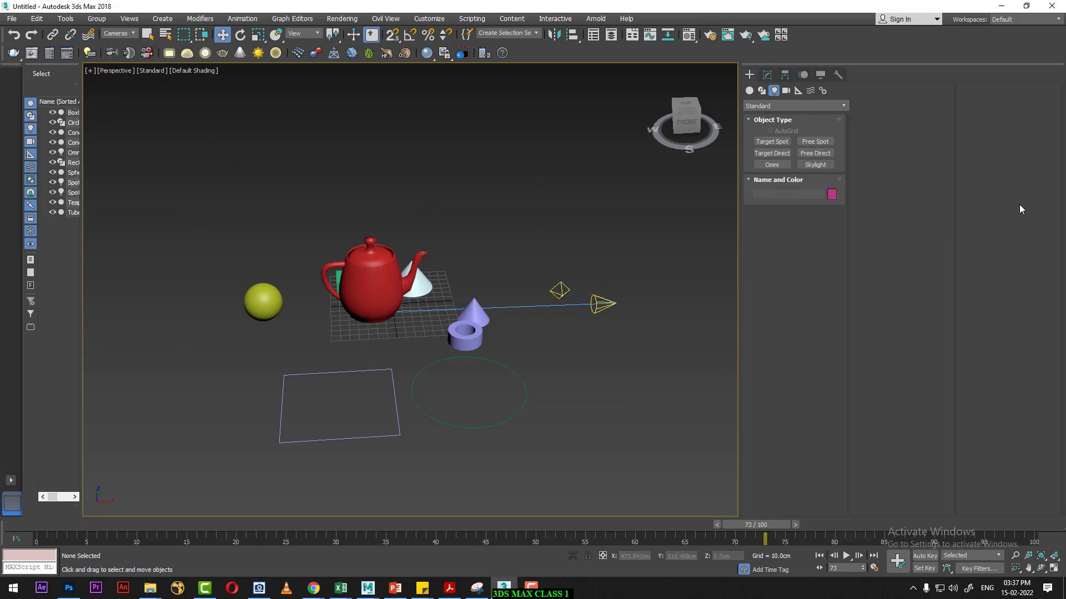
click(786, 92)
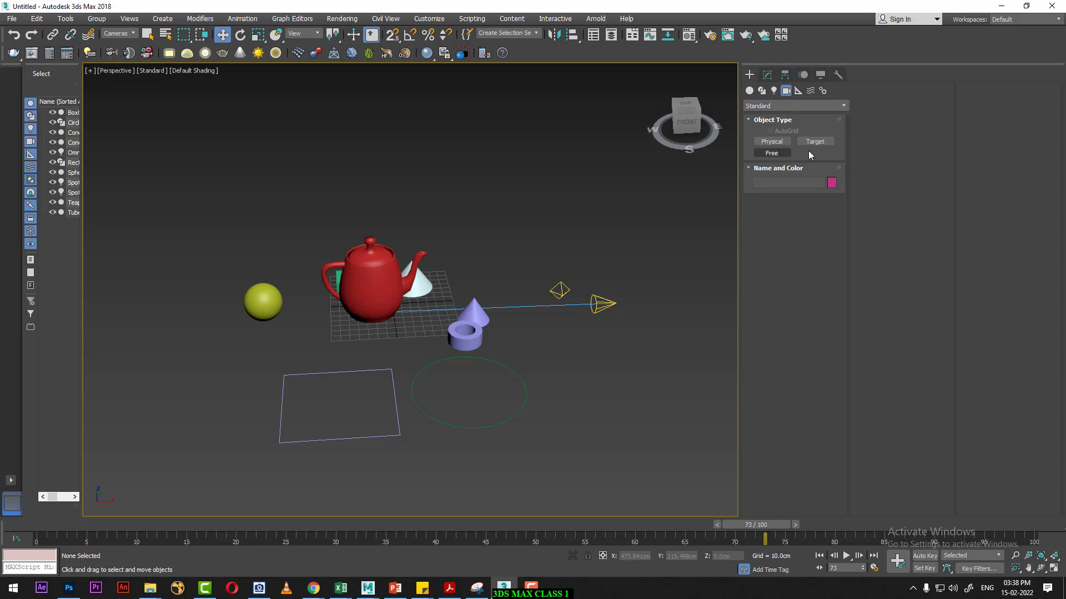
- Create a physical camera from the current view, return to Perspective, and show four viewports
middle_drag(439, 300, 431, 275)
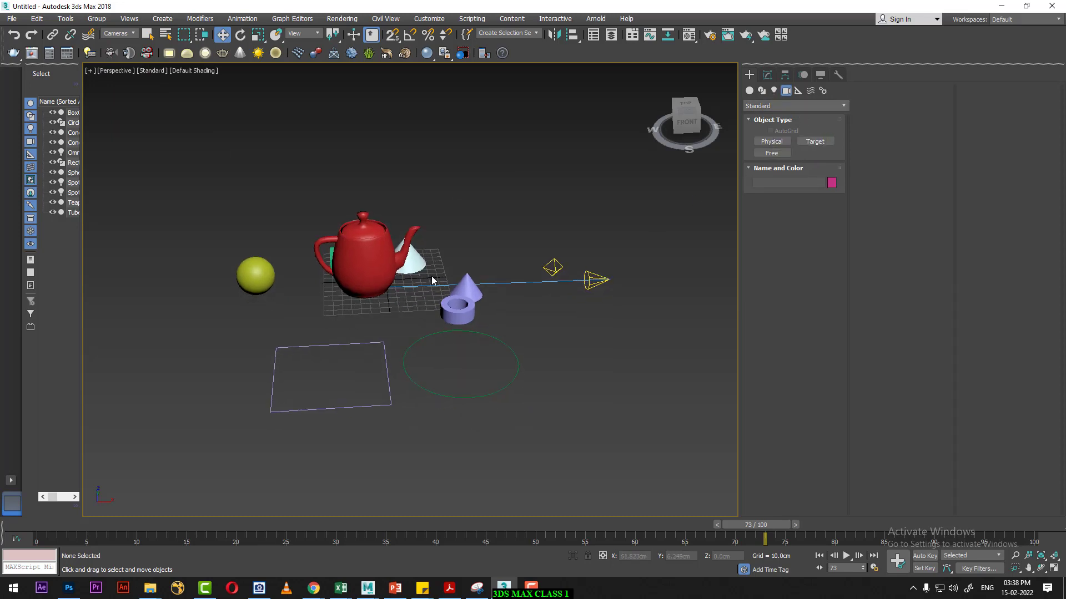
key(ctrl+c)
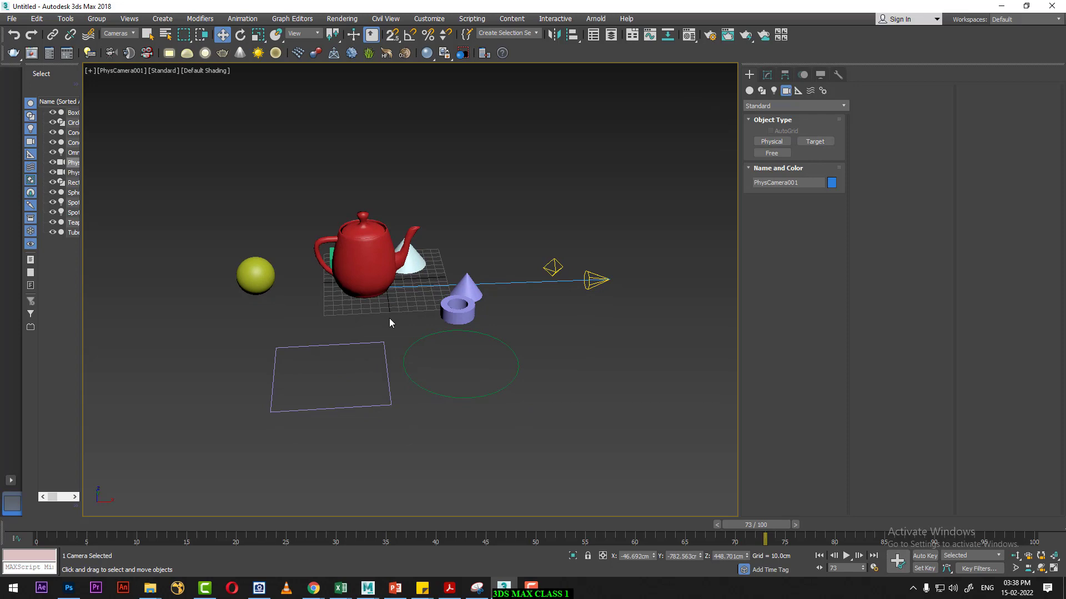
key(p)
scroll(393, 318, down, 10)
scroll(496, 364, down, 10)
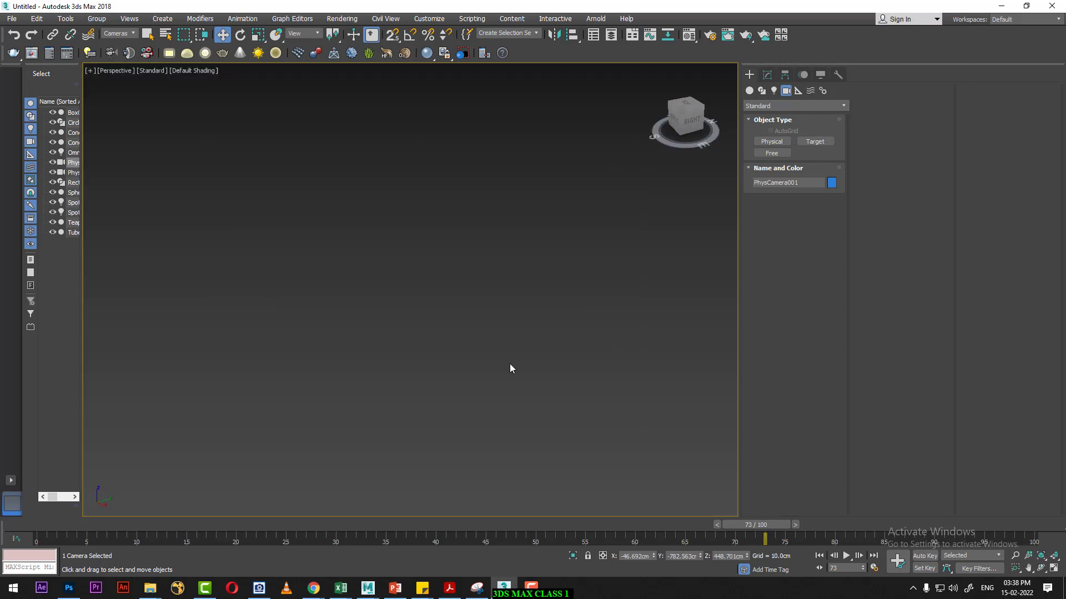
scroll(517, 364, up, 5)
scroll(499, 360, up, 5)
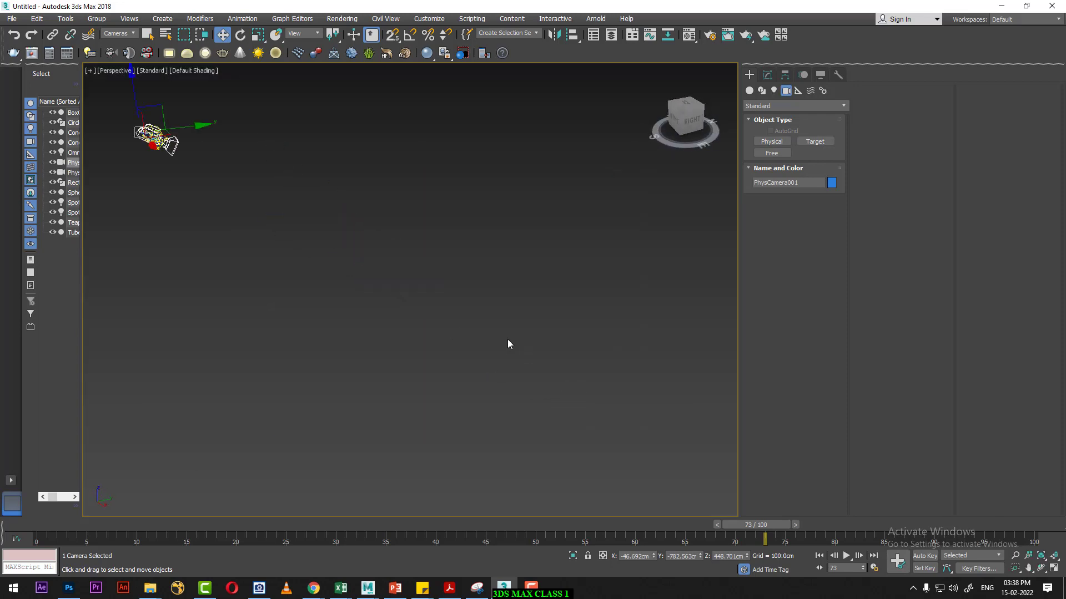
mouse_move(507, 338)
alt+middle_down()
mouse_move(461, 334)
mouse_move(530, 353)
mouse_move(508, 367)
mouse_move(566, 396)
mouse_move(533, 402)
mouse_move(574, 405)
alt+middle_up()
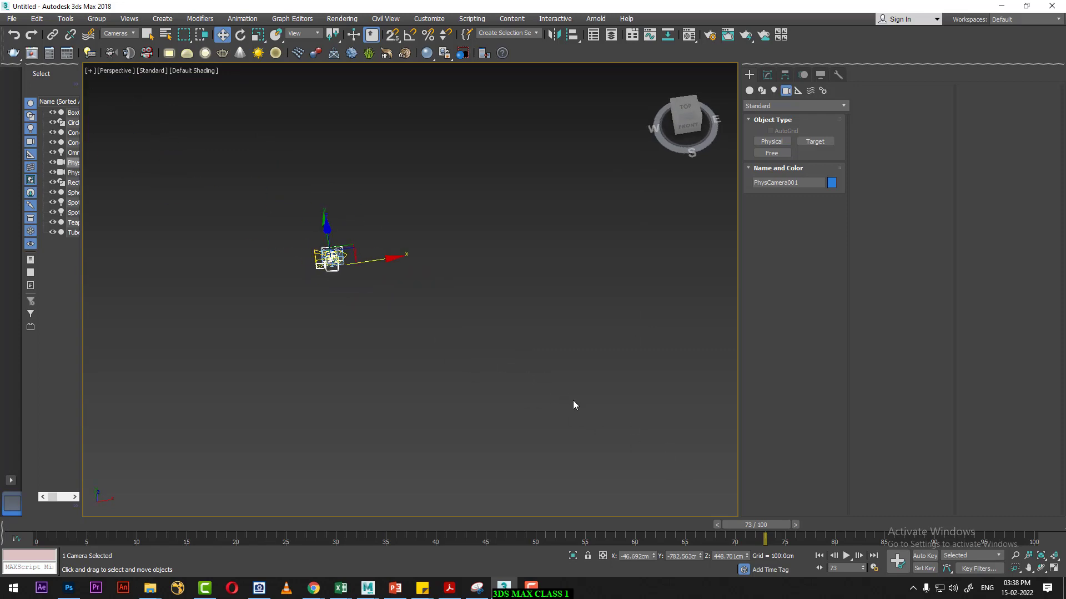
click(1053, 569)
scroll(353, 190, up, 5)
- Draw a target camera and its target in the Top viewport
click(353, 190)
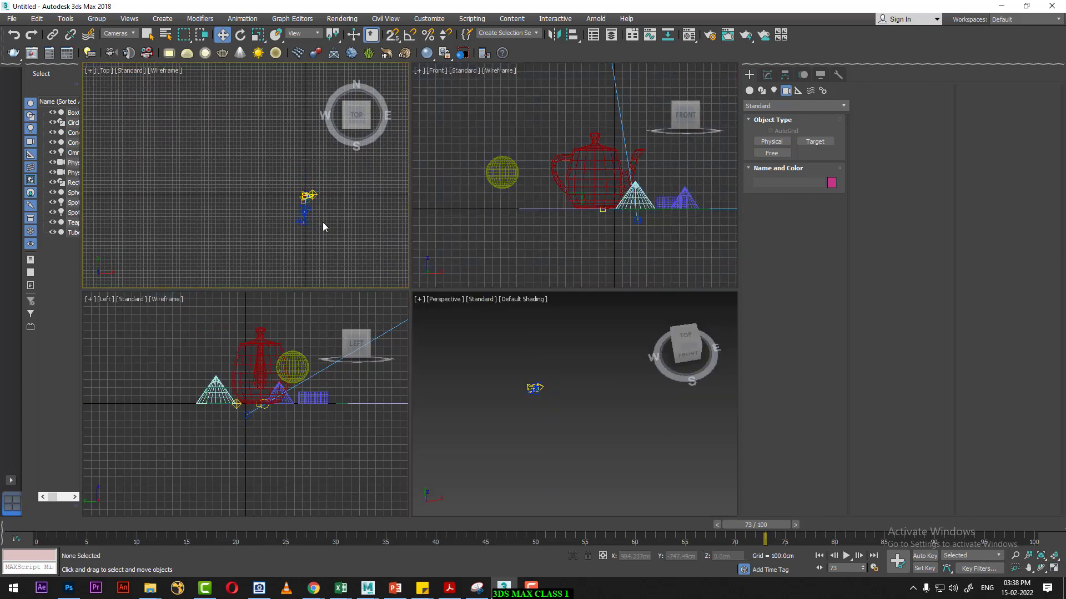
scroll(322, 222, up, 2)
scroll(342, 222, up, 3)
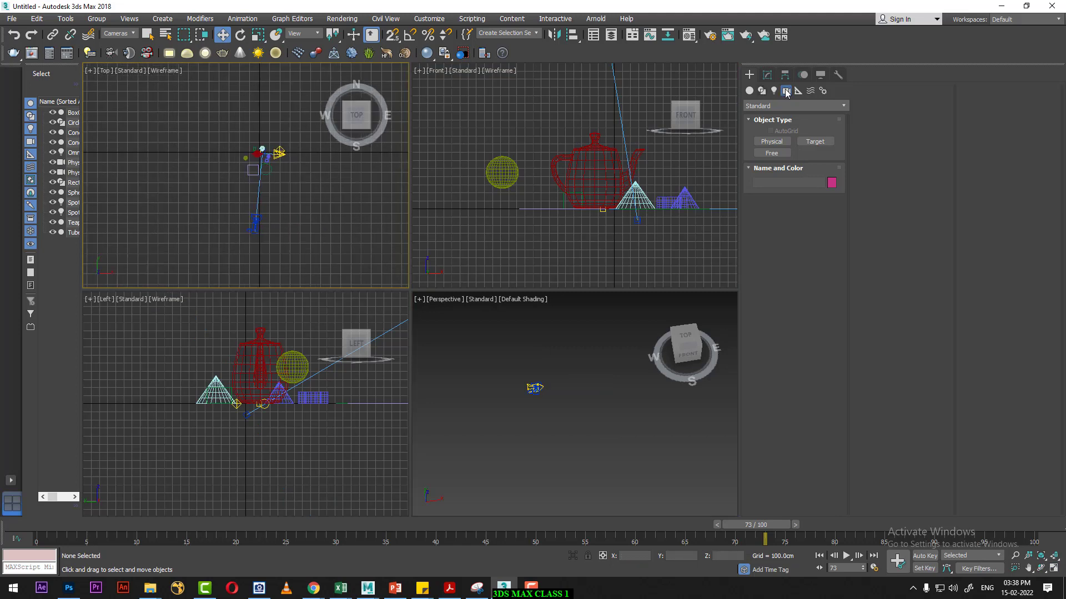
click(813, 142)
mouse_move(361, 241)
mouse_down()
mouse_move(282, 187)
mouse_move(269, 158)
mouse_up()
key(w)
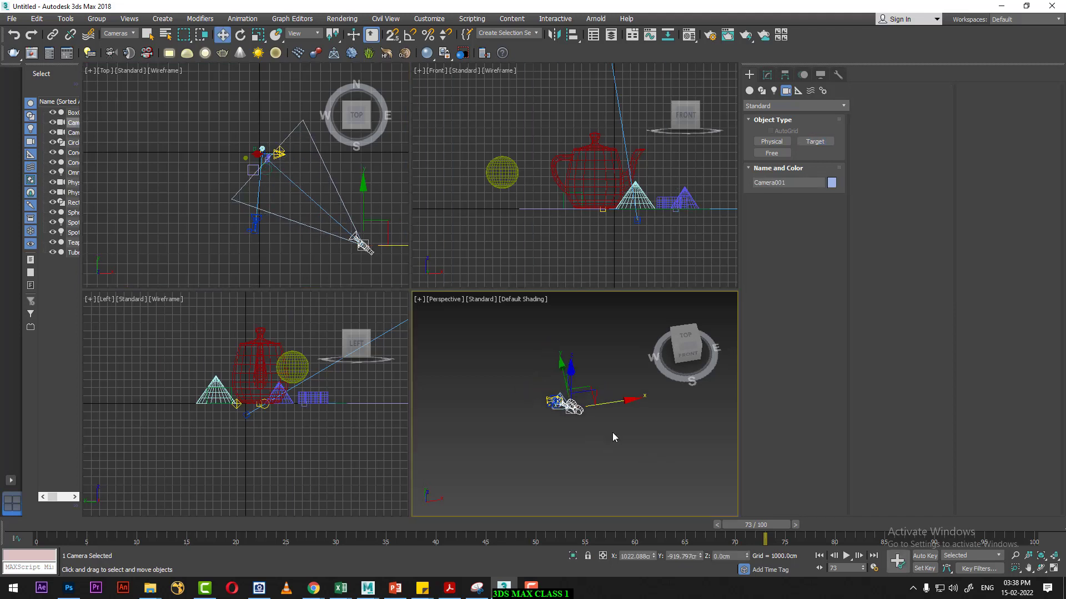
- Region-select both cameras, then select only Camera001
scroll(612, 431, up, 3)
alt+middle_drag(571, 427, 620, 417)
scroll(619, 417, up, 2)
scroll(614, 423, down, 2)
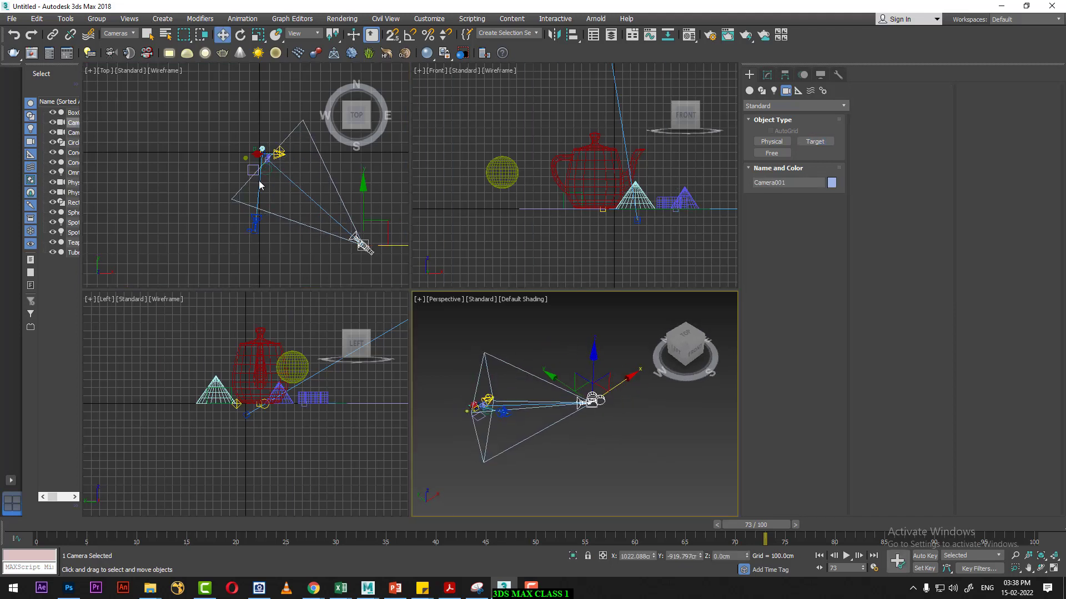
click(452, 348)
drag(451, 345, 703, 558)
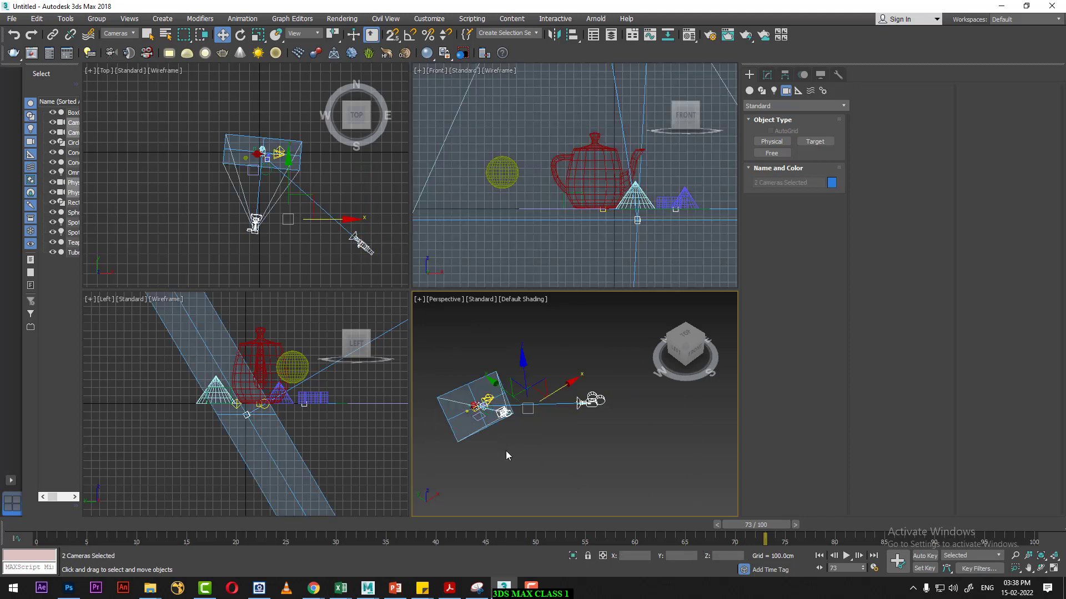
click(603, 457)
click(592, 401)
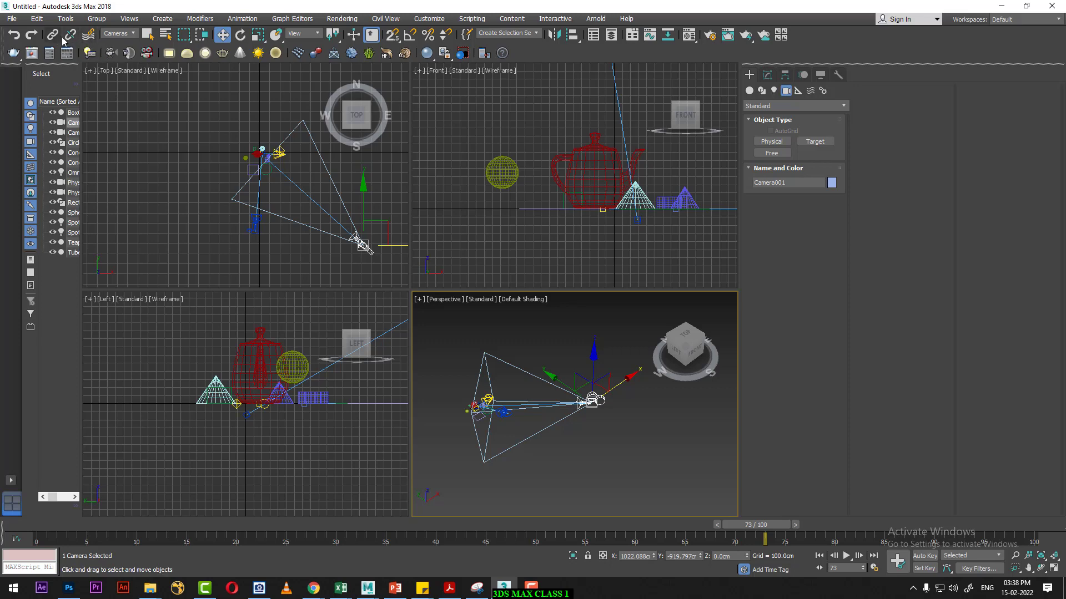
- Select Tube001 by filtering the Select by Name list with 'TU'
click(168, 37)
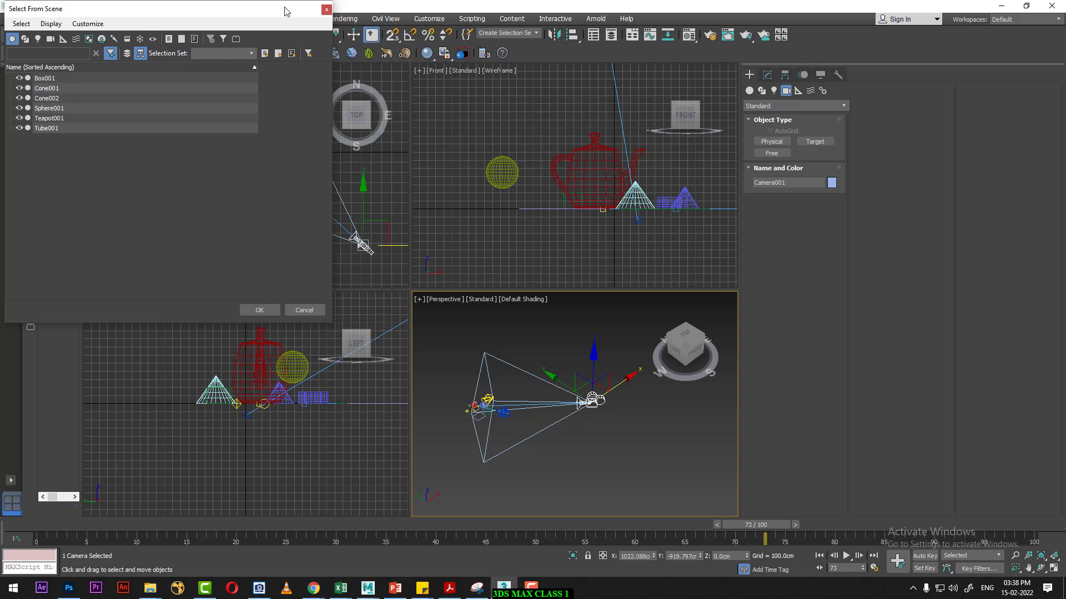
drag(288, 12, 666, 132)
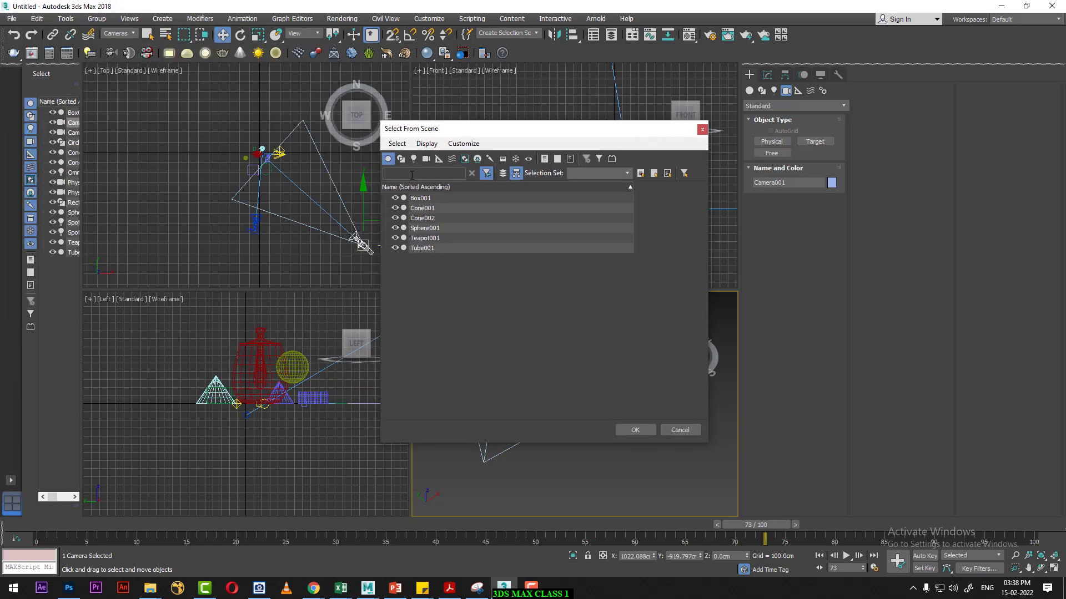
text(T)
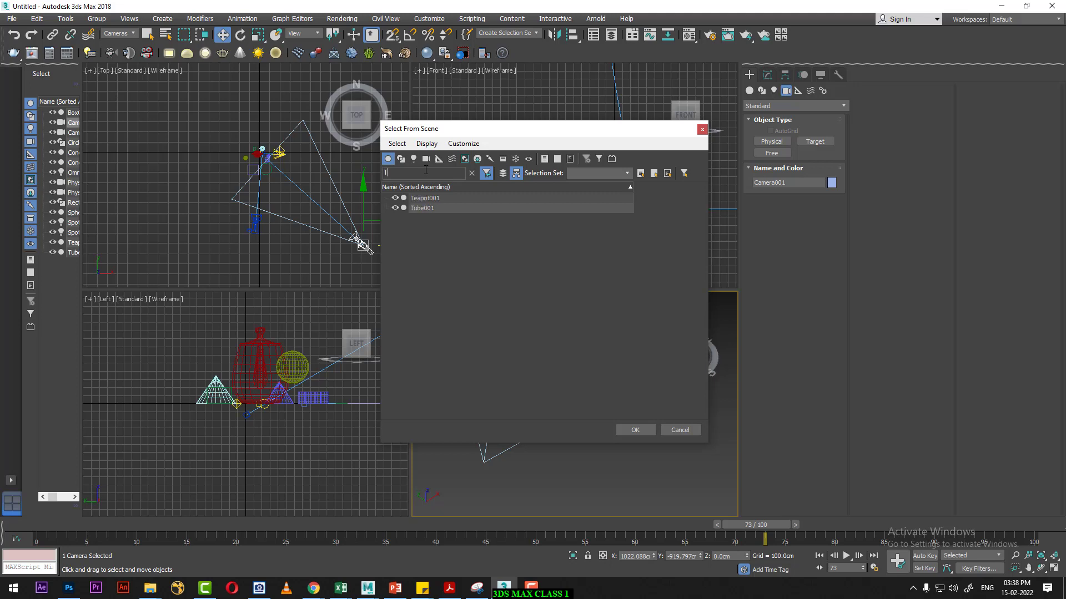
text(UBE)
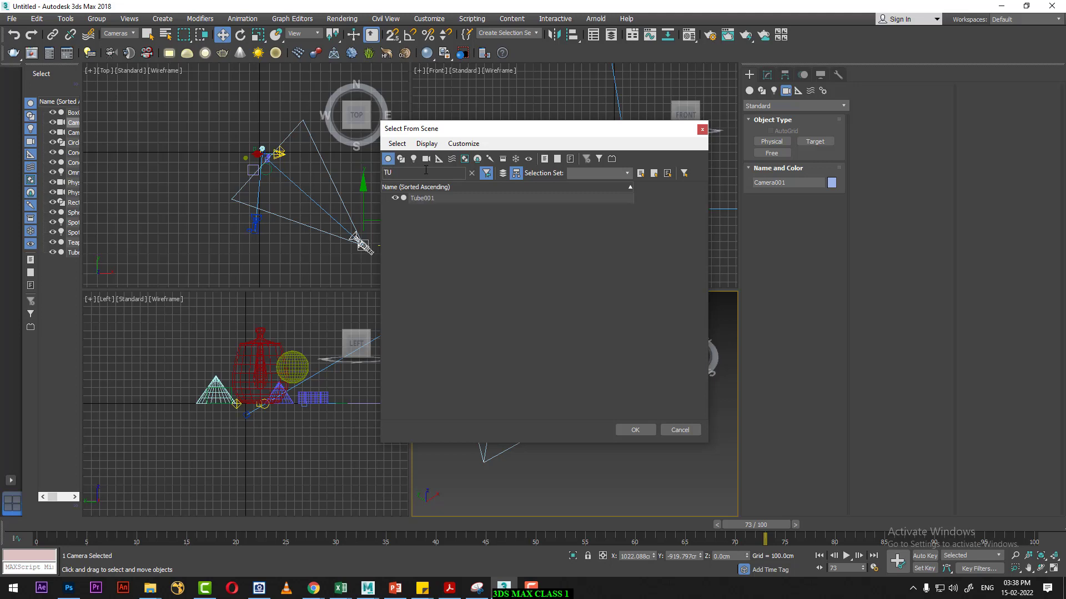
click(454, 200)
click(633, 430)
- Set the Selection Filter to All, select the teapot and rename it 'A'
scroll(616, 453, down, 3)
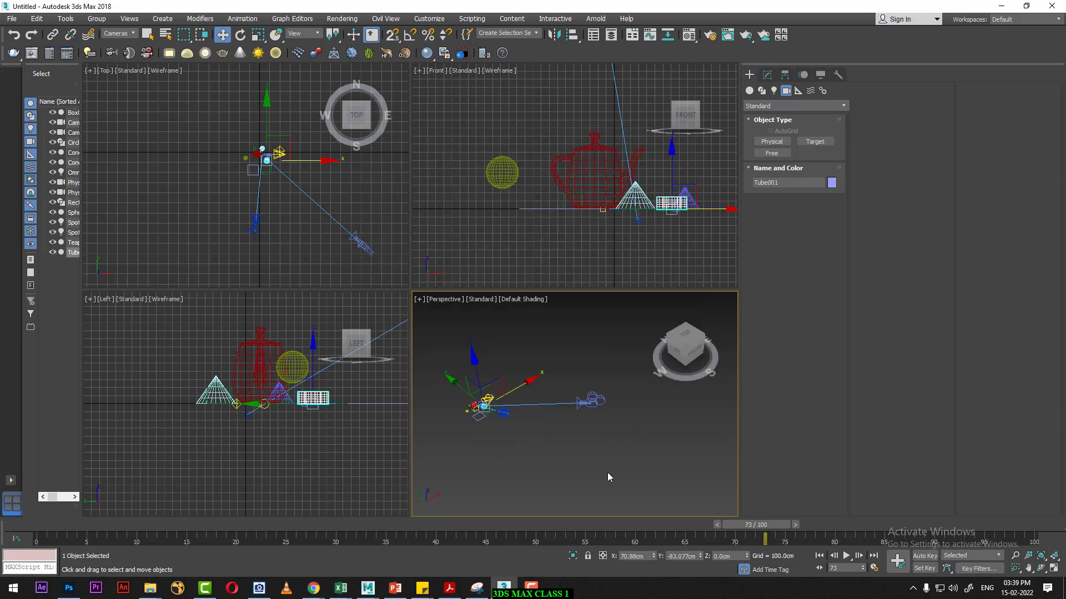
click(605, 455)
scroll(594, 389, down, 2)
click(261, 351)
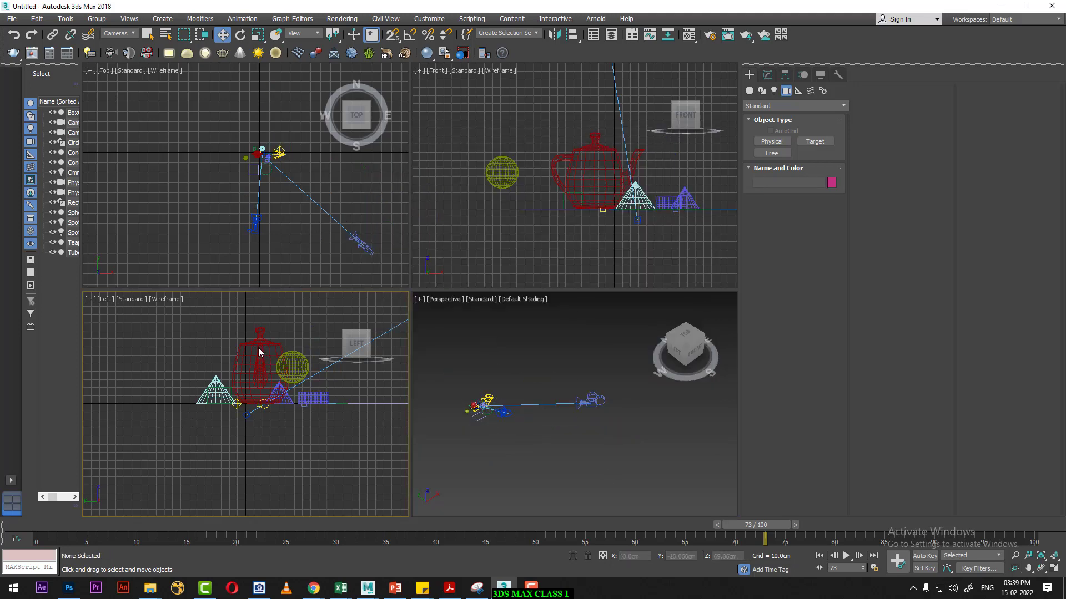
click(123, 35)
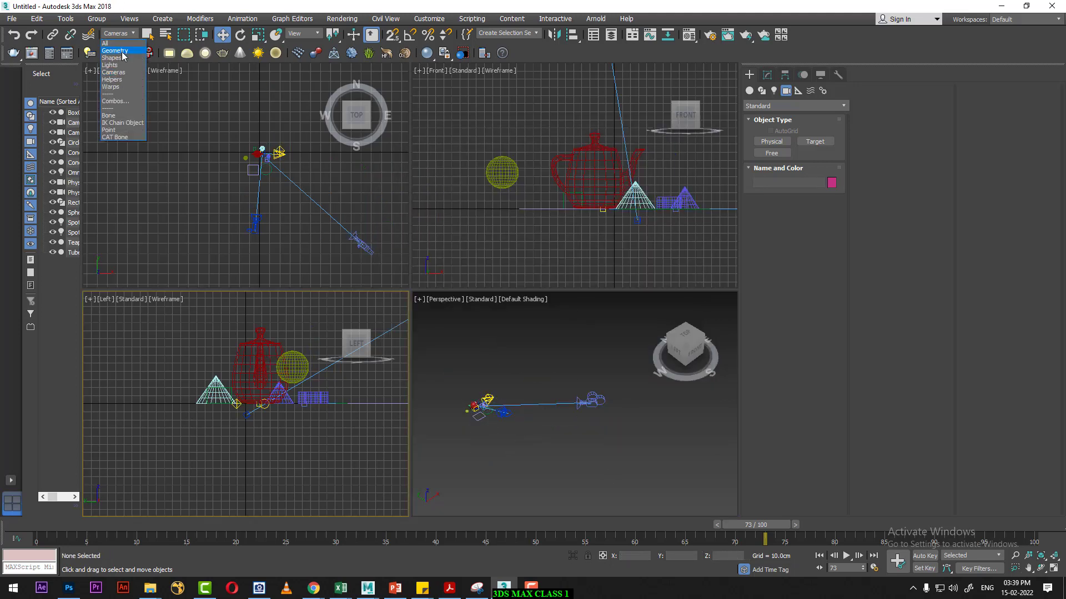
click(105, 44)
click(266, 367)
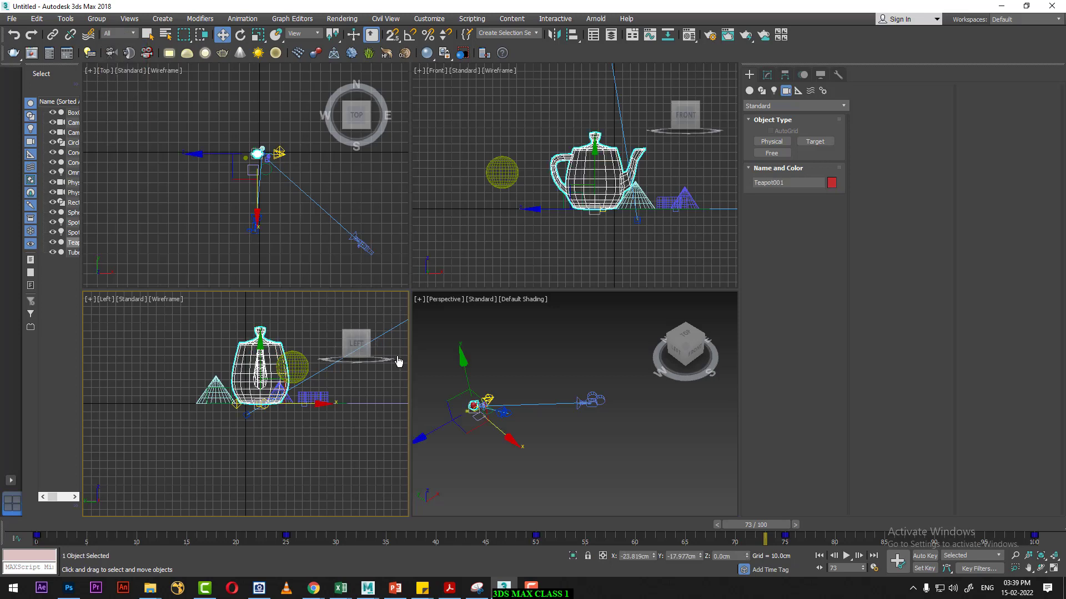
click(767, 77)
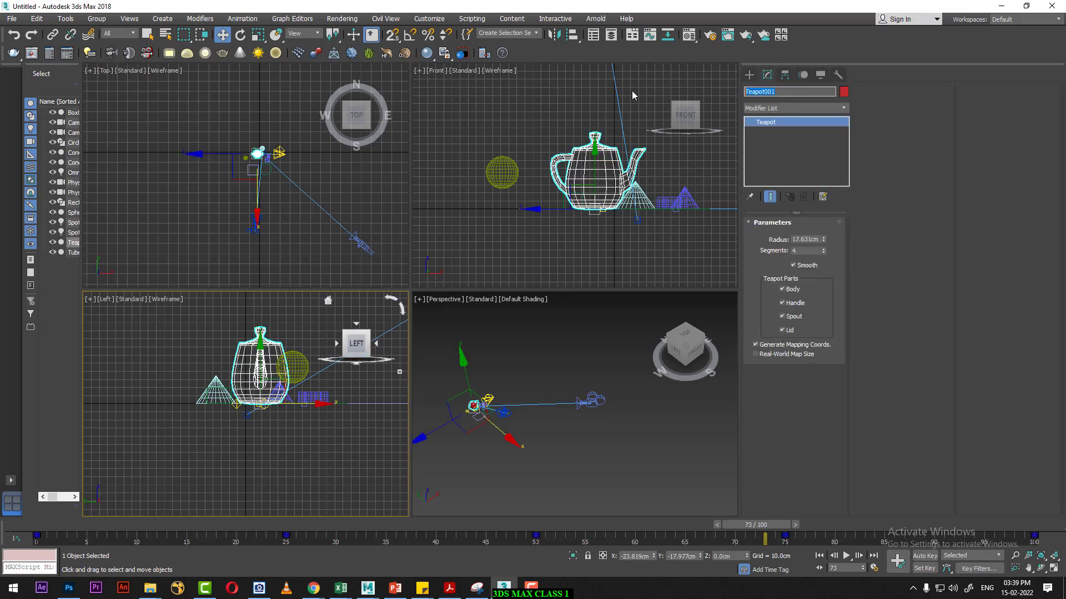
text(A)
key(Return)
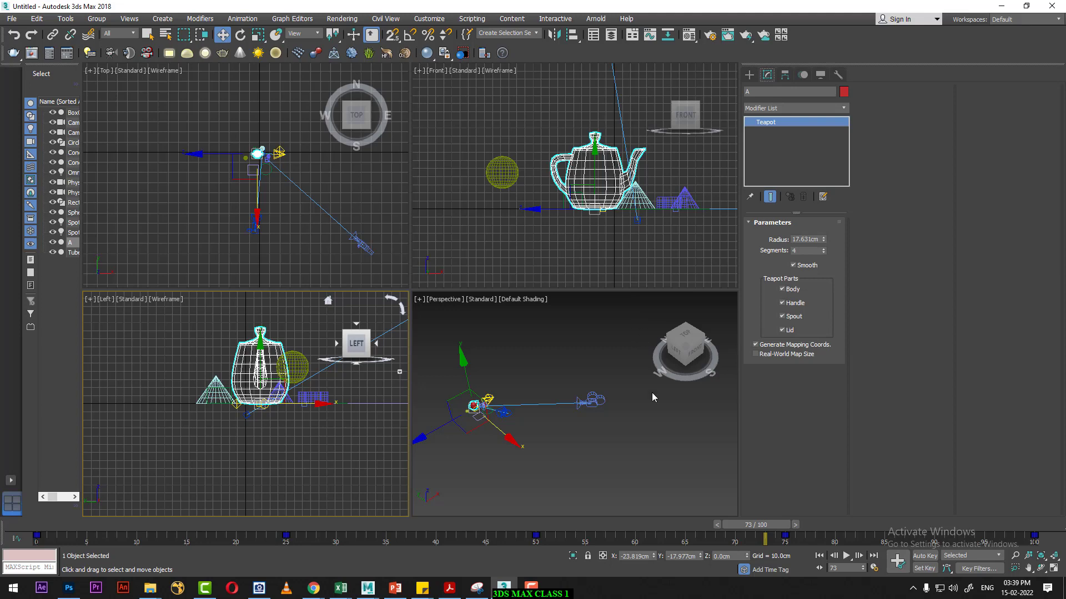
click(584, 370)
- Select object A from the Select by Name list filtered by 'A'
click(165, 34)
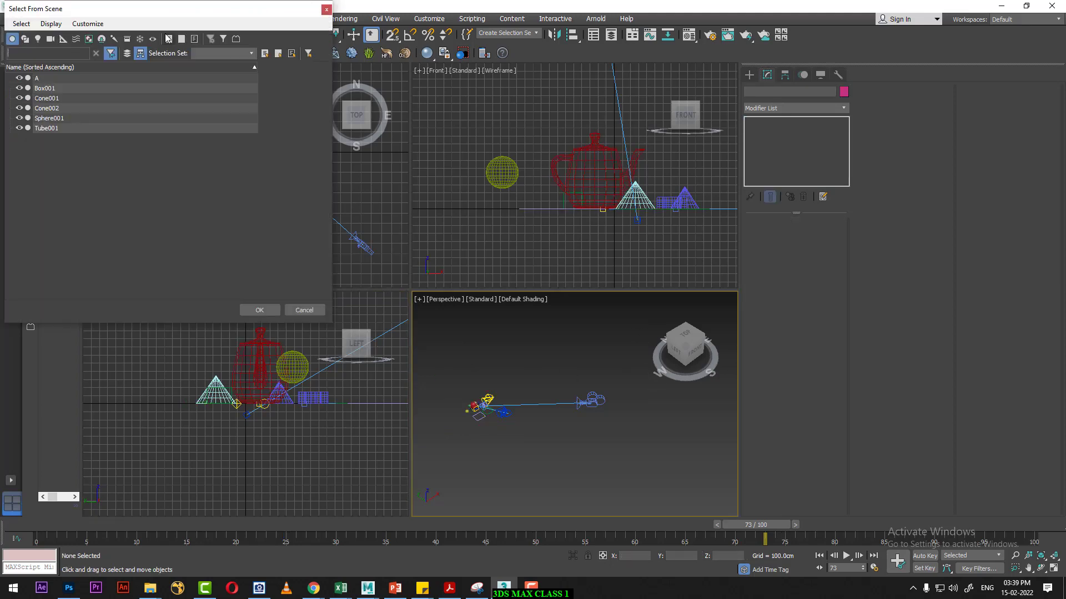
text(A)
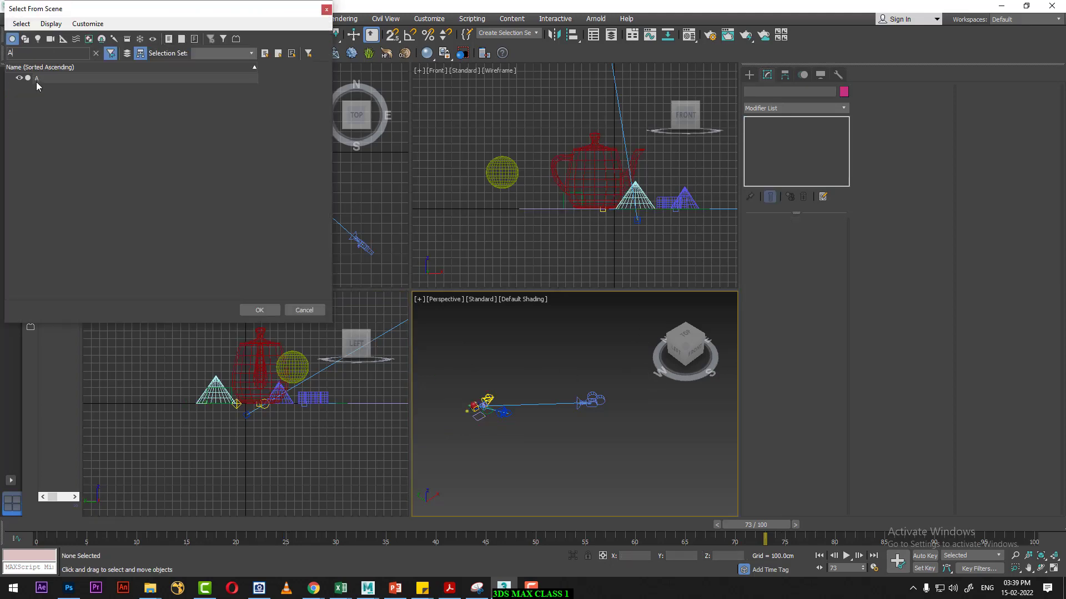
click(35, 82)
click(261, 313)
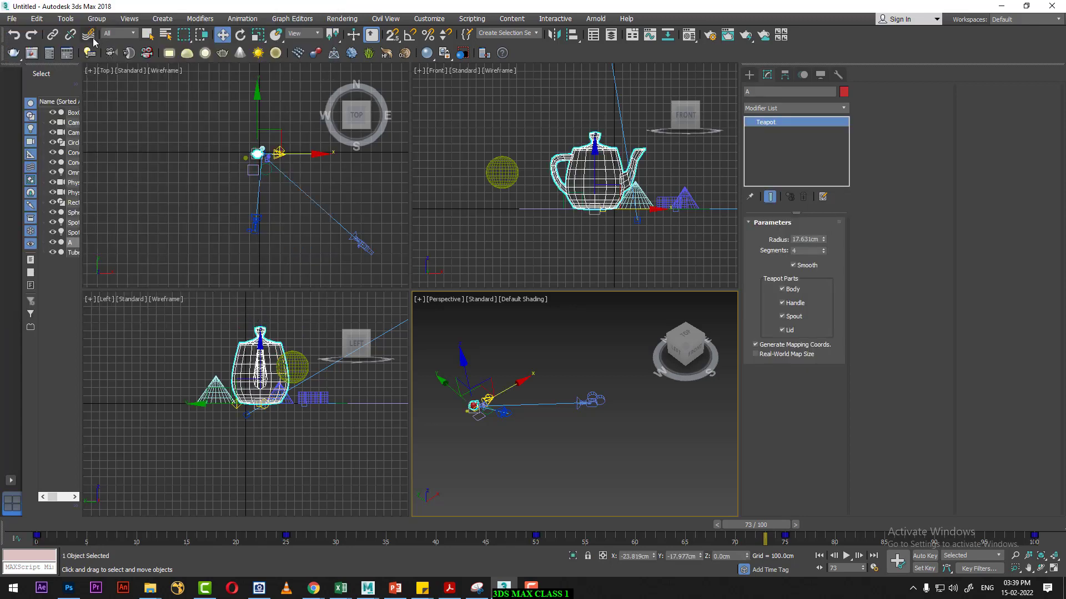
- Switch to Select Object mode and select the teapot in the Left viewport
click(147, 35)
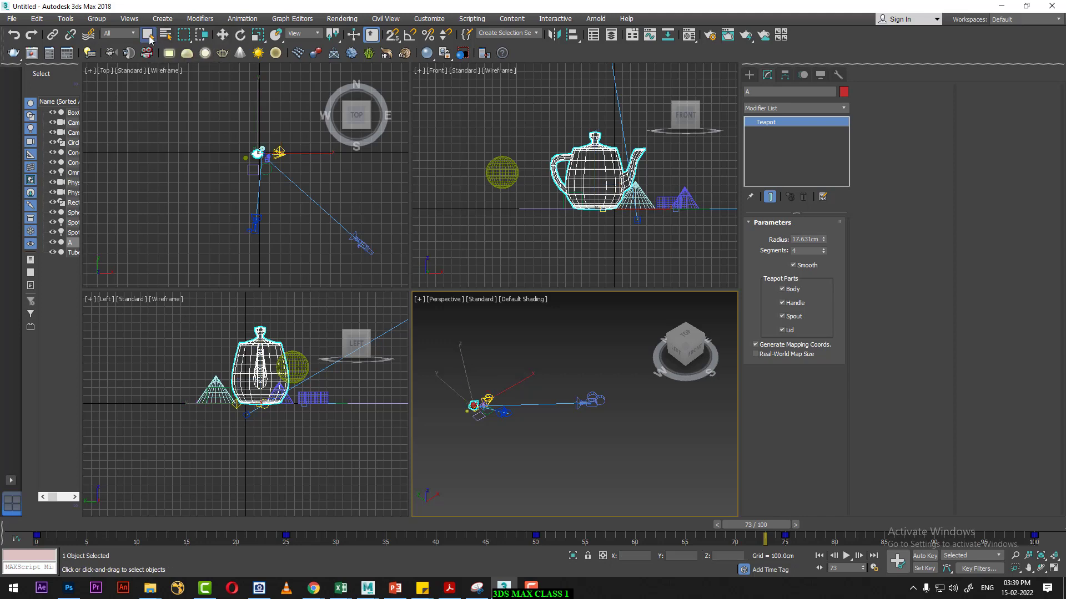
click(165, 35)
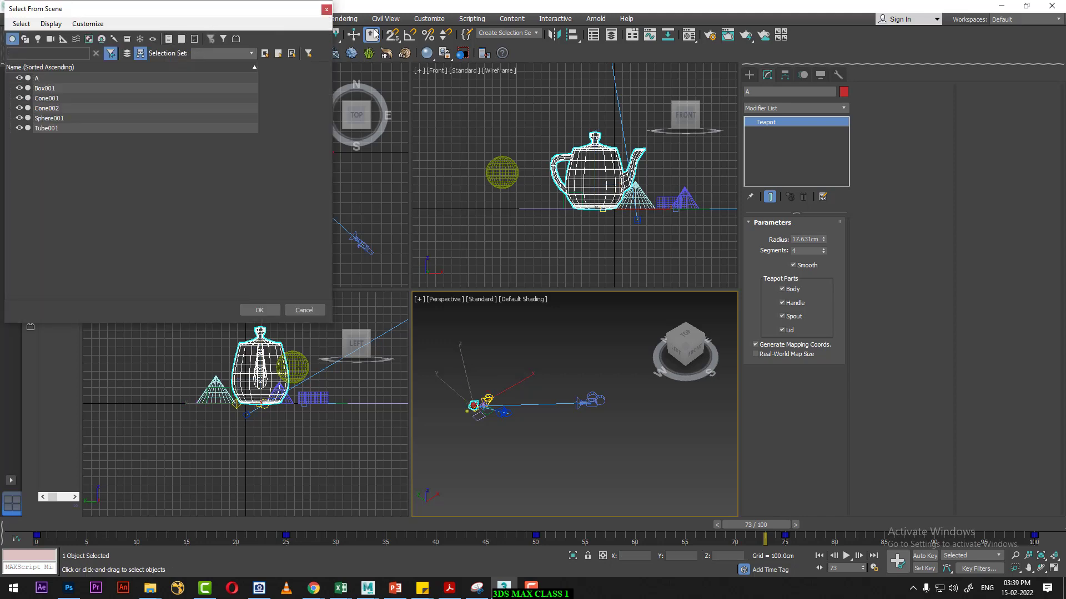
click(326, 11)
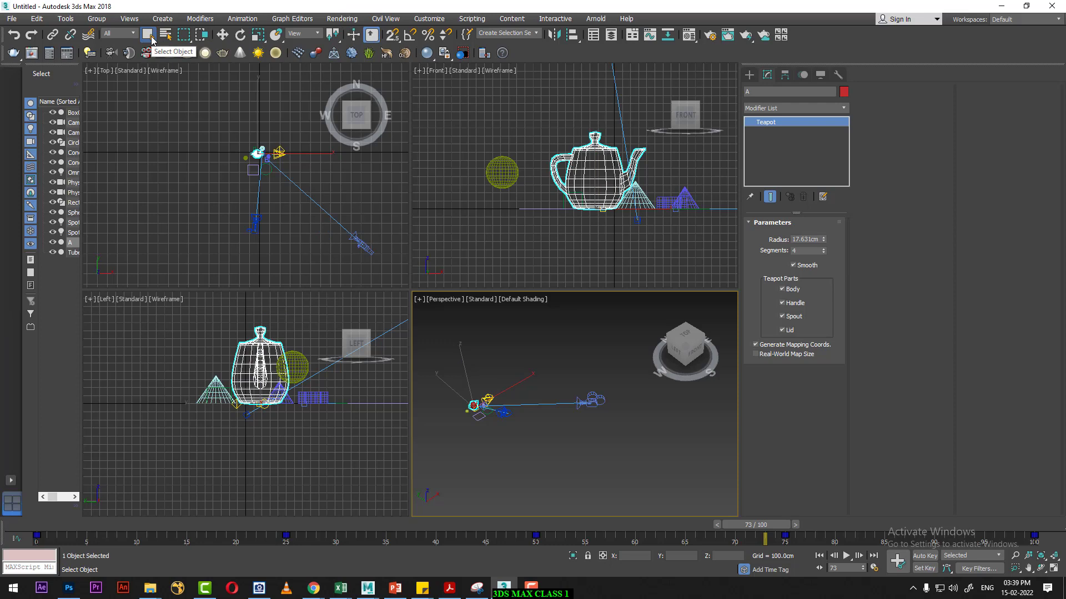
click(201, 207)
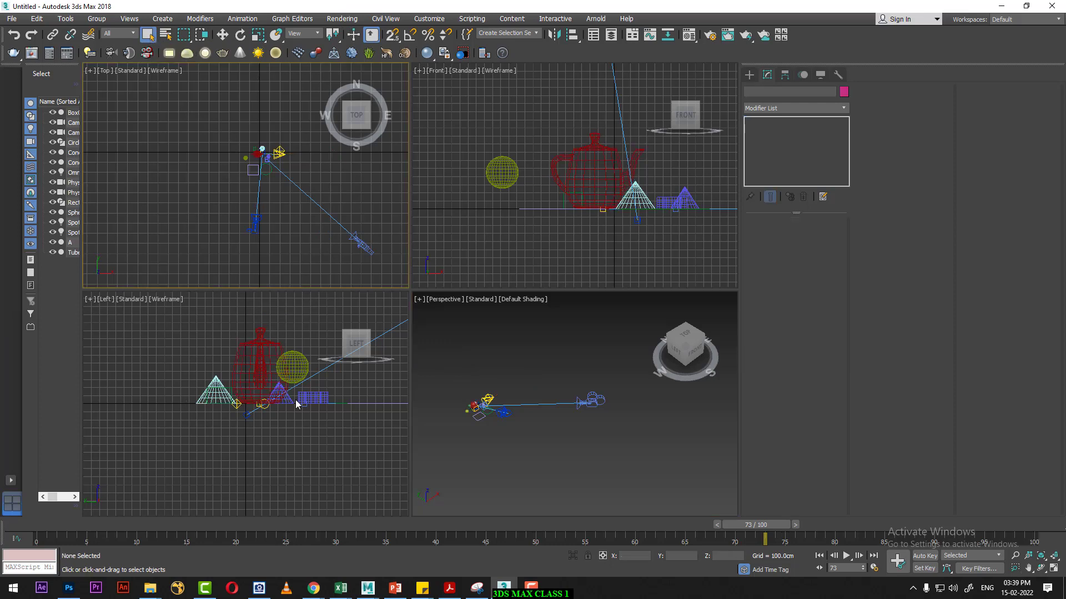
click(253, 356)
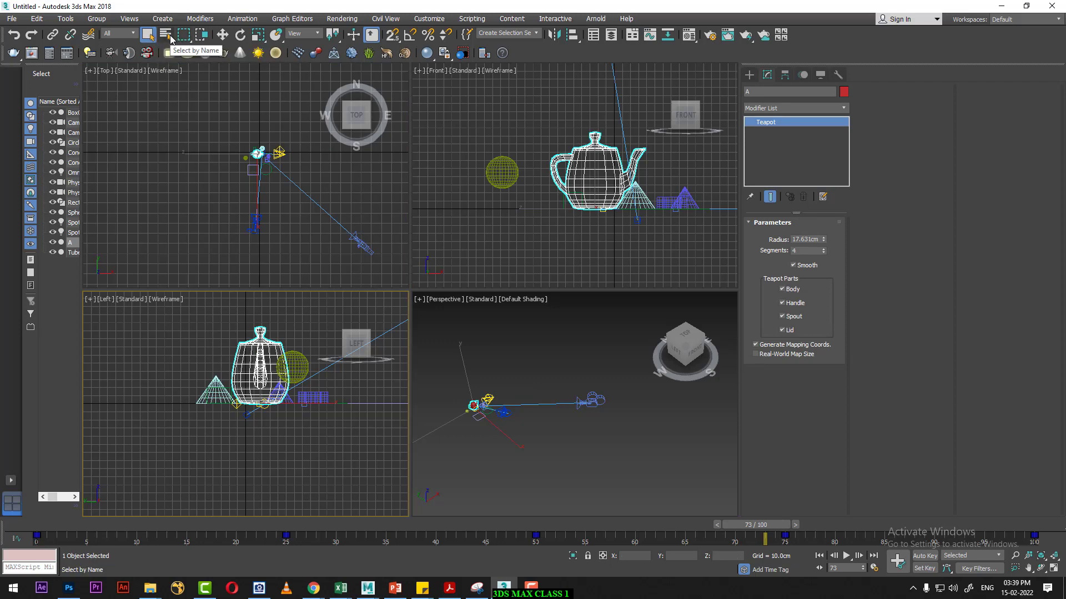
- Maximize the Front view with Alt+W and try a rectangle selection over the teapot
click(203, 36)
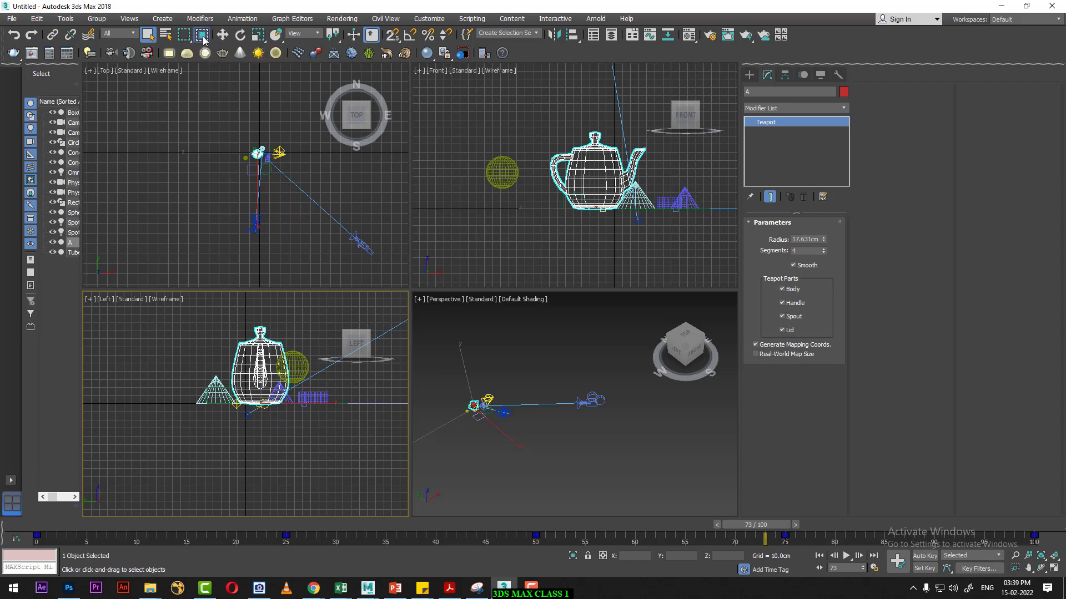
mouse_move(595, 230)
middle_down()
mouse_move(575, 244)
mouse_move(597, 242)
middle_up()
key(alt+w)
middle_drag(499, 251, 518, 232)
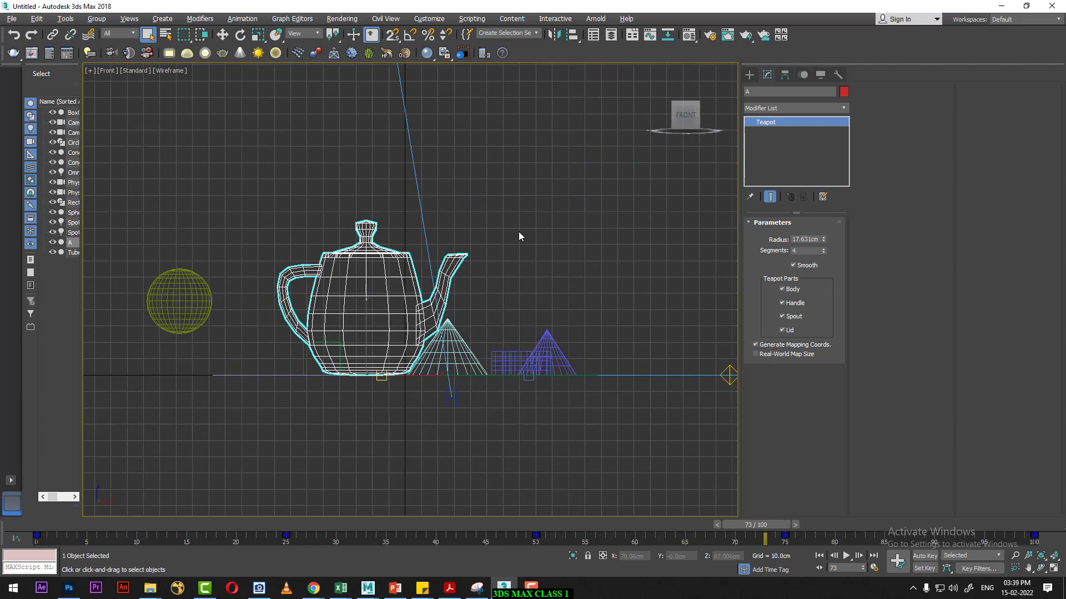
click(519, 232)
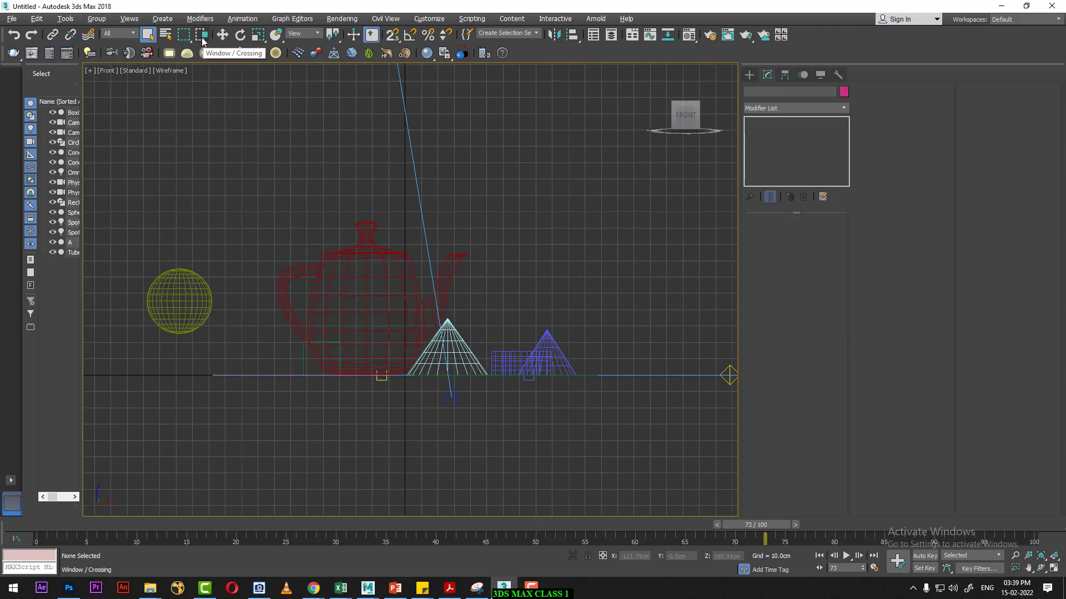
click(203, 36)
drag(281, 164, 394, 306)
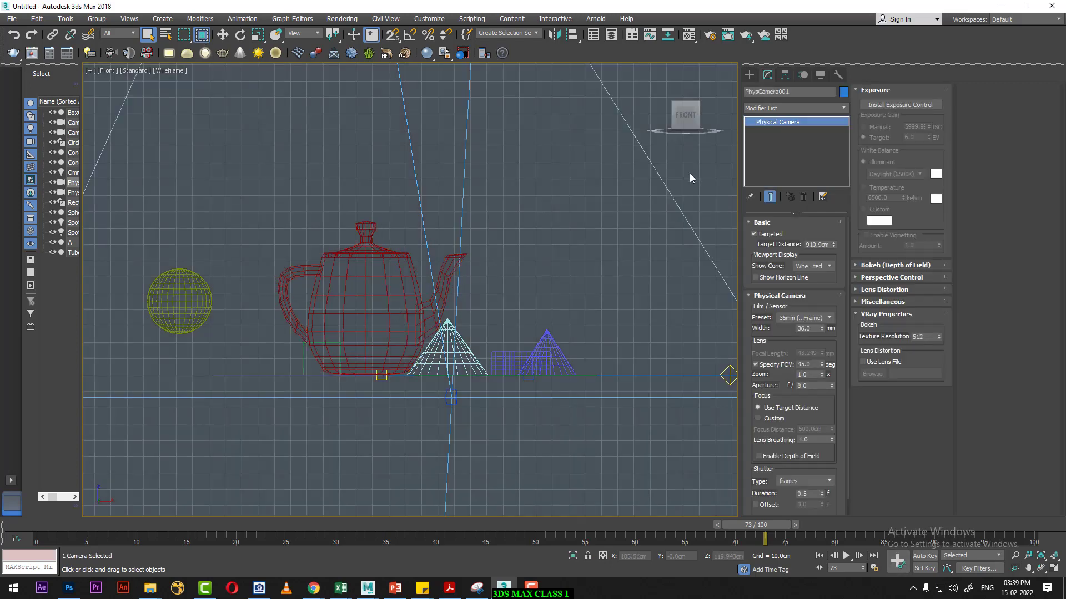
key(z)
- Restrict the selection filter to Geometry and zoom the Front view onto the teapot and cone
click(117, 34)
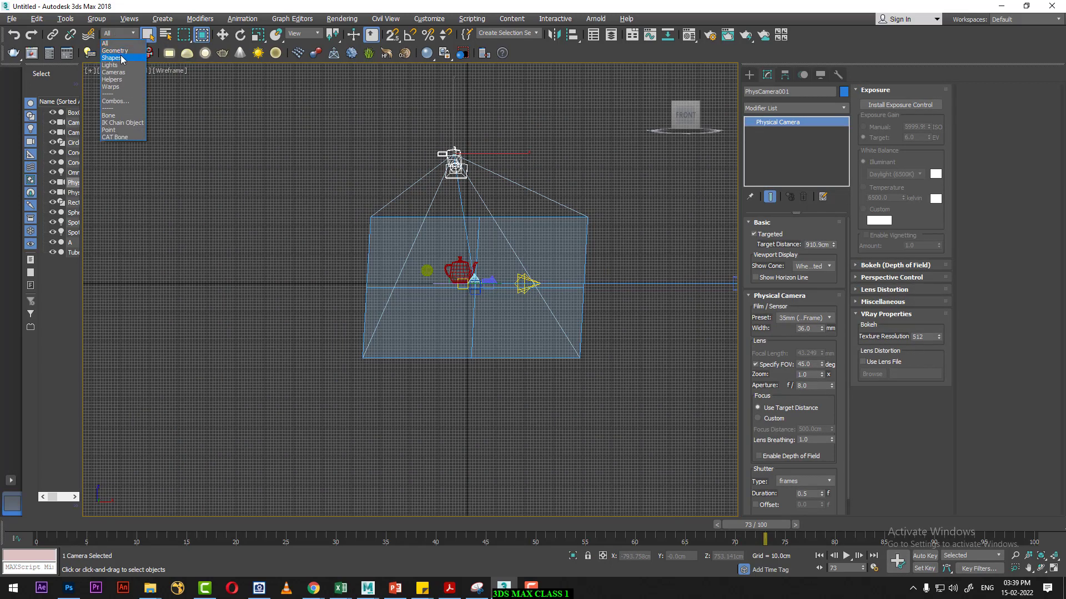
click(121, 52)
click(624, 197)
scroll(596, 226, up, 3)
scroll(429, 276, up, 2)
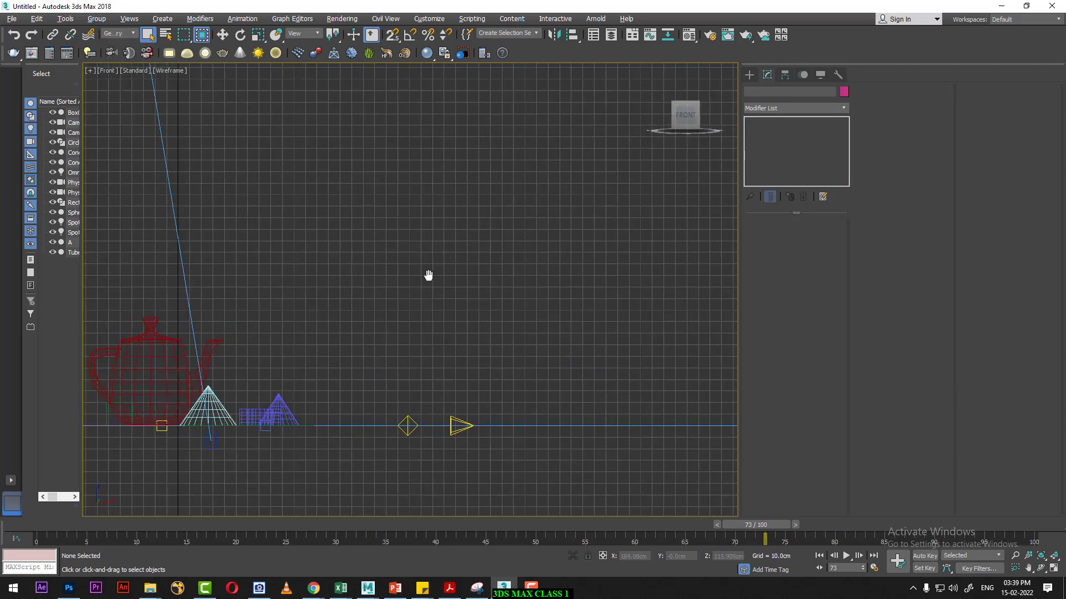
middle_drag(117, 319, 373, 259)
scroll(475, 244, up, 4)
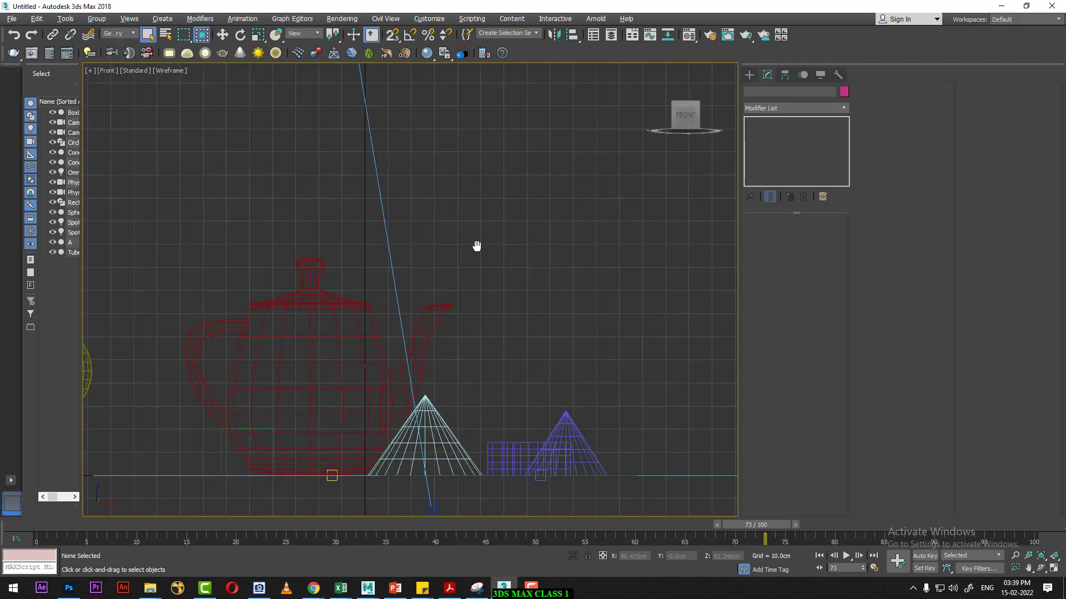
middle_drag(476, 244, 493, 228)
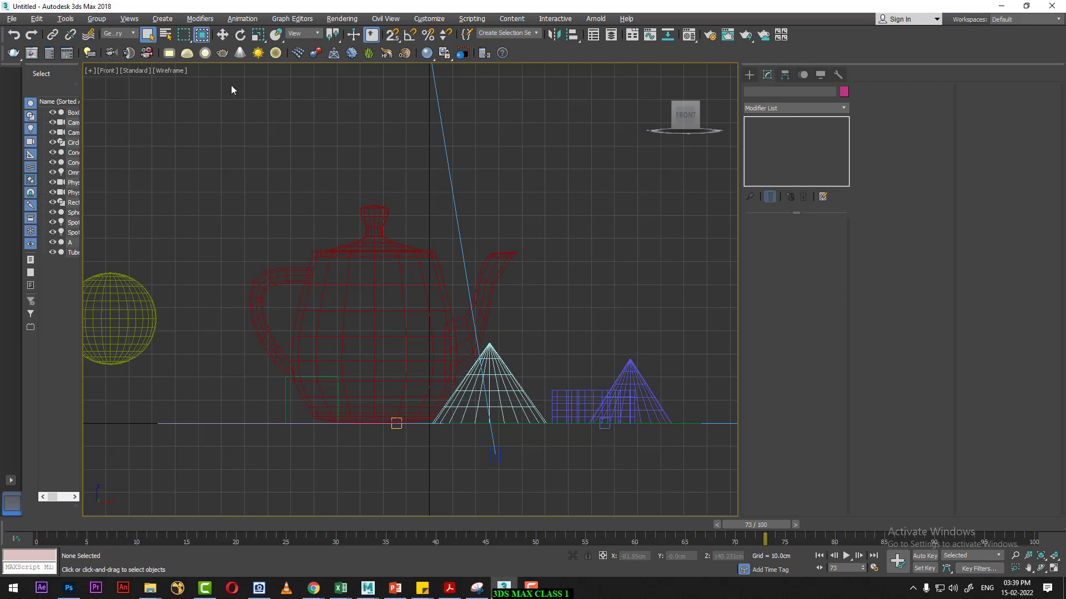
- Compare crossing-rectangle selections that partly or fully enclose the teapot, cone and box
drag(388, 307, 385, 308)
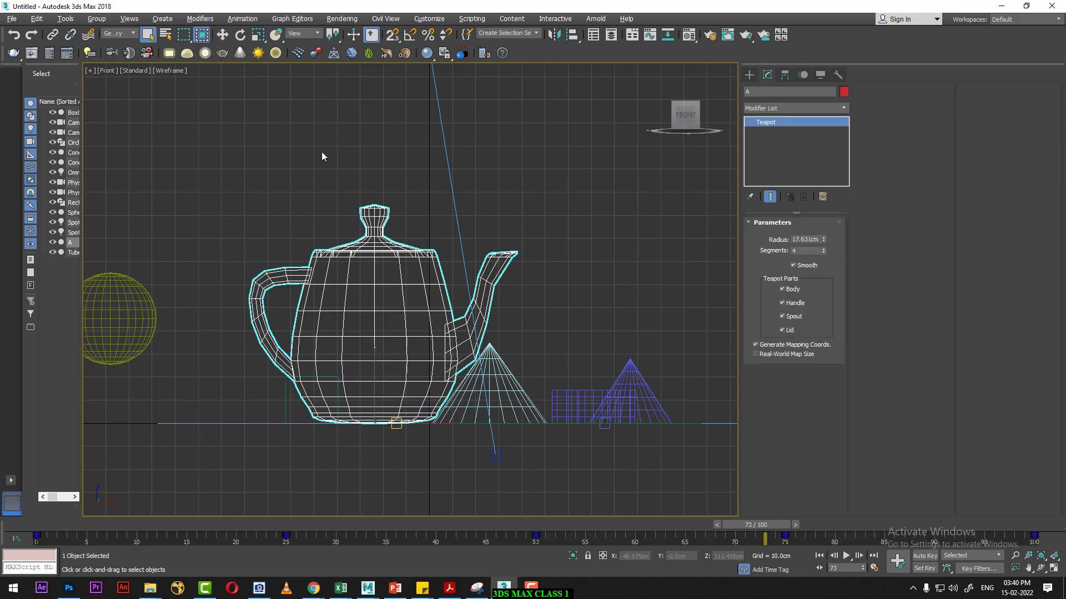
drag(322, 152, 407, 285)
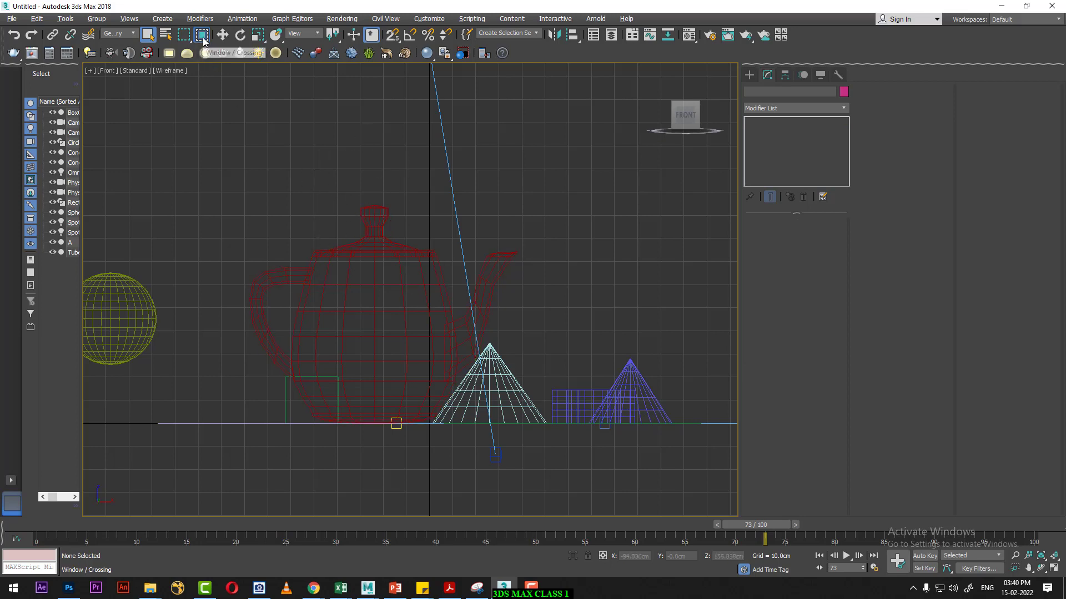
drag(195, 127, 560, 493)
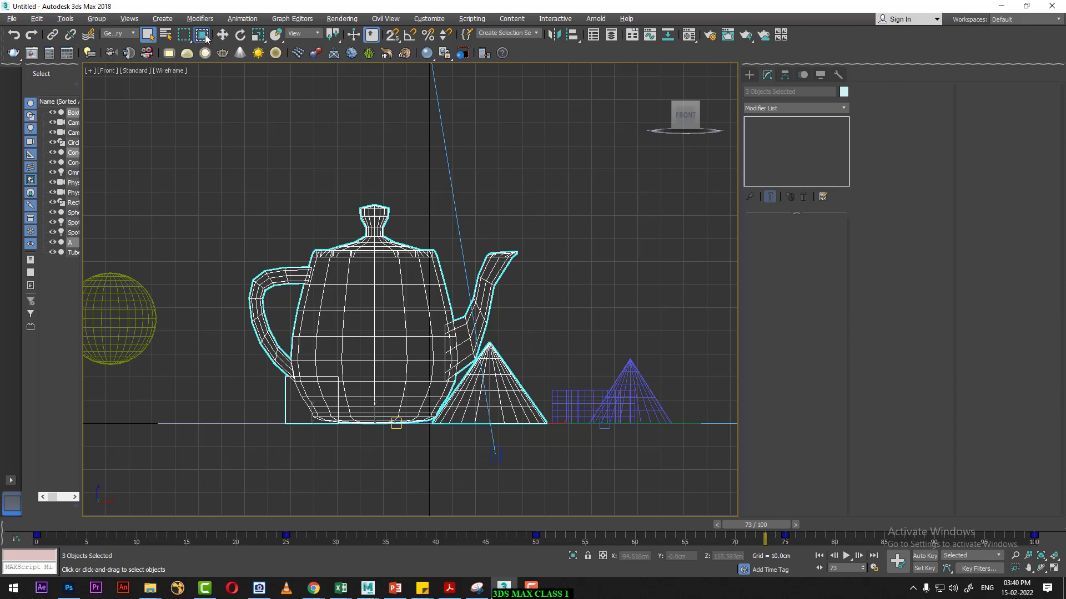
click(242, 172)
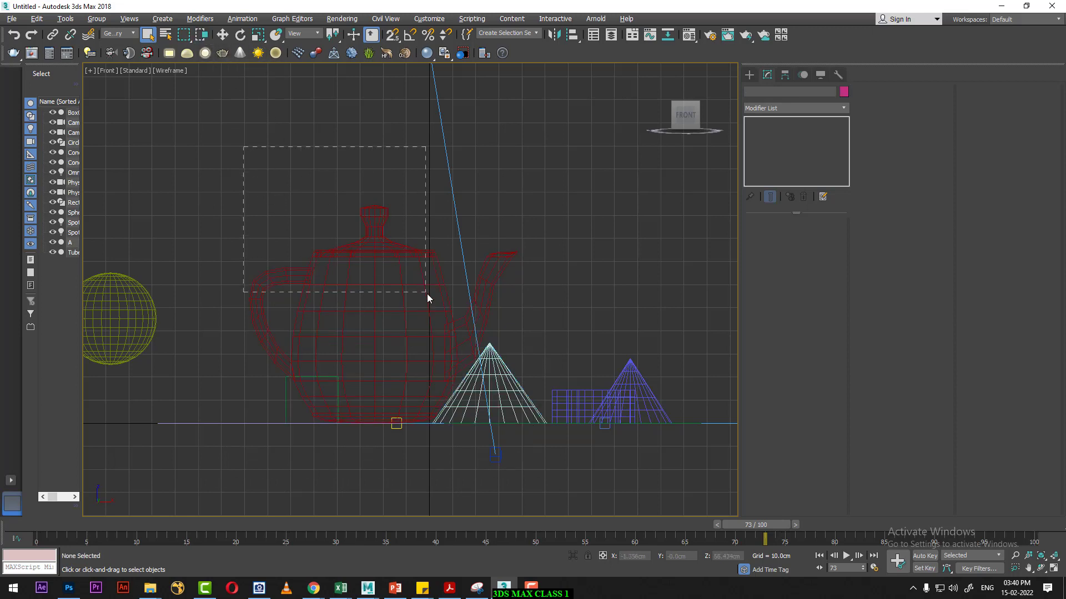
drag(427, 295, 424, 296)
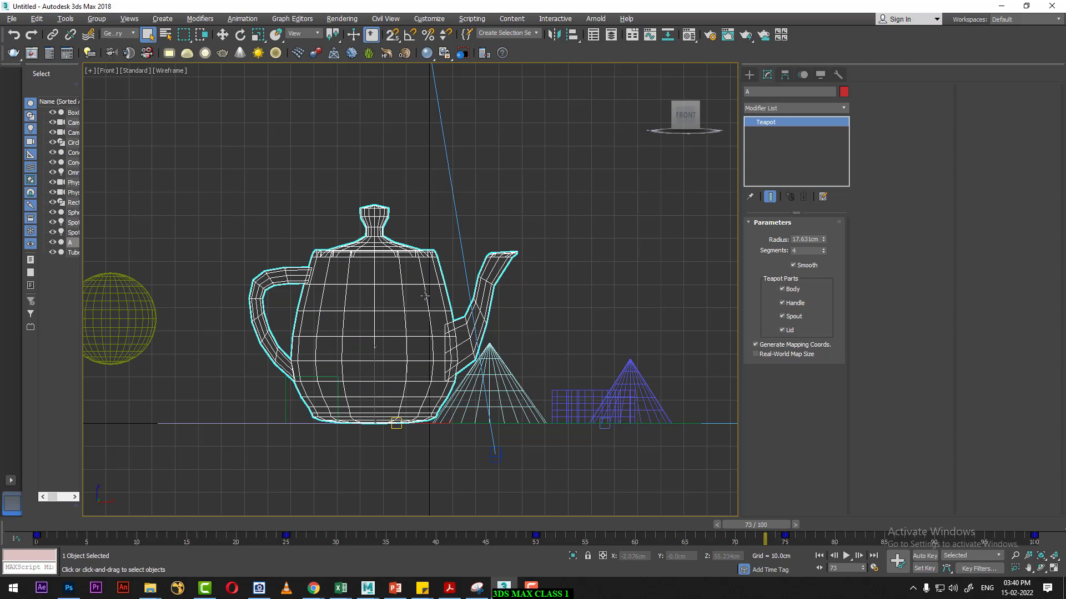
- Switch to window selection and retry enclosing the teapot, cone, box and sphere
click(202, 35)
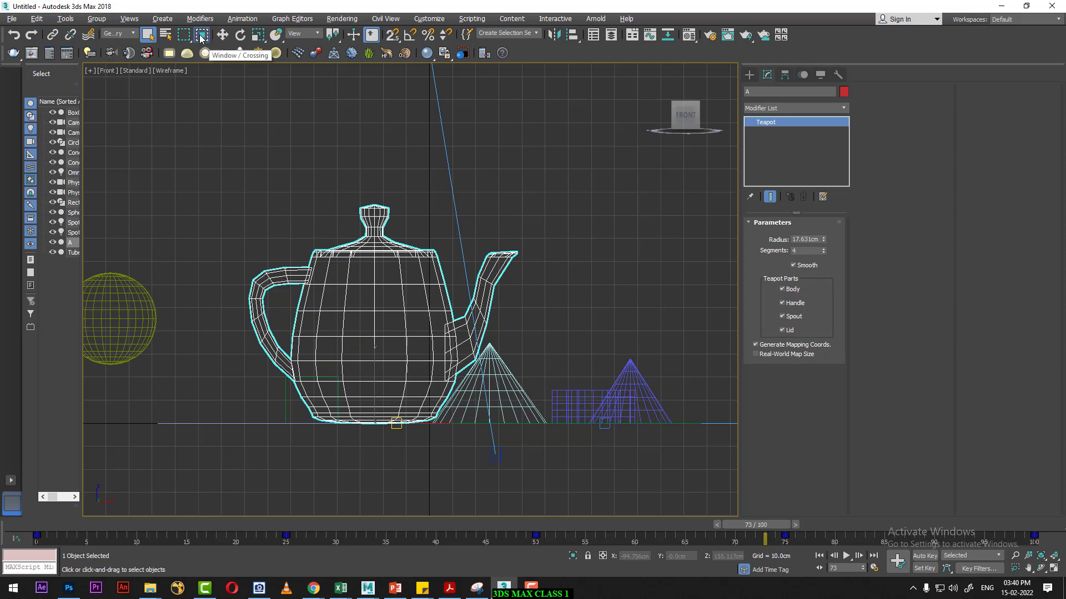
click(283, 175)
drag(575, 484, 564, 484)
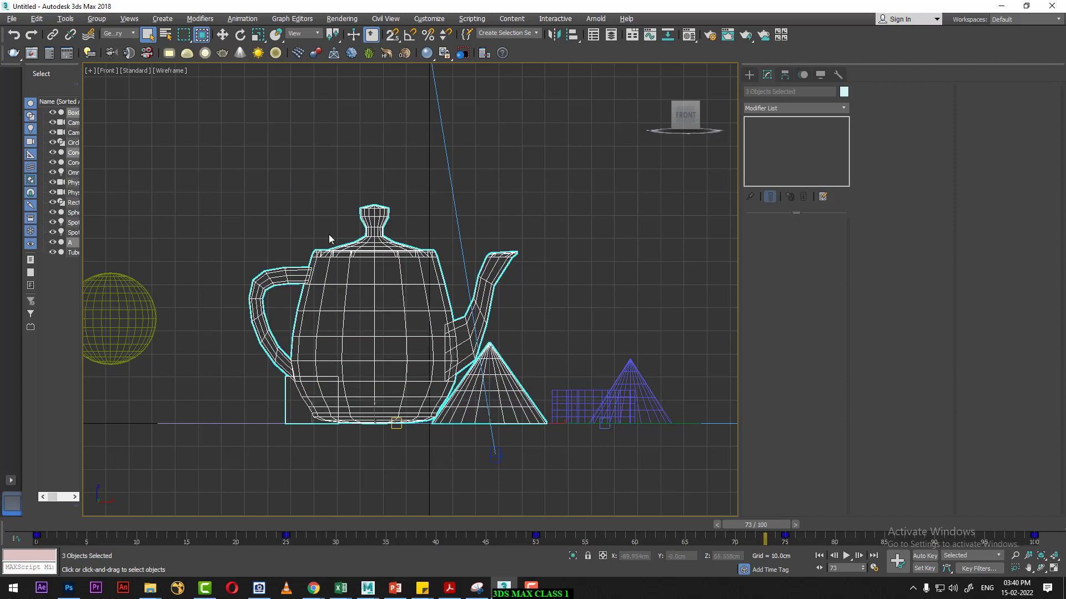
middle_drag(239, 234, 319, 260)
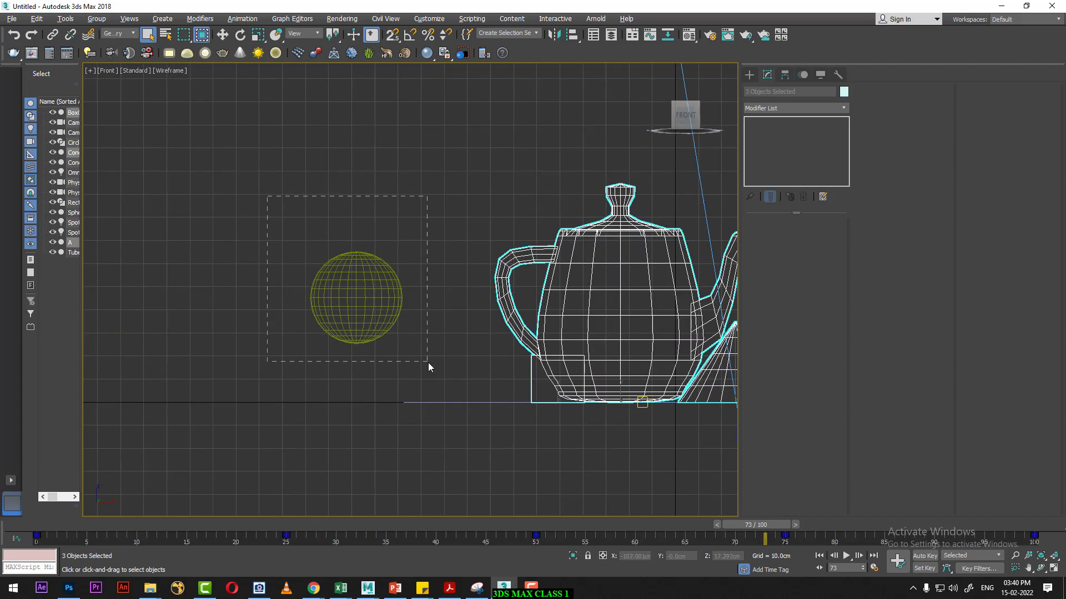
drag(424, 304, 428, 362)
mouse_move(406, 204)
mouse_down()
mouse_move(328, 267)
mouse_move(273, 274)
mouse_up()
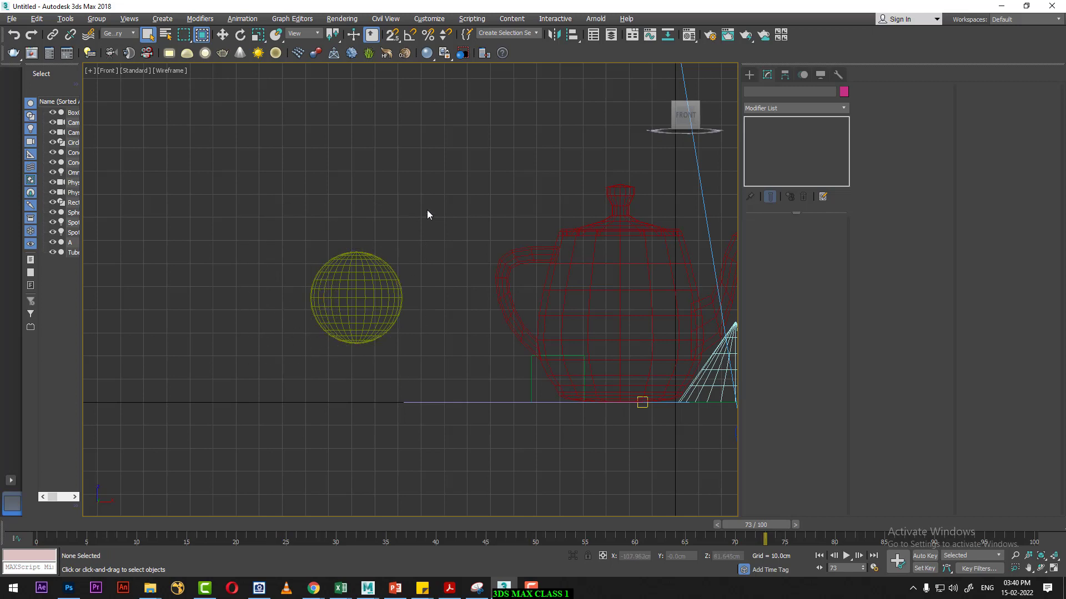
- Select the sphere by enclosing it with a rectangle in the Front view
mouse_move(427, 214)
mouse_down()
mouse_move(364, 344)
mouse_move(385, 350)
mouse_up()
drag(421, 381, 427, 385)
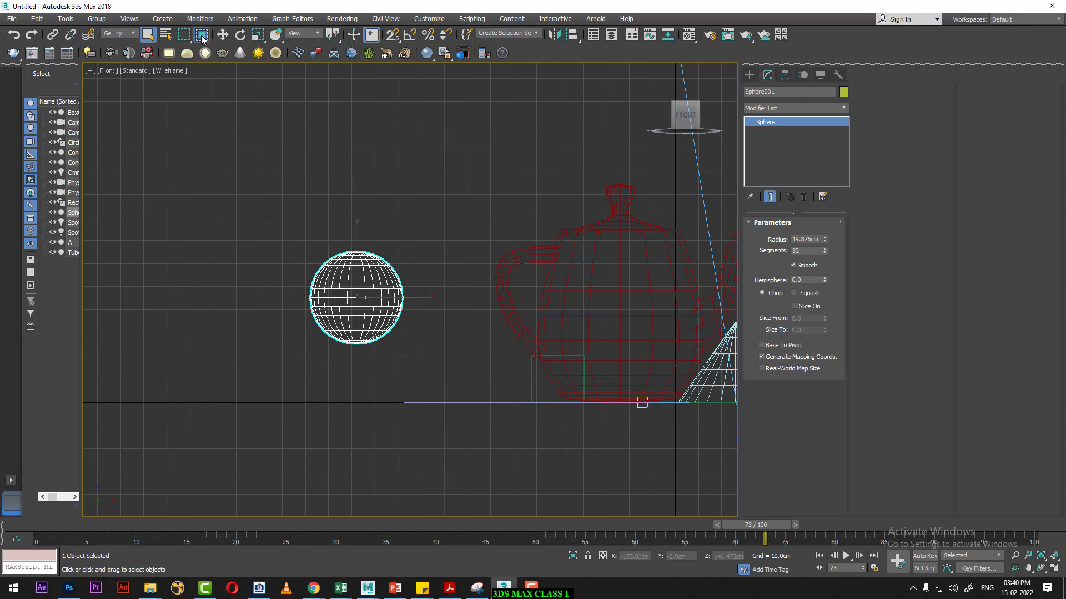
click(426, 202)
drag(246, 401, 247, 400)
drag(435, 224, 395, 298)
mouse_move(420, 315)
middle_down()
mouse_move(316, 324)
mouse_move(291, 311)
middle_up()
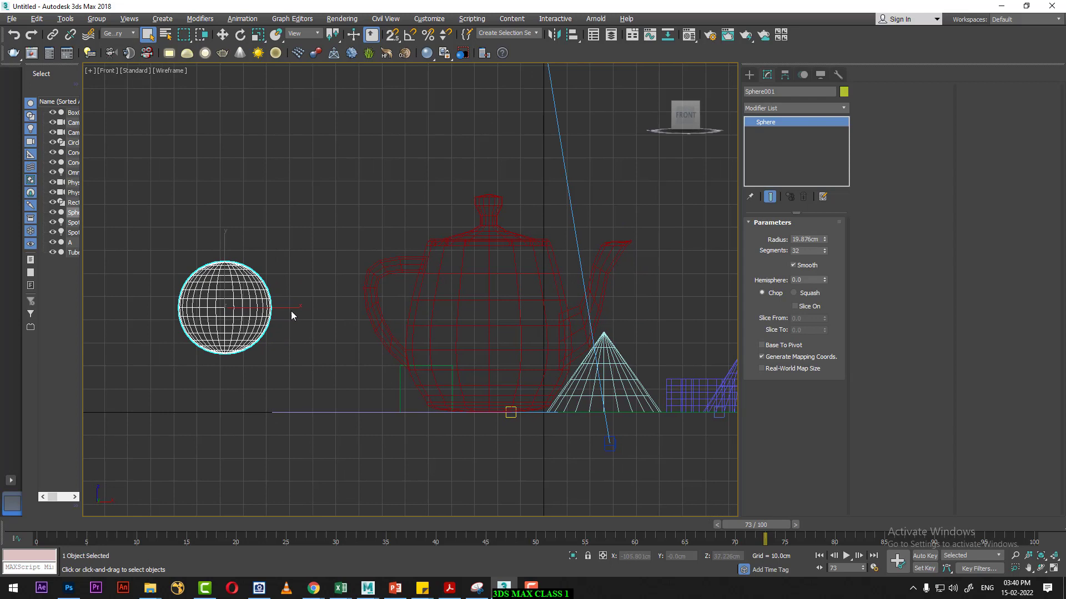
- Cycle Rotate and Scale, activate Select and Place, and switch to the Perspective view
click(222, 34)
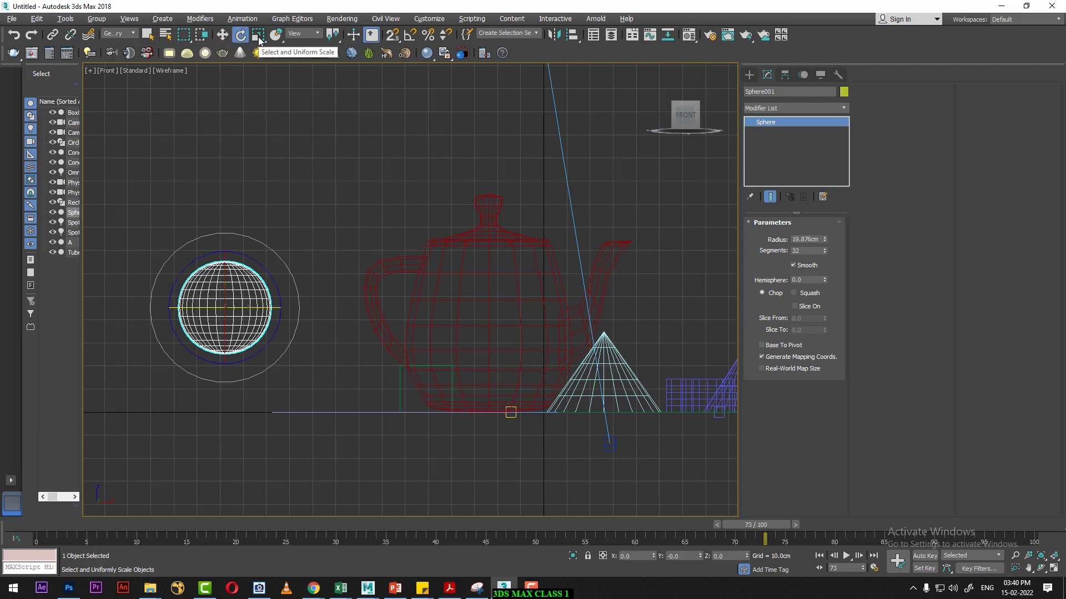
click(258, 35)
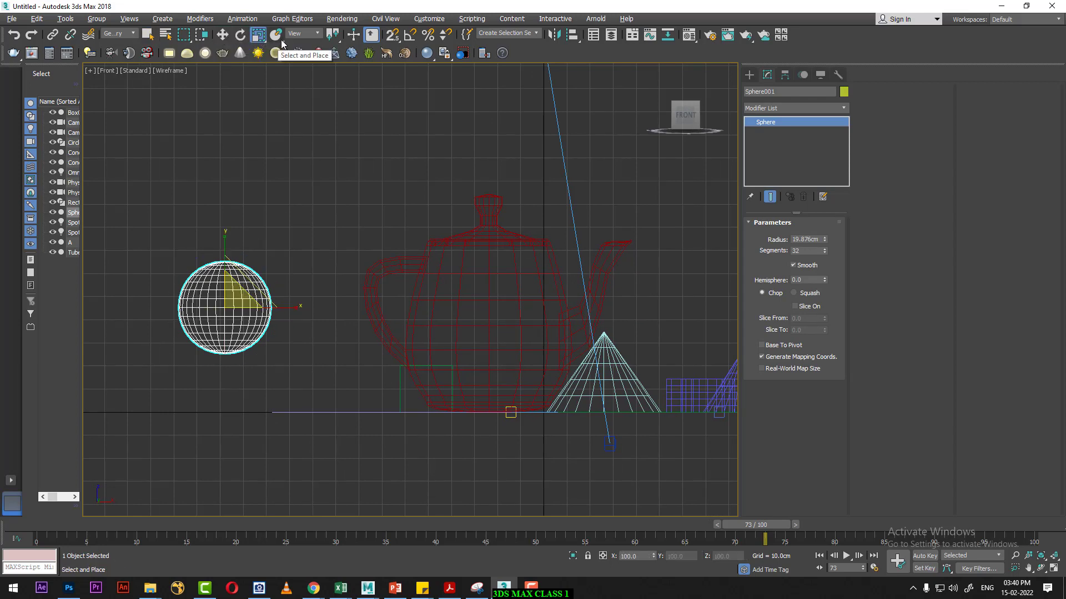
click(277, 36)
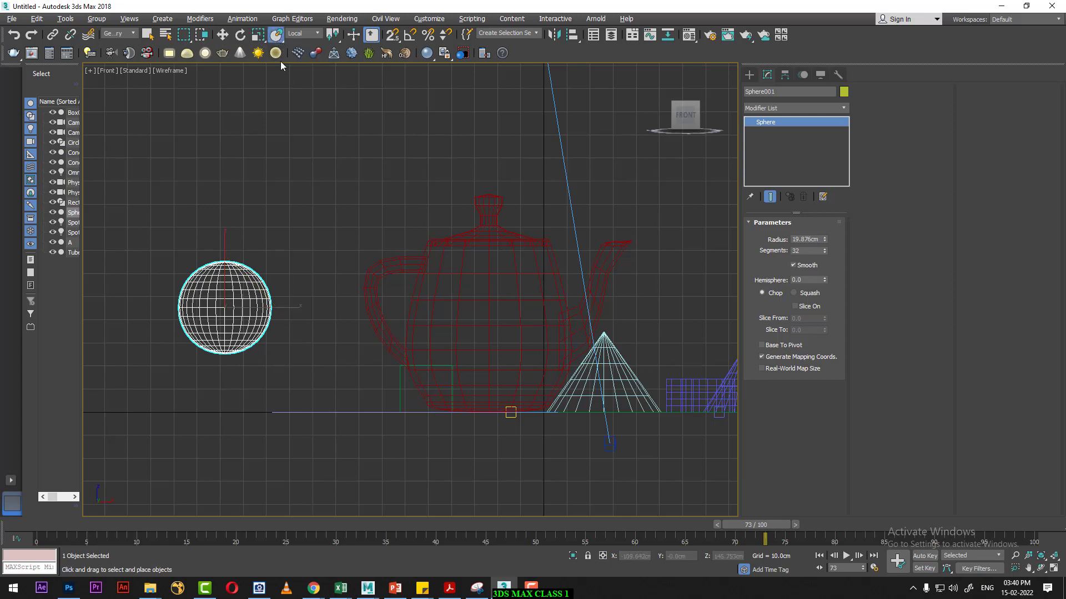
click(442, 286)
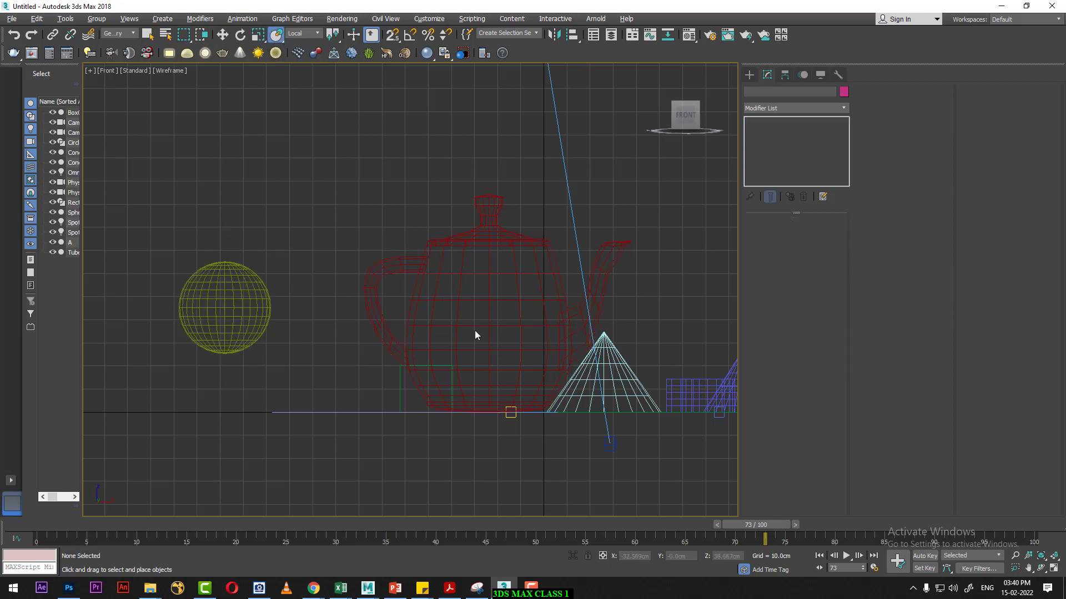
key(p)
middle_drag(575, 345, 627, 357)
- Frame the teapot, orbit the view, and set the sphere to Move via the quad menu
click(373, 295)
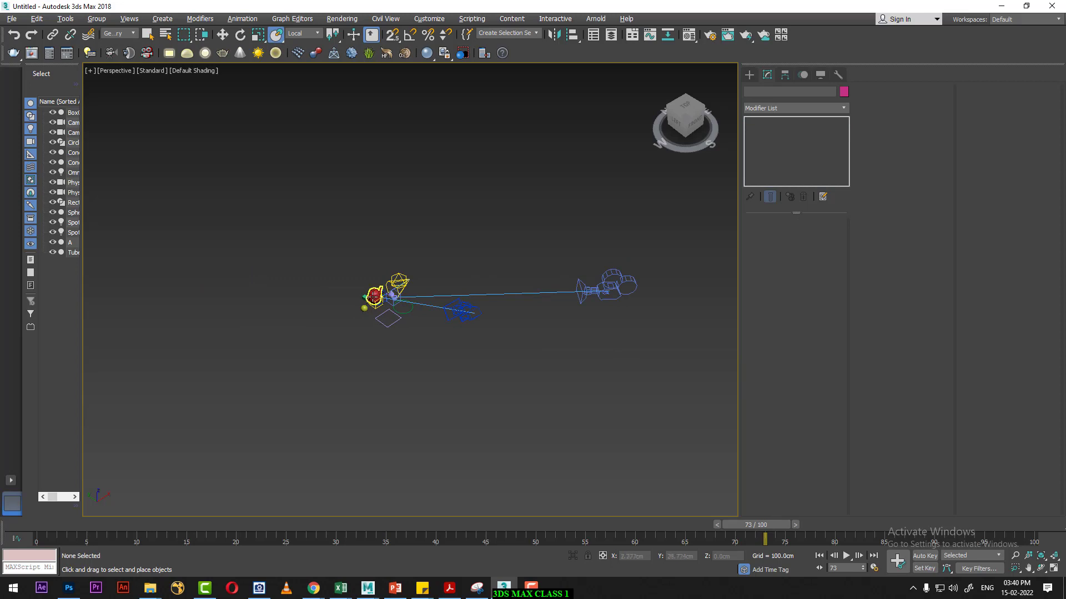
key(z)
mouse_move(373, 297)
alt+middle_down()
mouse_move(523, 302)
mouse_move(611, 393)
mouse_move(488, 383)
mouse_move(513, 353)
mouse_move(524, 390)
mouse_move(345, 165)
alt+middle_up()
click(646, 395)
right_click(542, 366)
click(544, 369)
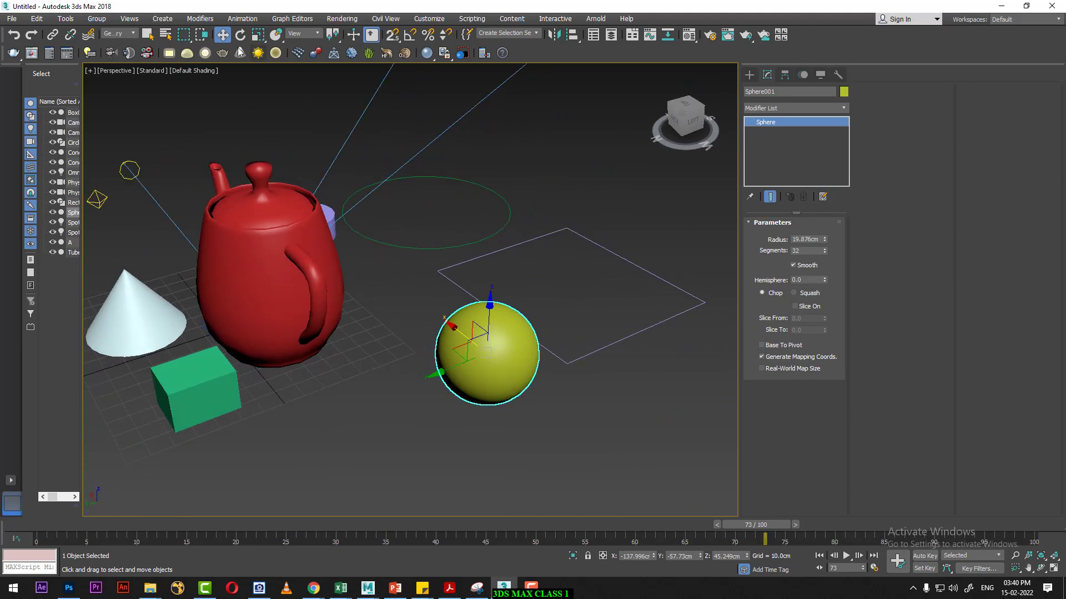
- With Select and Place, drag the green box onto the yellow sphere's surface
click(276, 37)
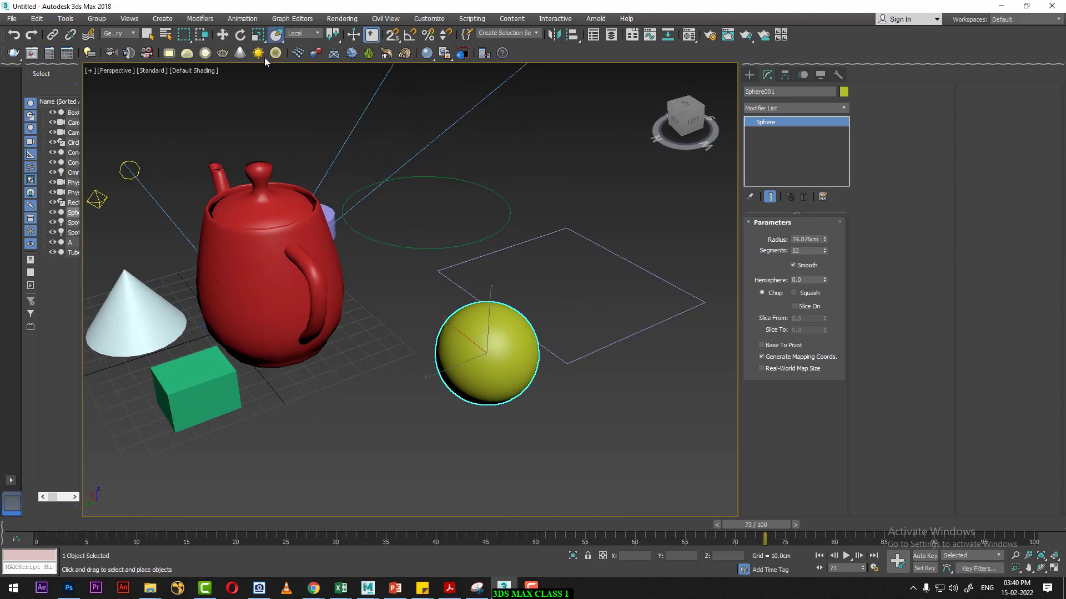
click(125, 167)
click(202, 403)
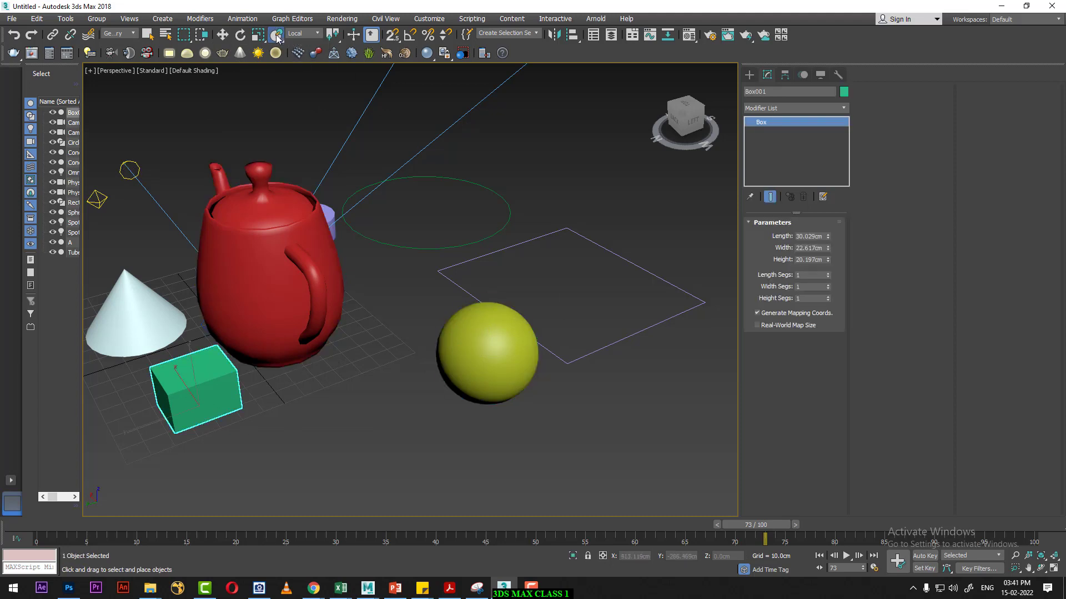
mouse_move(201, 384)
mouse_down()
mouse_move(486, 320)
mouse_move(522, 354)
mouse_move(264, 186)
mouse_move(238, 189)
mouse_move(240, 158)
mouse_move(347, 221)
mouse_move(462, 342)
mouse_move(528, 350)
mouse_move(511, 297)
mouse_move(218, 340)
mouse_move(113, 315)
mouse_move(207, 249)
mouse_move(288, 222)
mouse_move(344, 240)
mouse_move(481, 355)
mouse_move(533, 354)
mouse_move(504, 312)
mouse_move(452, 302)
mouse_move(512, 375)
mouse_move(524, 309)
mouse_move(466, 354)
mouse_move(513, 323)
mouse_move(517, 302)
mouse_move(478, 317)
mouse_move(483, 347)
mouse_move(498, 350)
mouse_up()
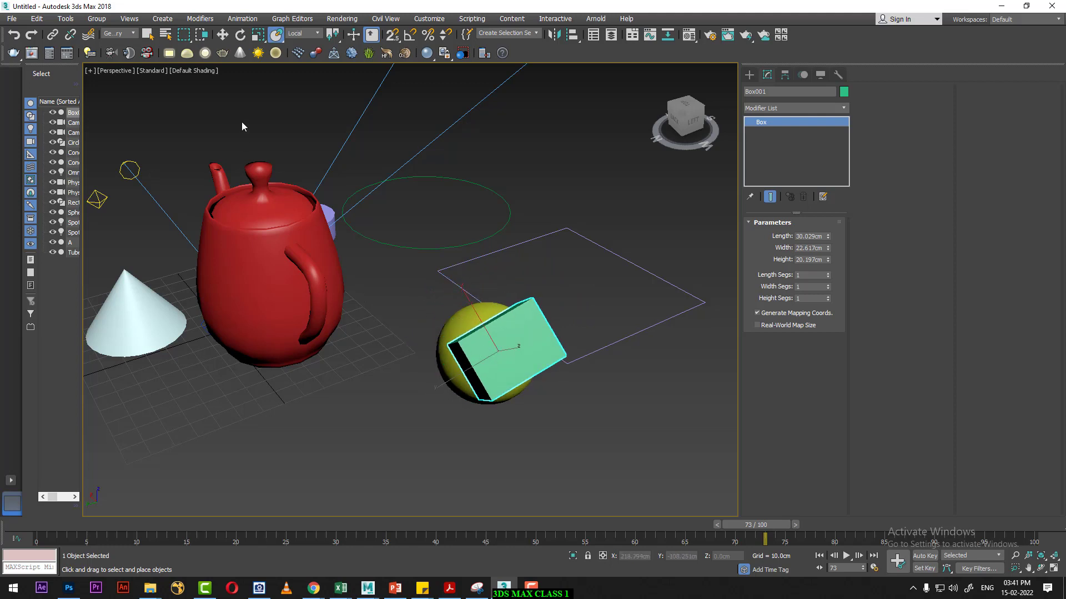
- Set the reference coordinate system to World, test placing the box on the teapot, then undo
click(313, 34)
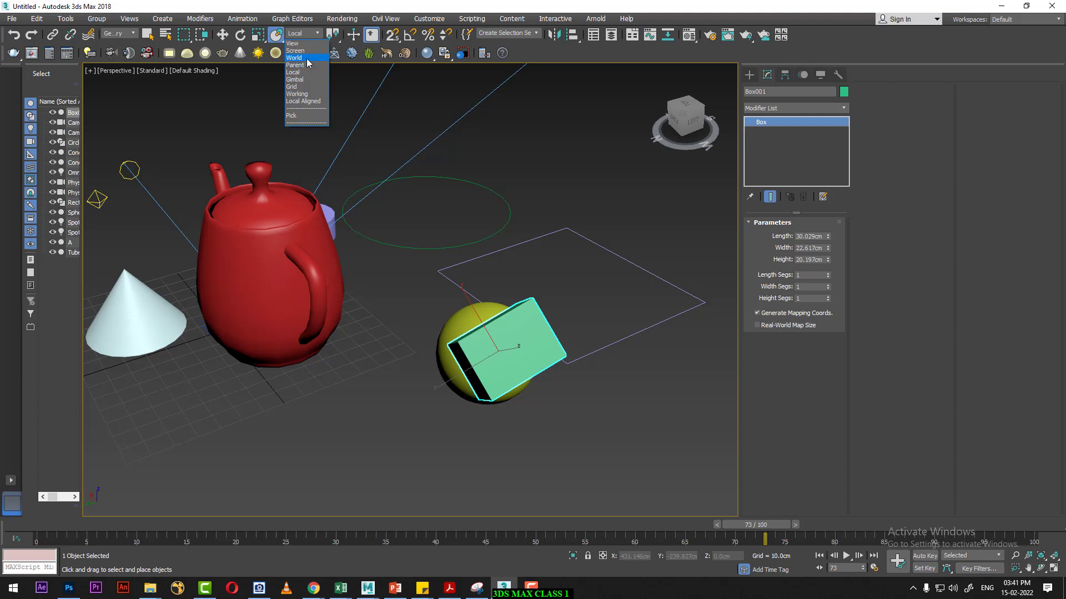
click(309, 57)
mouse_move(510, 353)
mouse_down()
mouse_move(271, 206)
mouse_move(269, 180)
mouse_up()
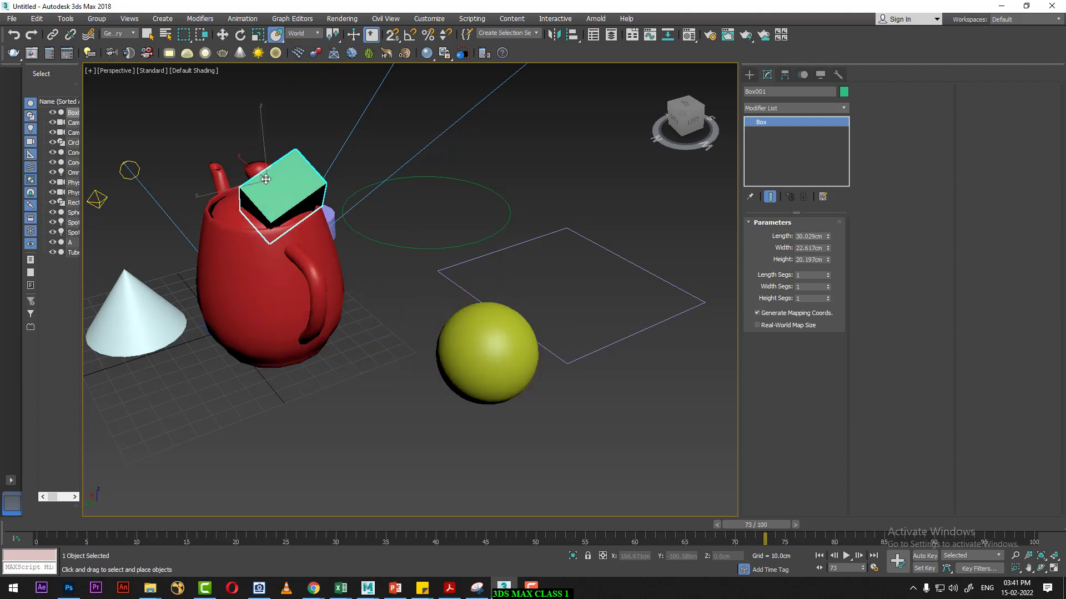
key(ctrl+z)
key(ctrl+z)
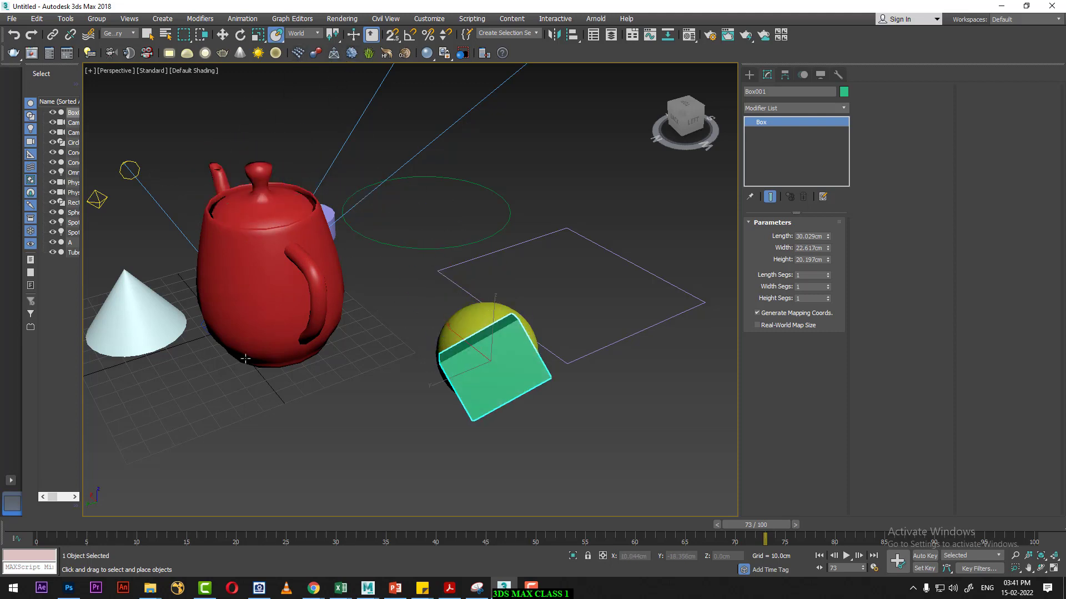
- Deselect the box, recentre the view, and bring up the Create panel
click(291, 448)
mouse_move(291, 448)
middle_down()
mouse_move(310, 417)
mouse_move(383, 385)
middle_up()
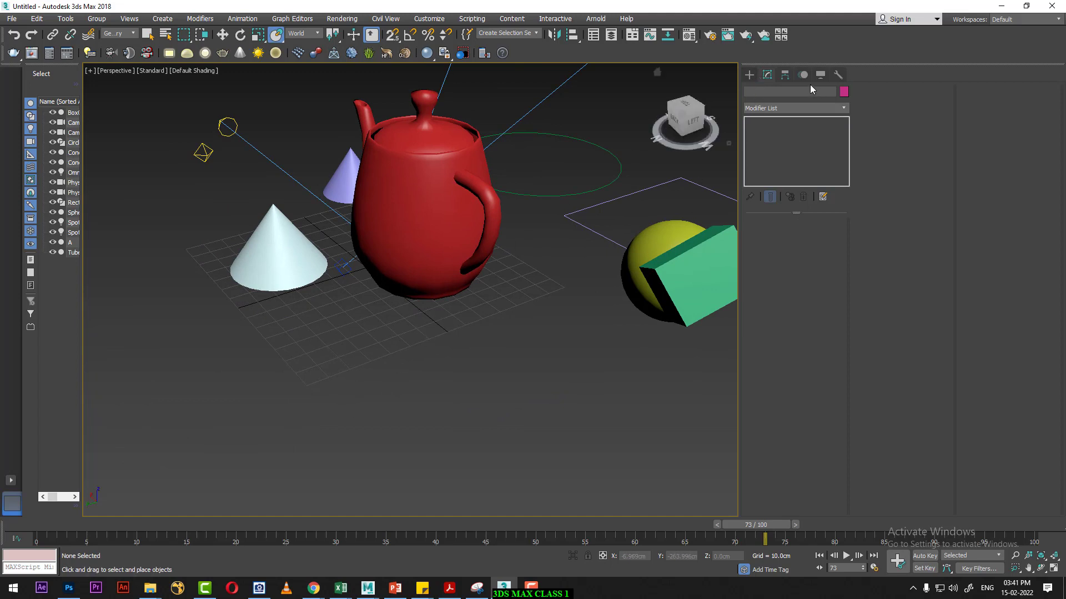
click(747, 74)
- Create a new tall box, Box002, near the cone and move it aside
click(749, 90)
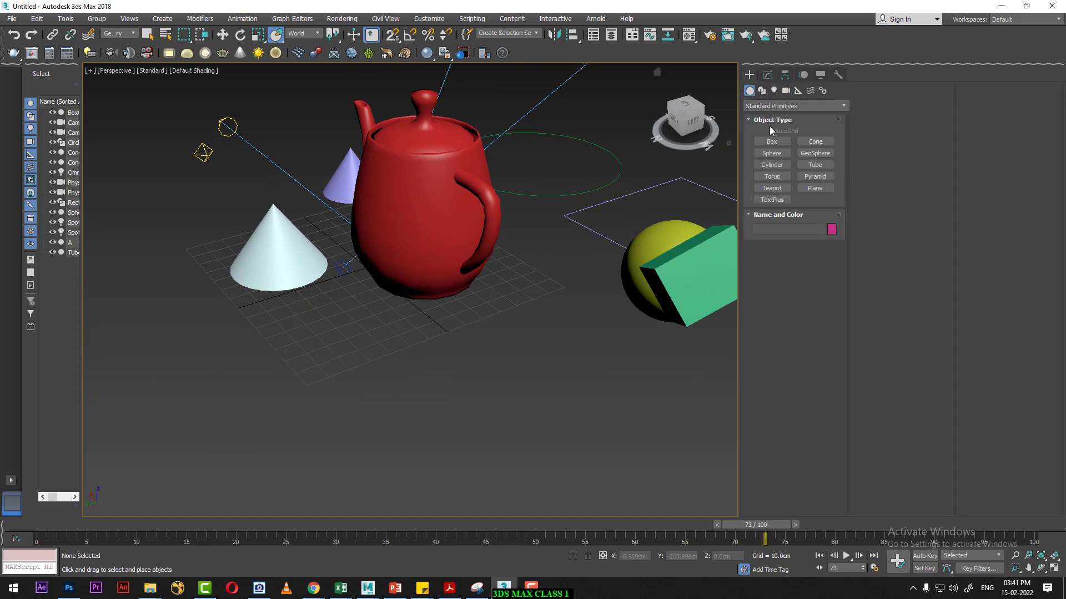
click(772, 142)
drag(345, 350, 335, 385)
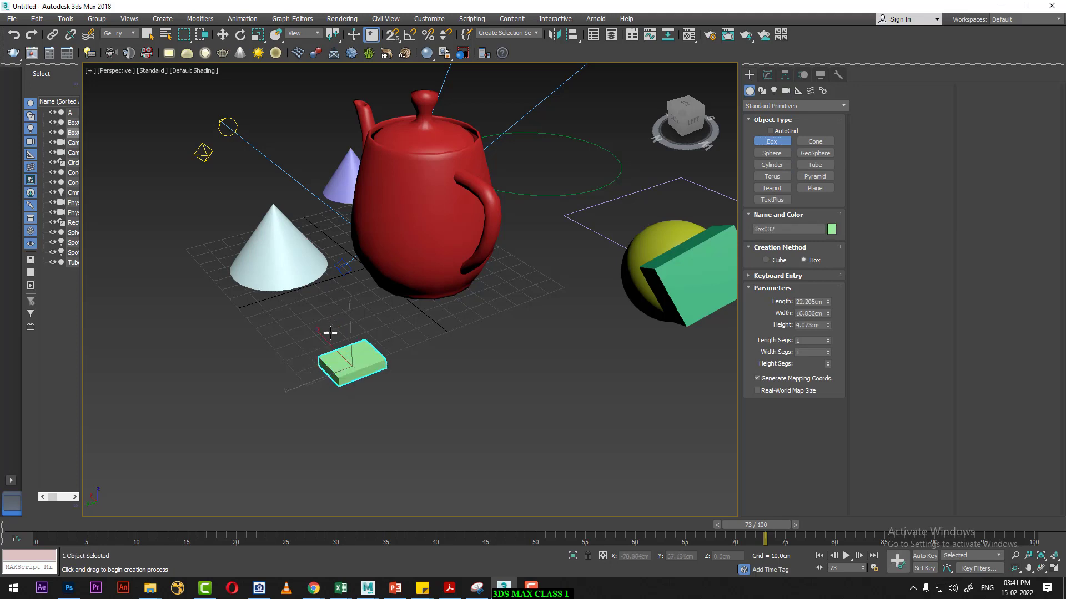
click(310, 165)
right_click(310, 165)
key(w)
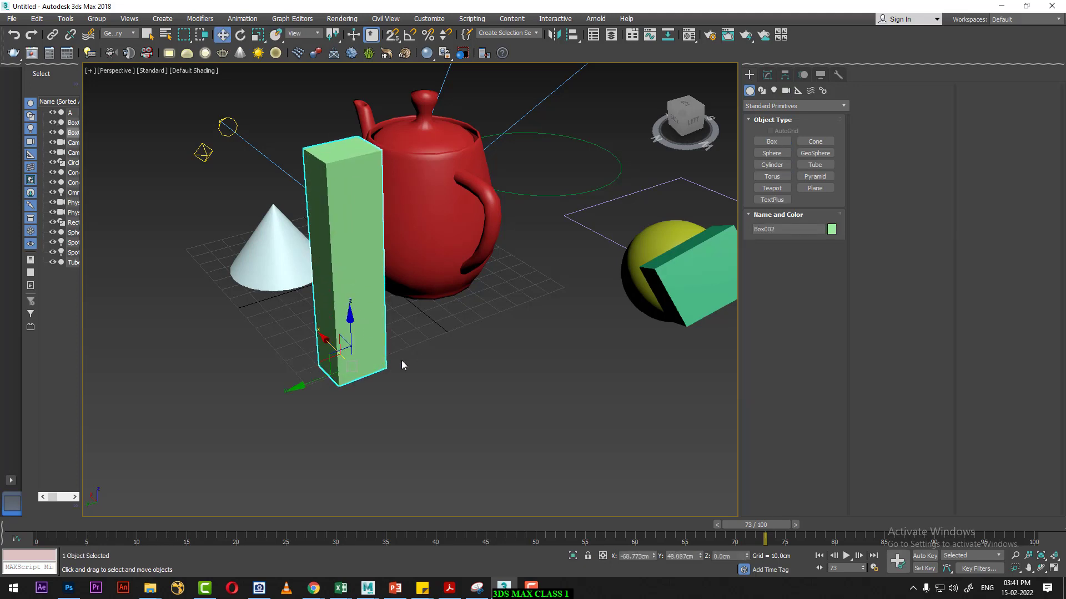
mouse_move(401, 361)
alt+middle_down()
mouse_move(411, 371)
mouse_move(552, 354)
alt+middle_up()
- Isolate Box002 with Alt+Q and orbit to view it from the right side
key(alt+q)
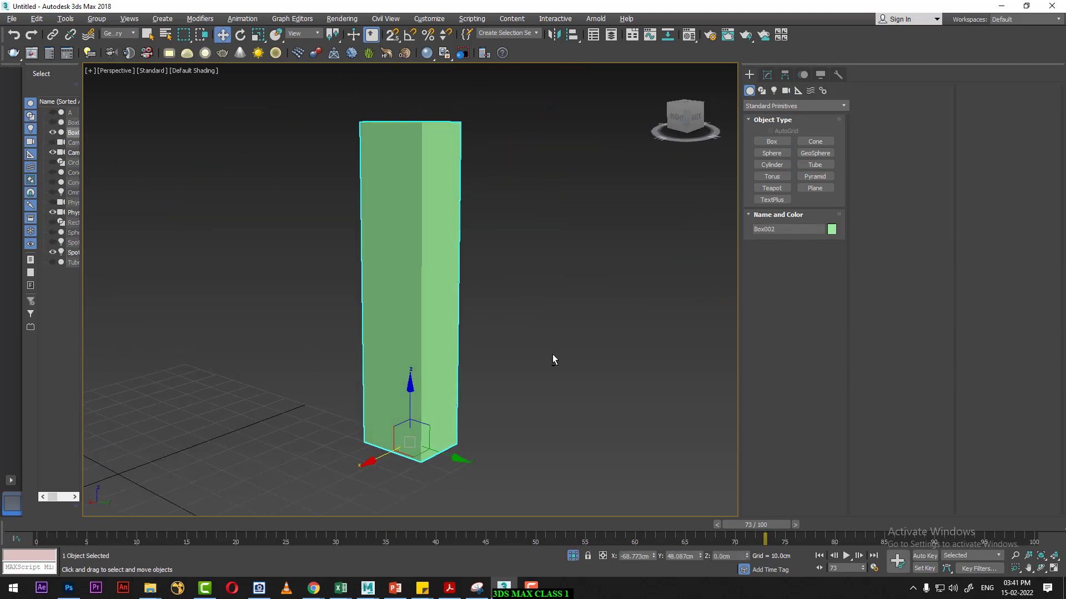
alt+middle_drag(477, 335, 502, 415)
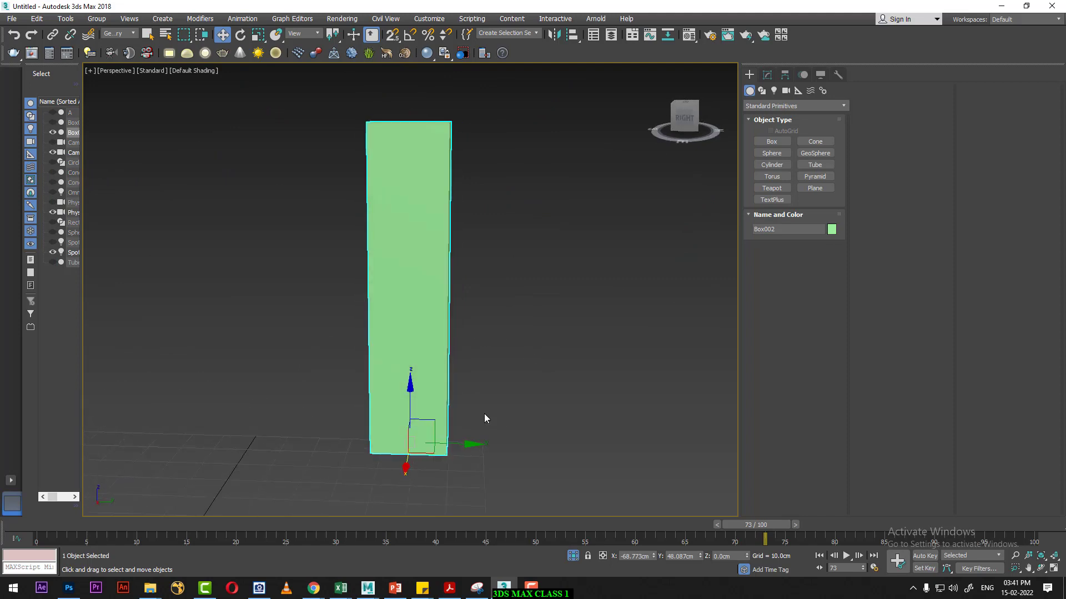
click(297, 34)
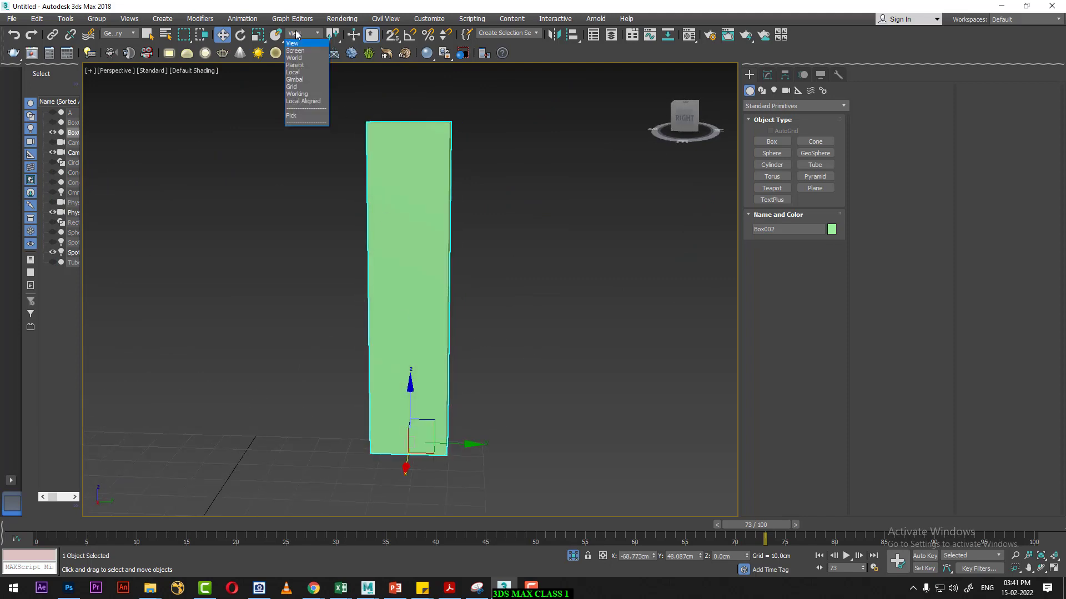
- Cycle the reference coordinate system through World, Screen and Local while orbiting around the box
click(301, 58)
click(304, 34)
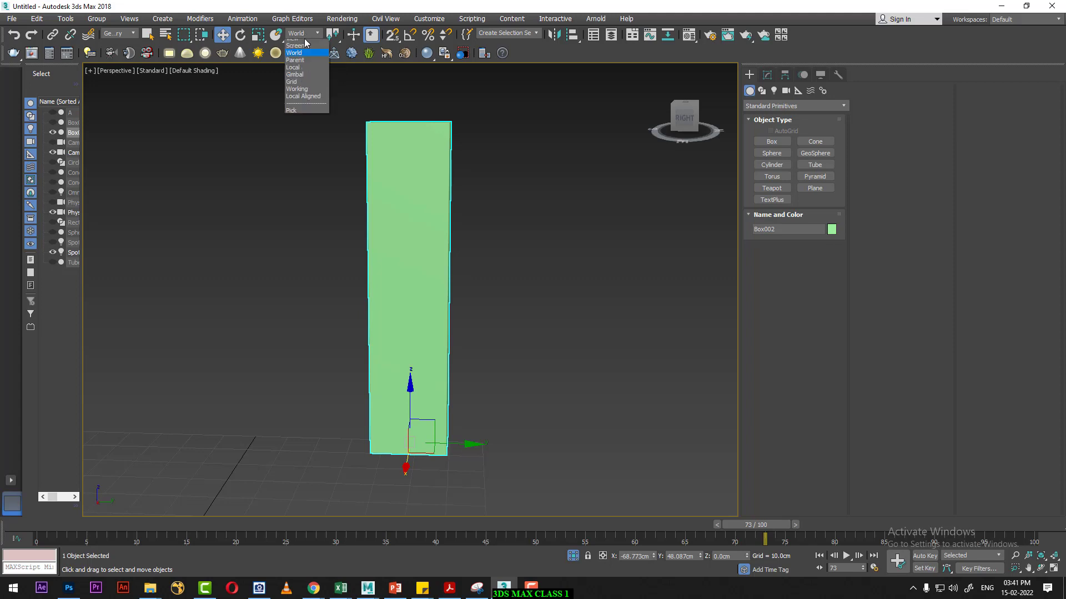
click(310, 51)
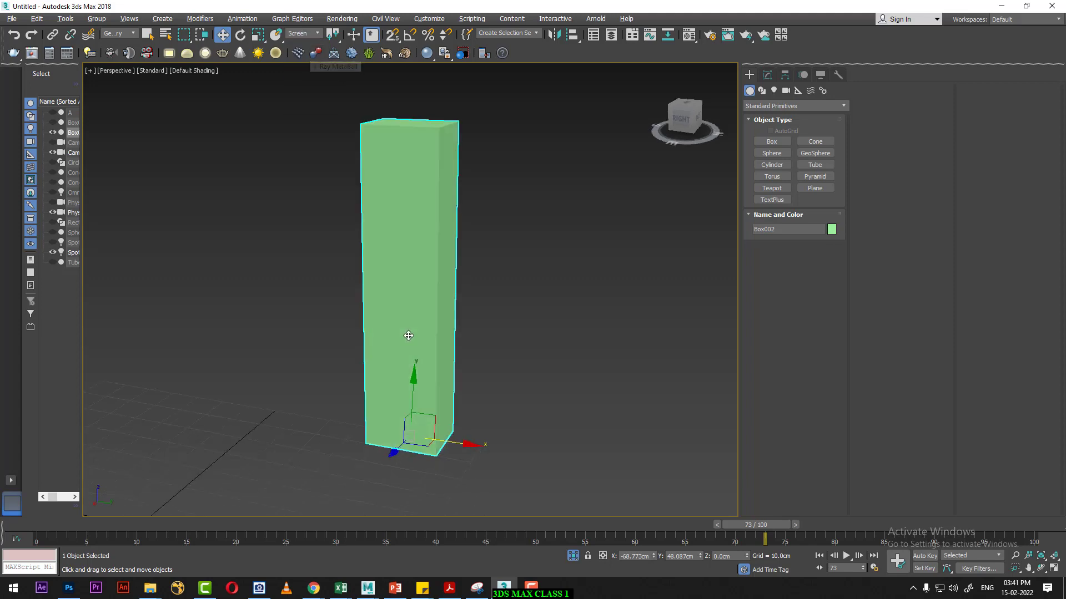
alt+middle_drag(399, 254, 394, 328)
alt+middle_drag(312, 113, 487, 392)
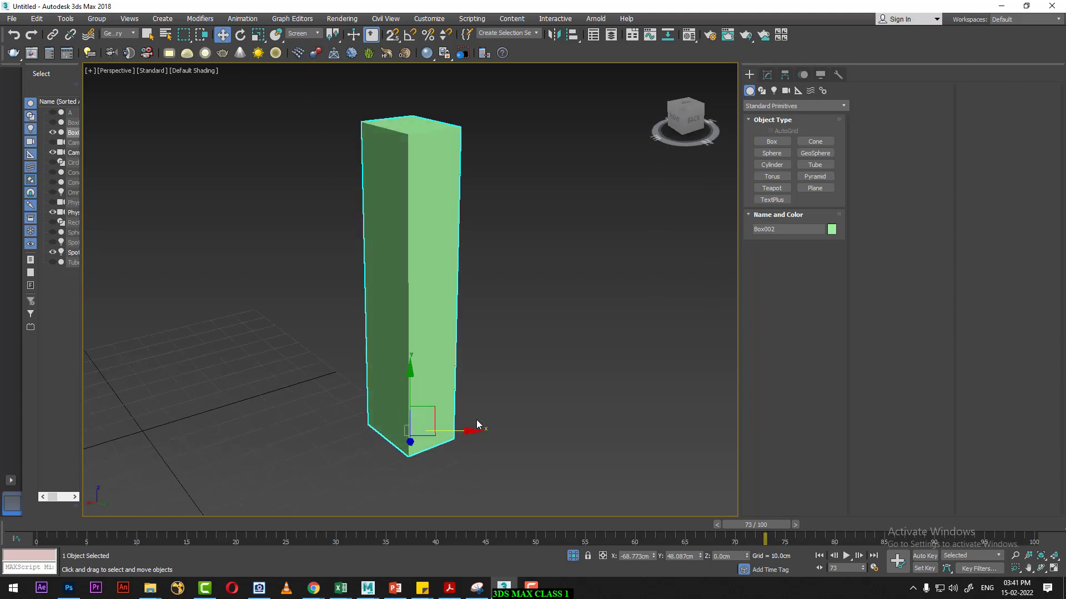
click(305, 33)
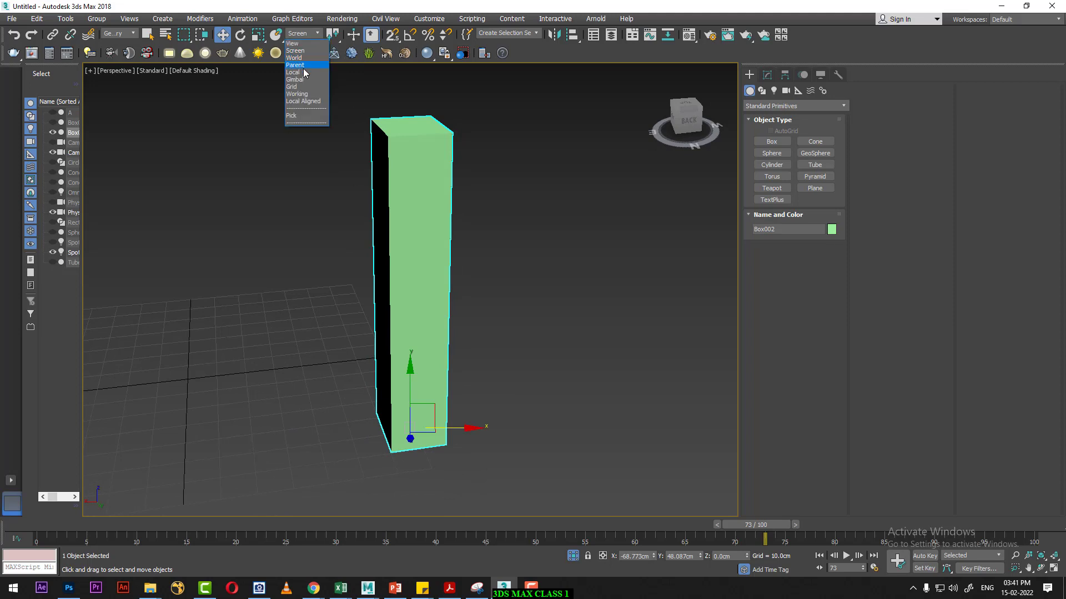
click(304, 73)
mouse_move(416, 293)
alt+middle_down()
mouse_move(528, 385)
mouse_move(554, 378)
alt+middle_up()
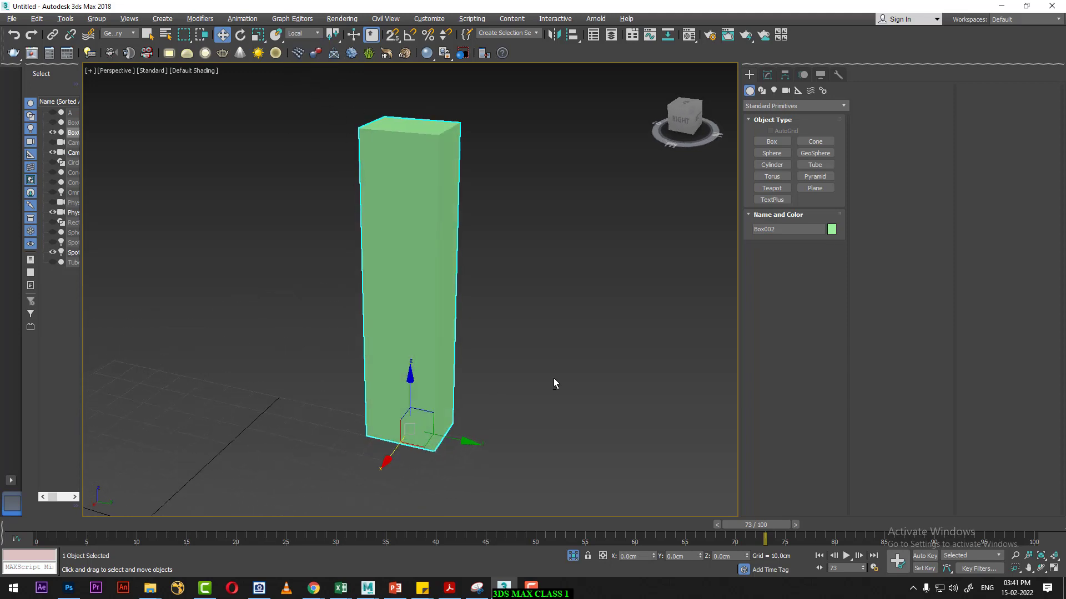
- Rotate Box002 so it tilts steeply to the right, then return to Move
key(e)
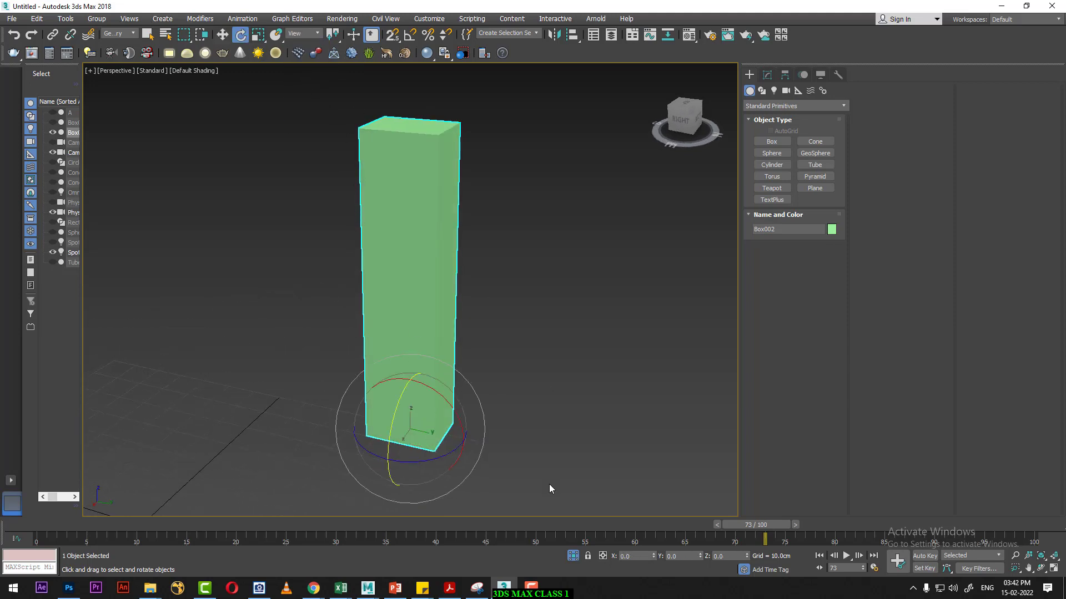
drag(457, 407, 480, 419)
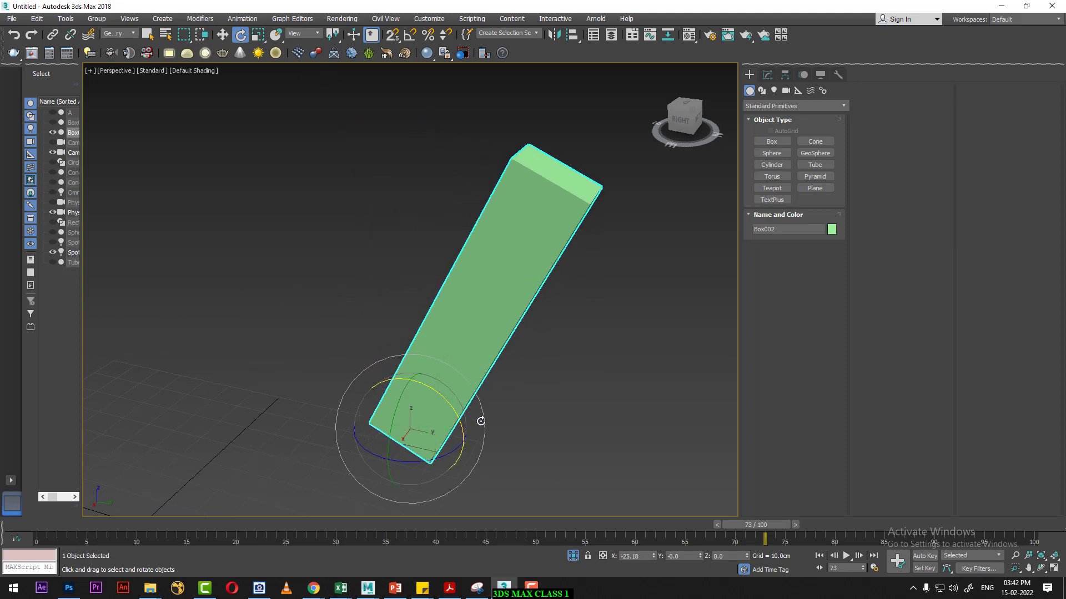
key(w)
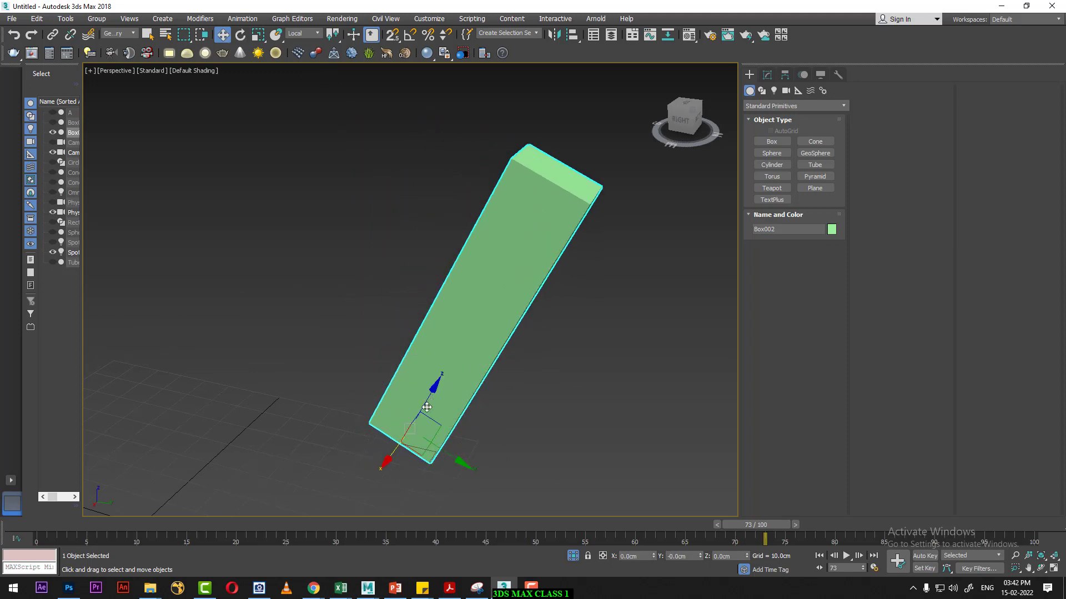
alt+middle_drag(427, 407, 517, 305)
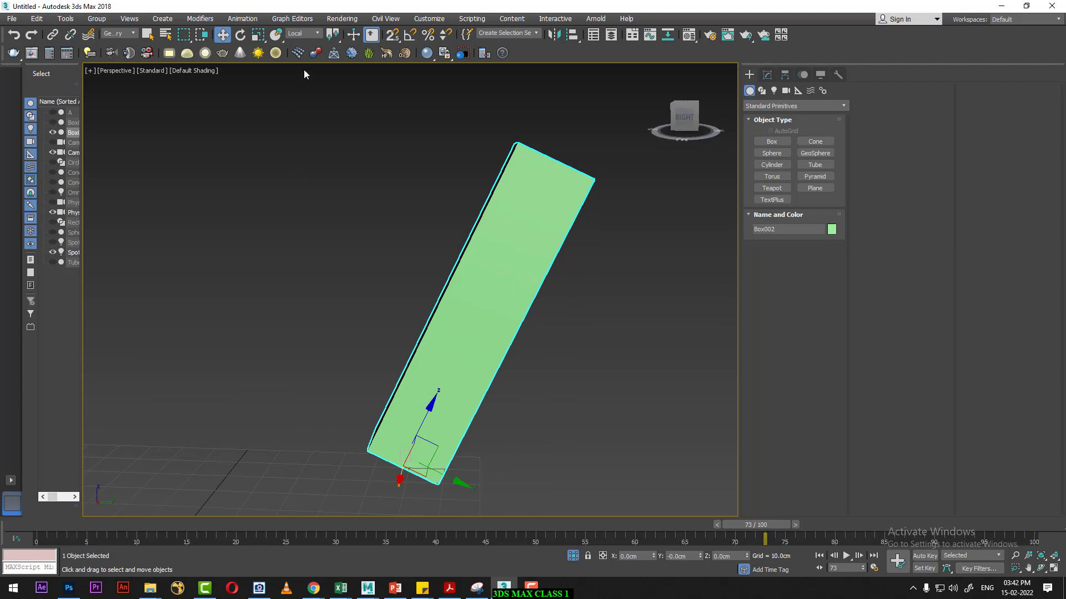
- Try the View, World and Local coordinate systems, ending on World
click(300, 34)
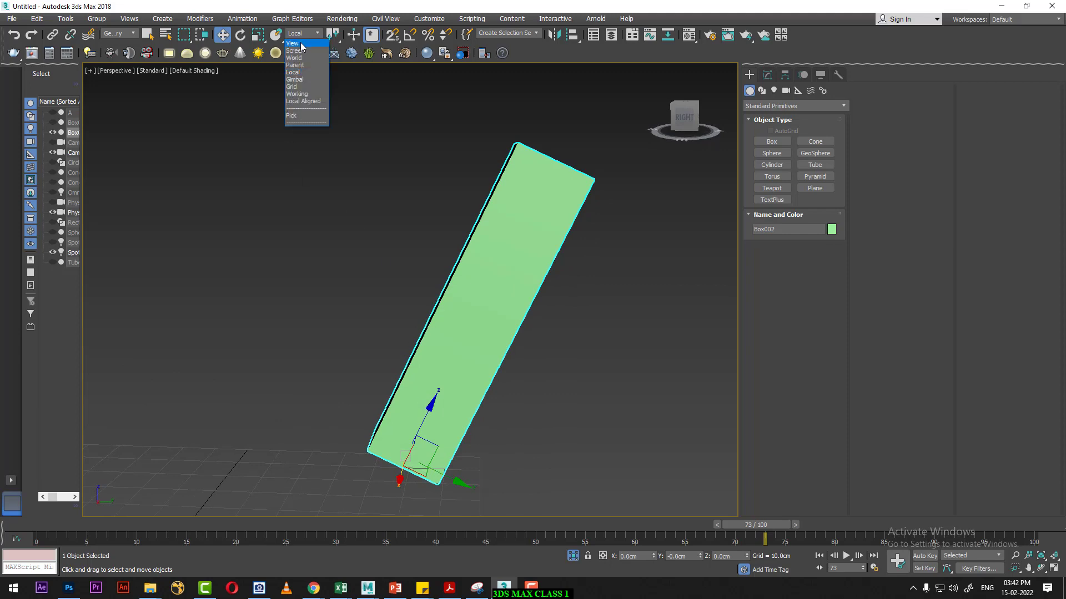
click(301, 44)
click(305, 33)
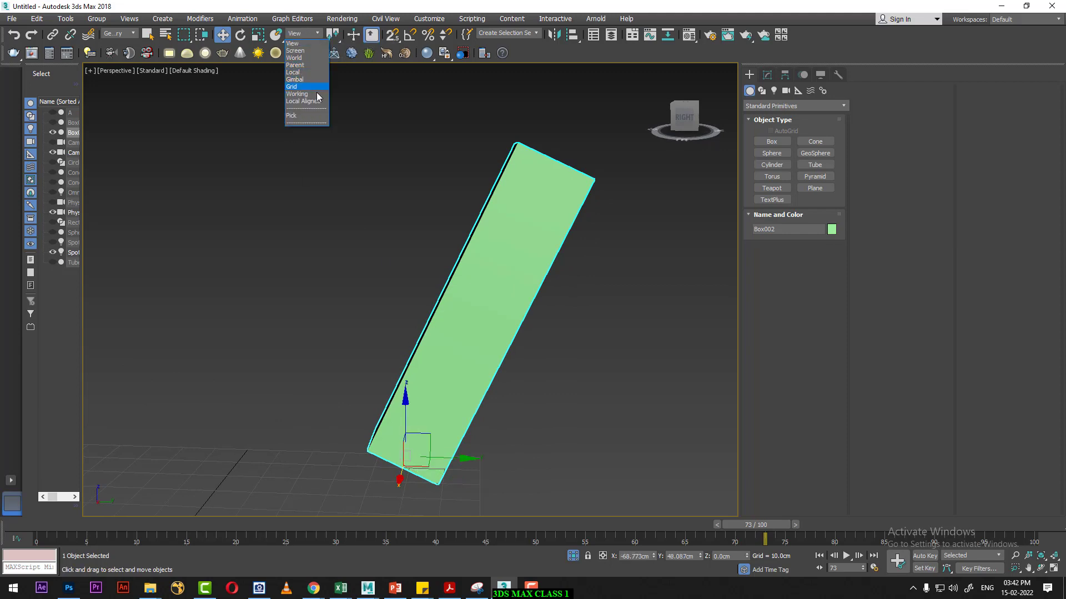
click(304, 58)
click(306, 72)
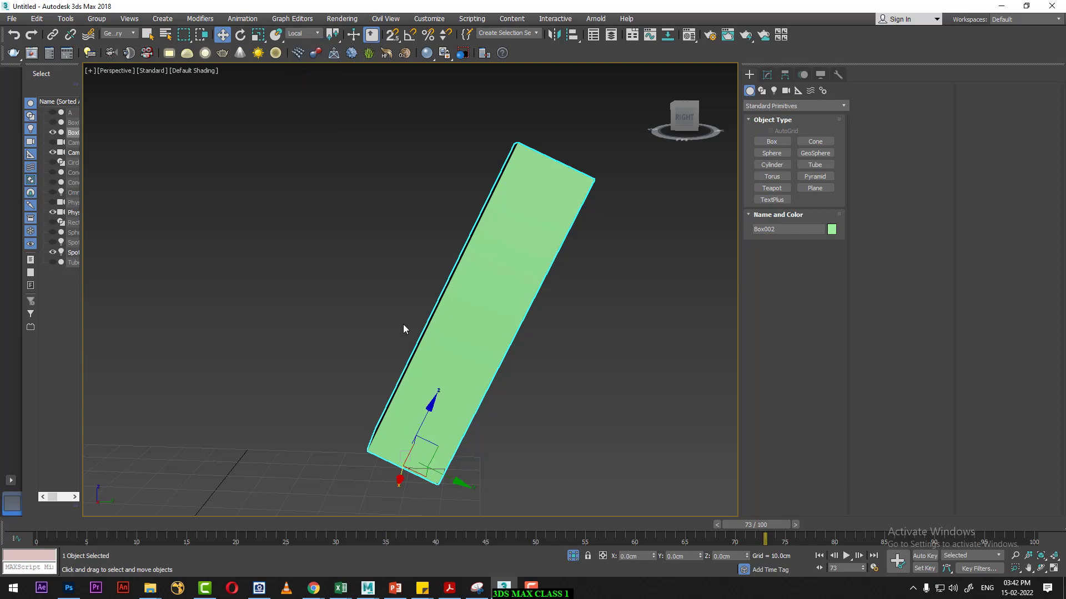
click(302, 32)
click(302, 58)
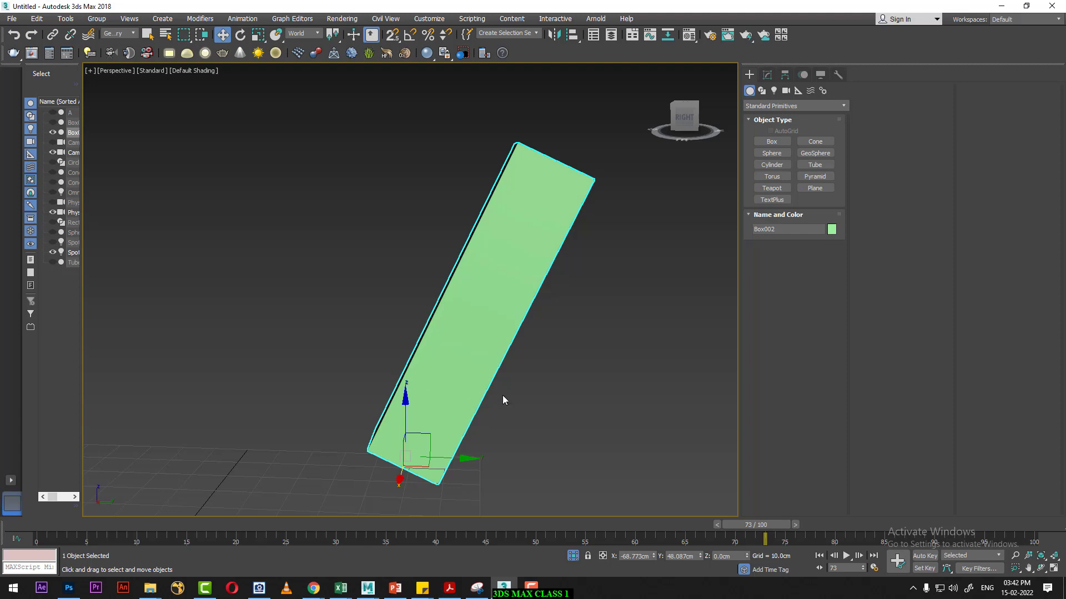
- Toggle the transform centre between Use Pivot Point Center and Use Transform Coordinate Center, ending on Transform Coordinate Center
click(332, 35)
click(337, 40)
drag(334, 40, 338, 91)
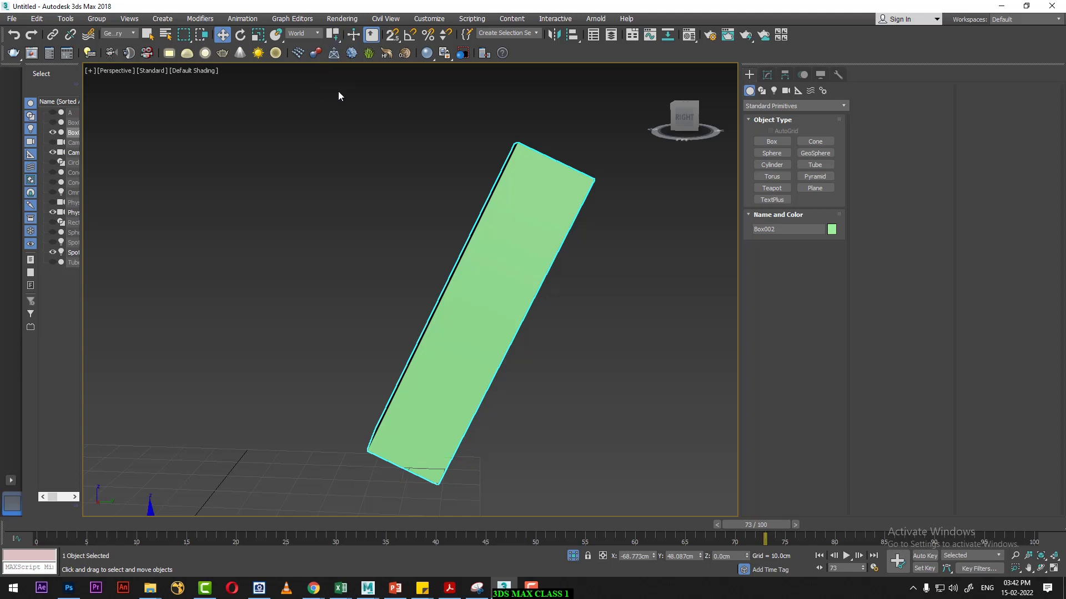
scroll(460, 343, down, 5)
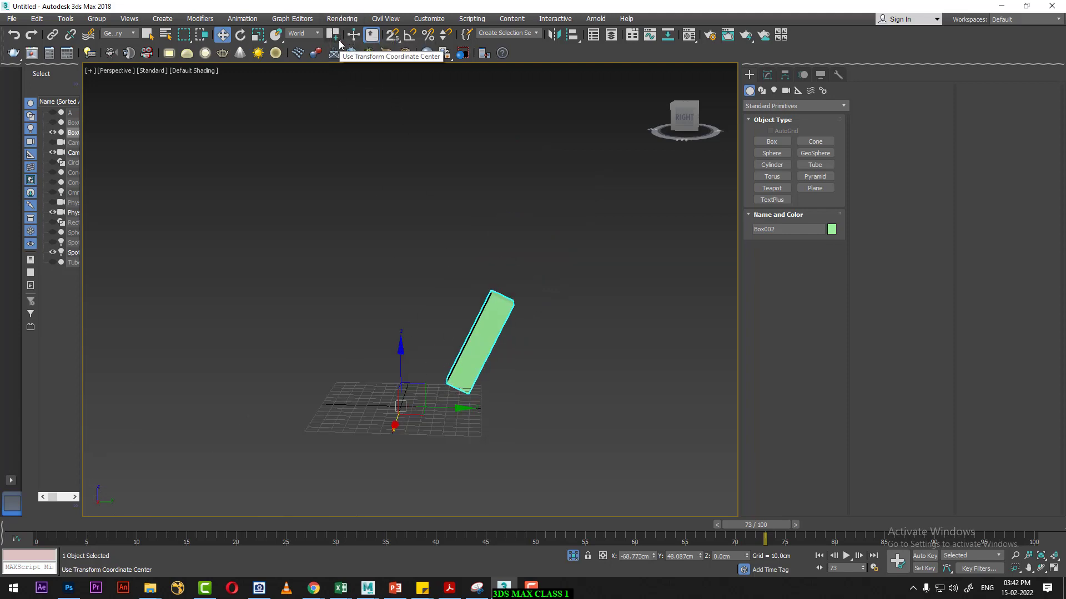
drag(338, 40, 339, 87)
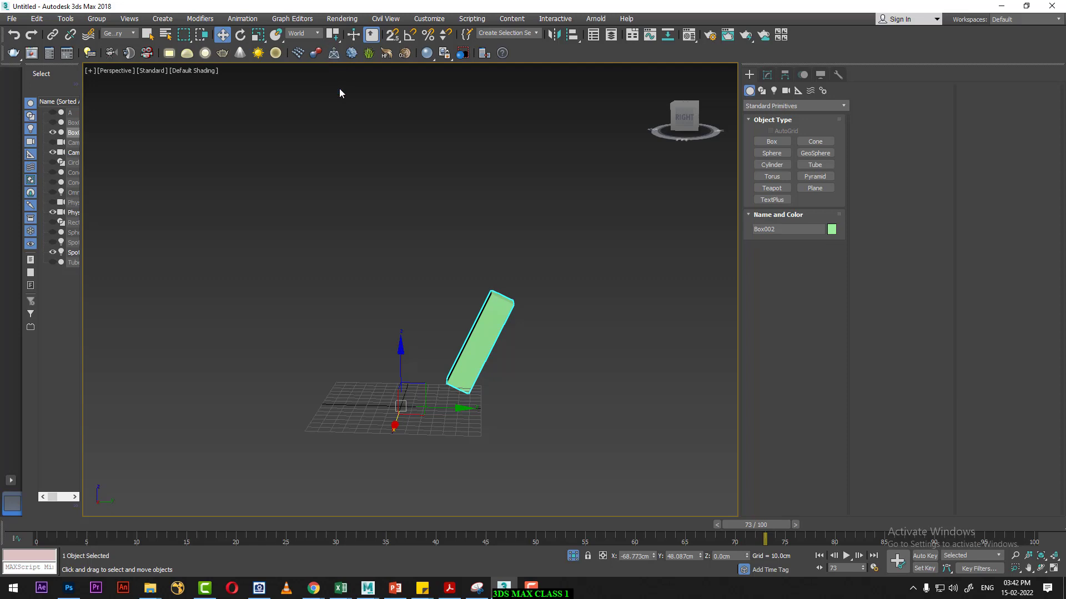
drag(337, 54, 339, 56)
click(338, 70)
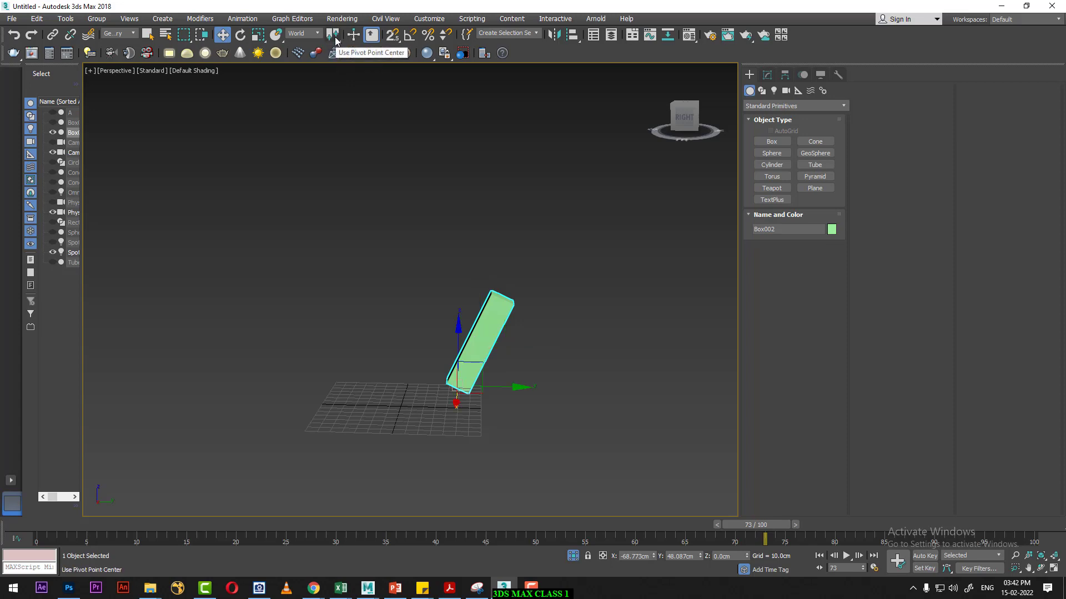
drag(335, 40, 337, 62)
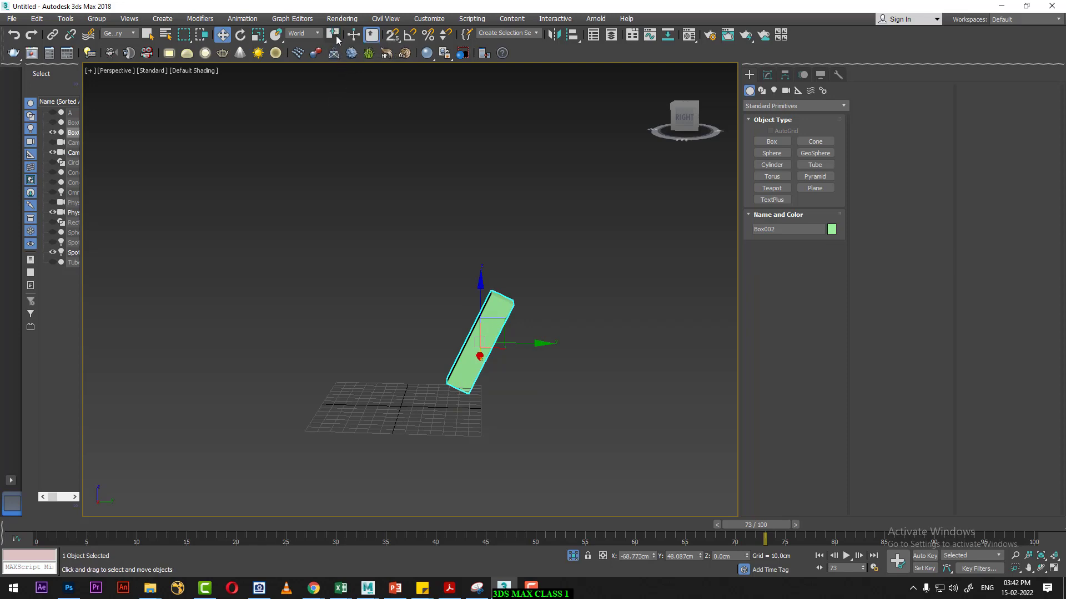
drag(336, 35, 340, 92)
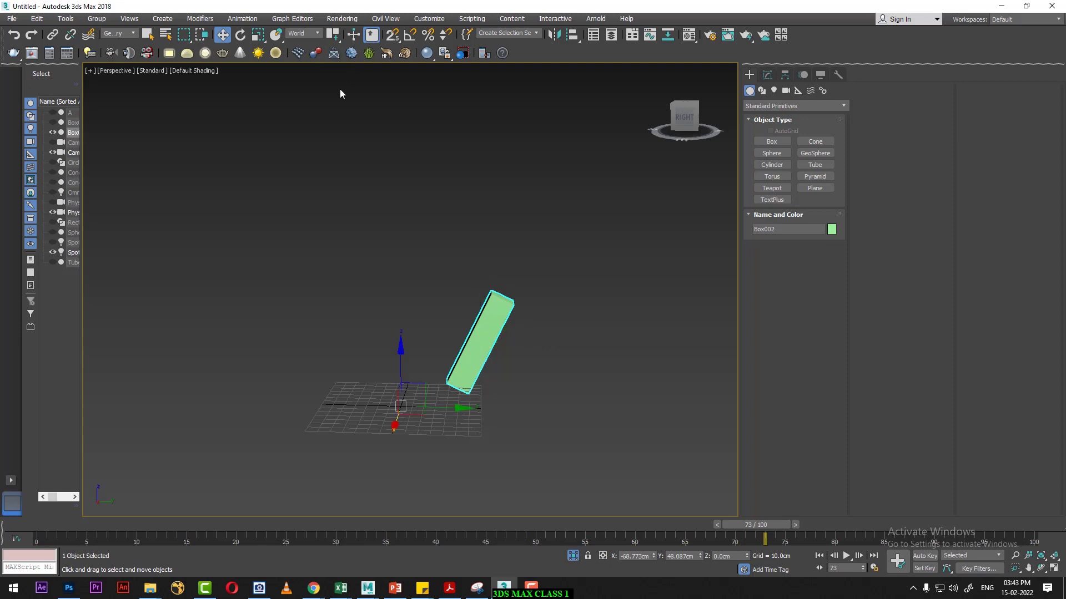
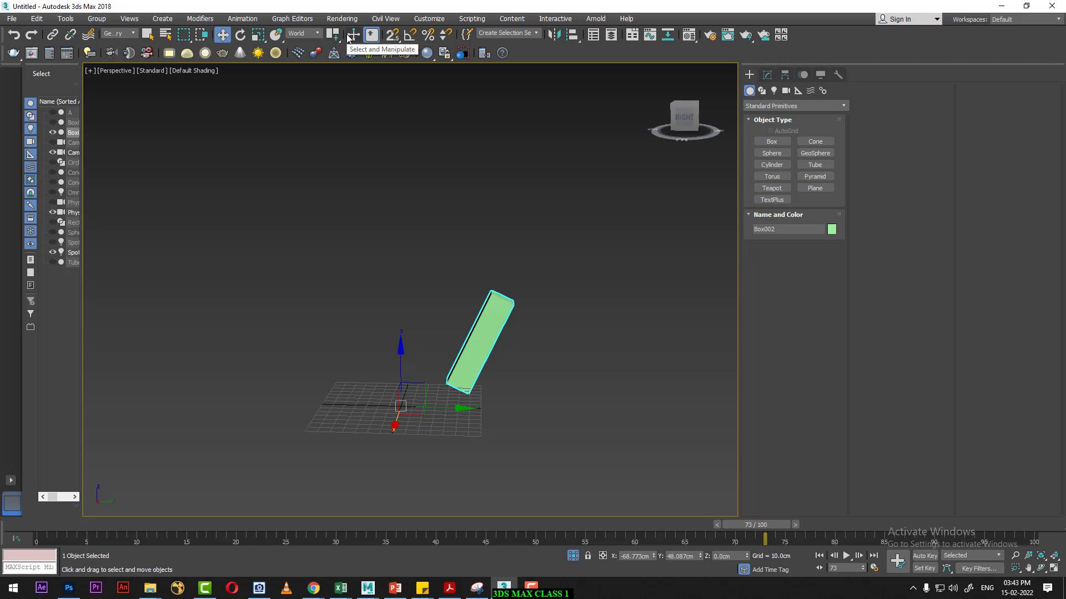
- Set Use Pivot Point Center and move the tilted green box back toward the grid origin
click(352, 37)
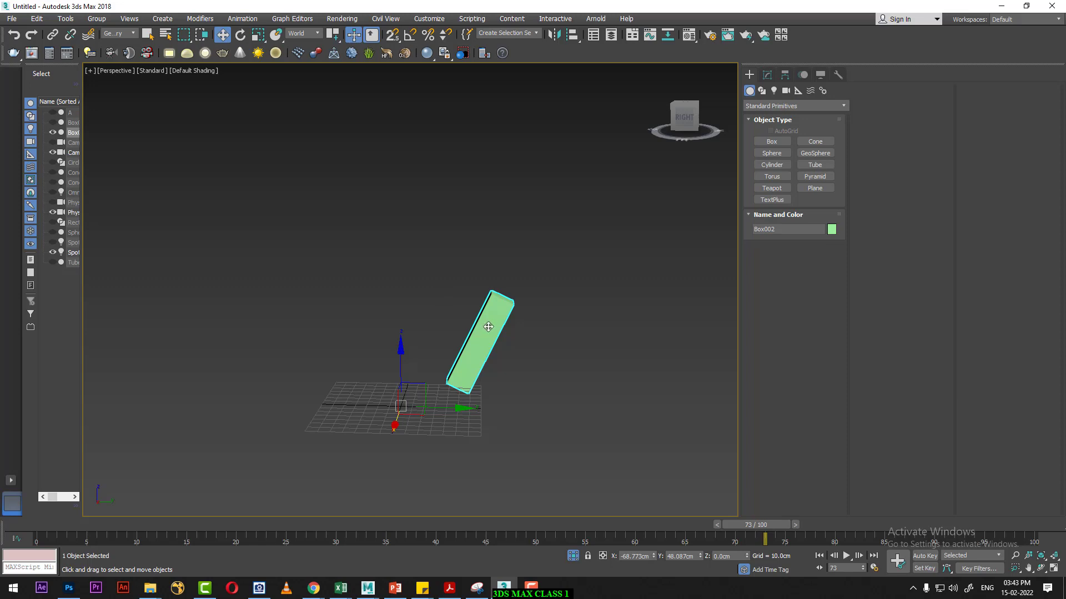
drag(488, 327, 464, 405)
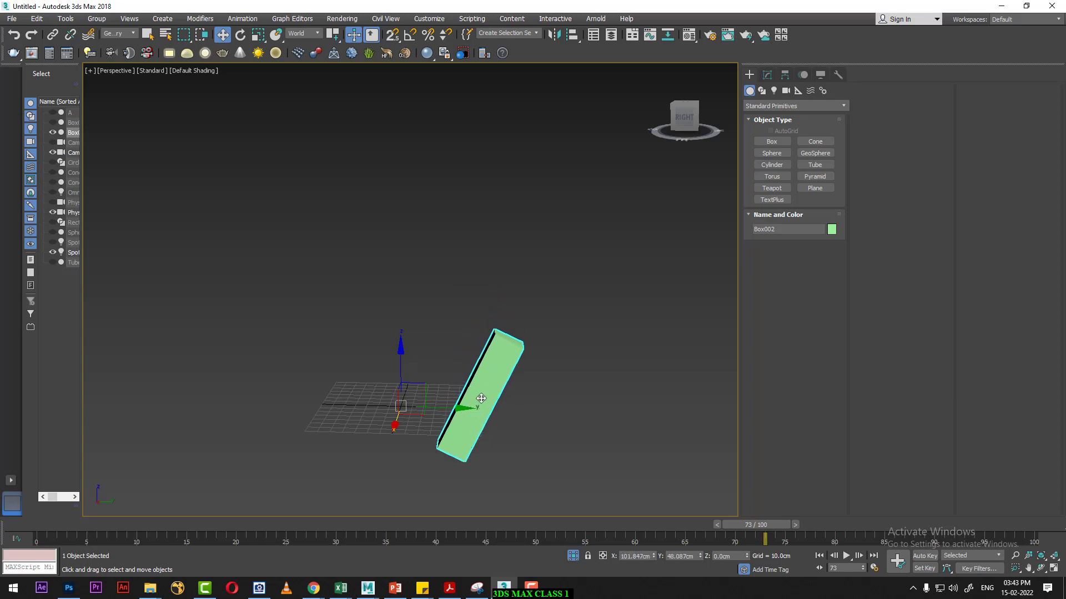
click(360, 37)
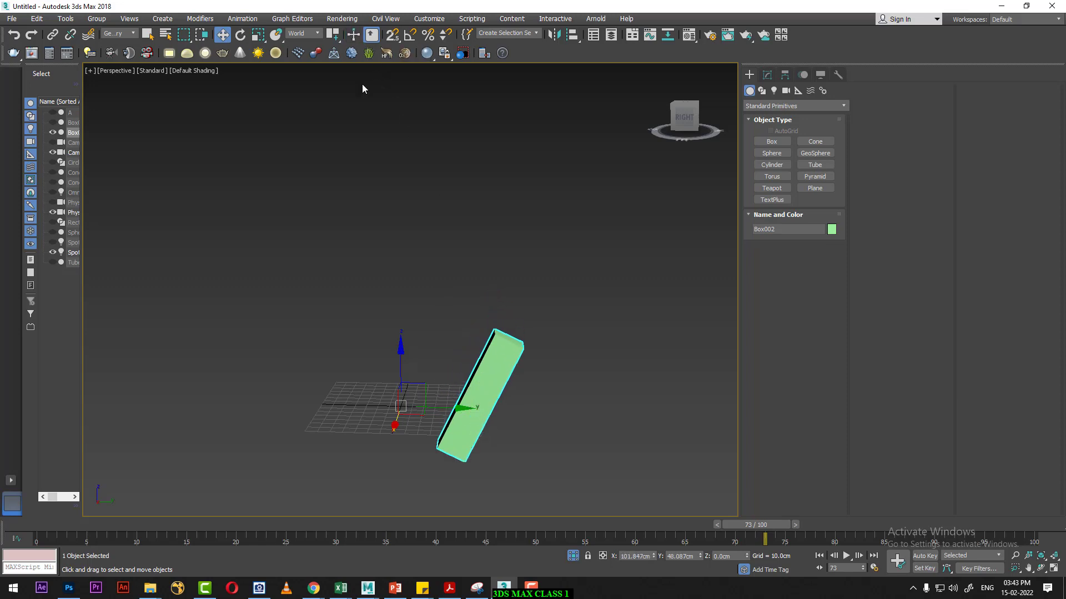
click(336, 38)
drag(336, 39, 334, 74)
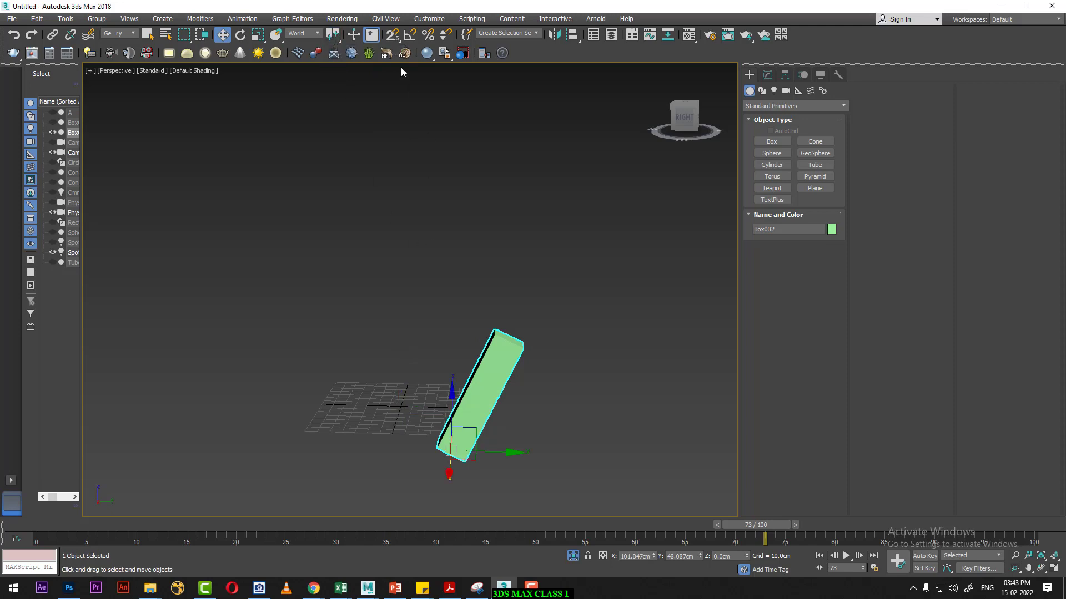
click(355, 35)
drag(480, 355, 416, 344)
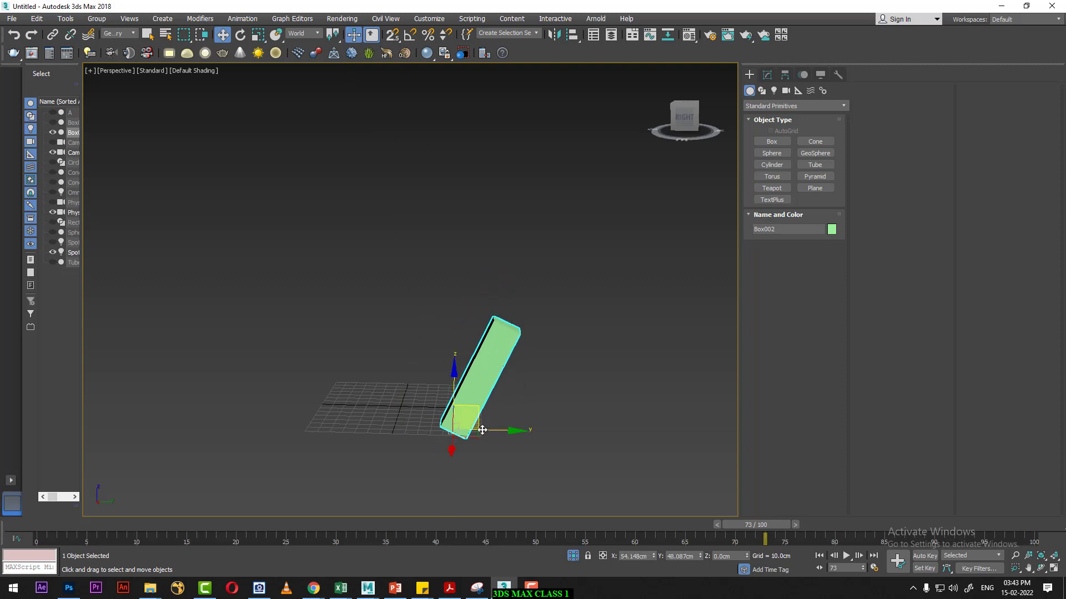
mouse_move(467, 418)
mouse_down()
mouse_move(344, 382)
mouse_move(434, 300)
mouse_up()
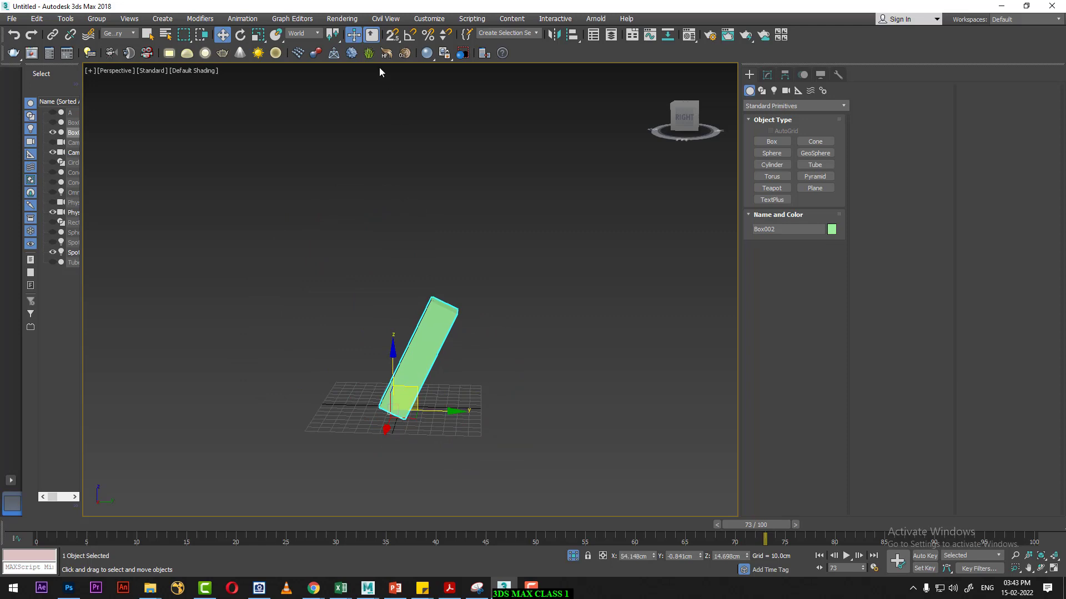
click(354, 35)
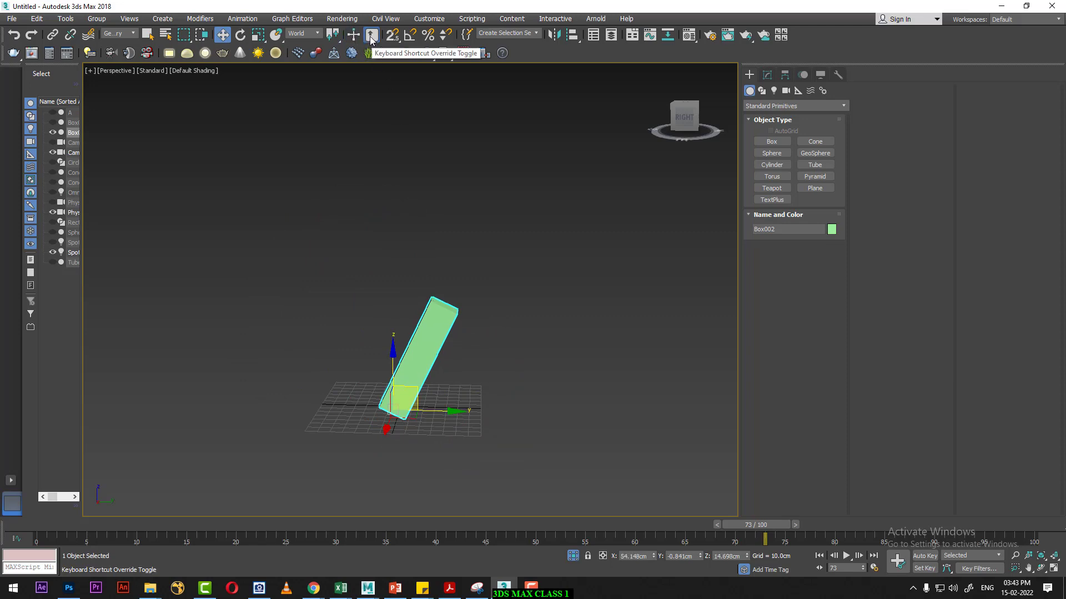
- Enable Keyboard Shortcut Override so plug-in shortcuts work, with Rotate active via E
click(370, 36)
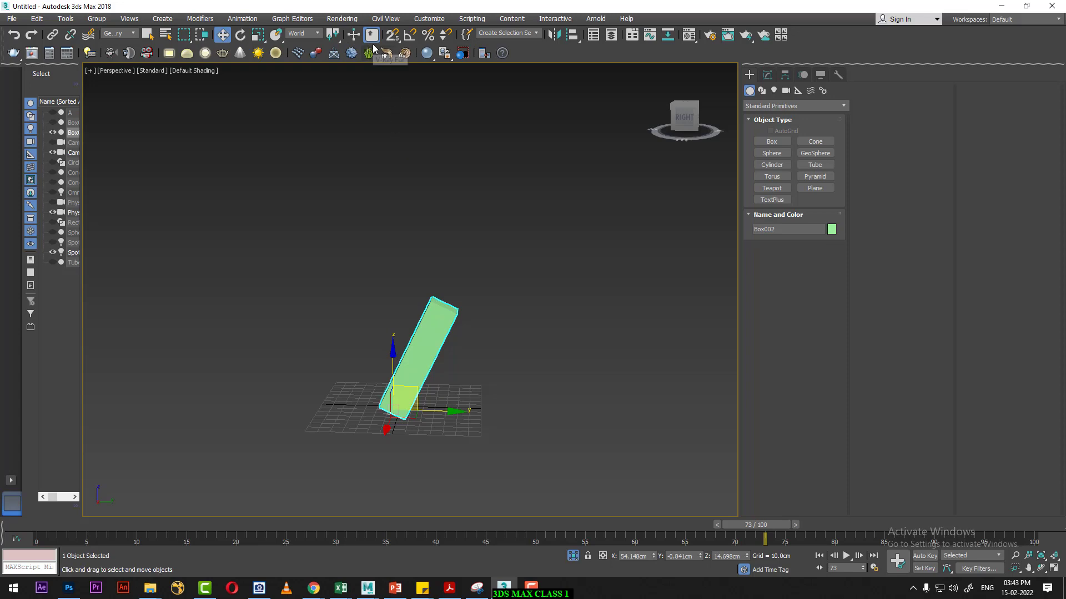
click(372, 37)
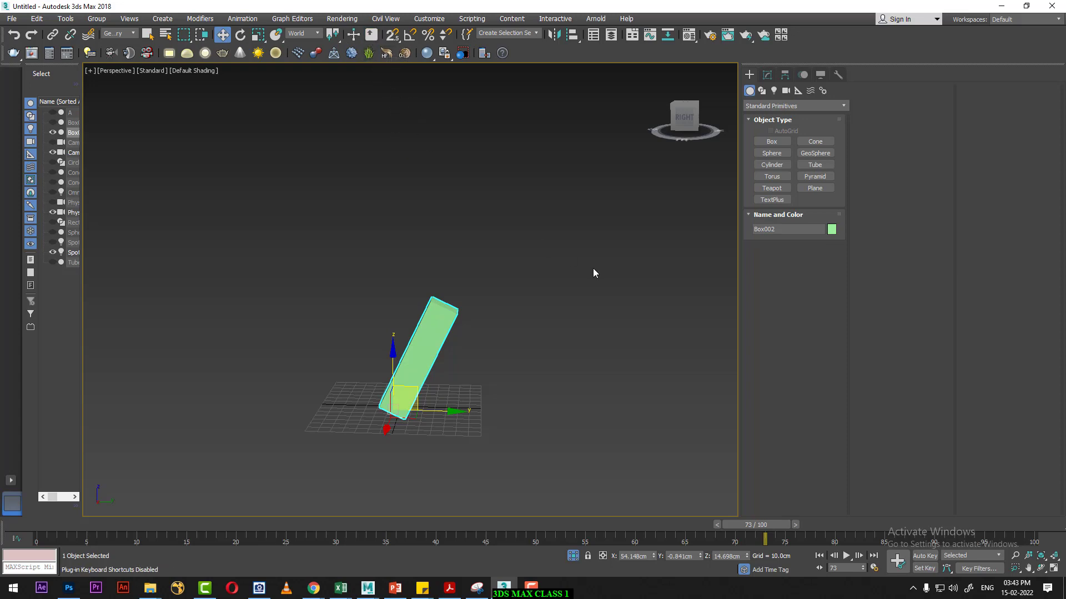
key(e)
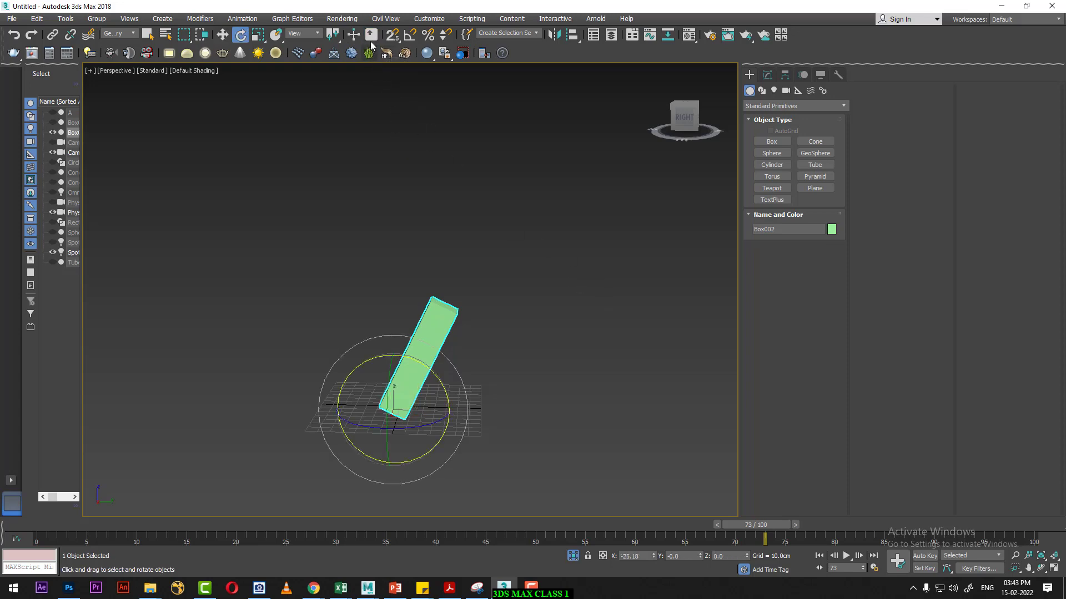
click(372, 37)
key(w)
key(e)
click(373, 41)
click(373, 36)
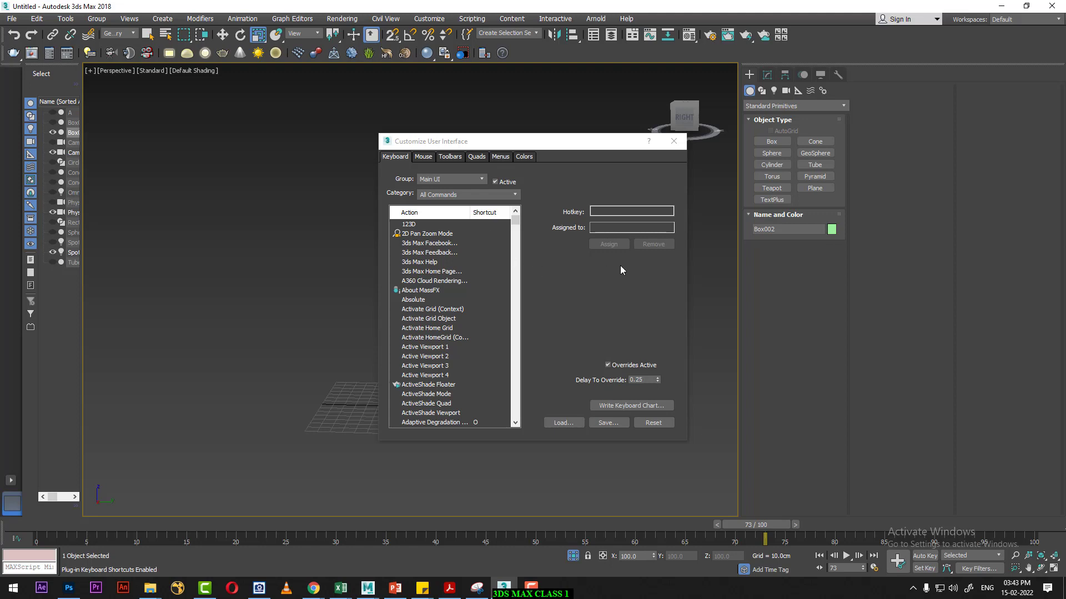
click(427, 244)
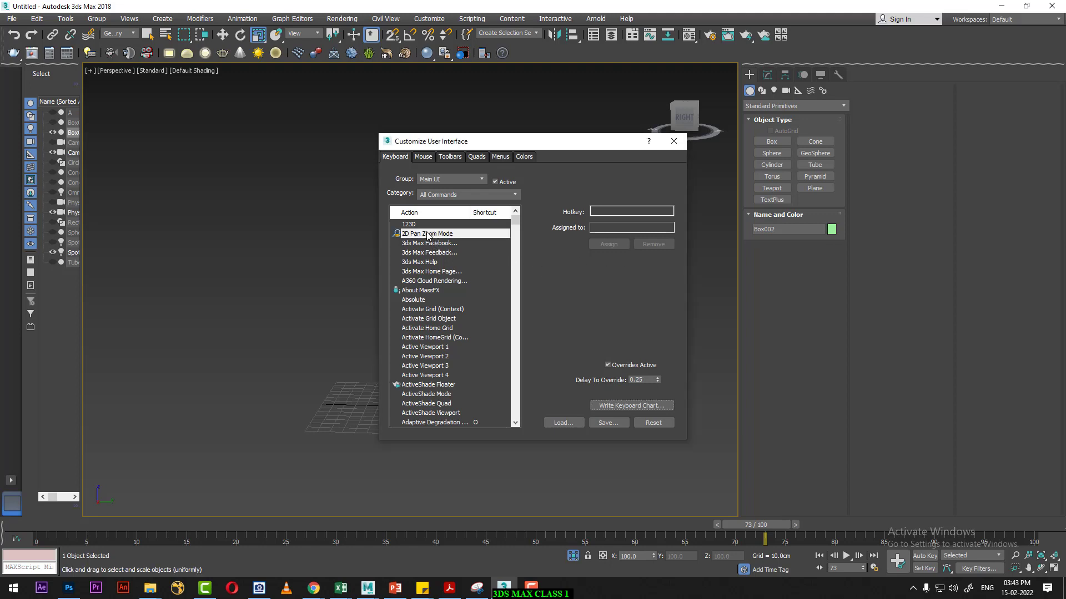
click(425, 309)
click(427, 348)
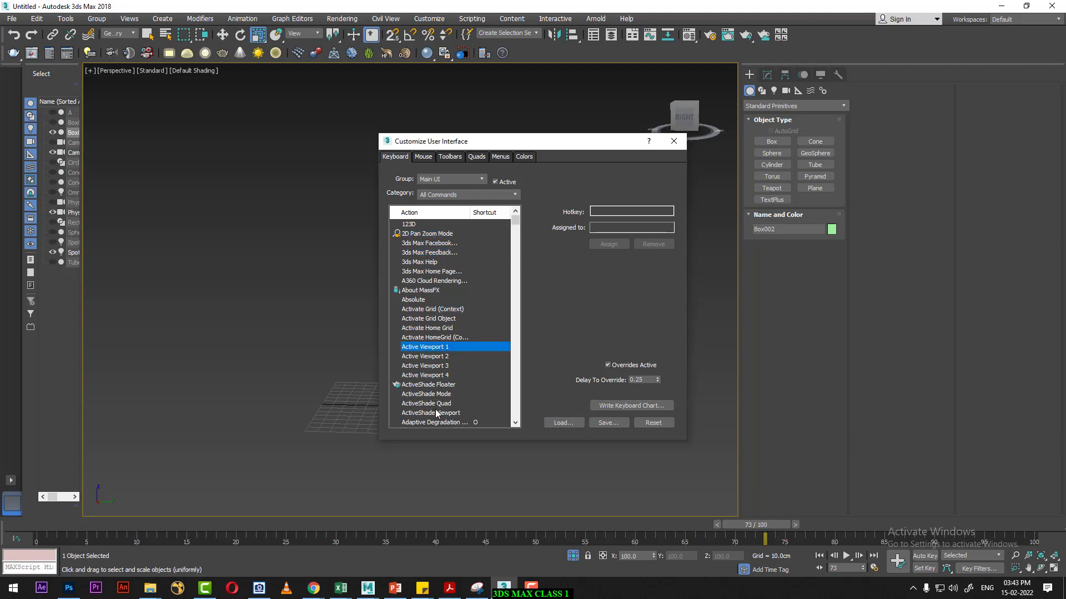
scroll(438, 407, down, 2)
scroll(441, 407, down, 2)
scroll(441, 406, down, 2)
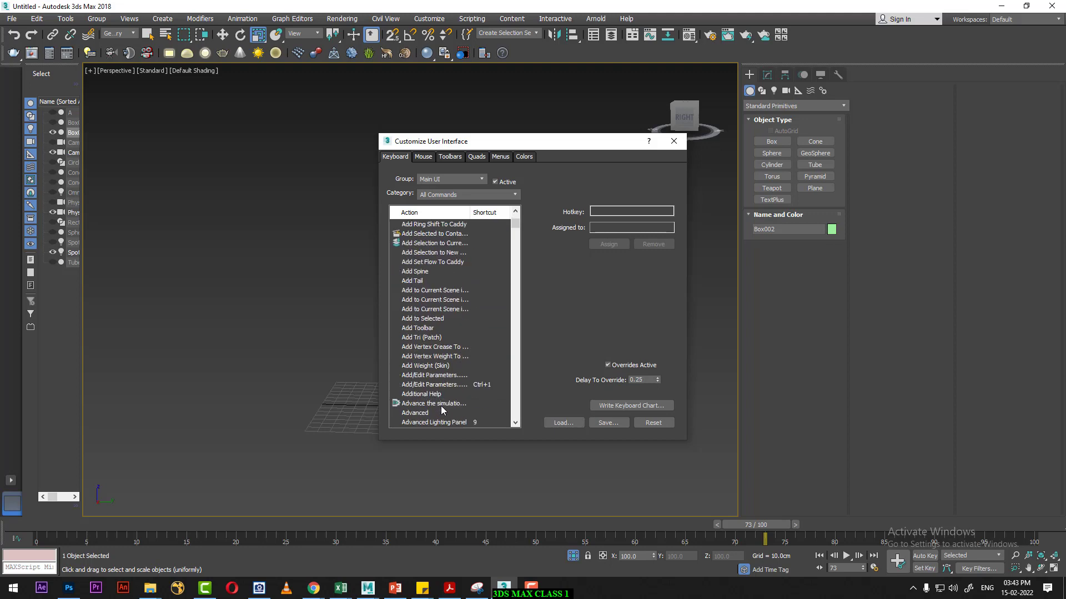
scroll(444, 399, down, 2)
click(445, 385)
scroll(436, 419, down, 5)
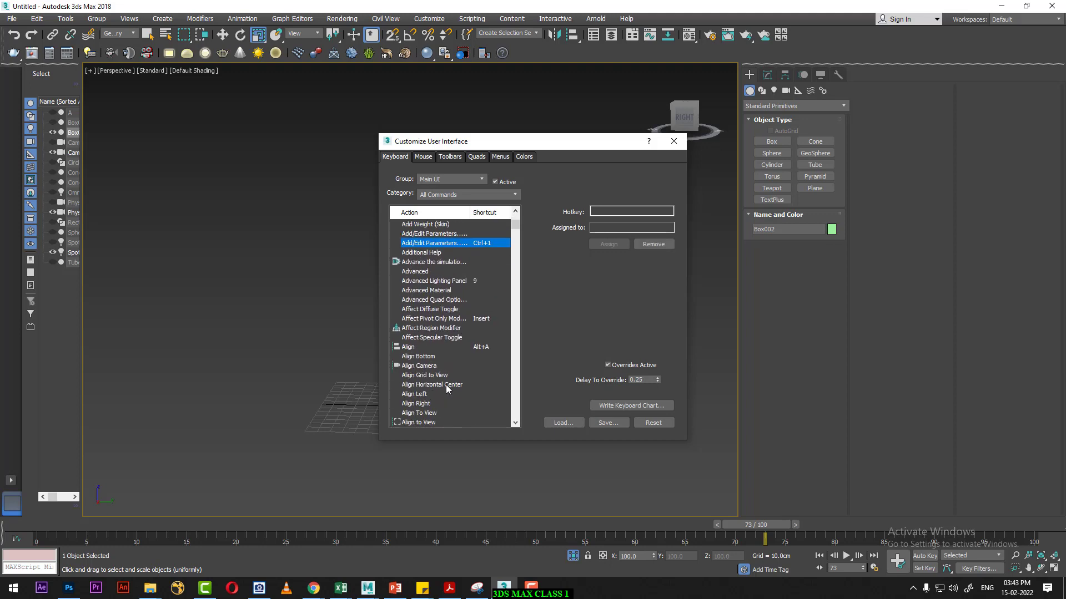
scroll(447, 416, down, 4)
click(436, 413)
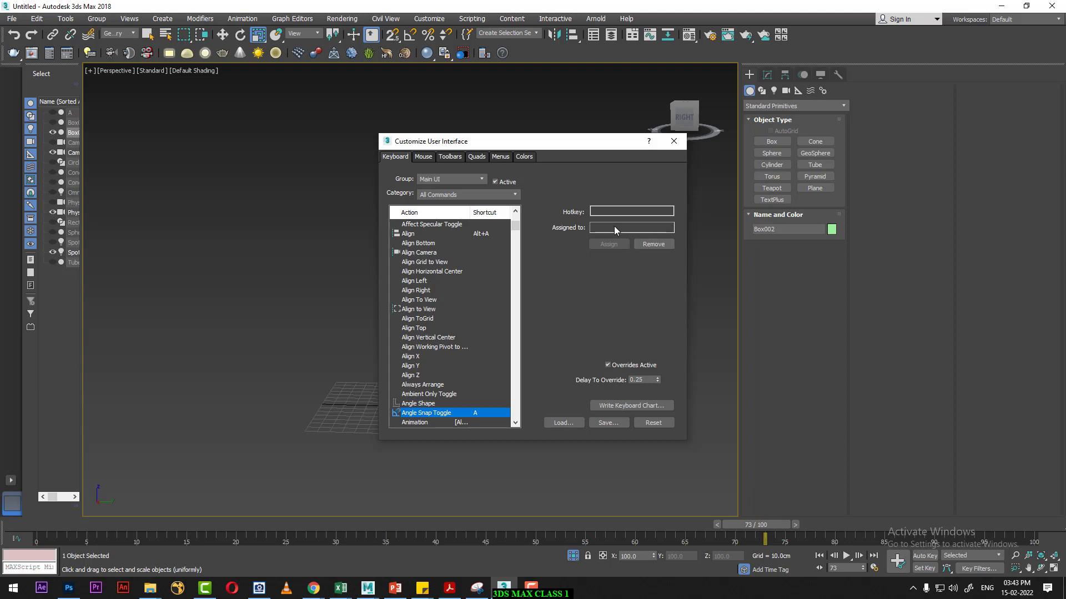
scroll(442, 396, down, 5)
scroll(442, 395, down, 2)
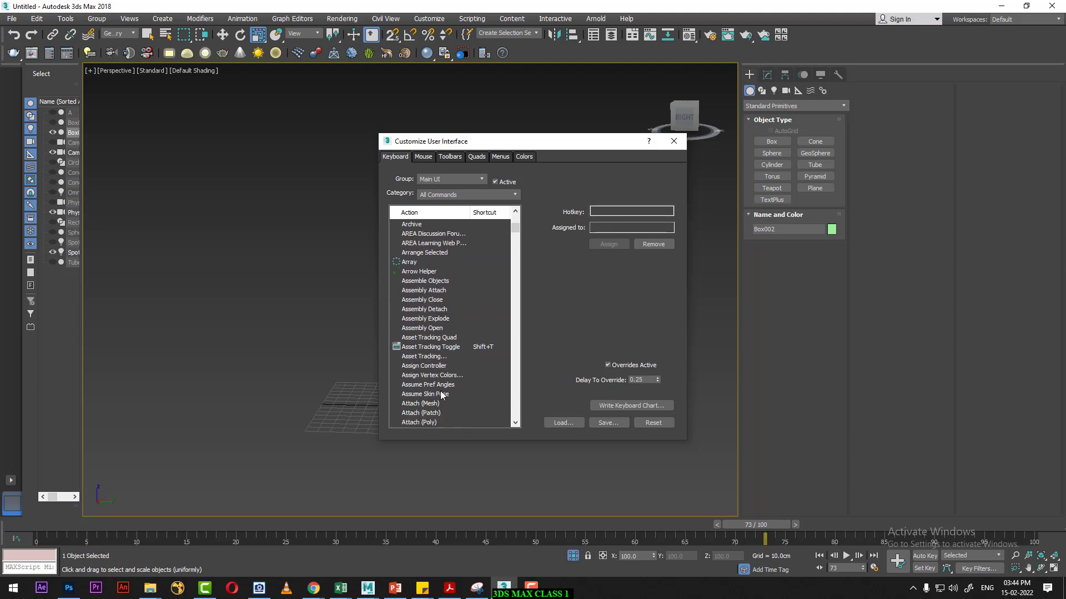
scroll(443, 398, down, 5)
scroll(452, 391, down, 4)
click(440, 300)
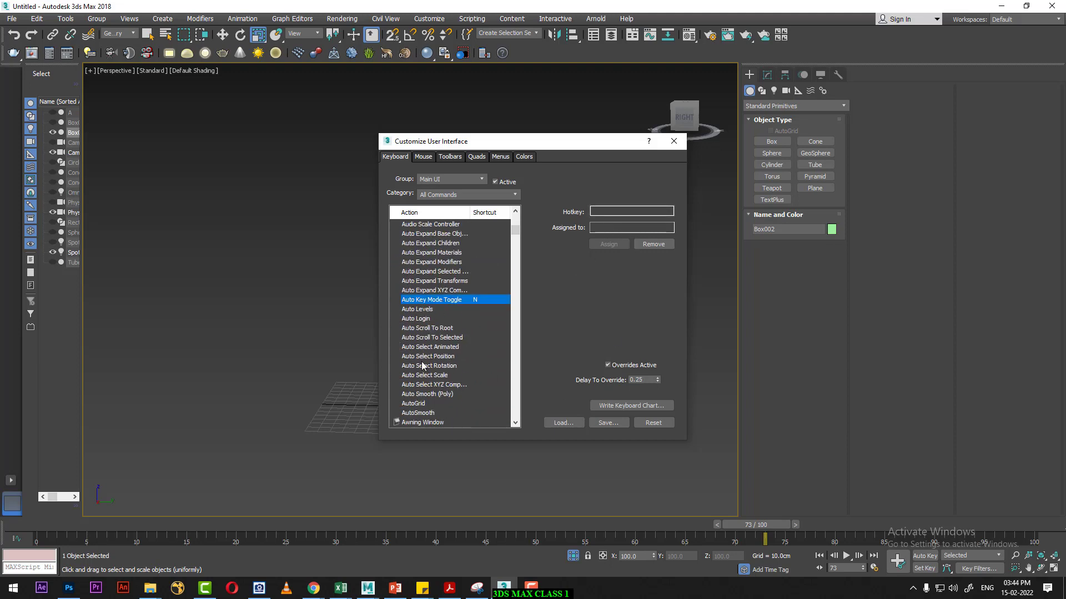
scroll(438, 333, down, 5)
scroll(435, 378, down, 5)
scroll(431, 413, down, 5)
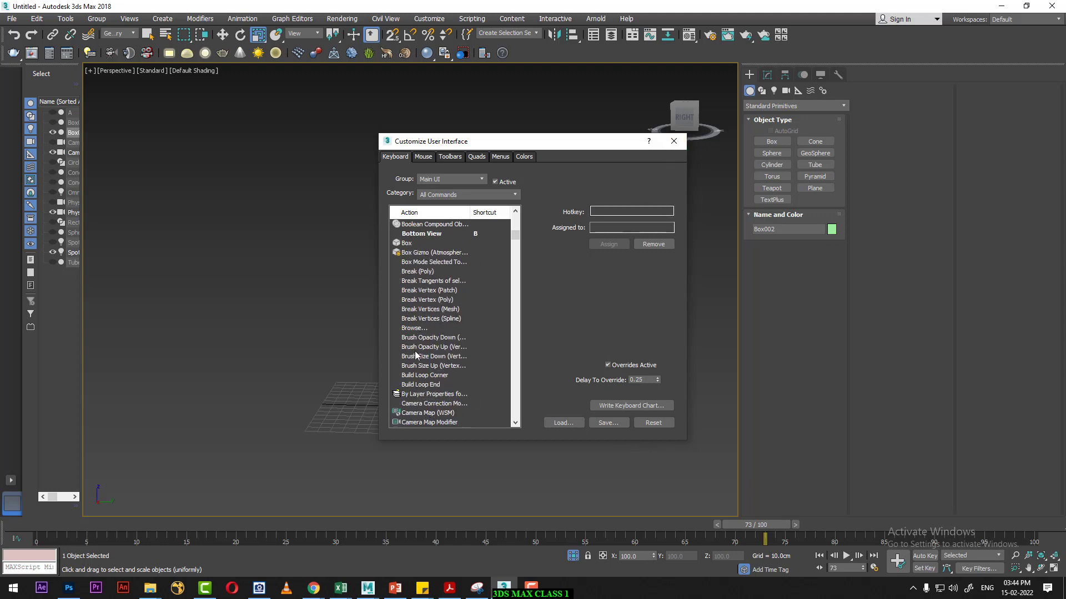
scroll(441, 399, down, 3)
scroll(446, 411, down, 4)
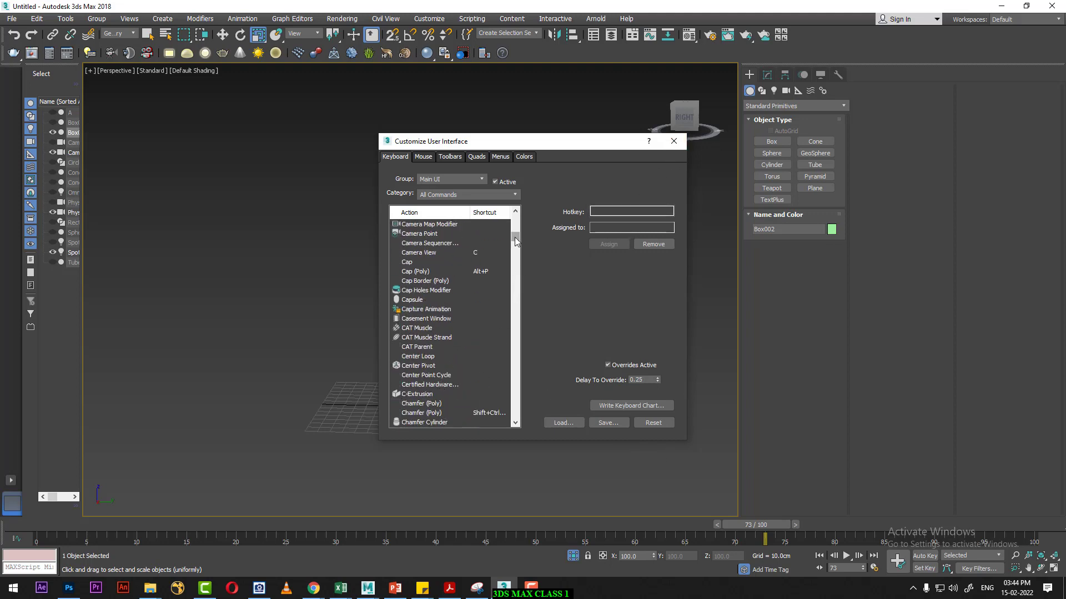
mouse_move(514, 237)
mouse_down()
mouse_move(516, 373)
mouse_move(503, 443)
mouse_up()
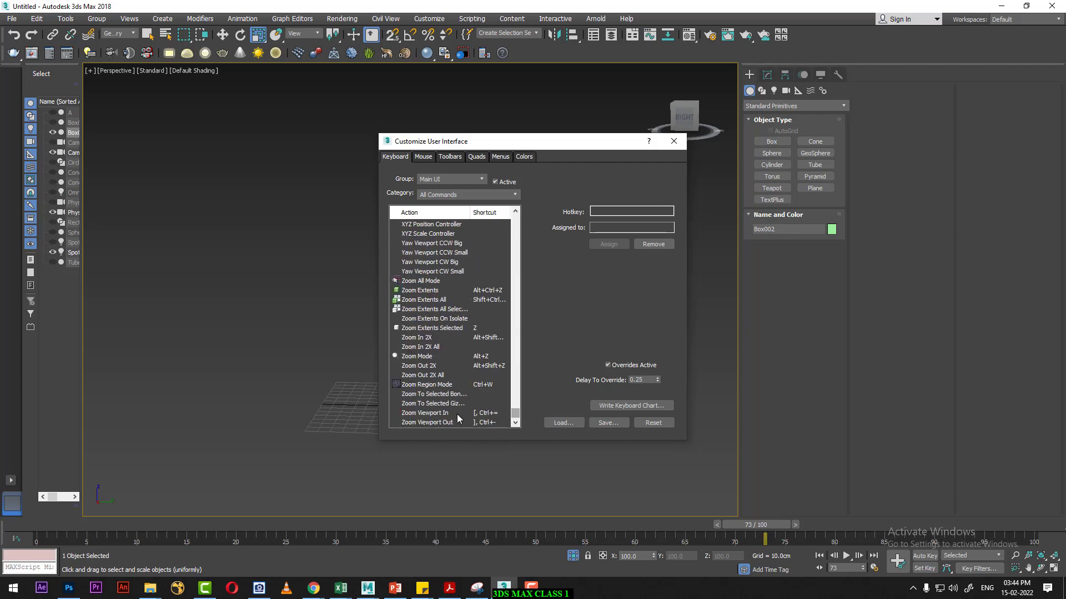
click(436, 395)
click(454, 328)
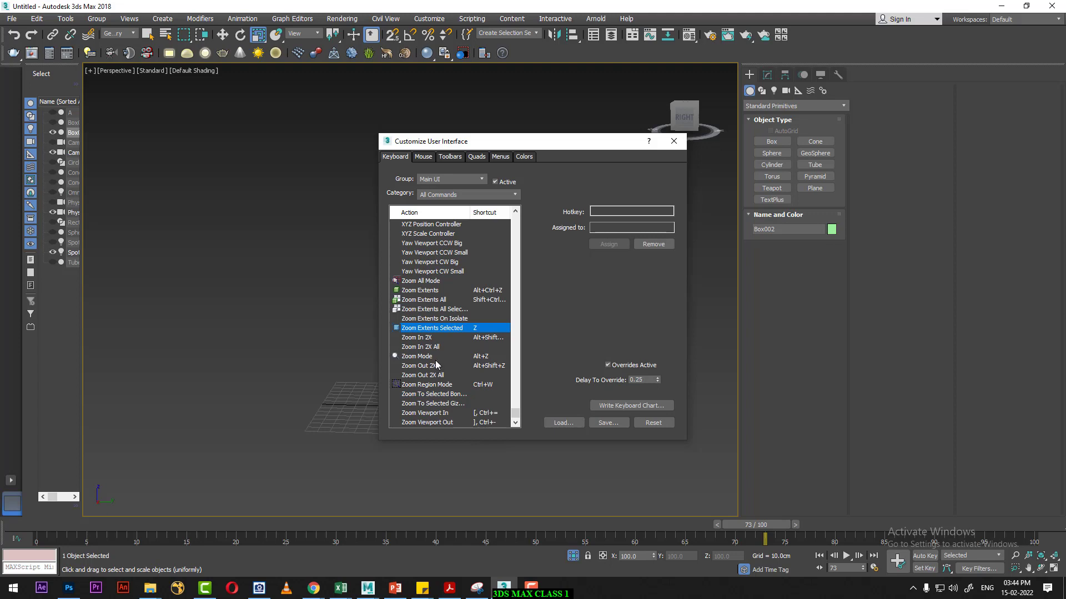
scroll(473, 346, up, 1)
scroll(461, 355, up, 2)
scroll(460, 355, up, 2)
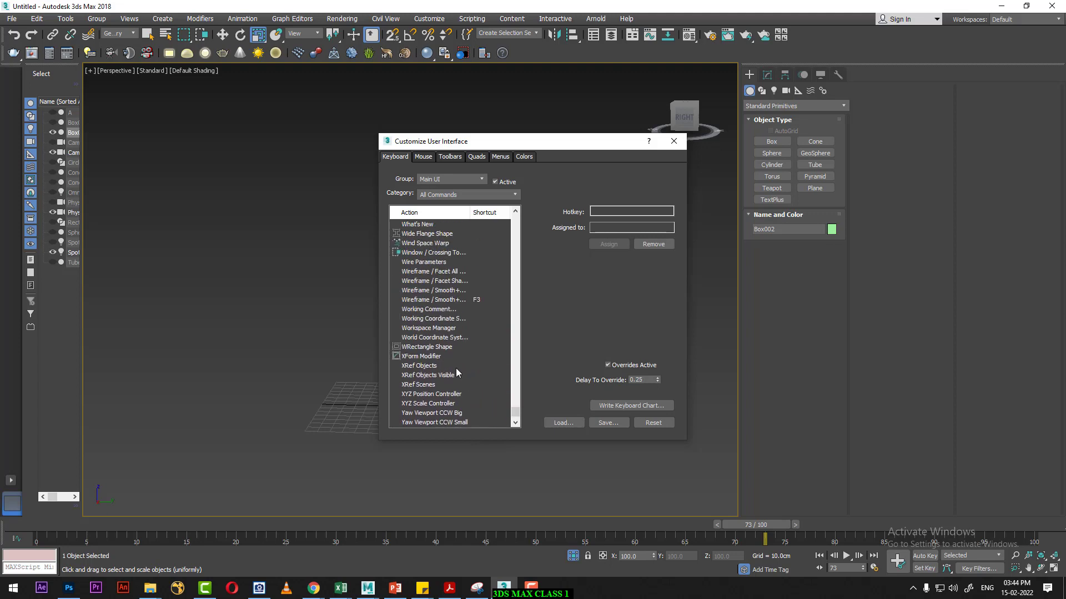
scroll(466, 341, up, 2)
click(452, 328)
scroll(448, 355, up, 2)
scroll(471, 308, up, 2)
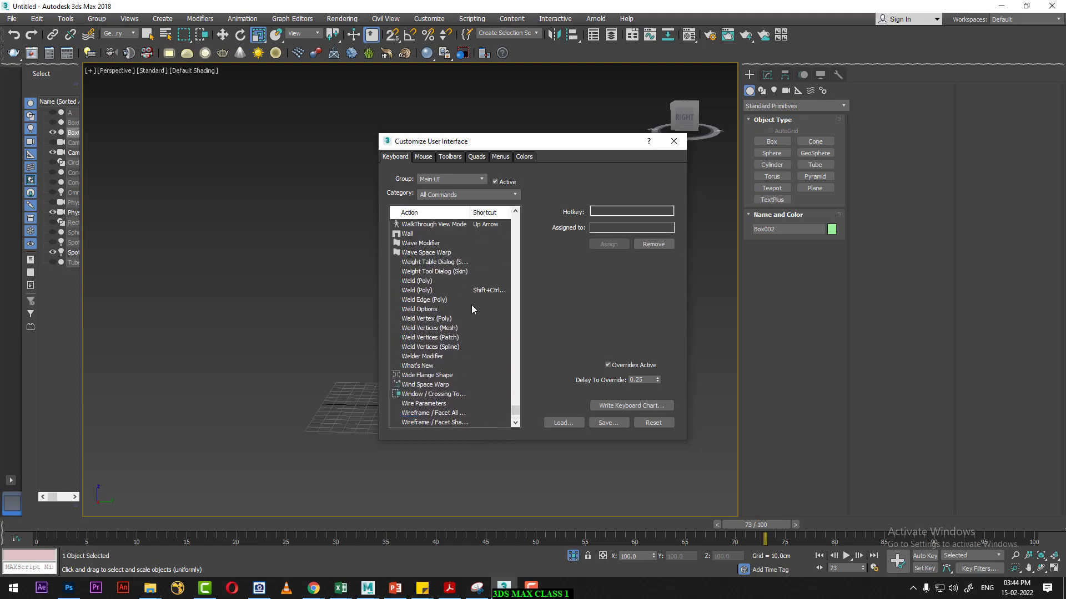
scroll(439, 286, up, 4)
scroll(439, 288, up, 4)
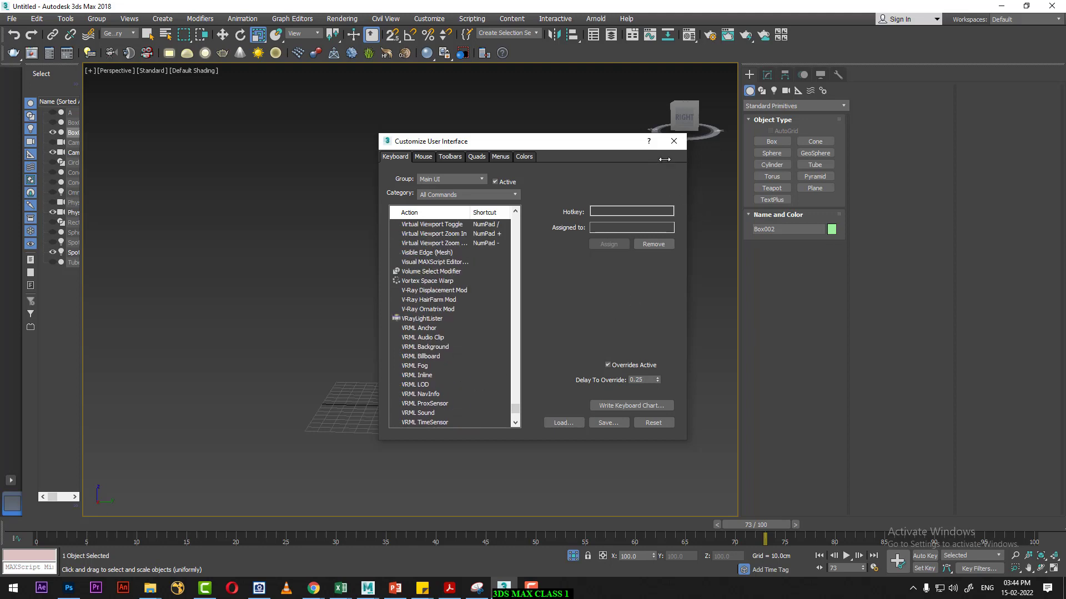
click(674, 141)
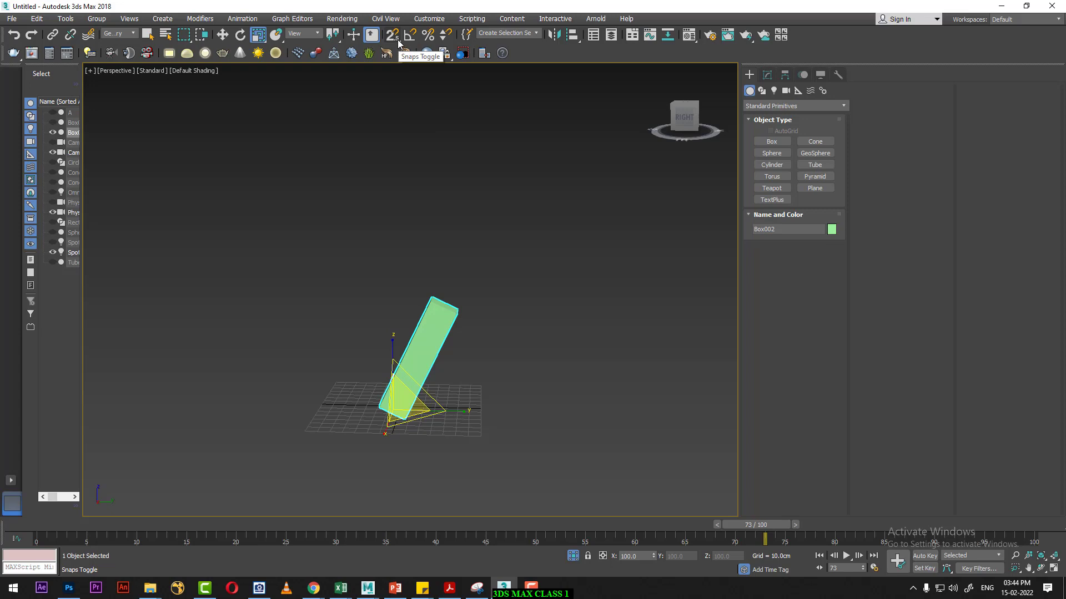
- Deselect the box and leave spinner, percent, 2.5D and angle snapping all switched off
click(462, 381)
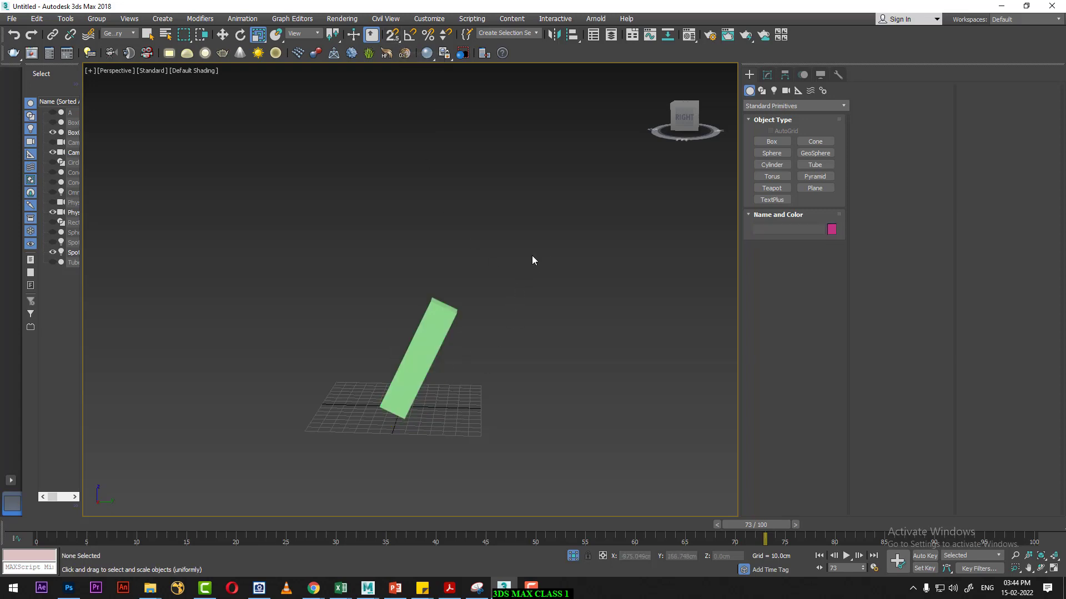
click(393, 35)
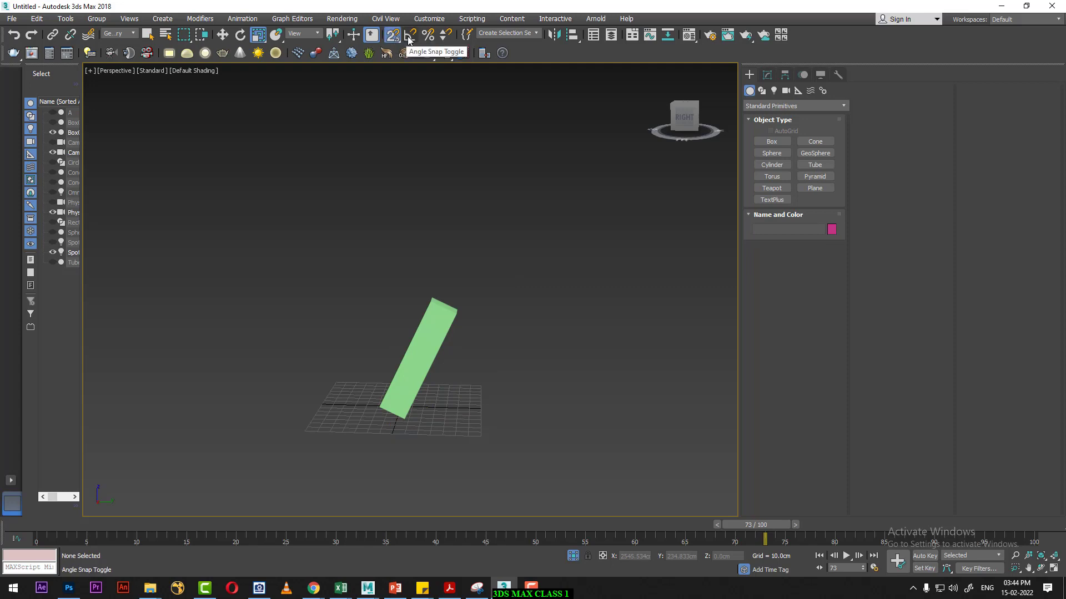
click(409, 36)
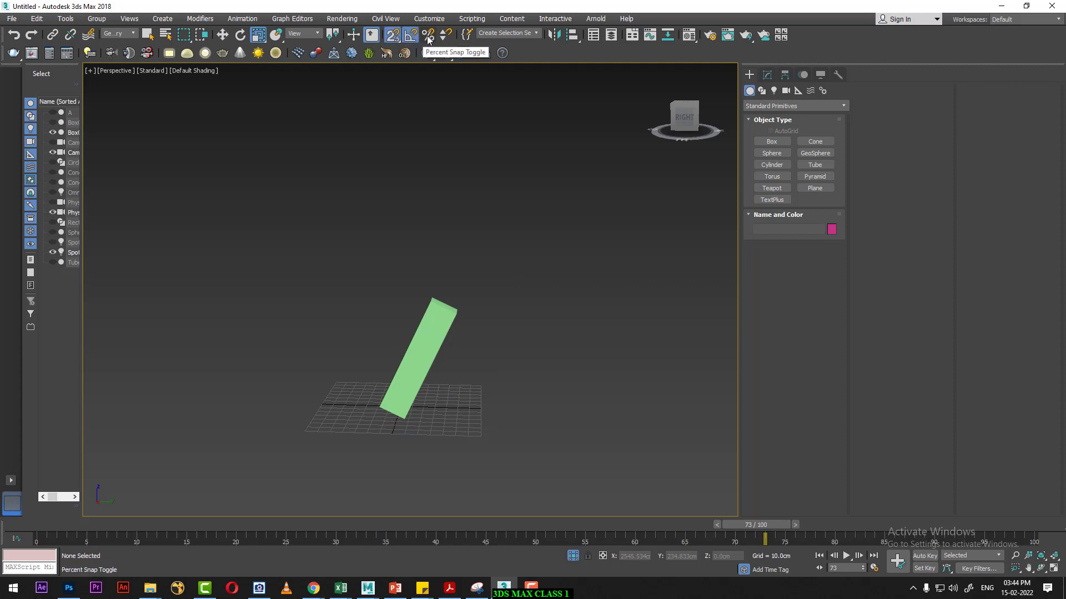
click(428, 37)
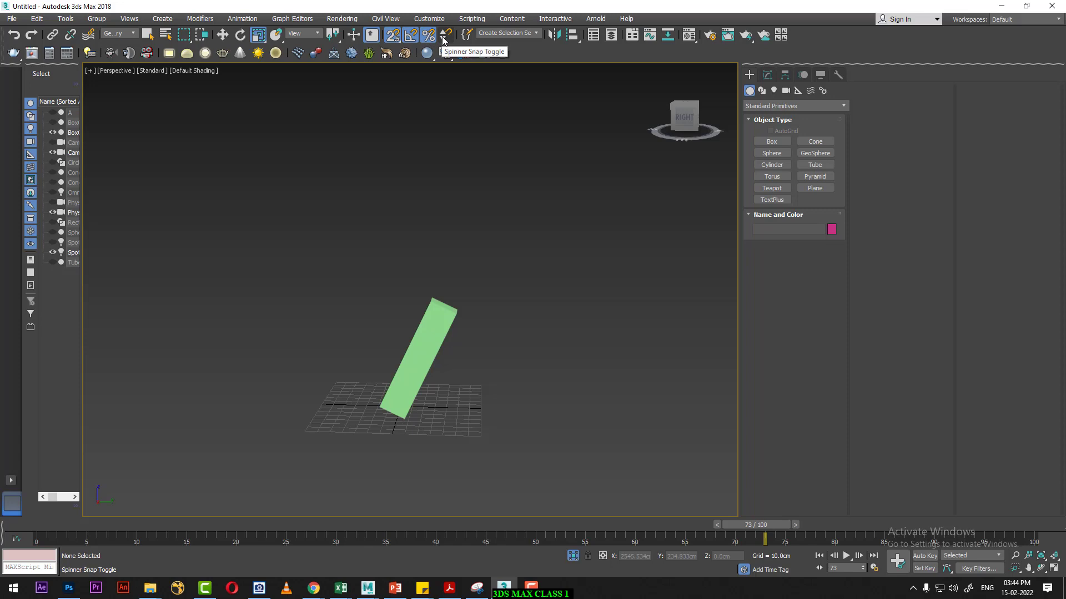
click(444, 38)
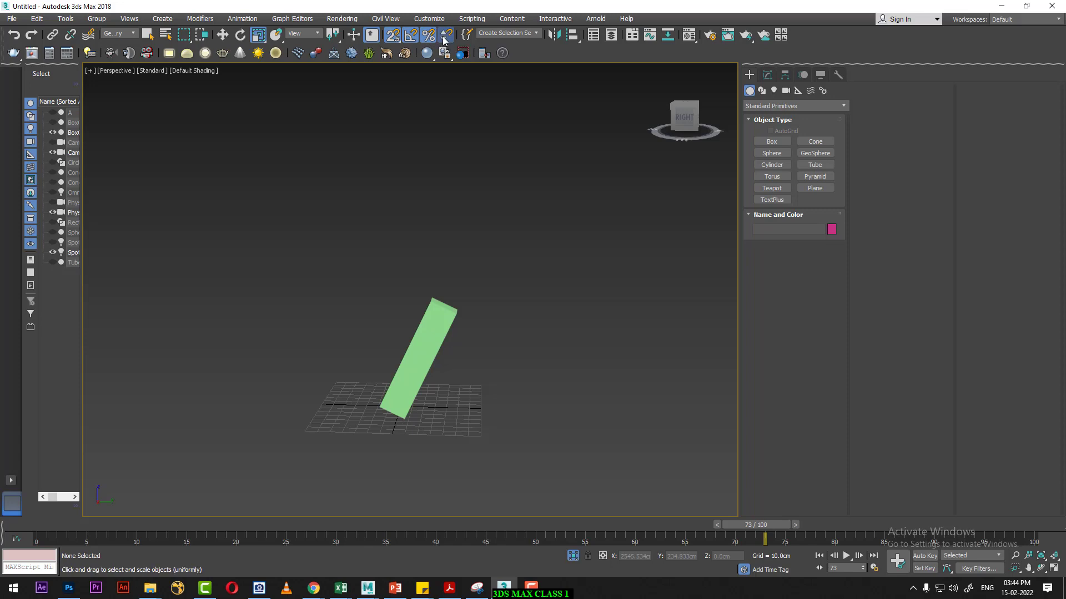
click(445, 37)
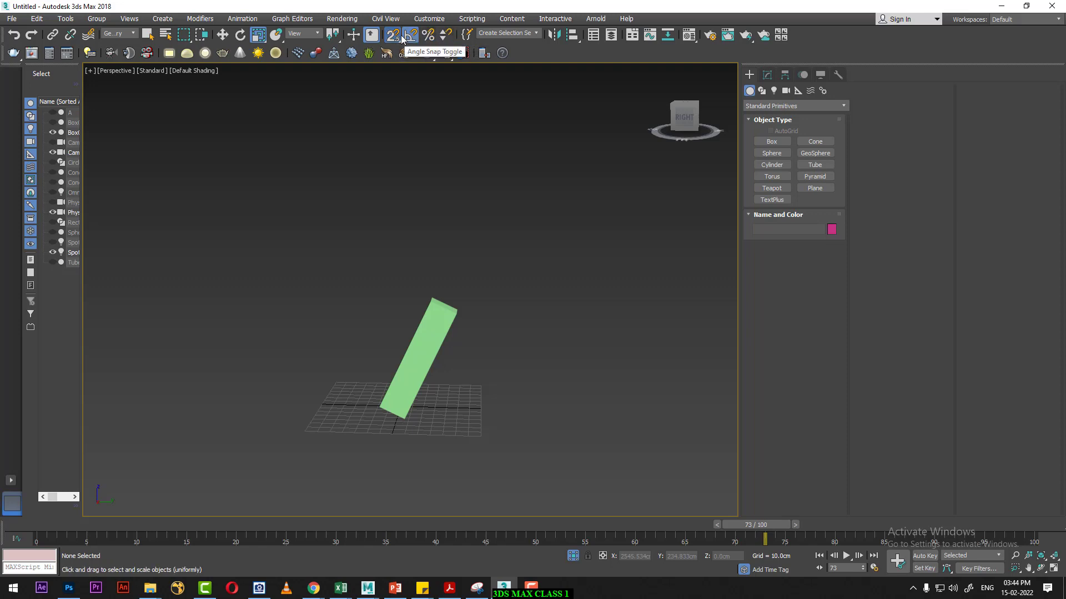
click(392, 35)
click(408, 35)
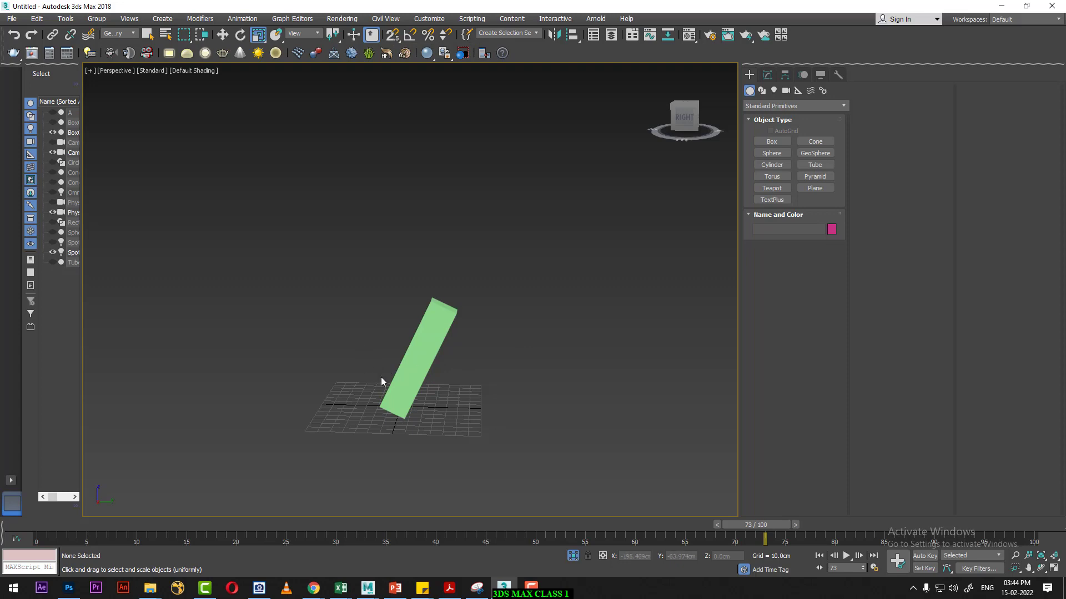
- Frame the view from above and select the green box
middle_drag(487, 325, 508, 252)
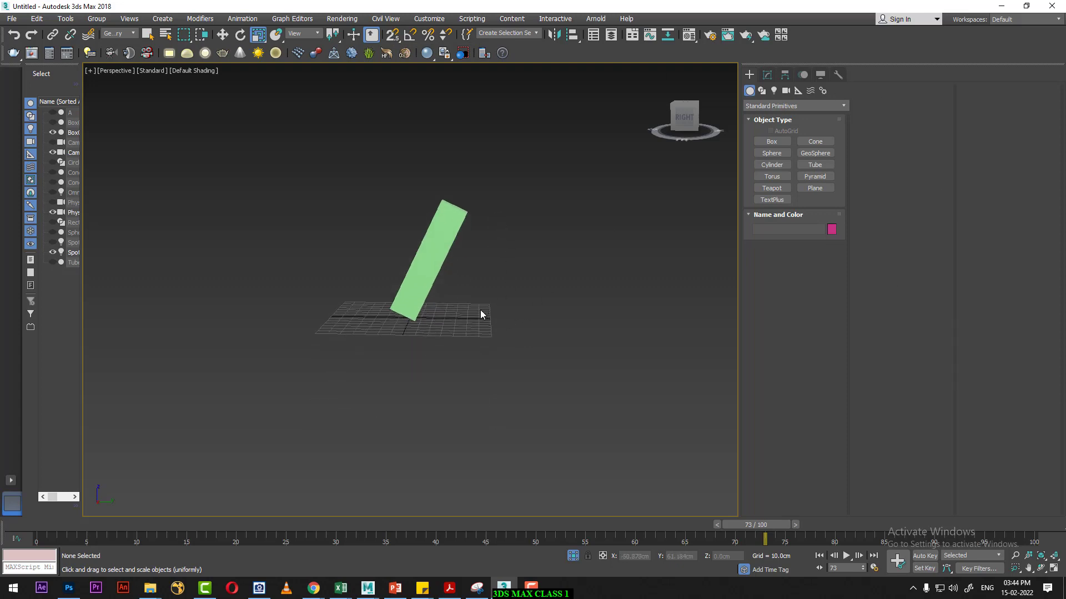
alt+middle_drag(481, 310, 467, 344)
scroll(467, 344, up, 3)
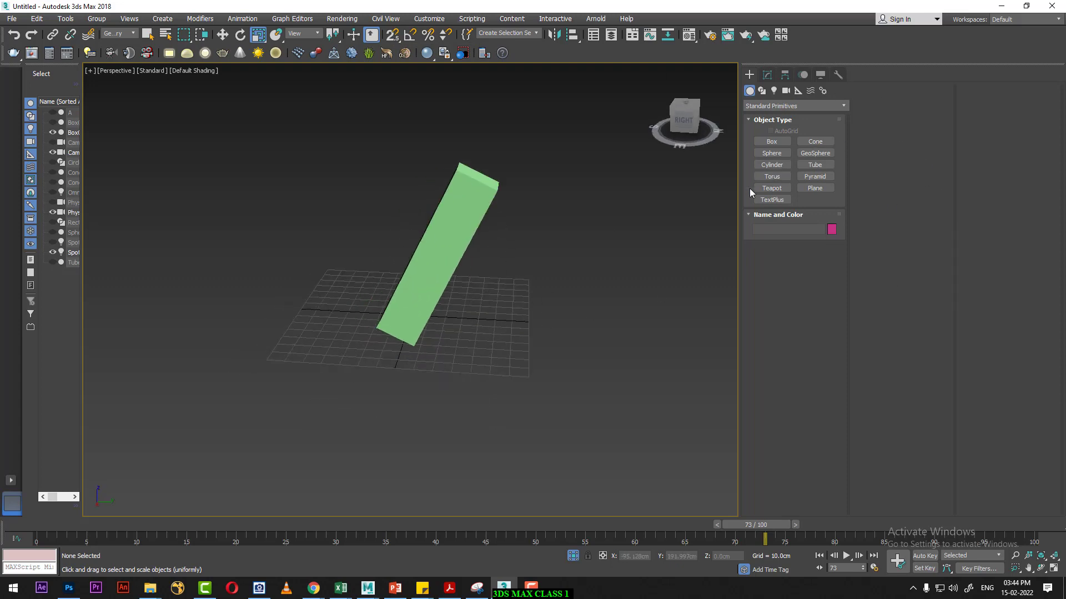
click(466, 222)
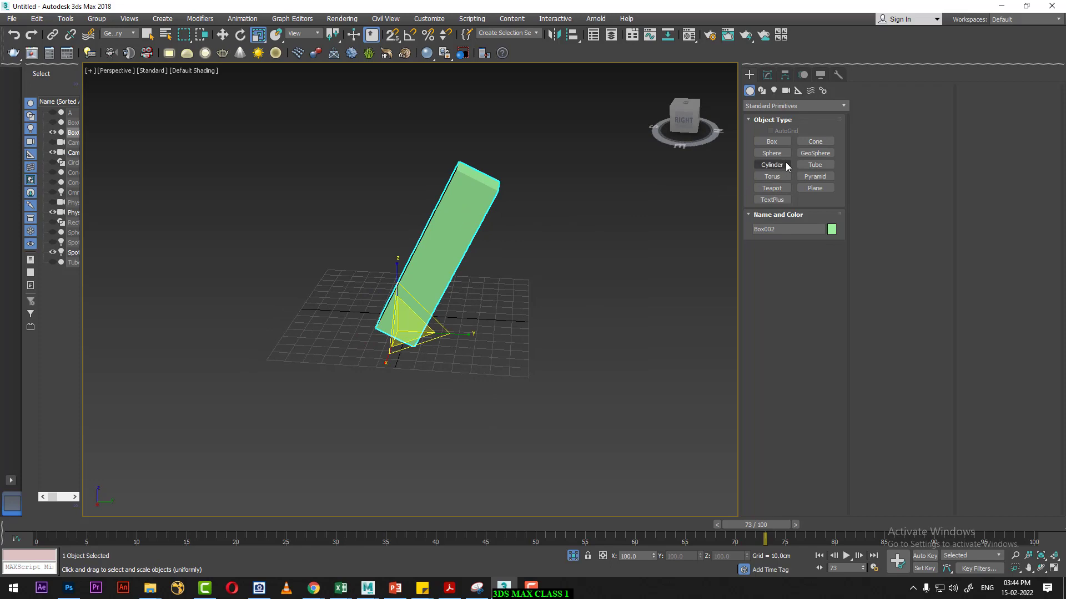
- In Top view, draw a roughly 10 cm cyan box, Box003, near the grid origin
click(772, 141)
scroll(513, 356, up, 4)
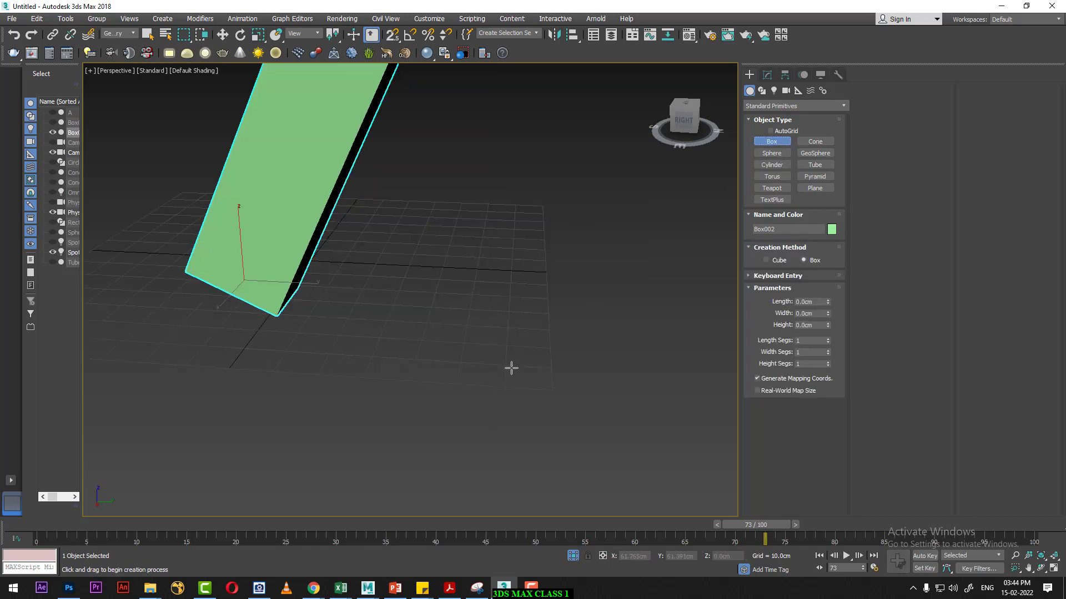
key(t)
scroll(494, 305, up, 2)
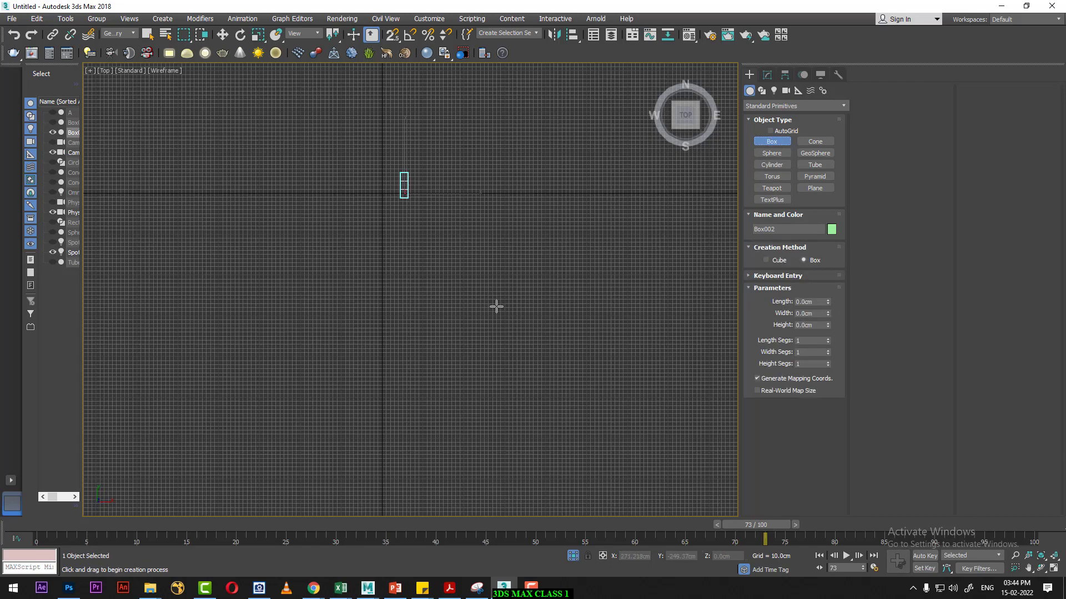
scroll(351, 240, up, 2)
scroll(457, 288, down, 3)
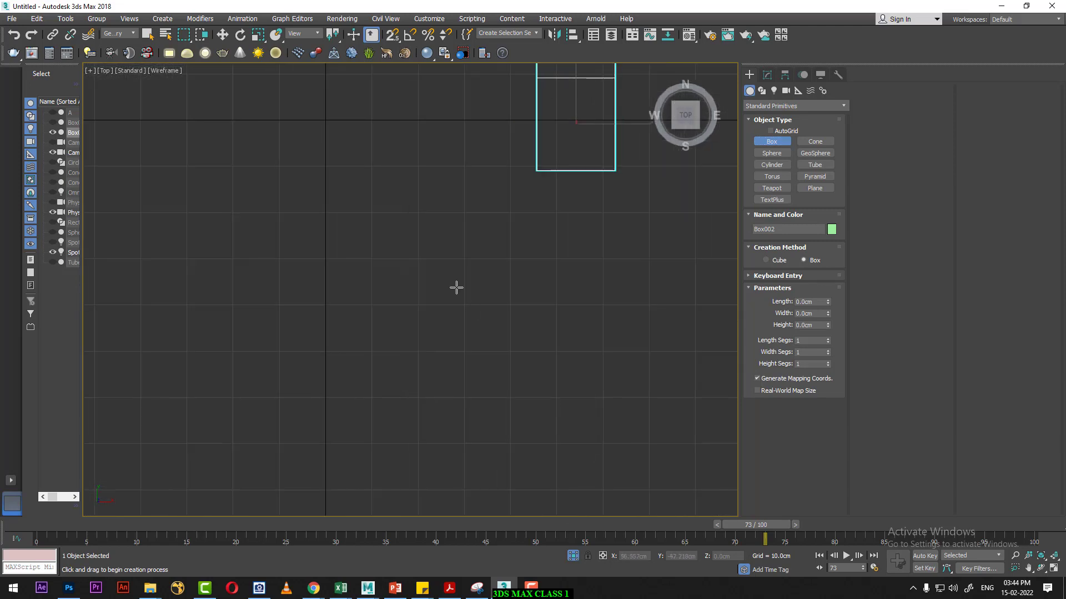
scroll(407, 288, down, 1)
drag(324, 245, 368, 292)
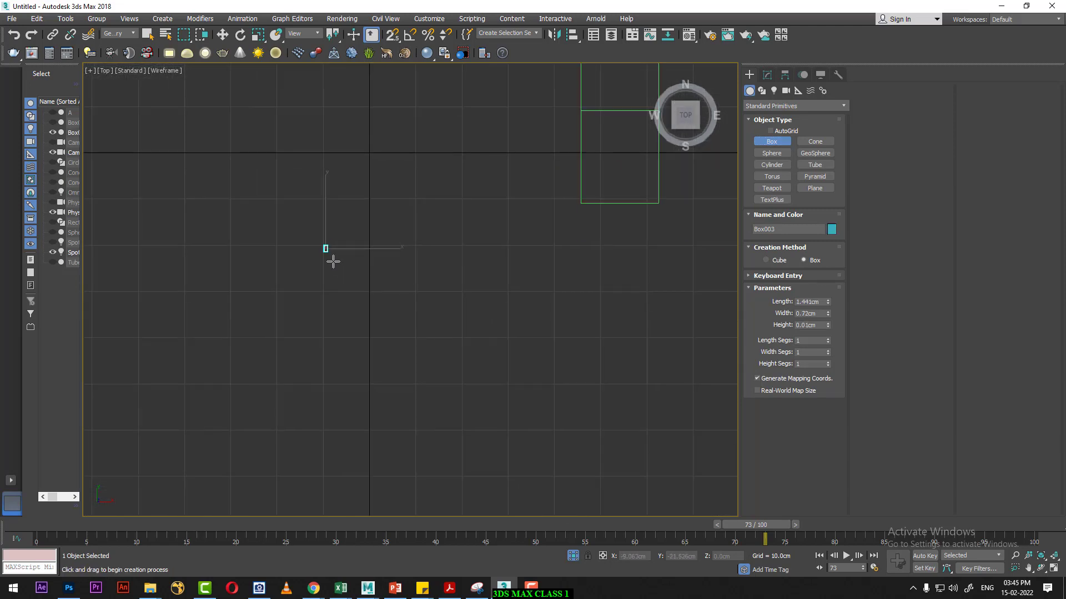
click(367, 283)
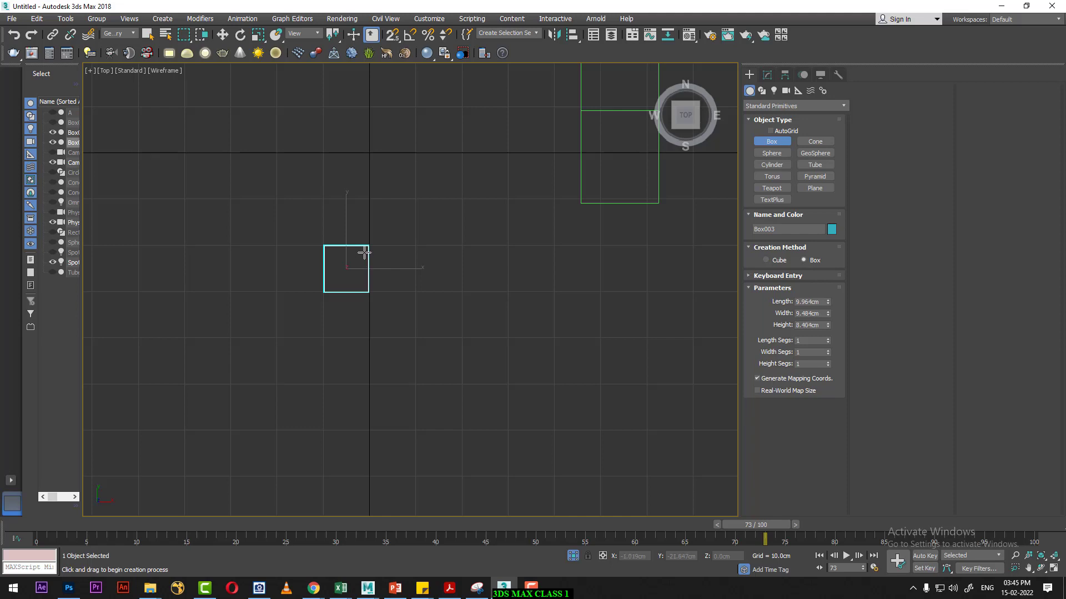
key(r)
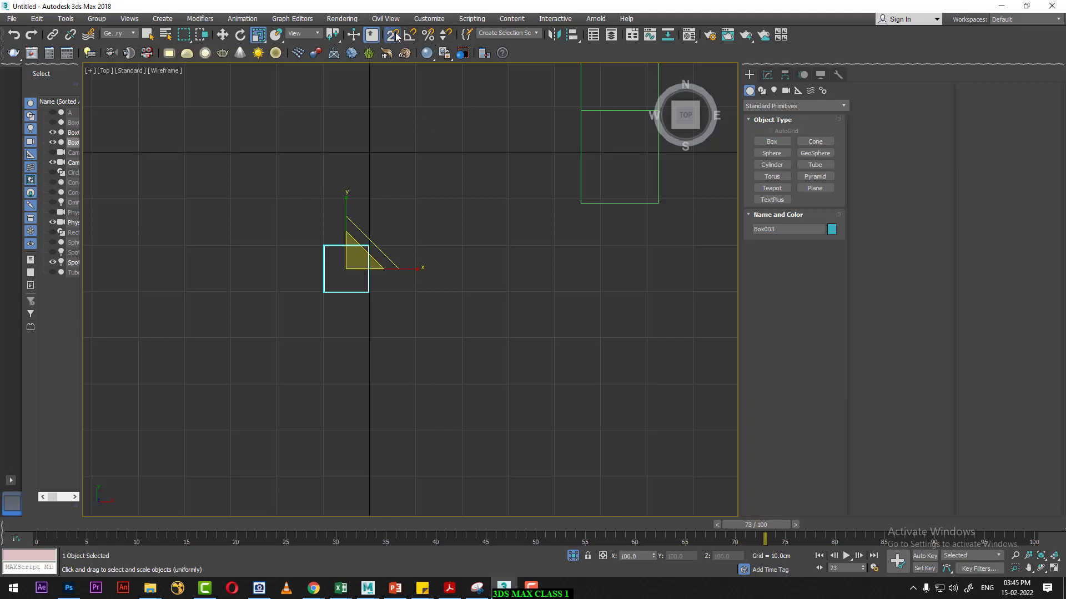
right_click(396, 37)
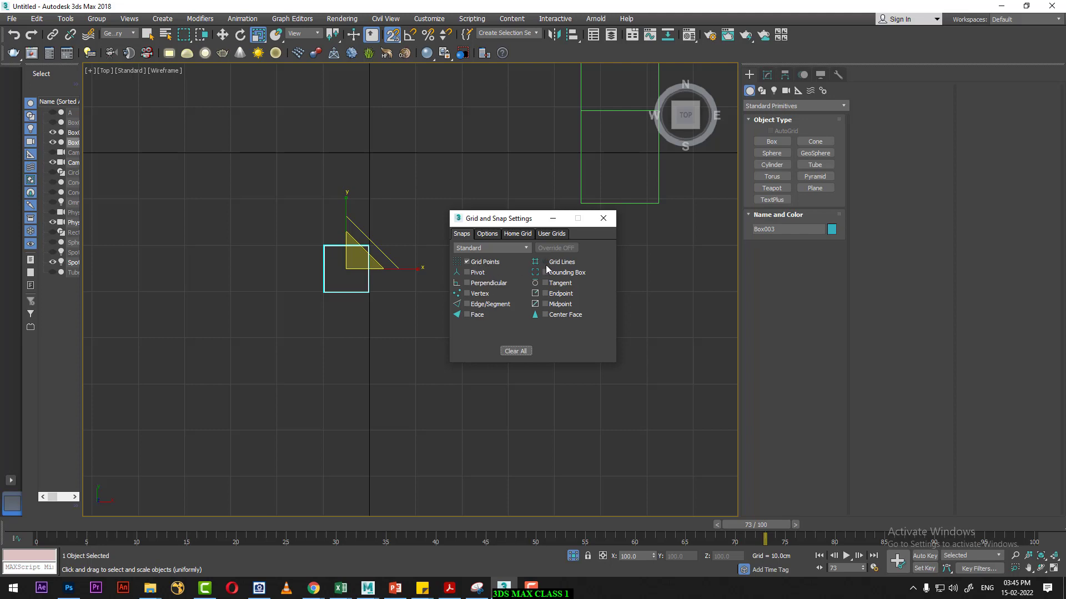
click(604, 218)
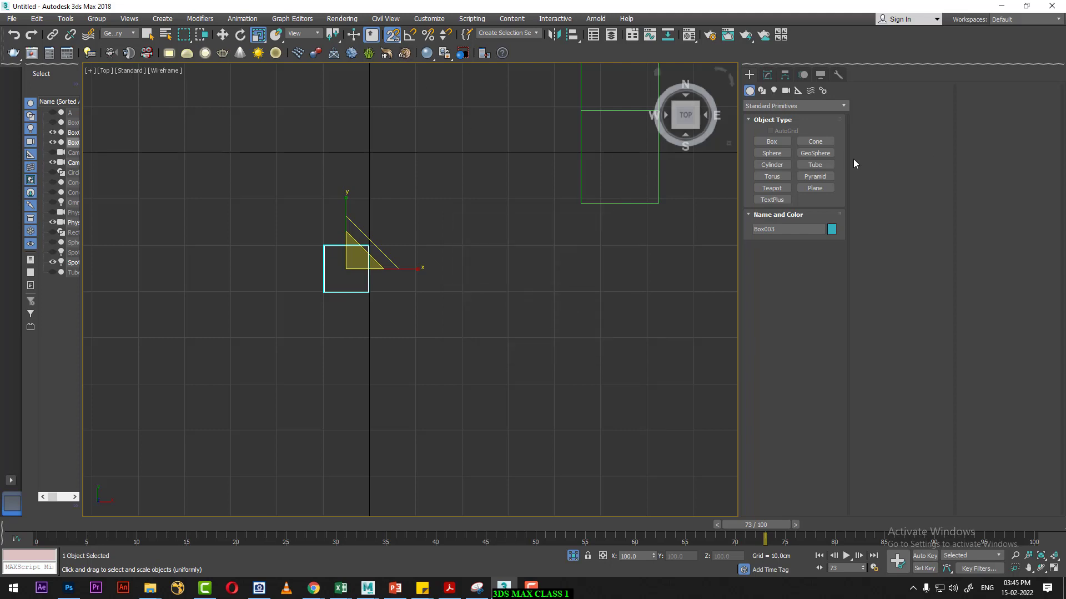
click(773, 142)
- Draw a snapped 10 cm orange box right of the cyan one and show four viewports
drag(415, 245, 461, 291)
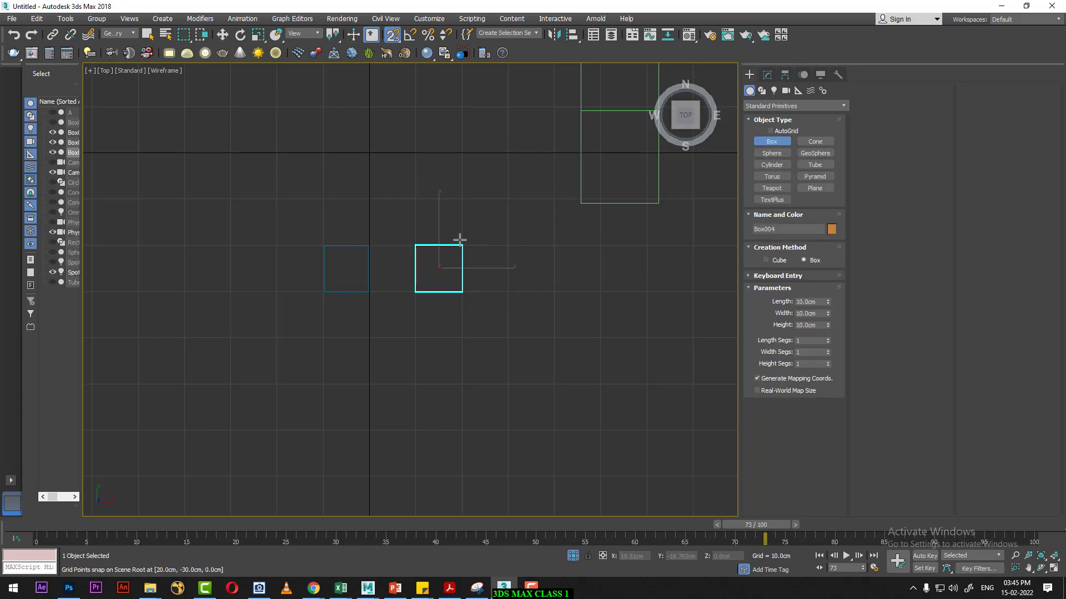
key(r)
key(p)
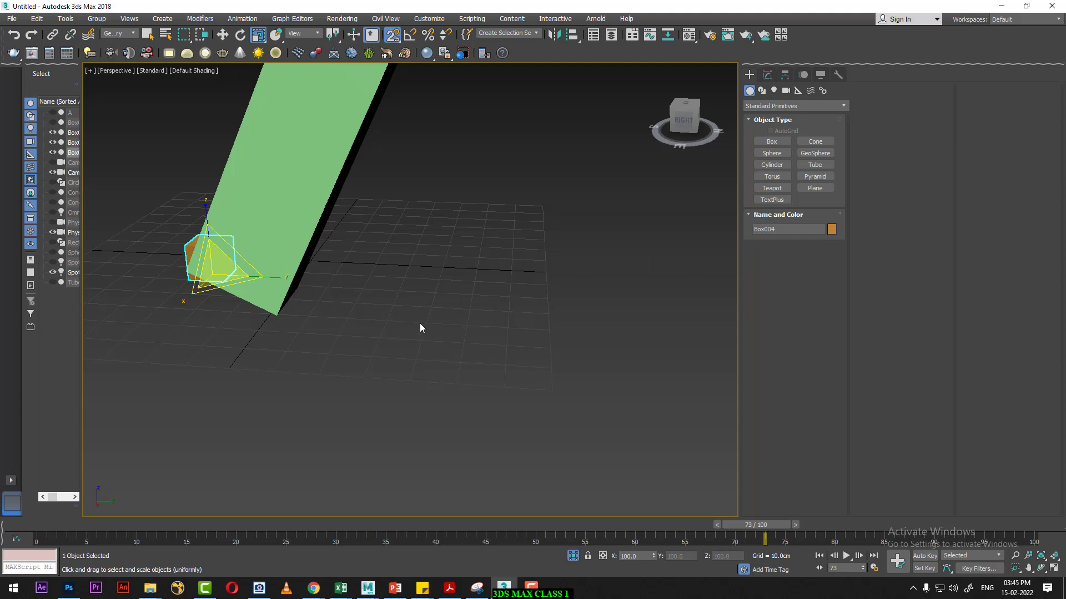
scroll(527, 319, down, 5)
mouse_move(526, 319)
alt+middle_down()
mouse_move(275, 274)
mouse_move(485, 300)
alt+middle_up()
key(alt+w)
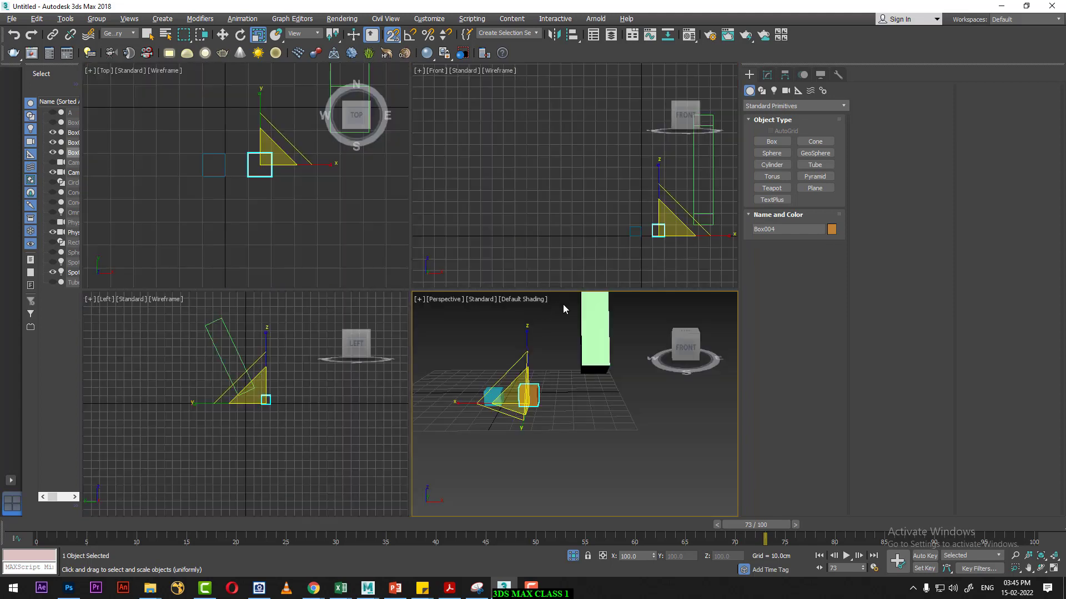
scroll(324, 230, up, 3)
middle_drag(247, 207, 308, 232)
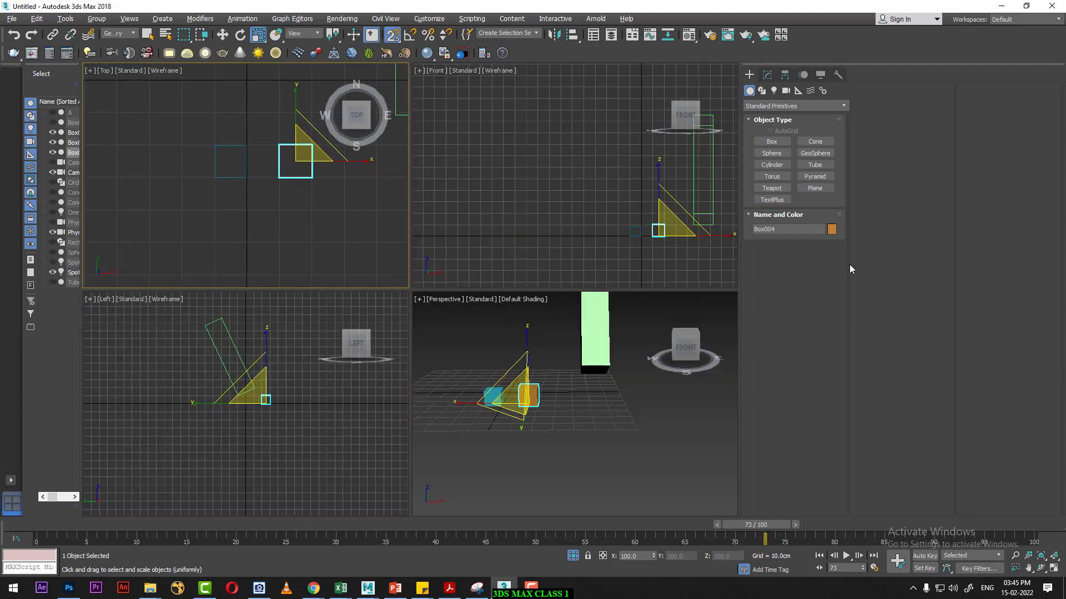
- Draw a snapped 10 cm pink box, Box005, below the cyan box in Top view
click(771, 142)
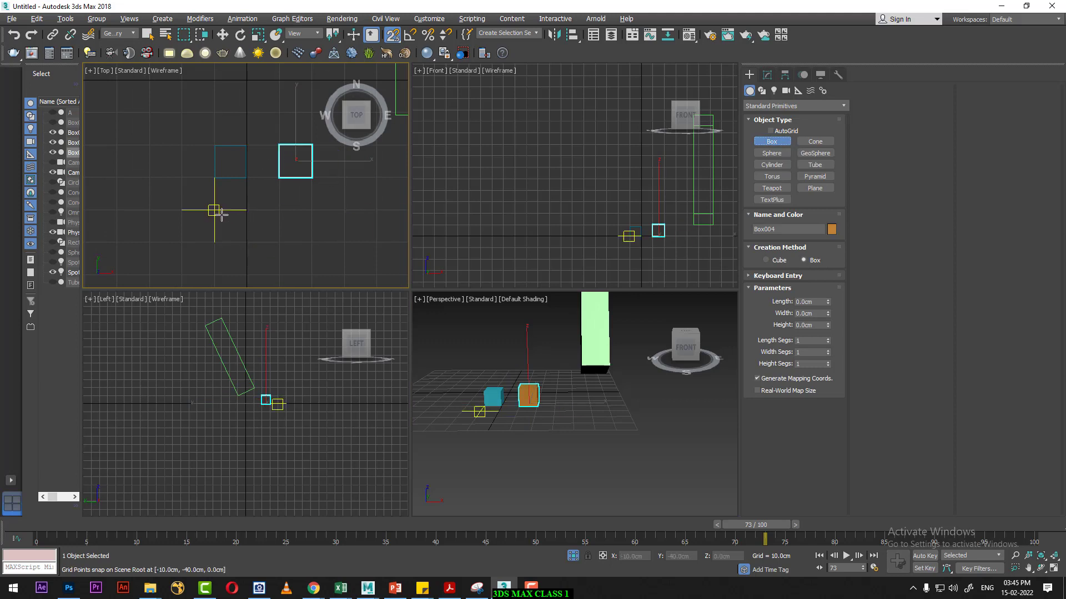
drag(214, 210, 240, 243)
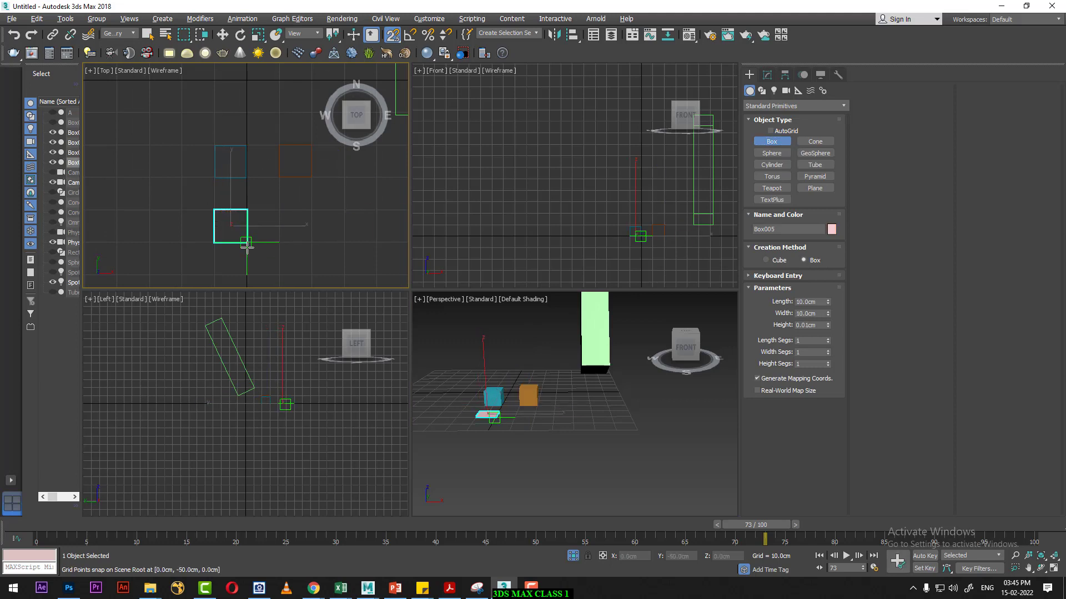
click(287, 391)
scroll(287, 390, up, 5)
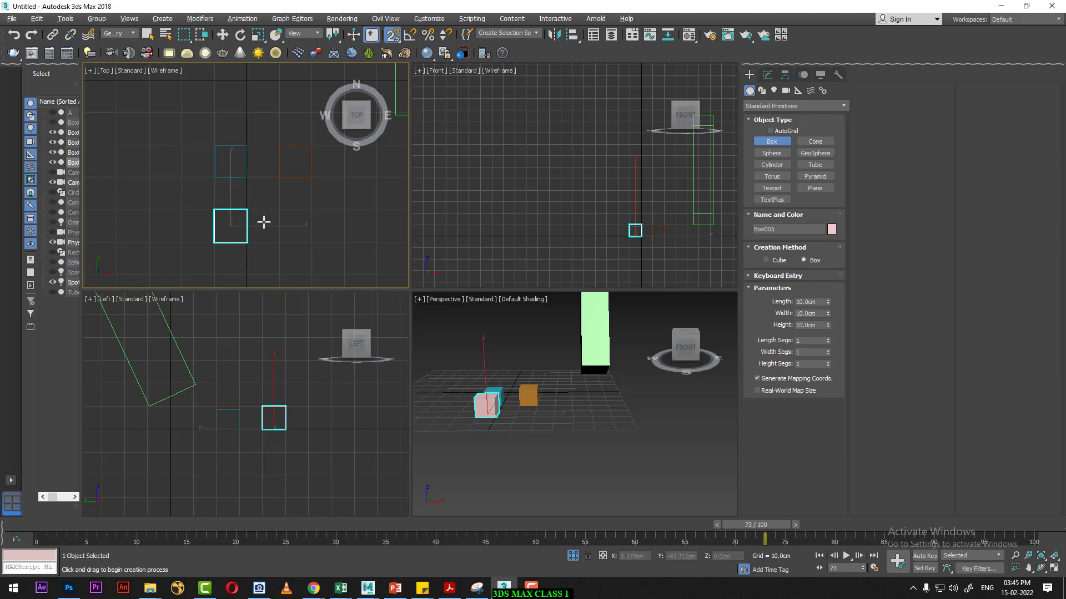
key(r)
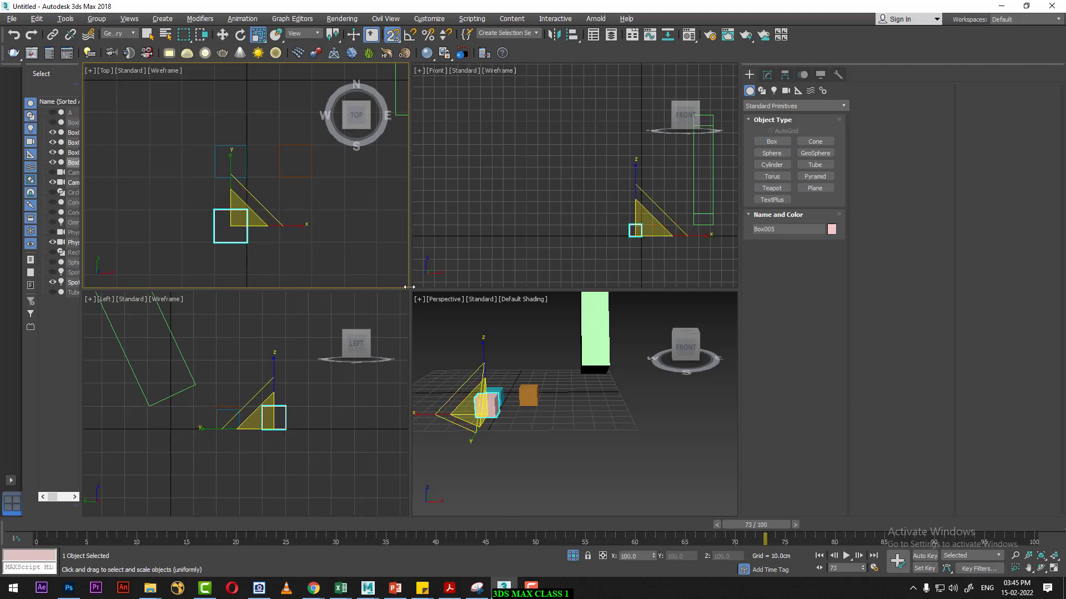
mouse_move(529, 438)
alt+middle_down()
mouse_move(578, 444)
mouse_move(463, 454)
mouse_move(536, 442)
alt+middle_up()
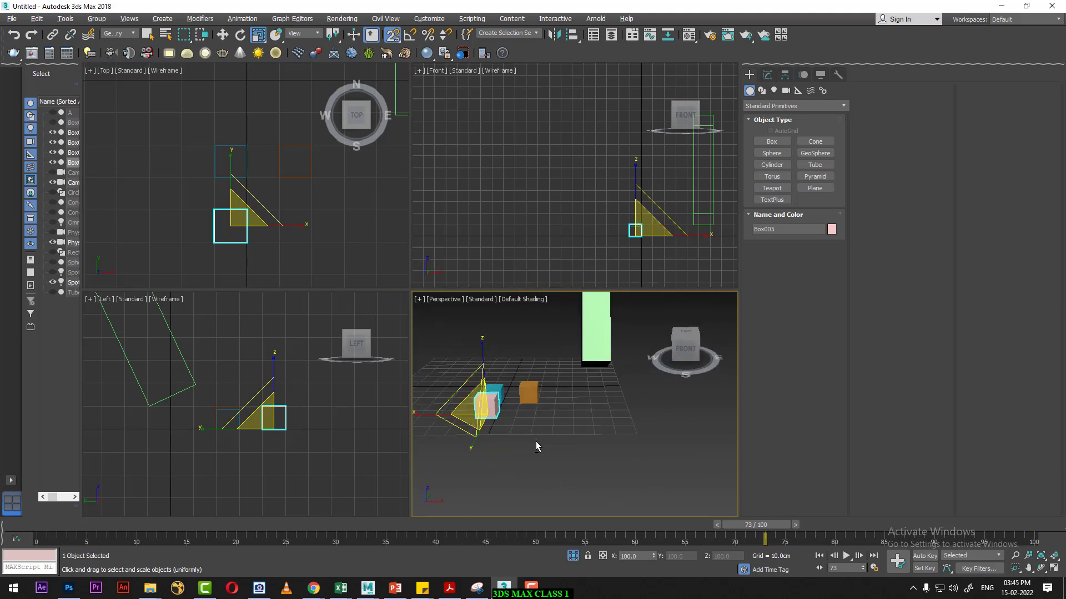
- Turn on Angle Snap and maximize the Perspective view around the three boxes
right_click(392, 34)
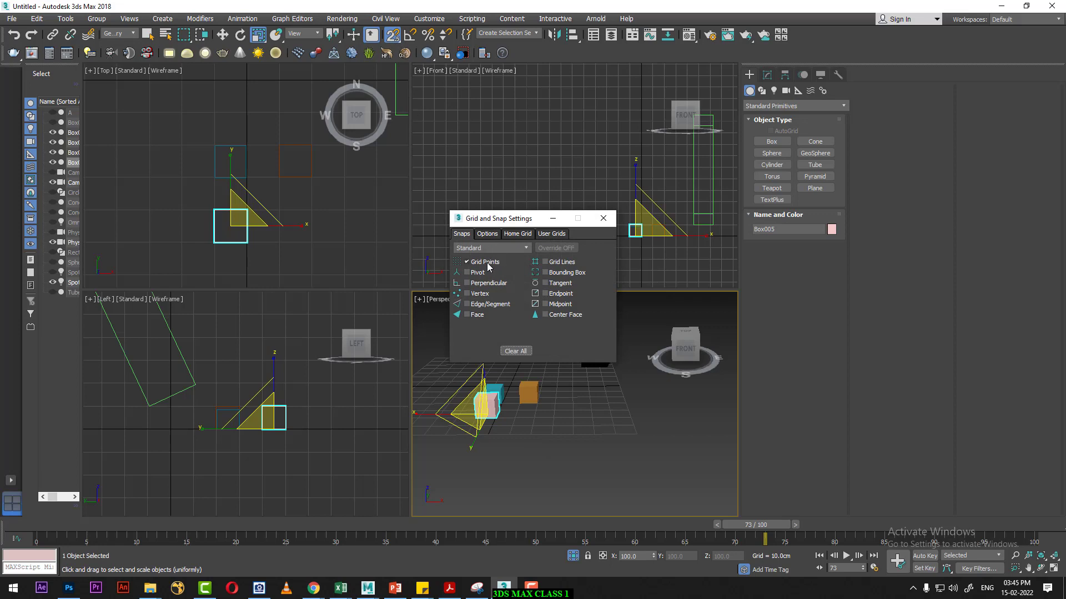
click(604, 218)
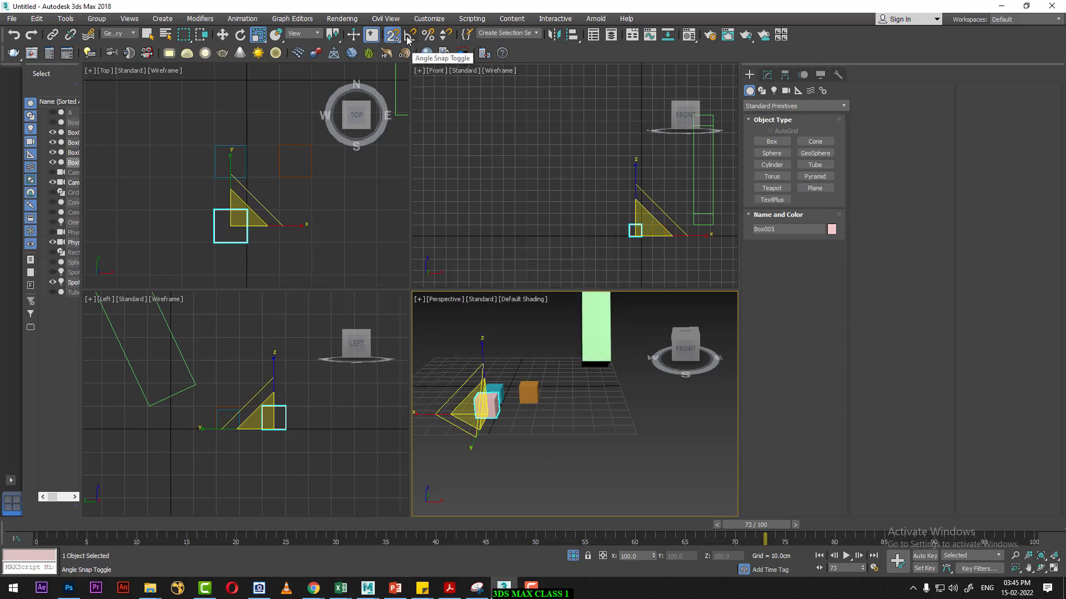
click(408, 38)
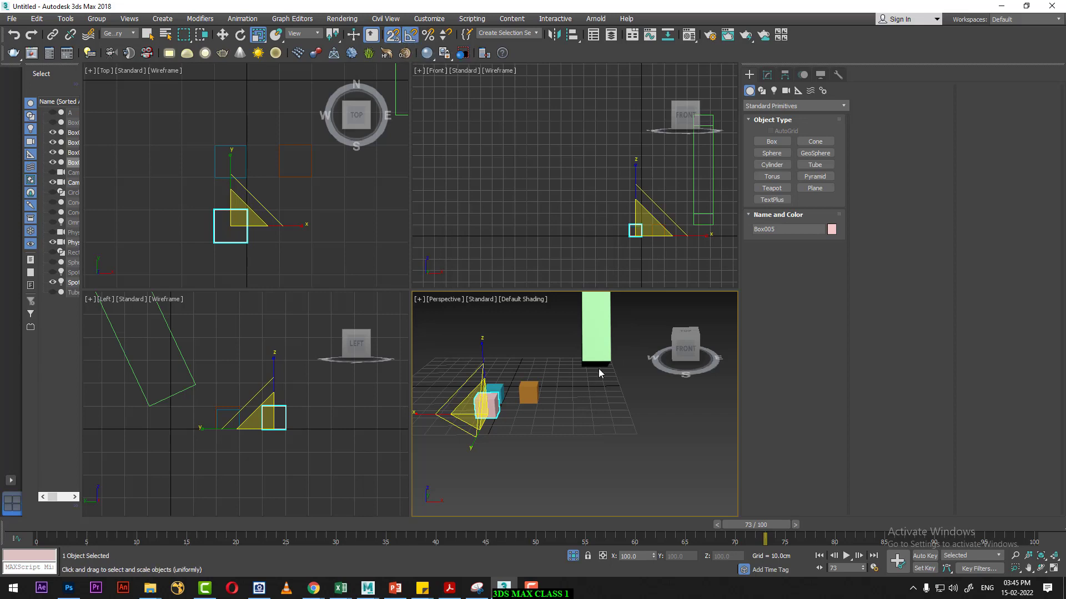
middle_drag(558, 344, 591, 419)
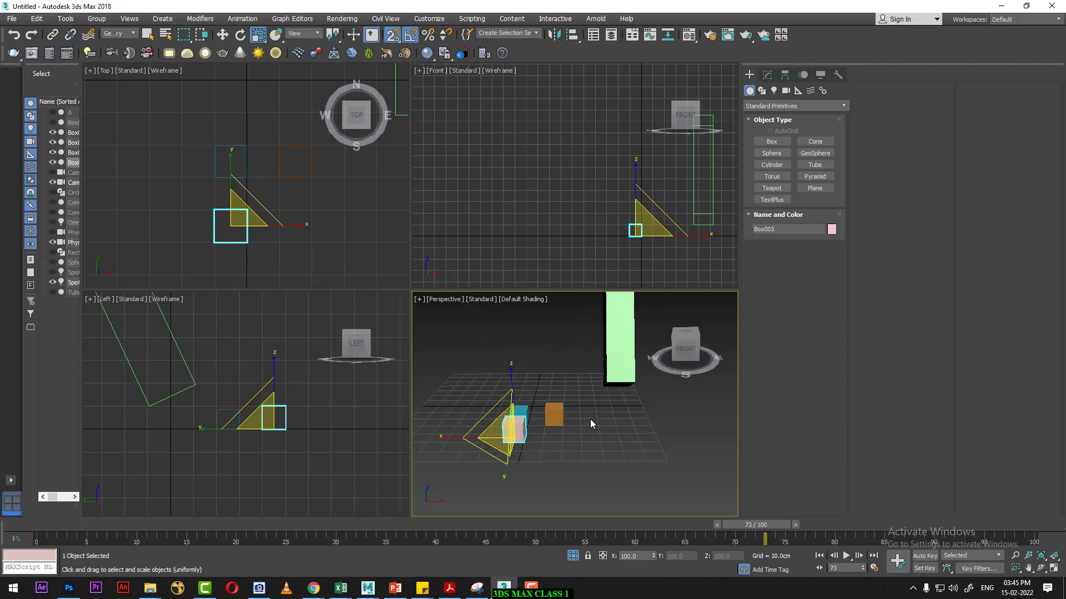
key(alt+w)
alt+middle_drag(549, 389, 621, 311)
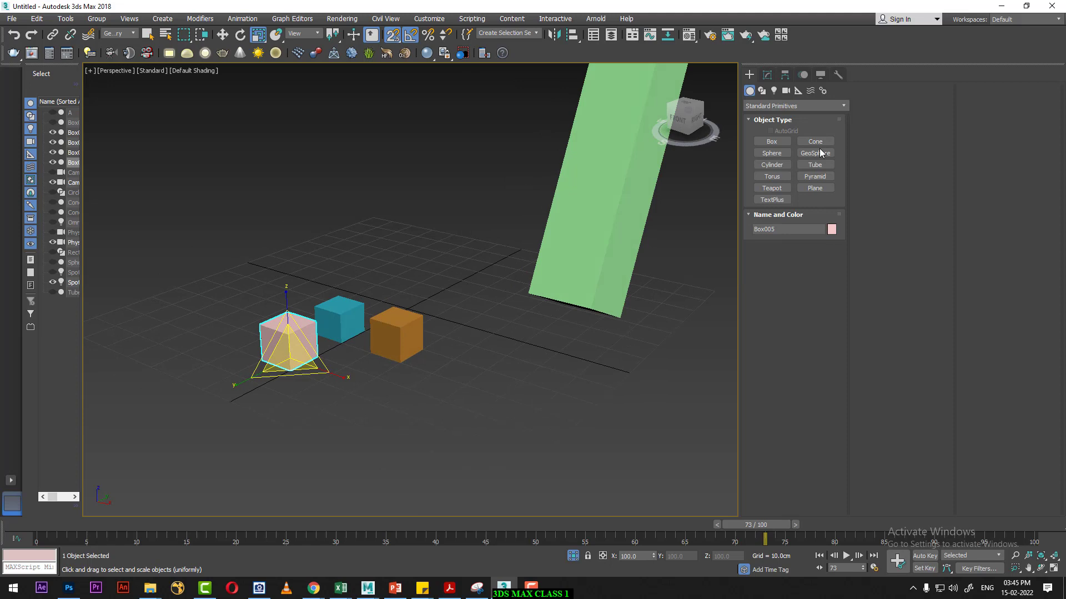
- Set the pink box's Height to 50 cm
click(767, 75)
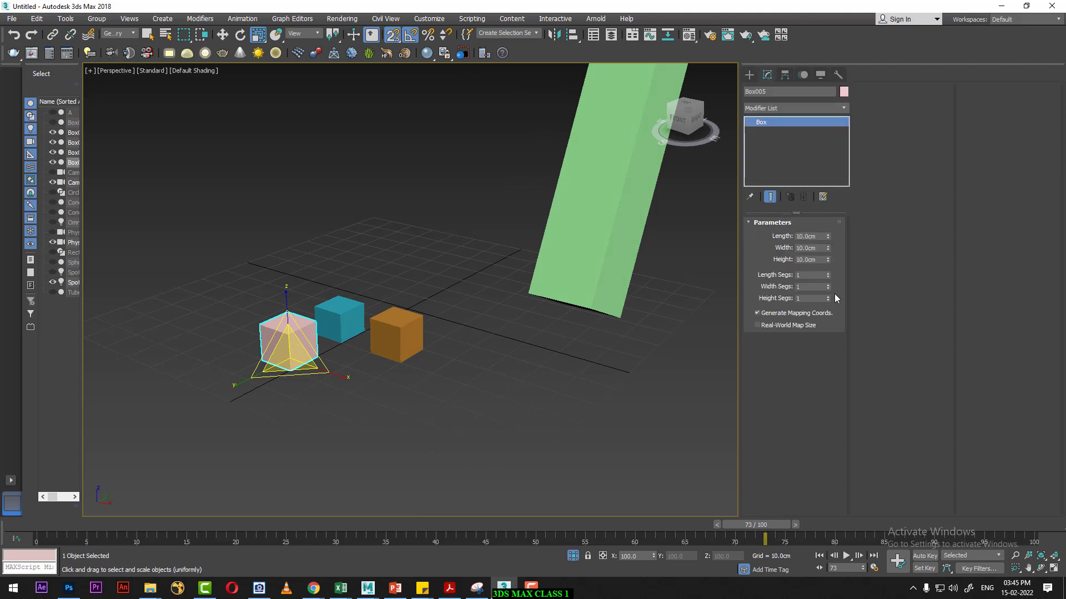
double_click(820, 259)
text(50)
key(Return)
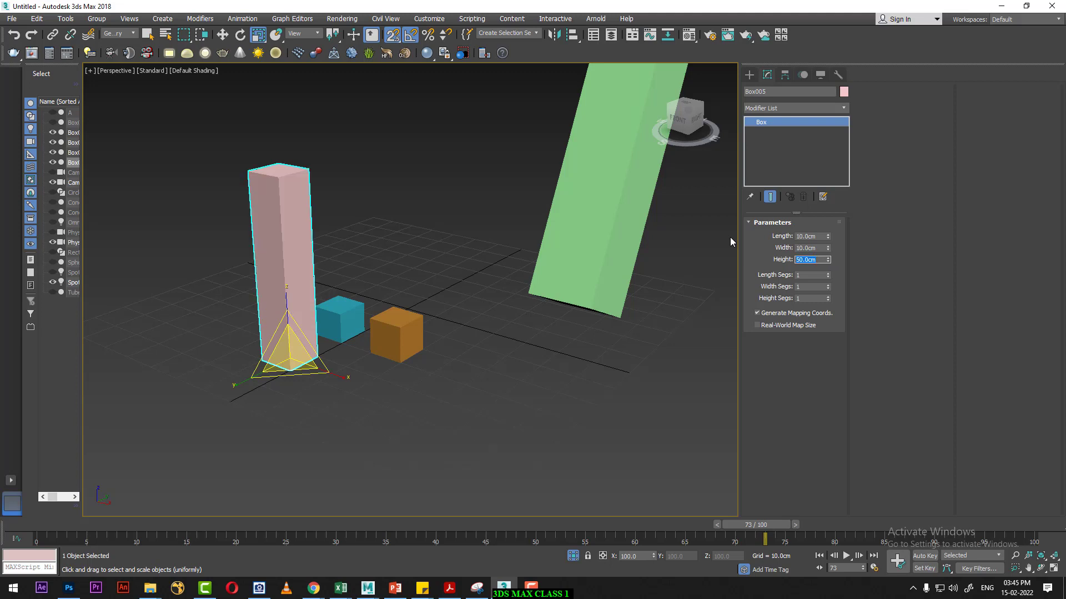
- Test-rotate the pink column, then undo so it stands upright again
alt+middle_drag(422, 333, 331, 311)
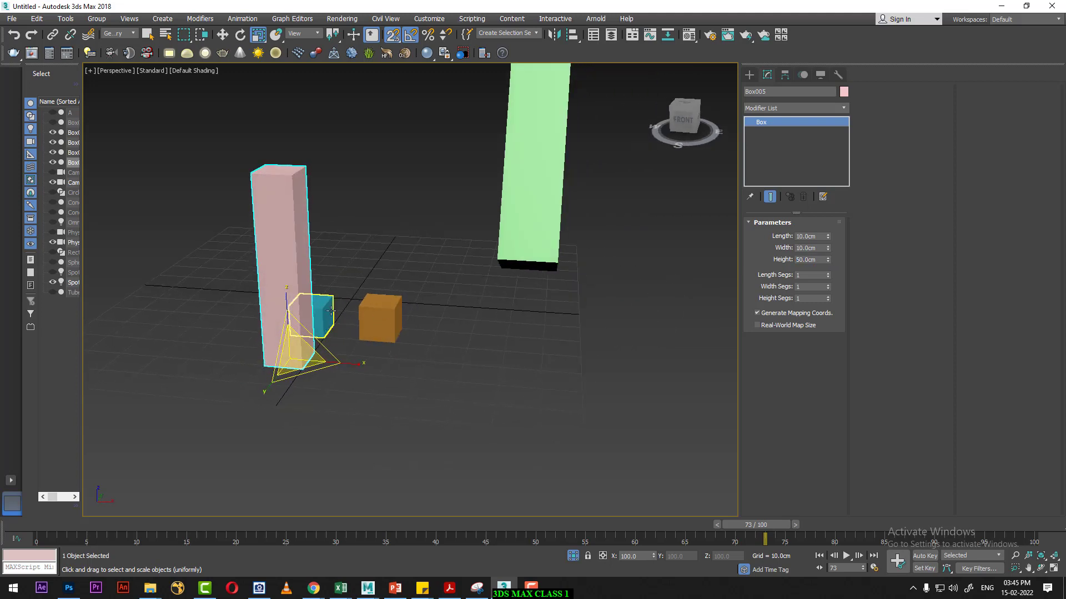
key(e)
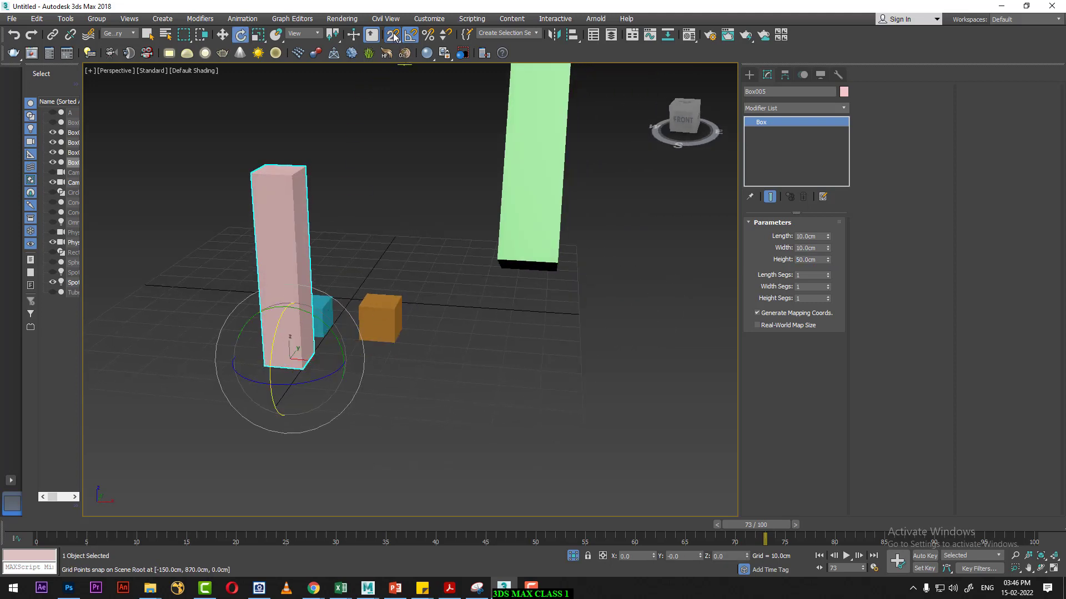
drag(310, 351, 373, 217)
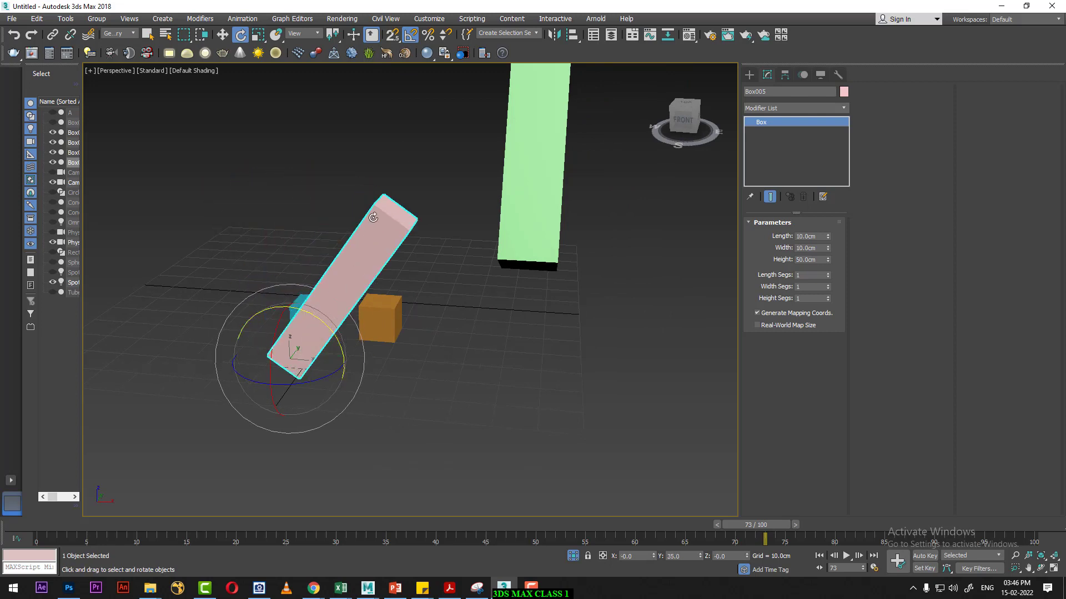
key(ctrl+z)
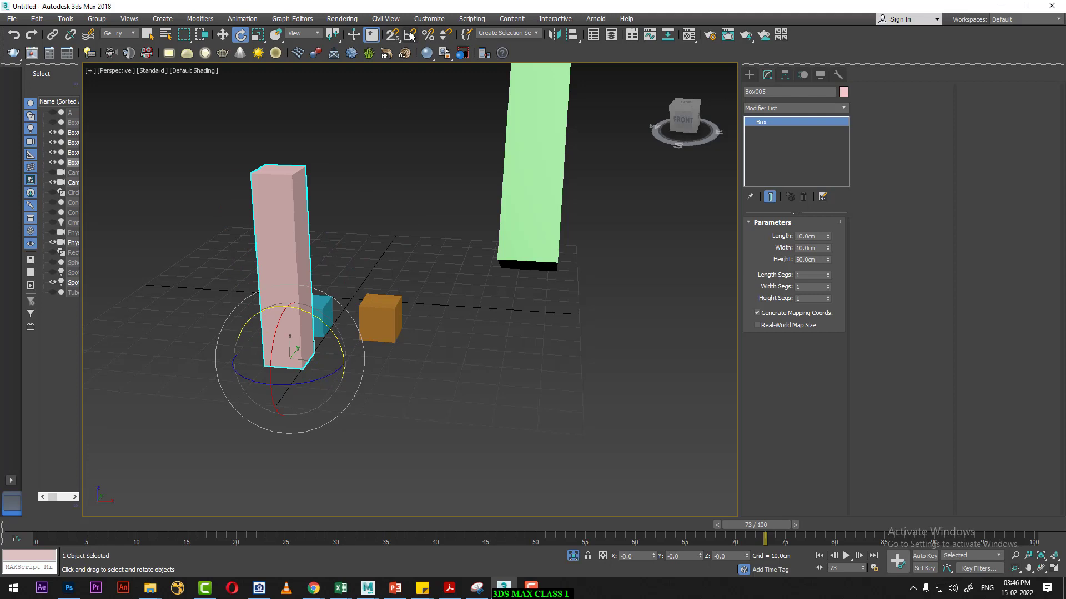
- Set the angle snap step to 90°, enable Angle Snap, and test-rotate the pink column
right_click(410, 36)
click(533, 299)
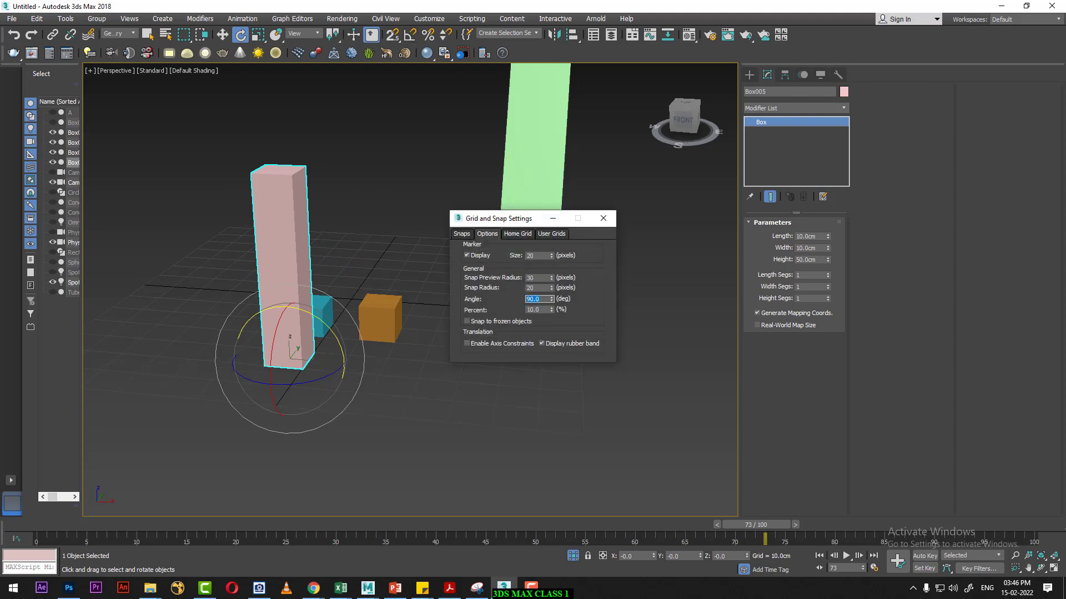
click(603, 219)
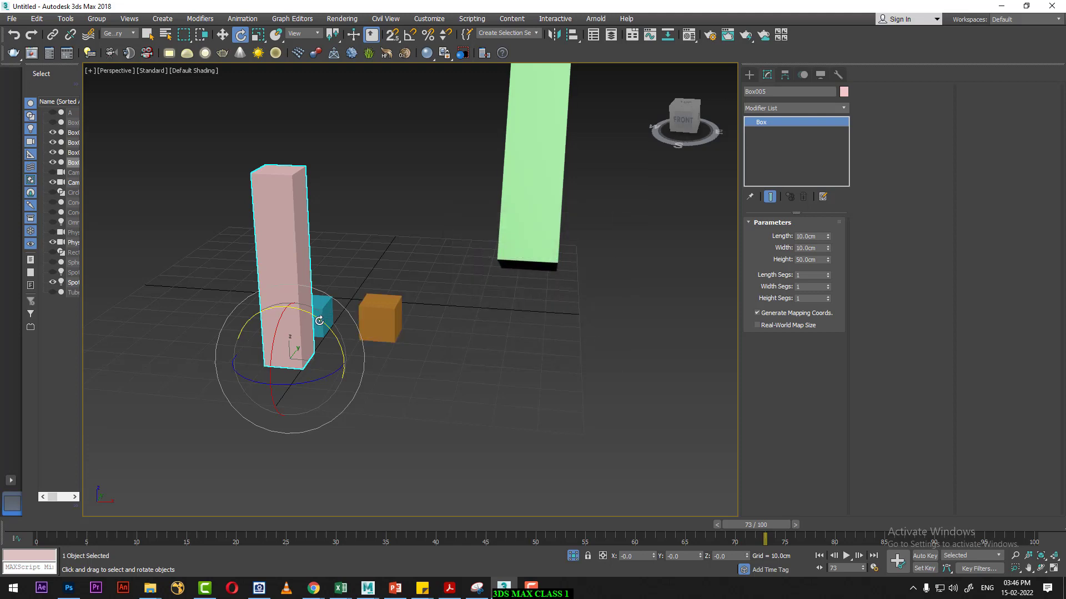
mouse_move(322, 320)
mouse_down()
mouse_move(348, 303)
mouse_move(426, 155)
mouse_up()
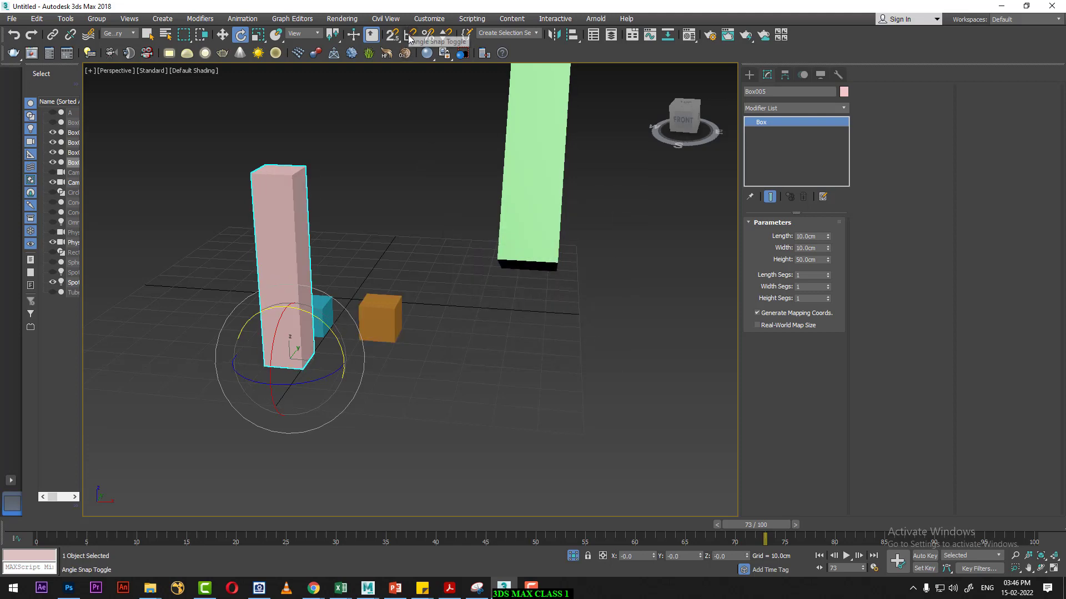
click(409, 36)
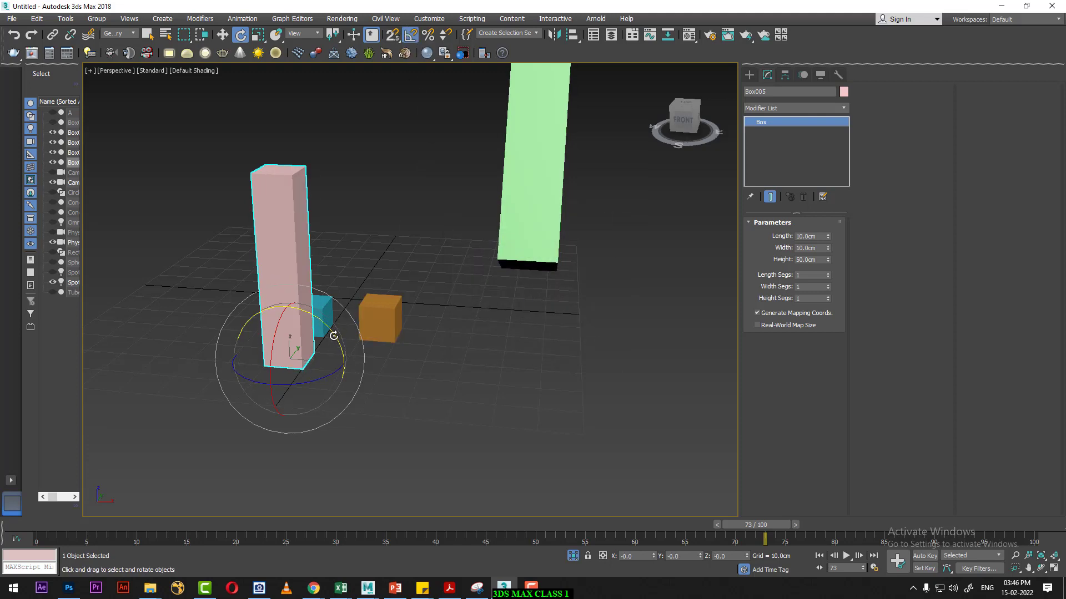
drag(336, 341, 344, 353)
- Review the Snaps, Home Grid and User Grid settings and turn on grid-point snapping
right_click(428, 36)
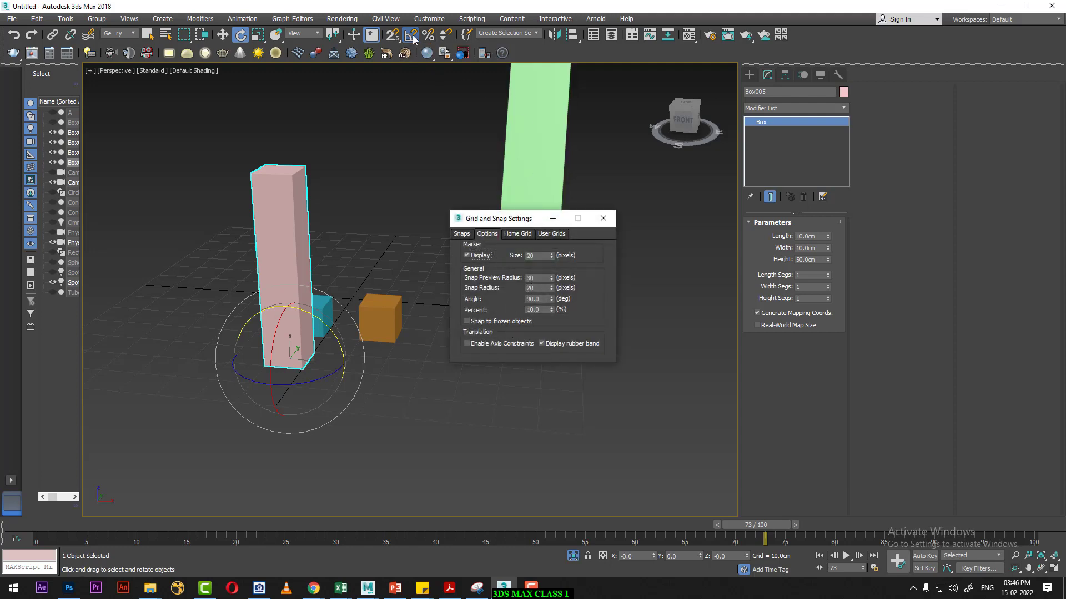
click(461, 236)
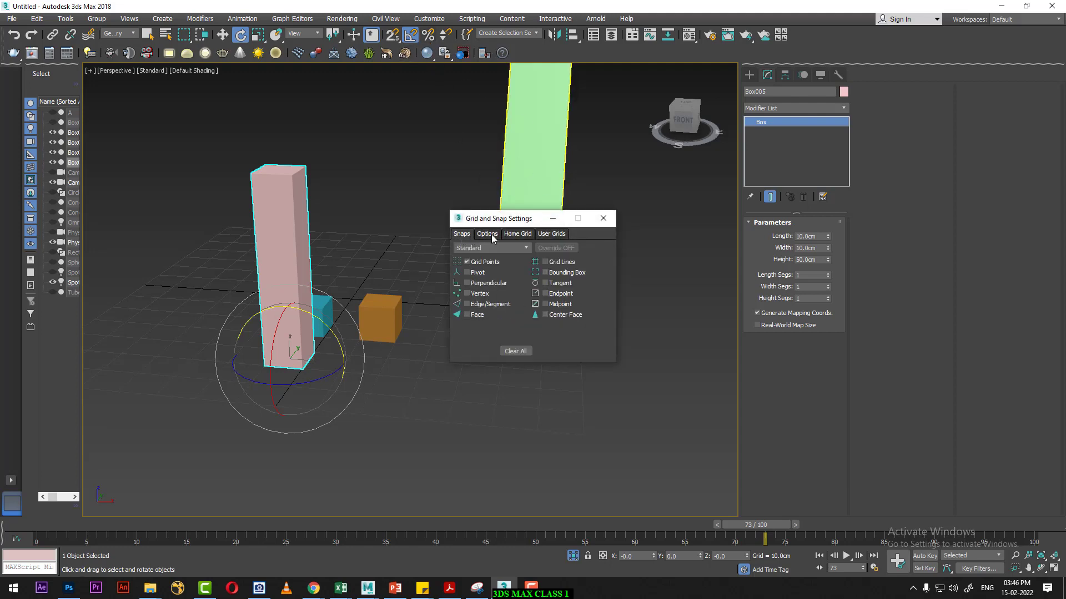
click(517, 233)
click(561, 236)
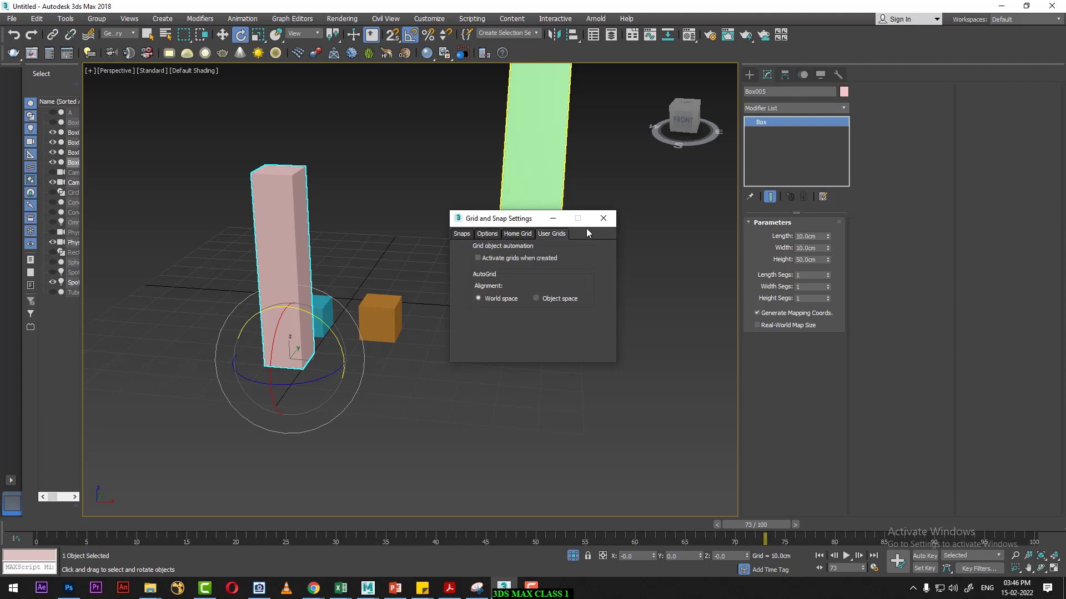
click(603, 218)
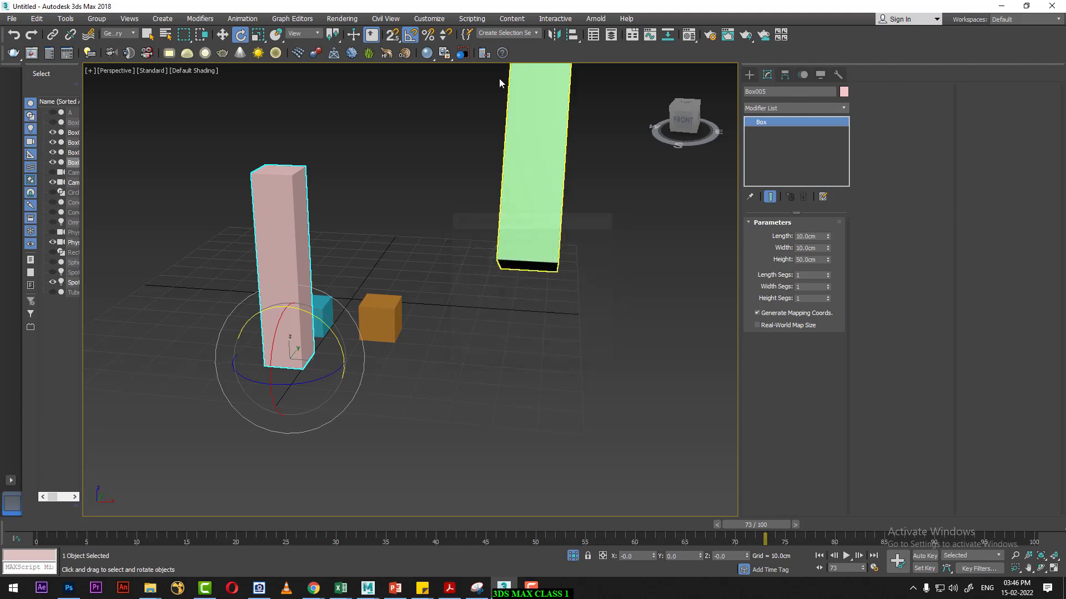
right_click(394, 37)
click(394, 37)
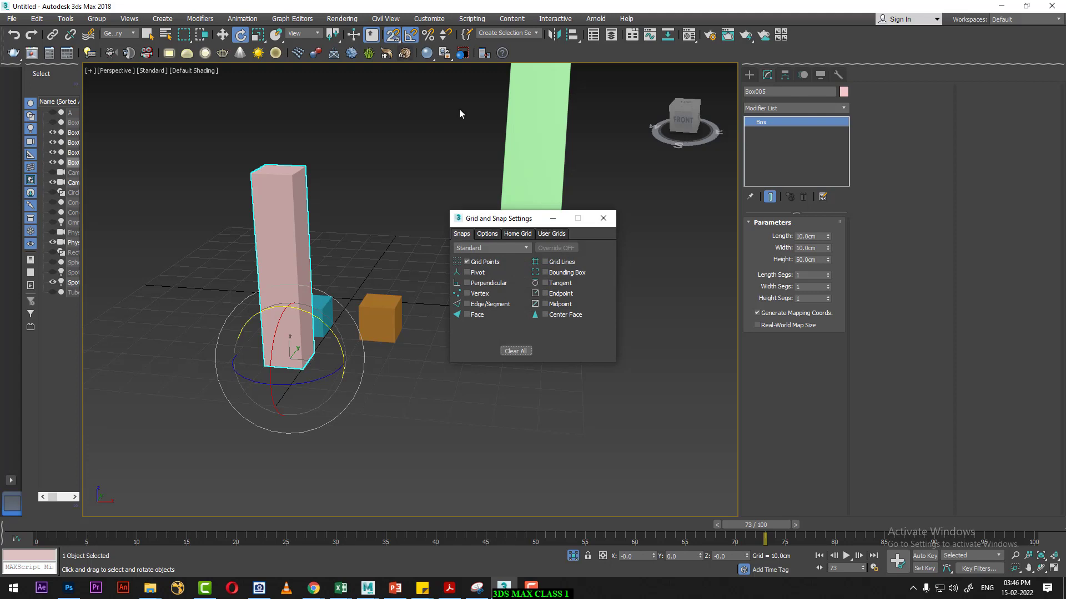
click(603, 218)
right_click(408, 36)
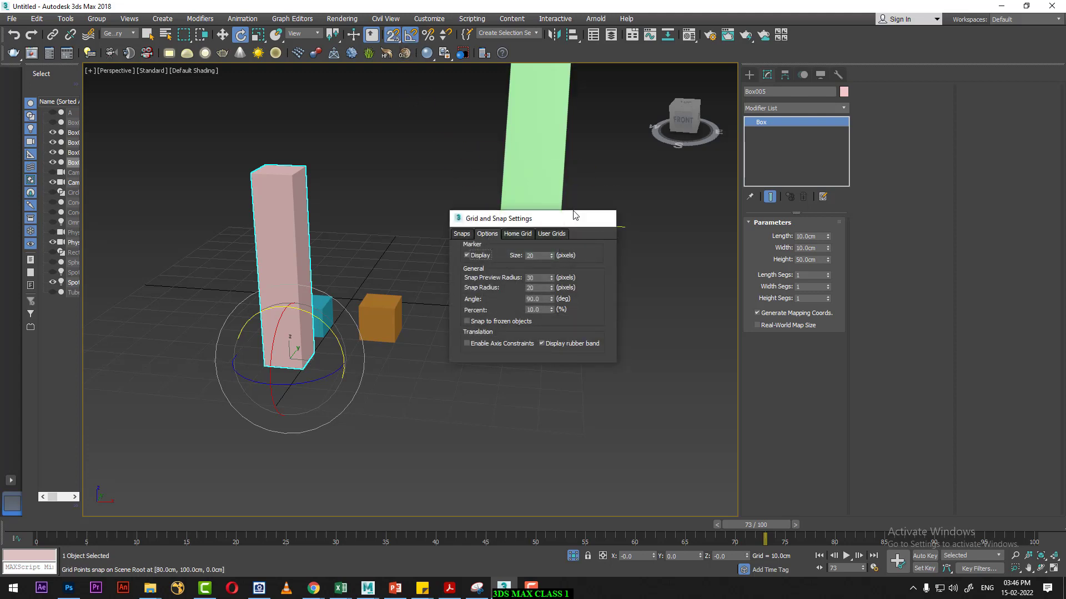
click(603, 218)
- Set the percent snap step to 50% and enable Percent Snap
right_click(431, 34)
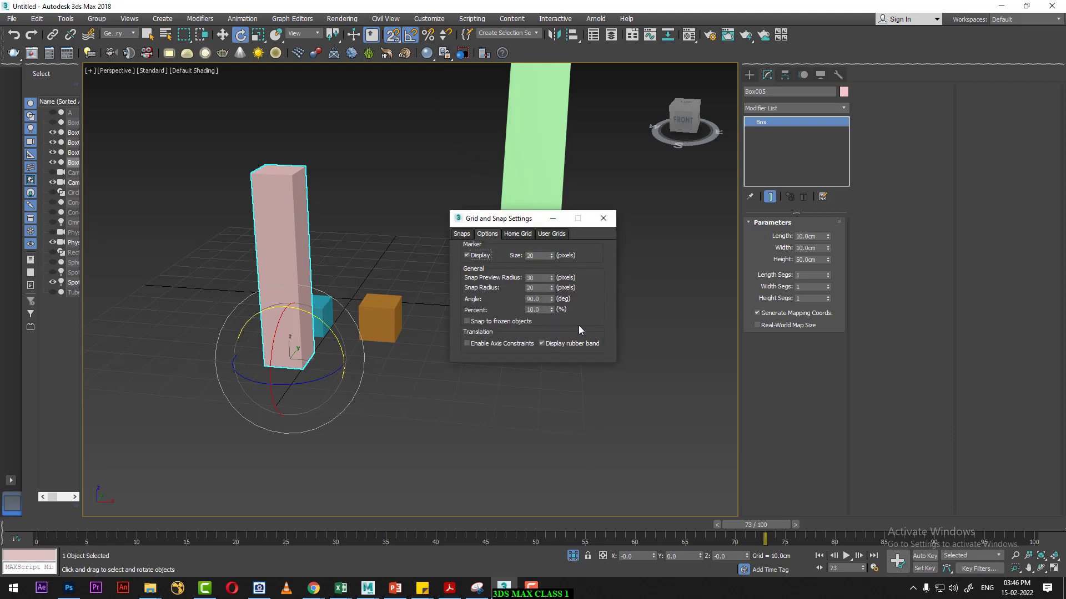
double_click(536, 310)
text(50)
key(Return)
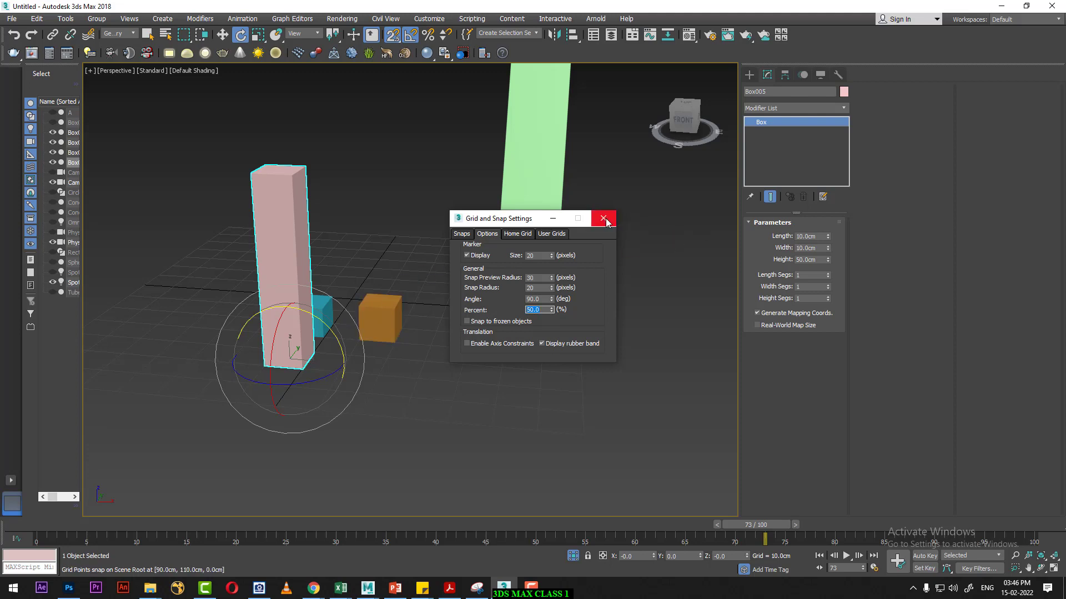
click(603, 219)
click(424, 36)
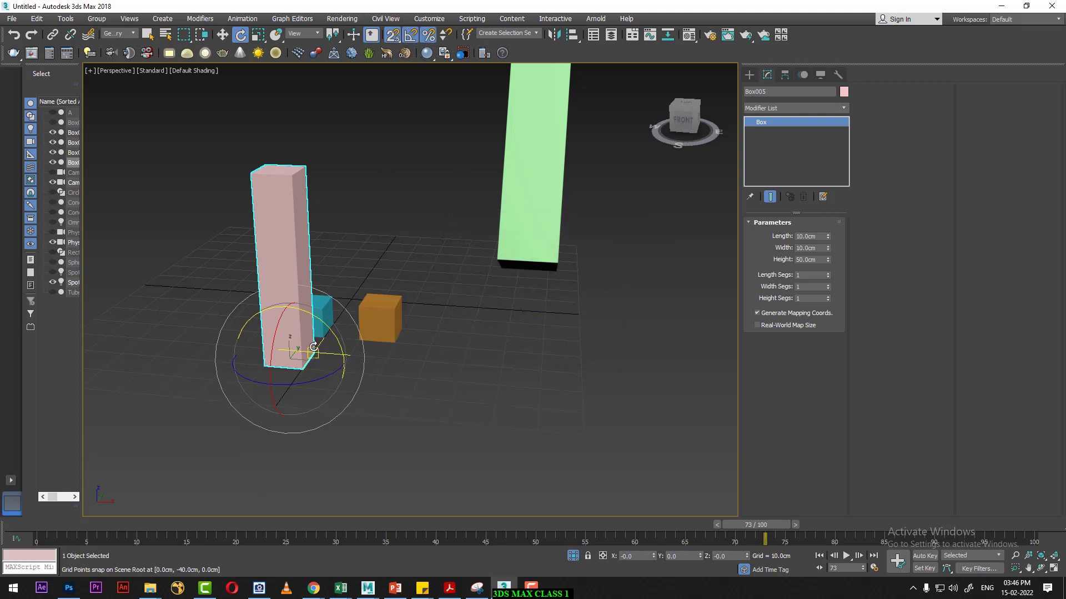
drag(322, 338, 323, 327)
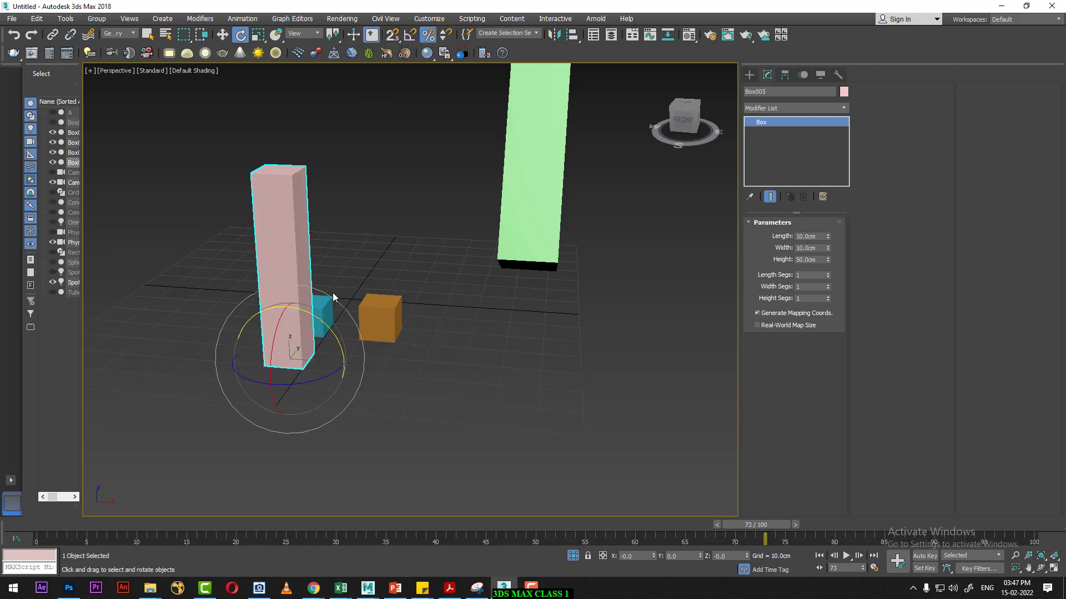
- Undo a test rotation, move the pink column right along X, and review snap settings
mouse_move(322, 323)
mouse_down()
mouse_move(330, 328)
mouse_move(320, 315)
mouse_up()
key(ctrl+z)
key(w)
drag(347, 363, 371, 363)
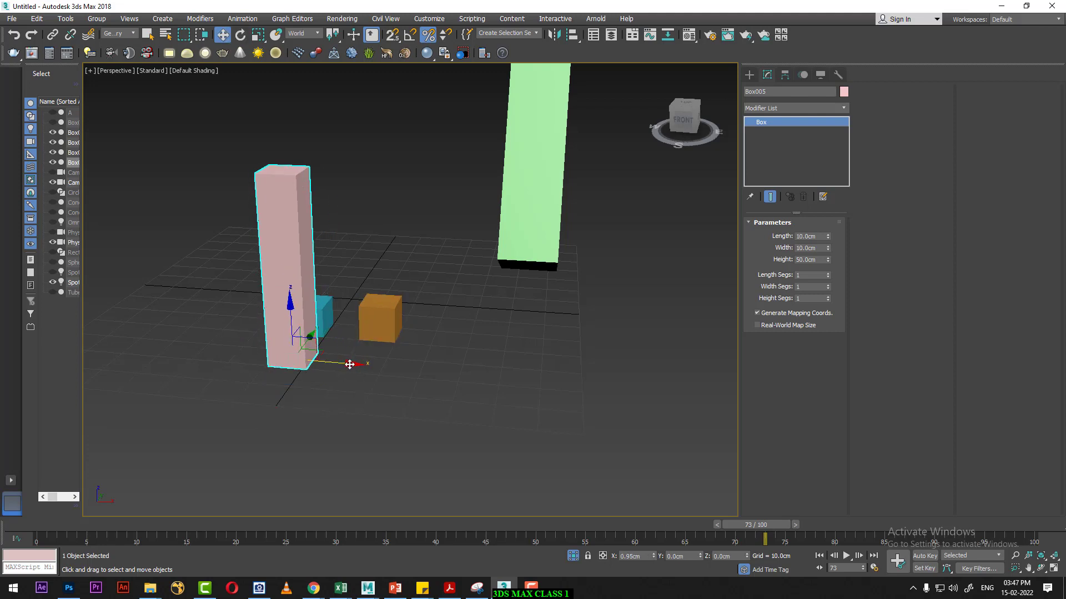
right_click(430, 37)
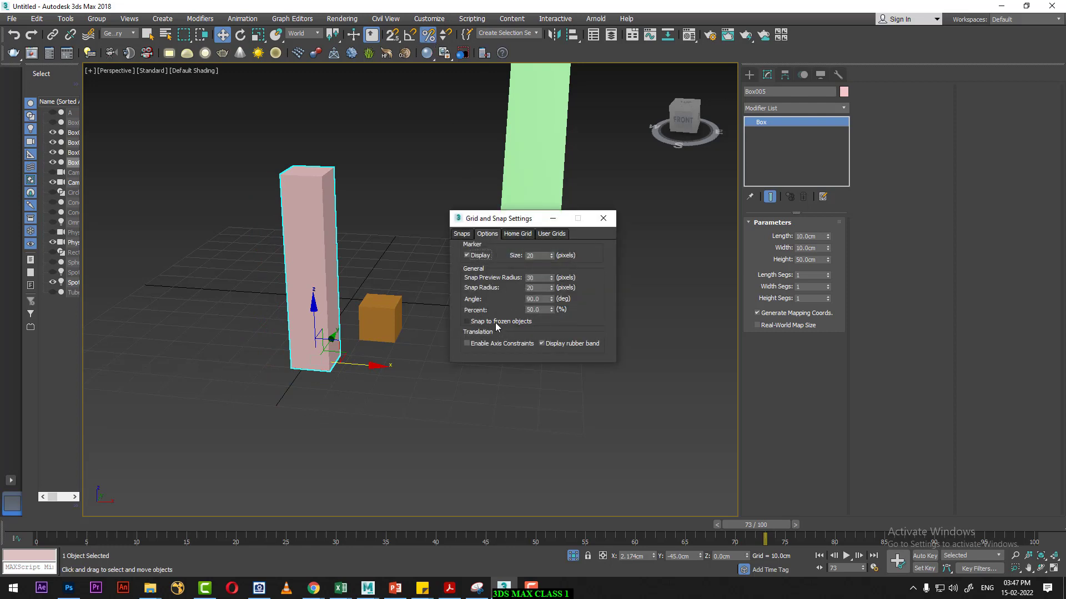
click(603, 218)
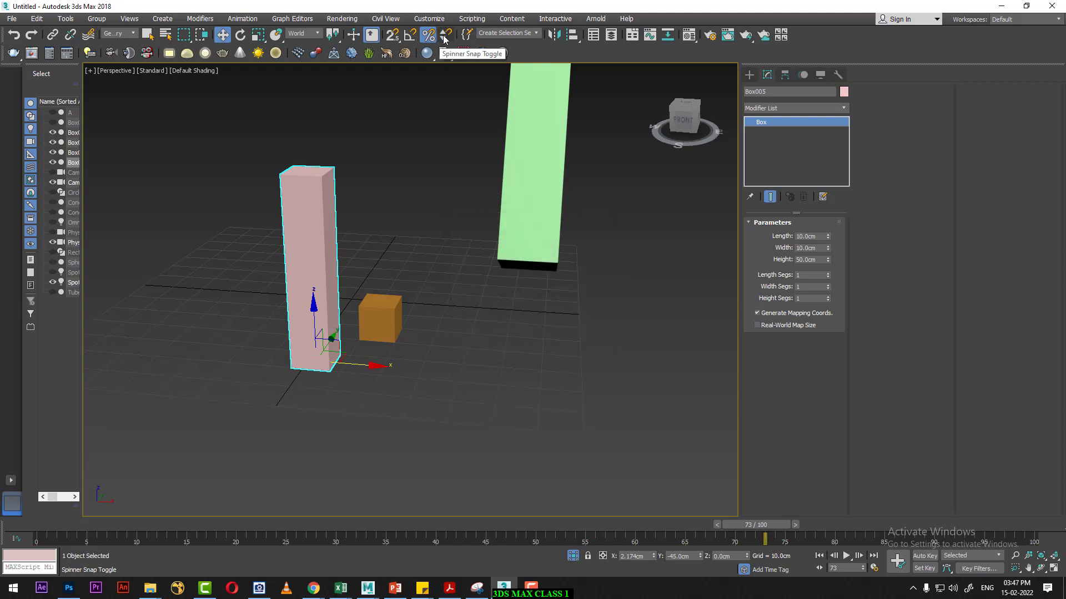
- Enable Spinner Snap, raise spinner precision to 10 decimals, and shift the pink column right
click(445, 40)
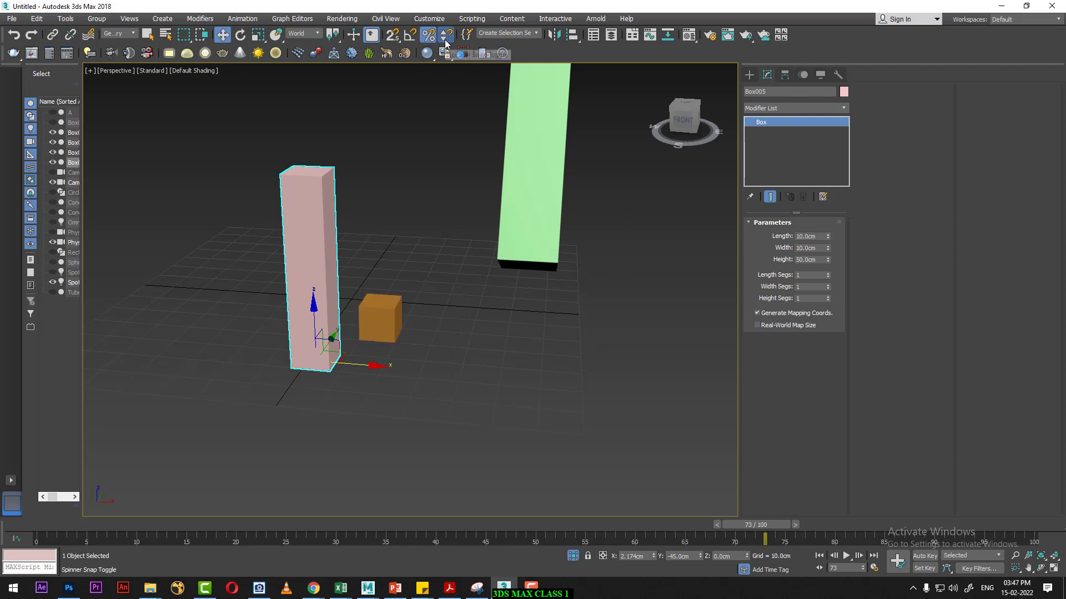
right_click(445, 40)
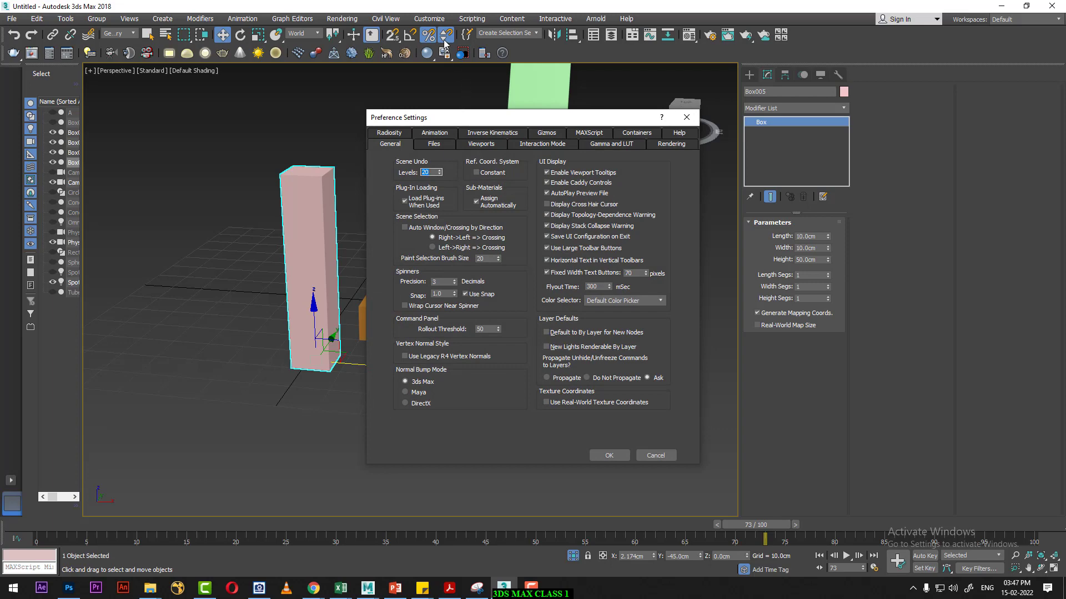
click(687, 118)
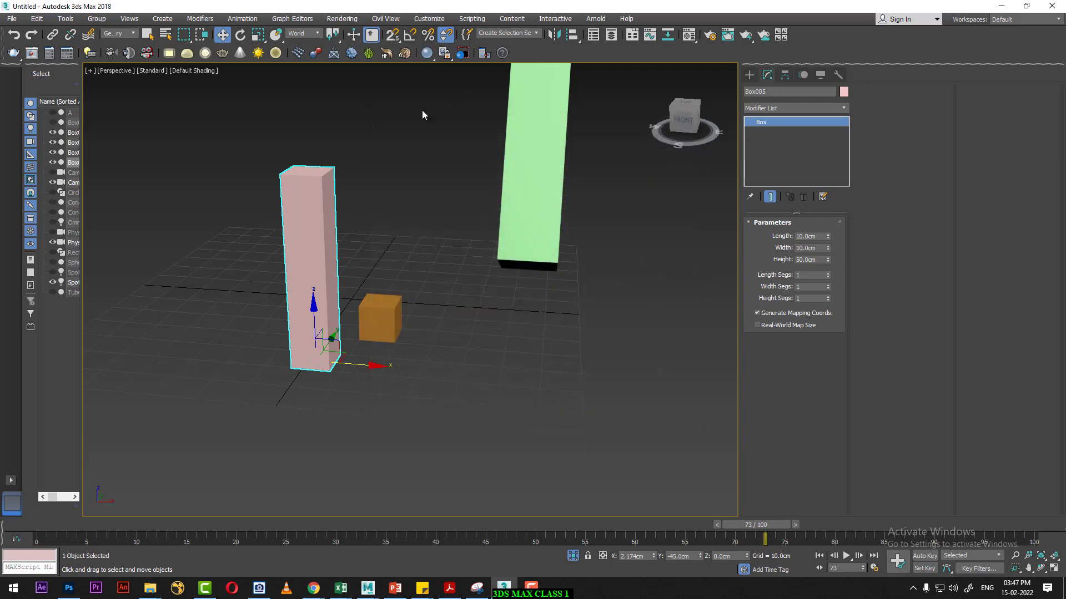
right_click(446, 40)
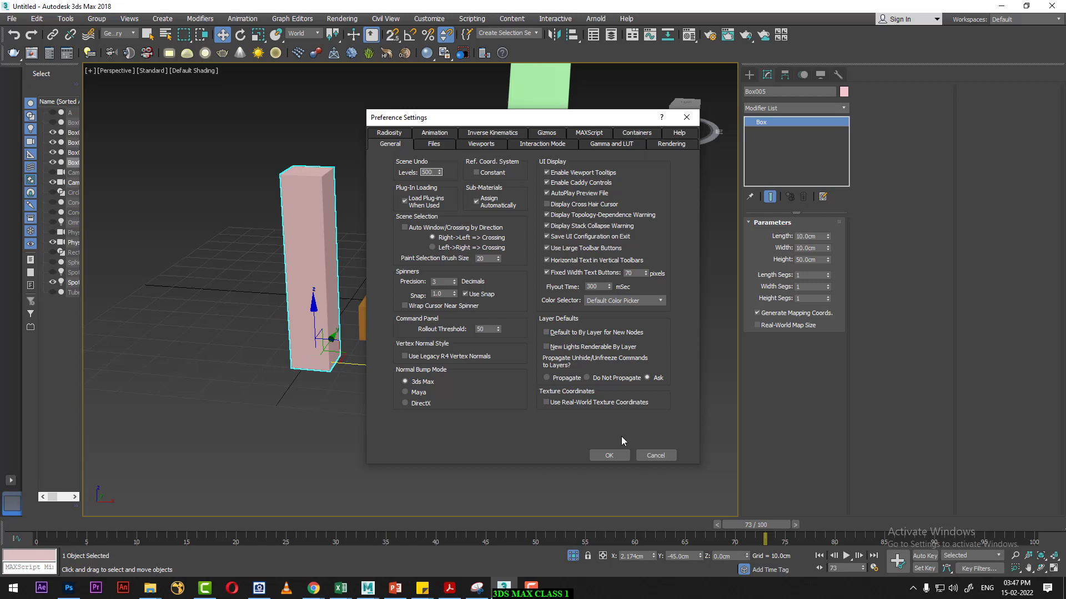
click(608, 456)
drag(454, 284, 458, 268)
click(610, 455)
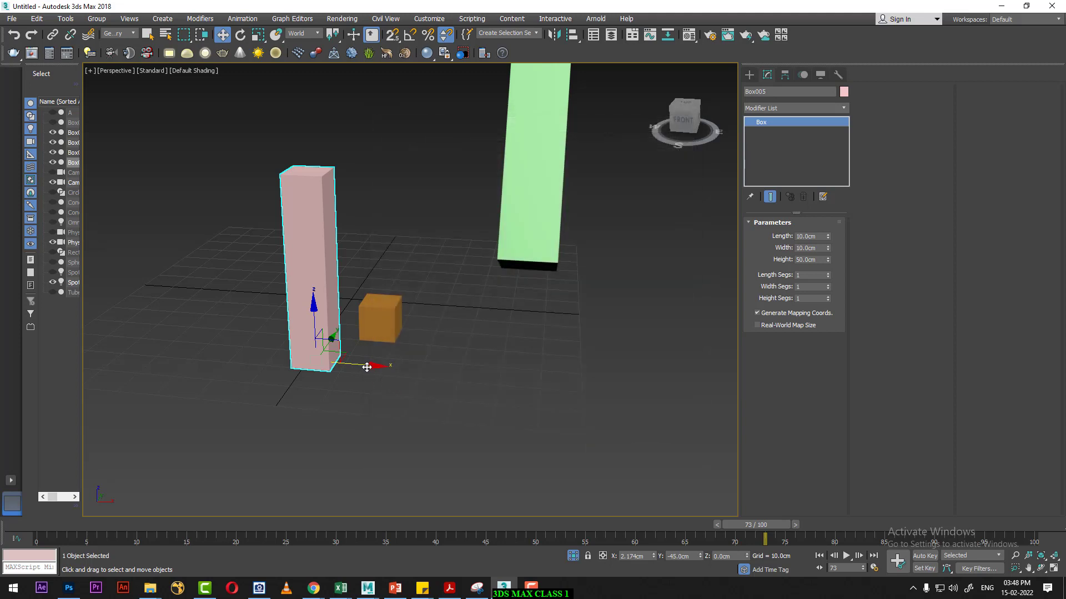
drag(367, 367, 408, 365)
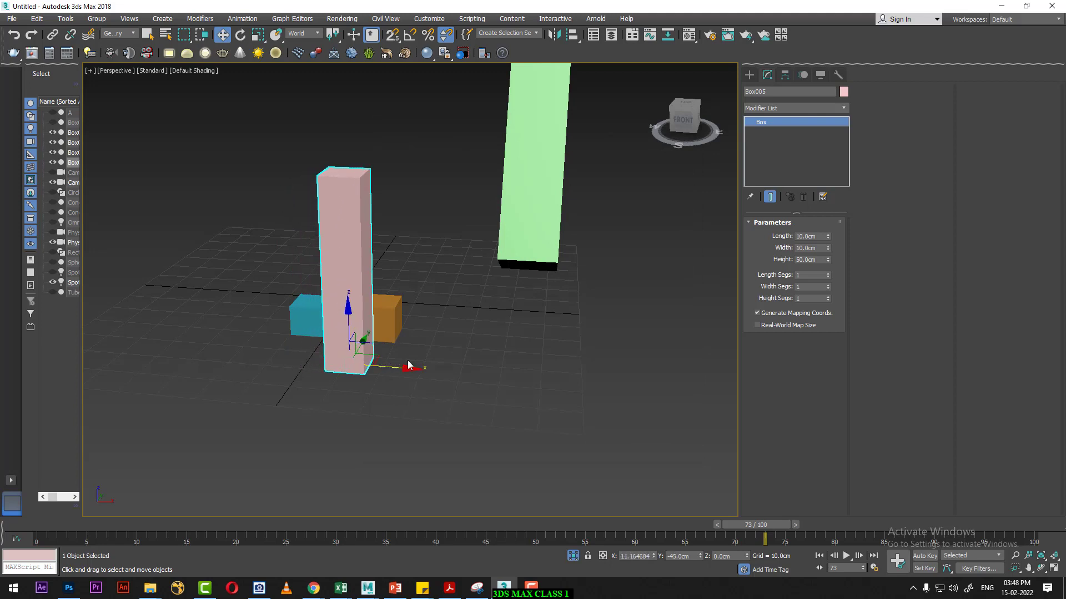
right_click(446, 36)
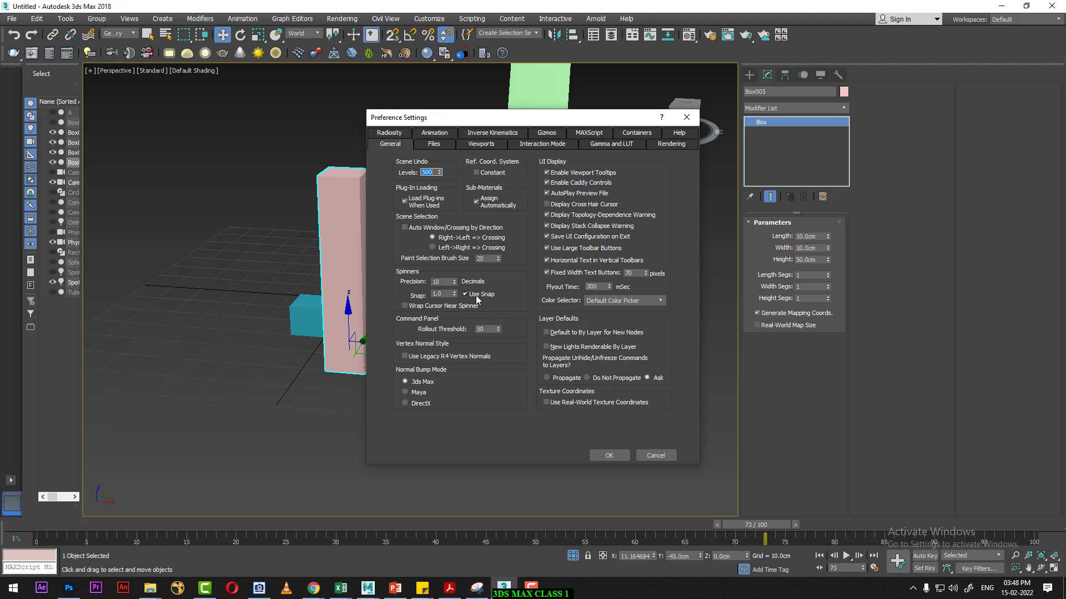
- Enable grid snapping and move the upright pink column in front of the orange cube
click(609, 455)
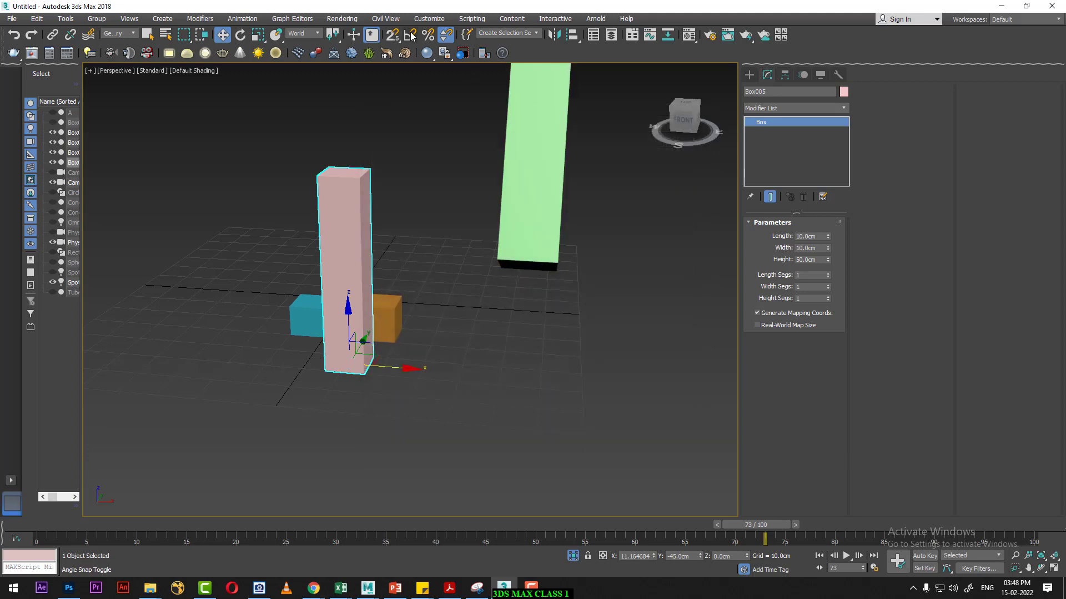
click(392, 34)
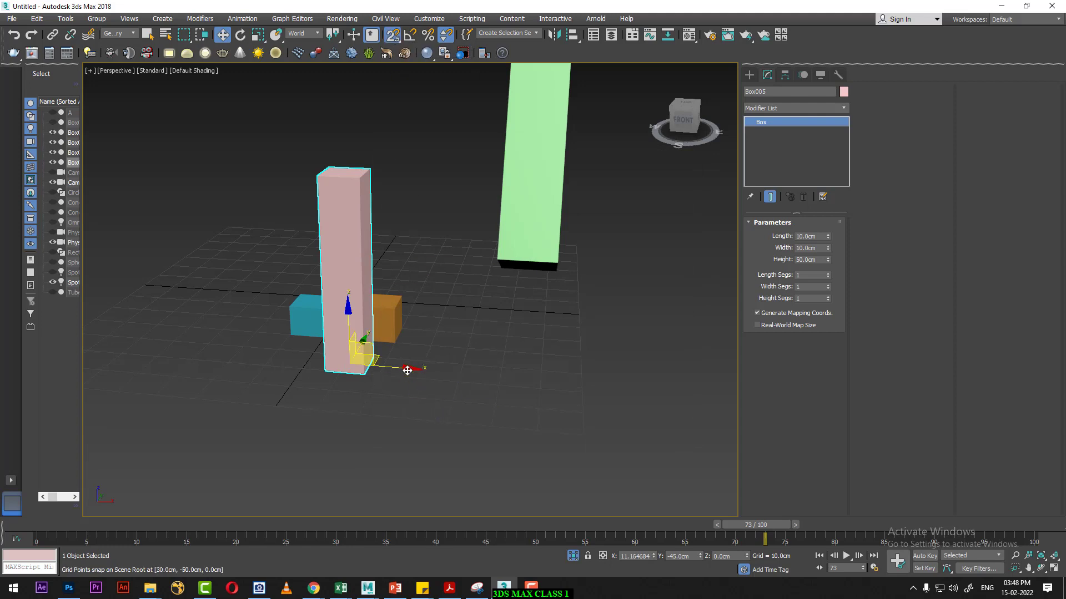
mouse_move(407, 370)
mouse_down()
mouse_move(513, 378)
mouse_move(367, 364)
mouse_up()
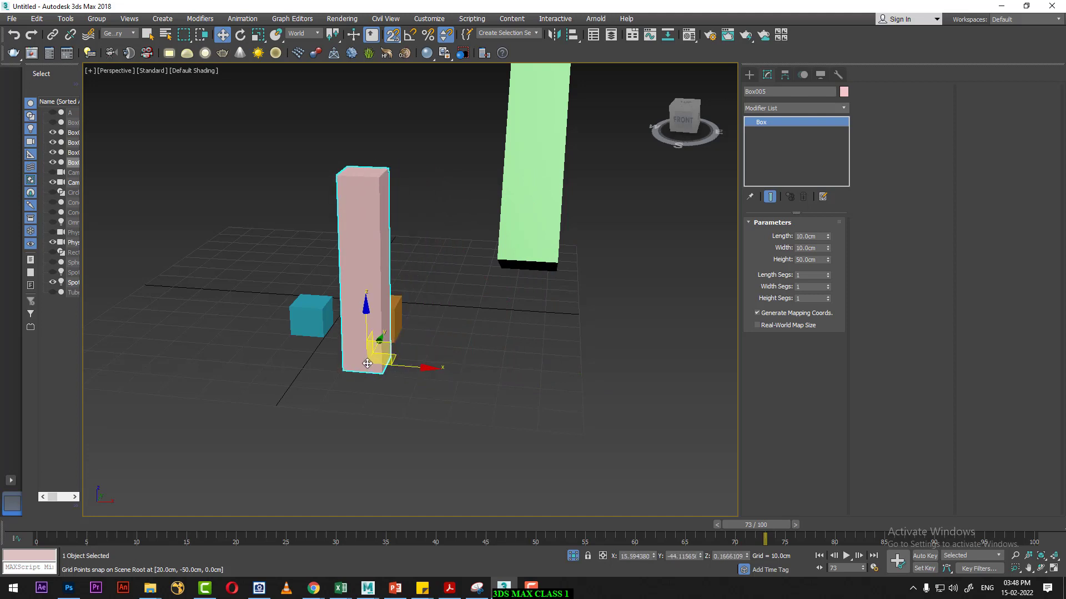
key(e)
mouse_move(389, 395)
mouse_down()
mouse_move(375, 392)
mouse_move(432, 374)
mouse_up()
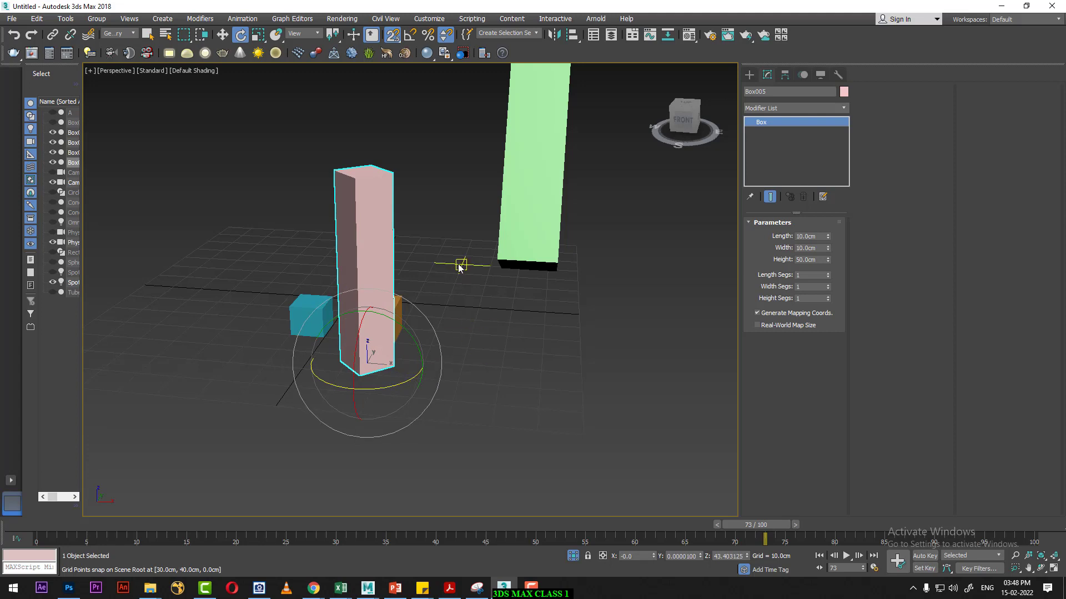
key(ctrl+z)
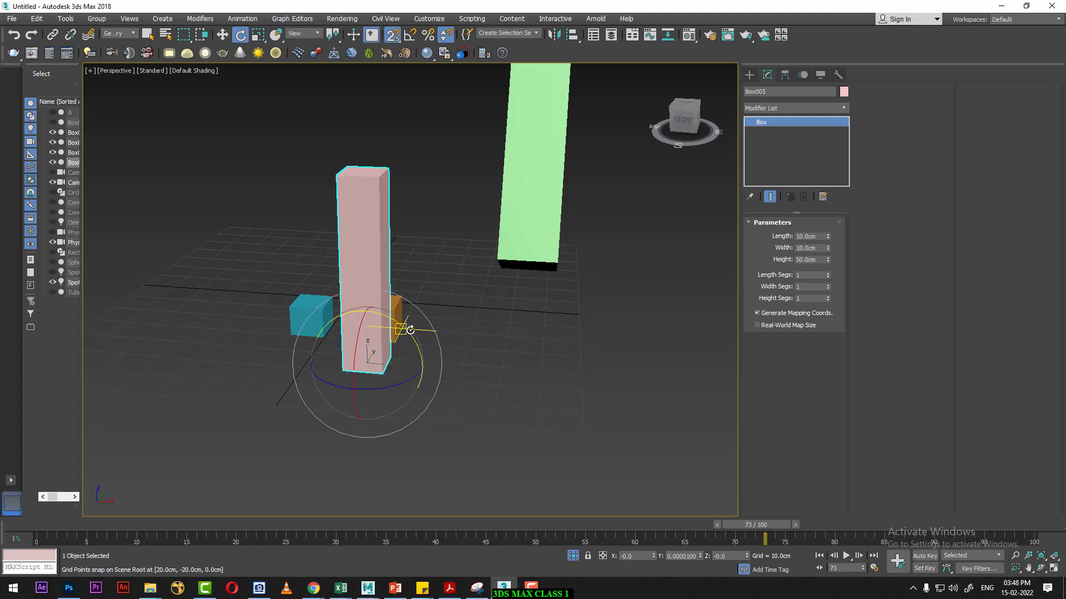
key(w)
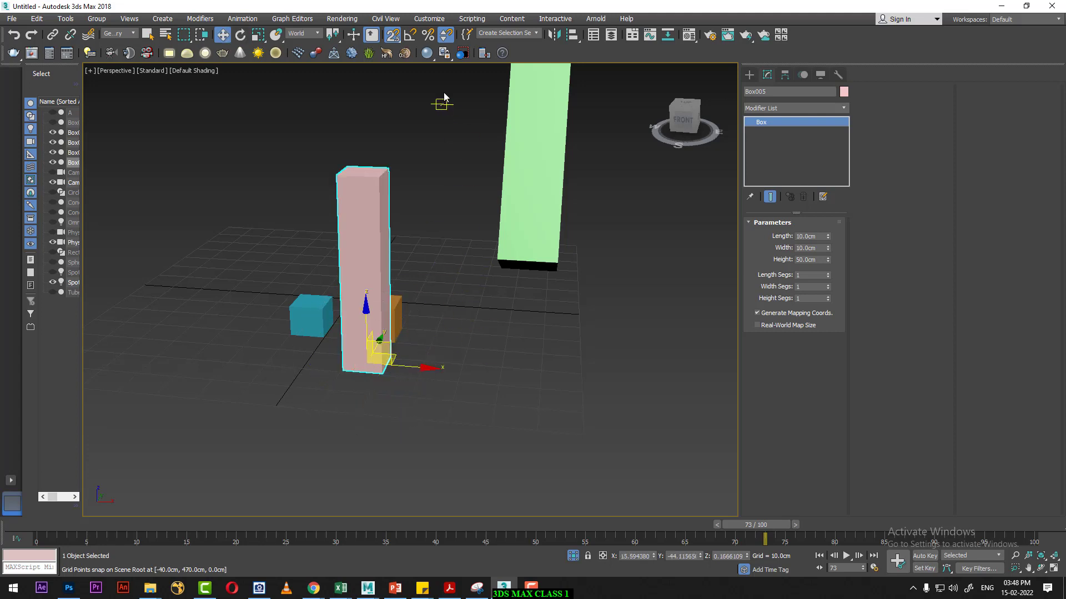
- Try the named selection sets window with the pink, teal, orange and green boxes selected
click(466, 37)
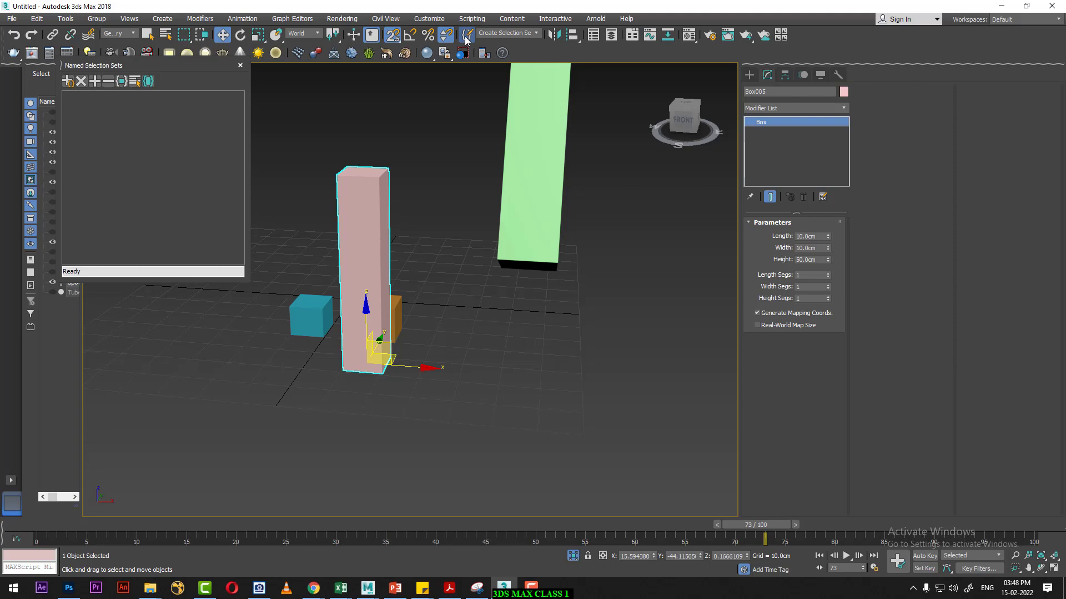
drag(602, 226, 228, 468)
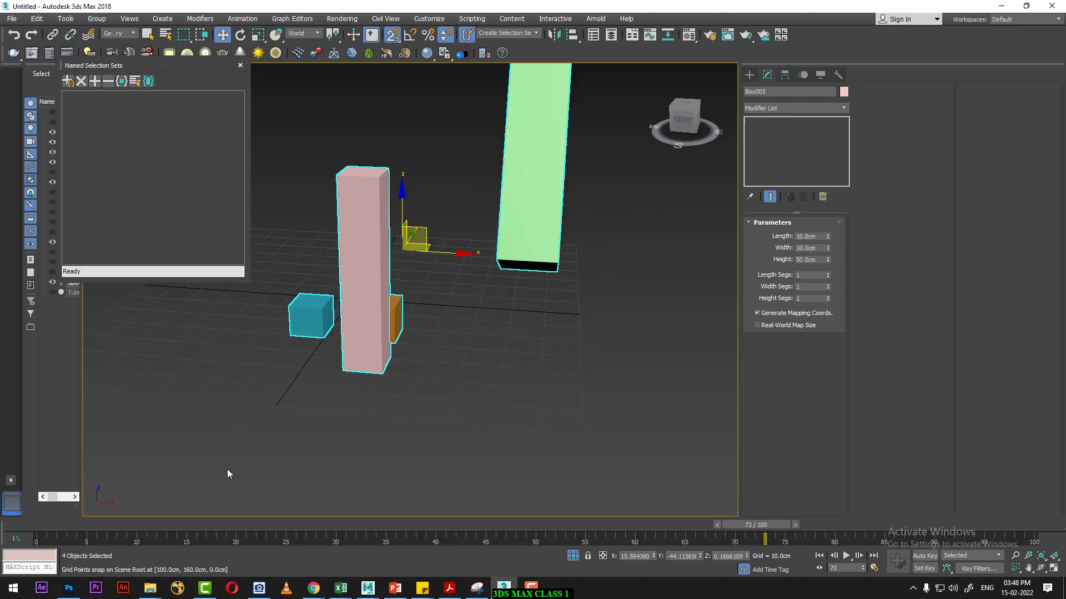
click(239, 66)
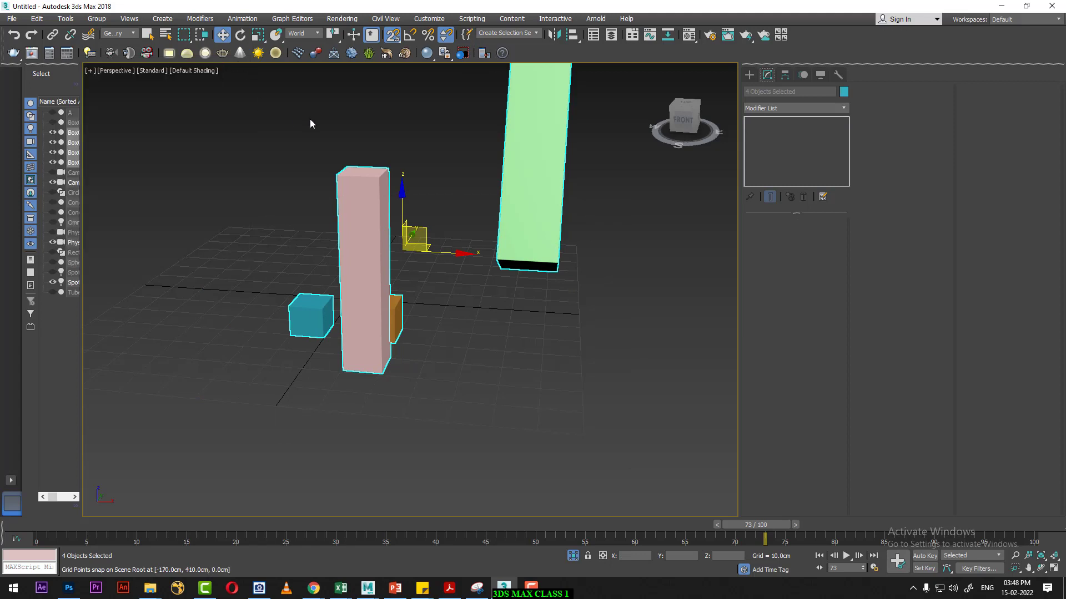
click(503, 34)
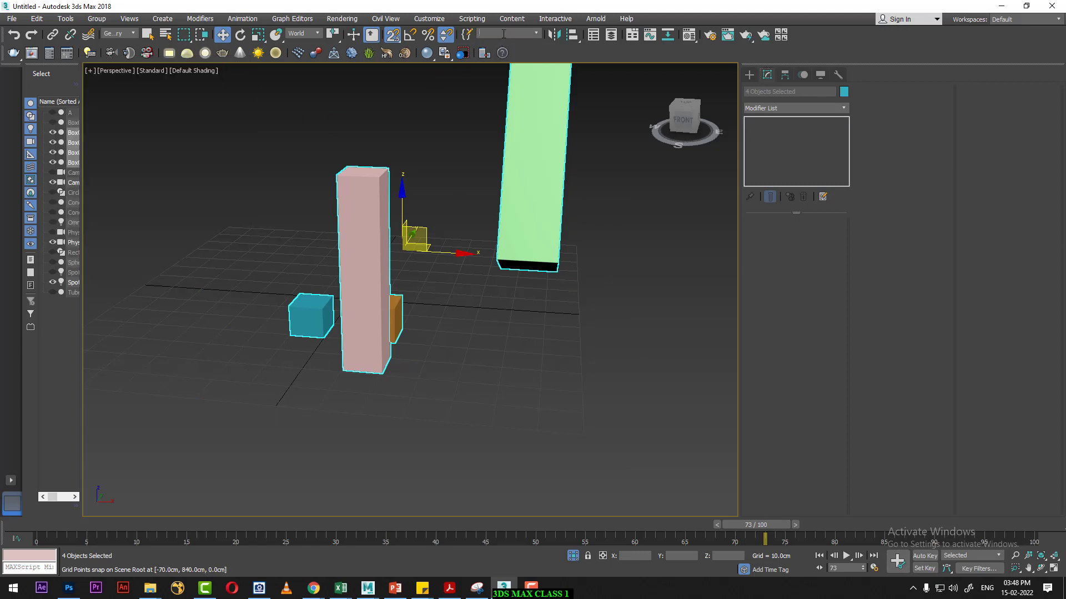
click(536, 34)
drag(617, 235, 274, 450)
- Clear the selection, then create a new named set from the pink box alone
right_click(465, 36)
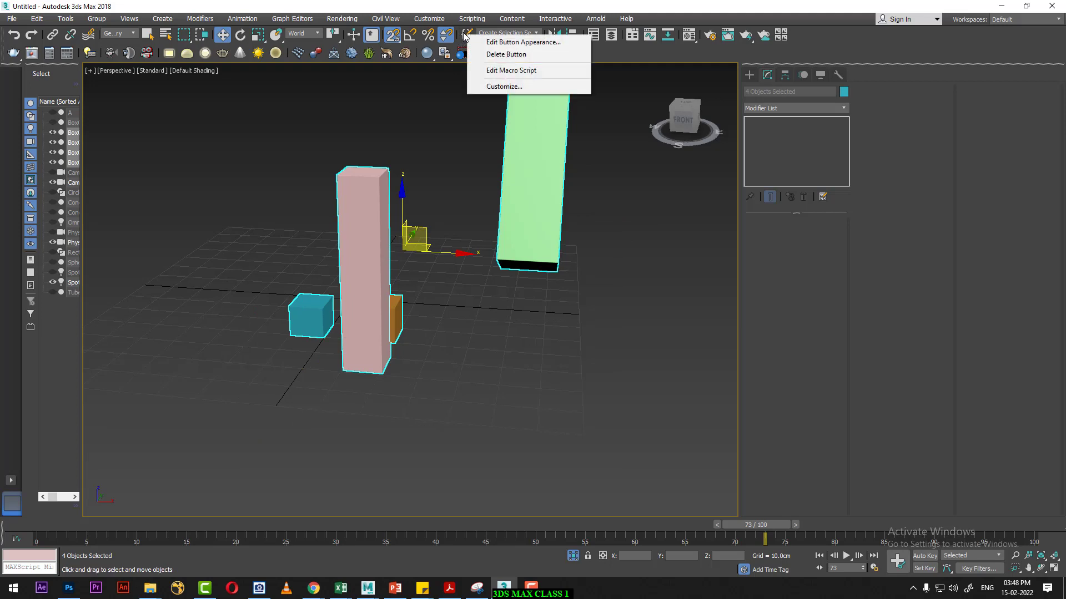
click(457, 138)
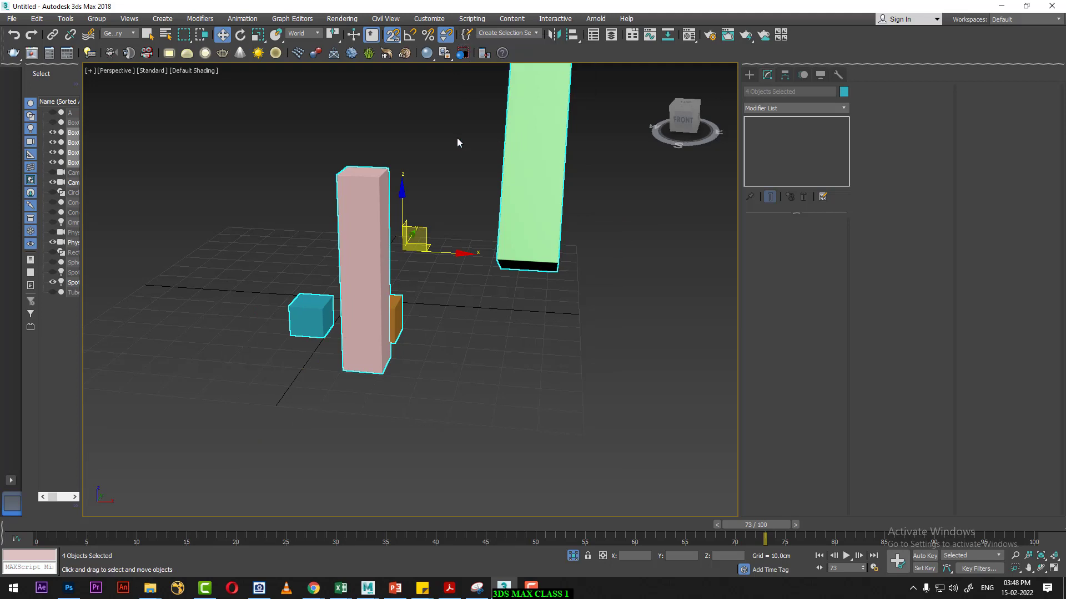
click(466, 36)
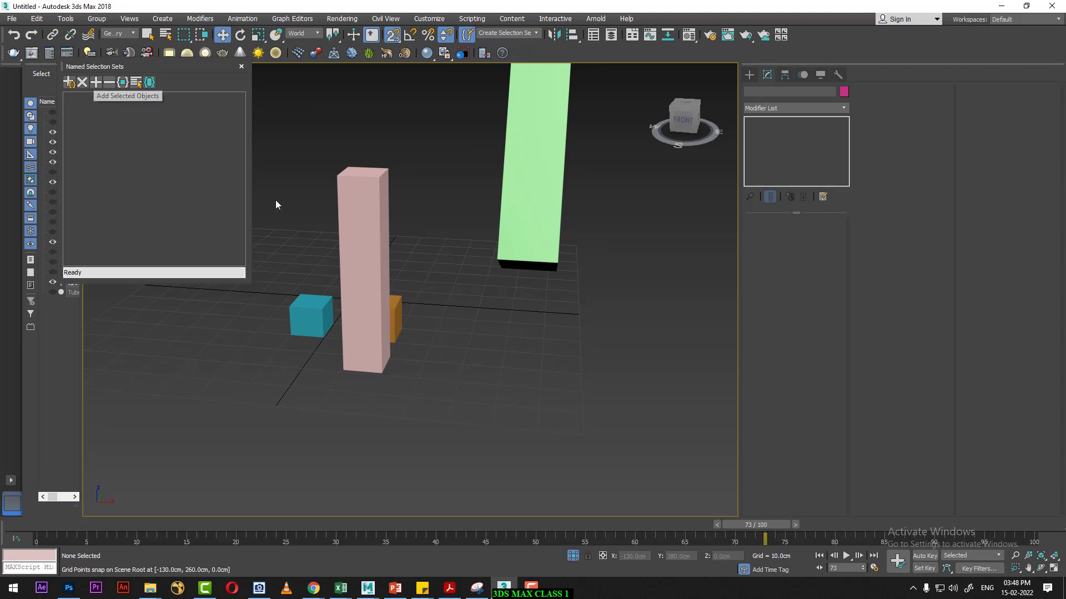
click(358, 239)
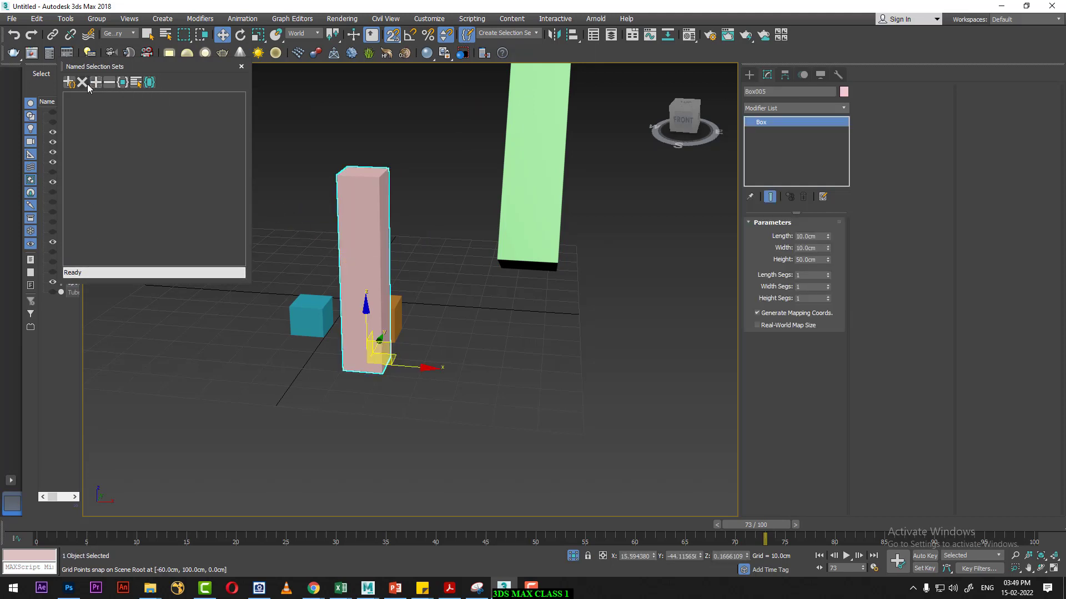
click(68, 82)
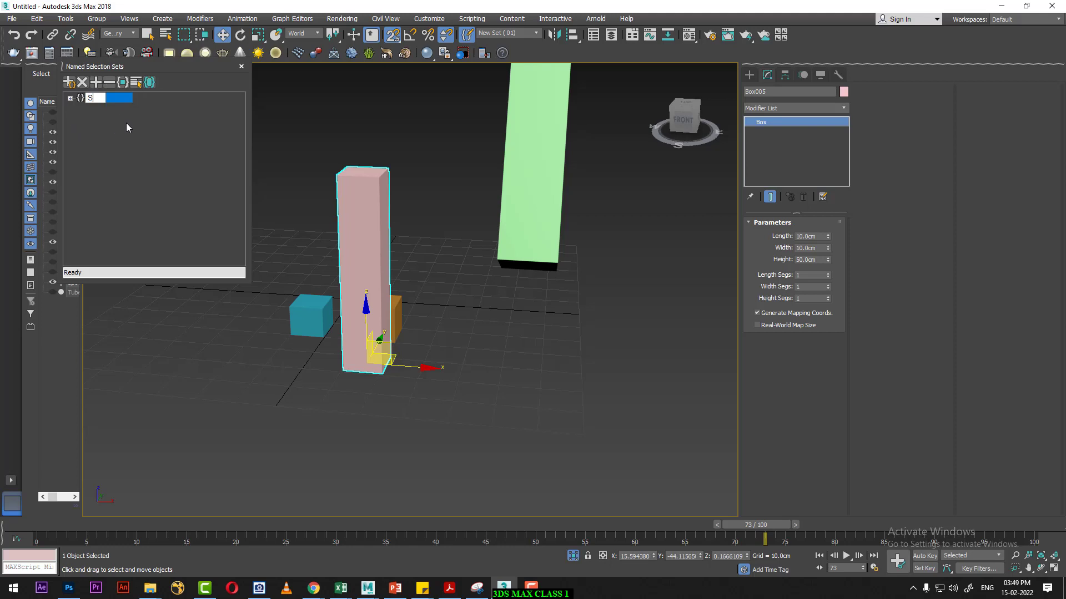
- Name the new set S and add the cyan box, Box003, to it
text(S)
key(Return)
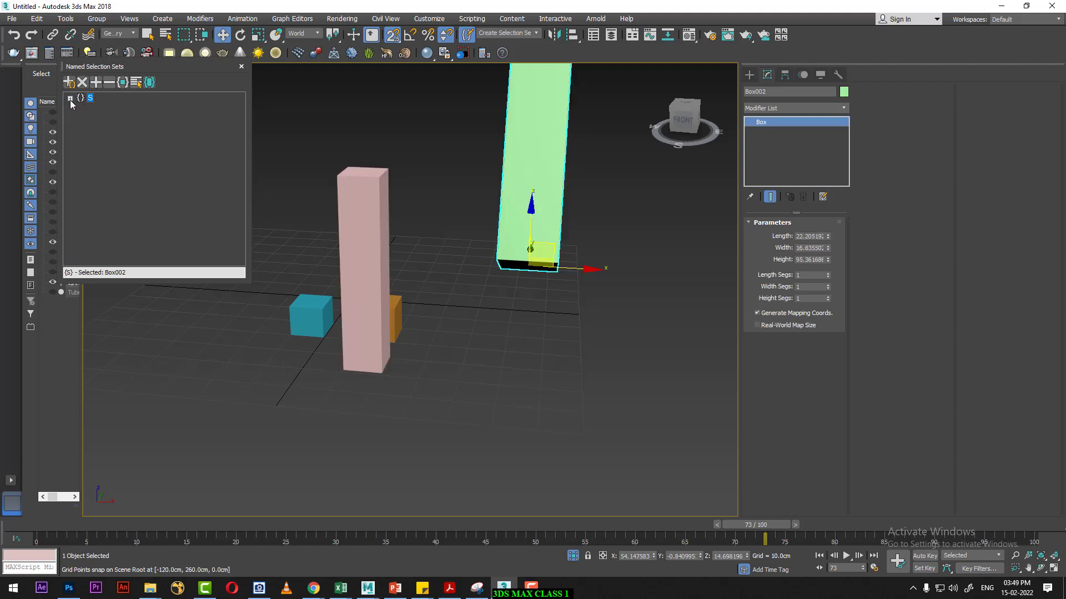
click(70, 98)
click(317, 325)
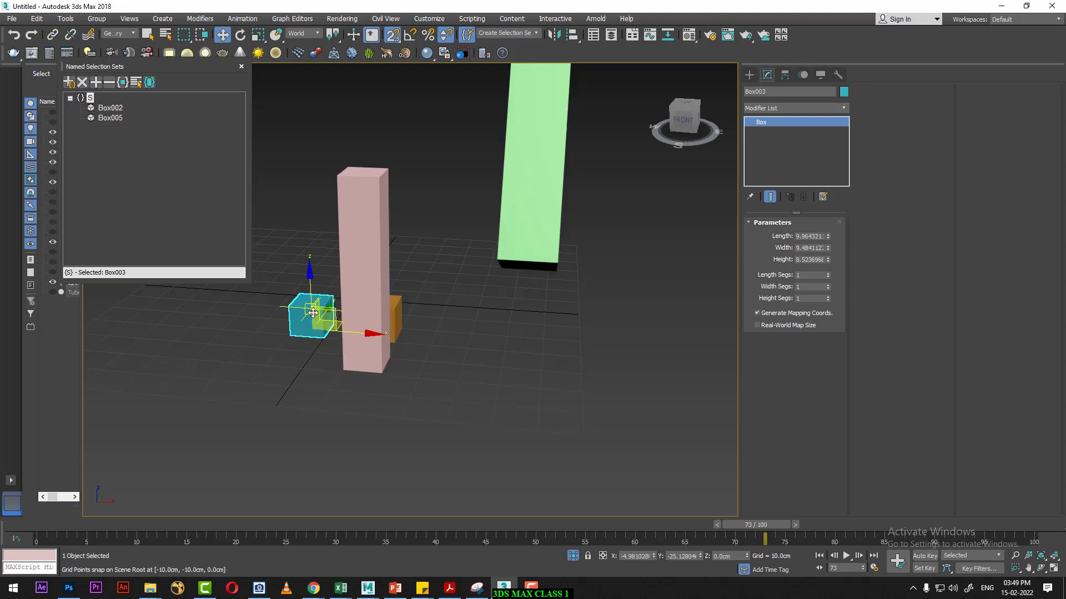
click(95, 82)
- Confirm set S selects Box002, Box003 and Box005 from the dropdown, then close the window
click(111, 128)
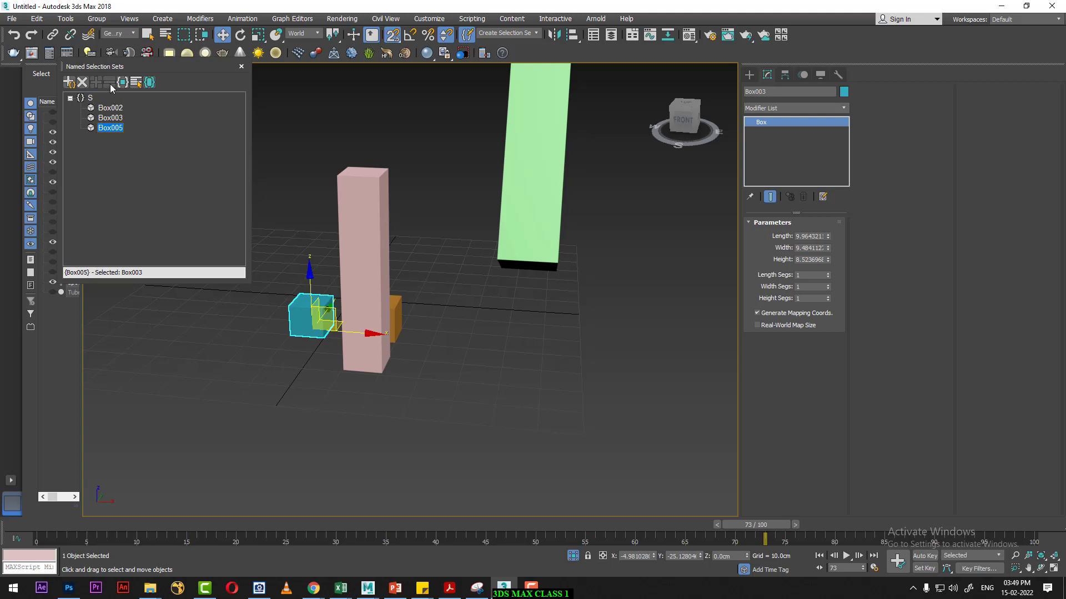
click(113, 117)
click(109, 108)
click(492, 32)
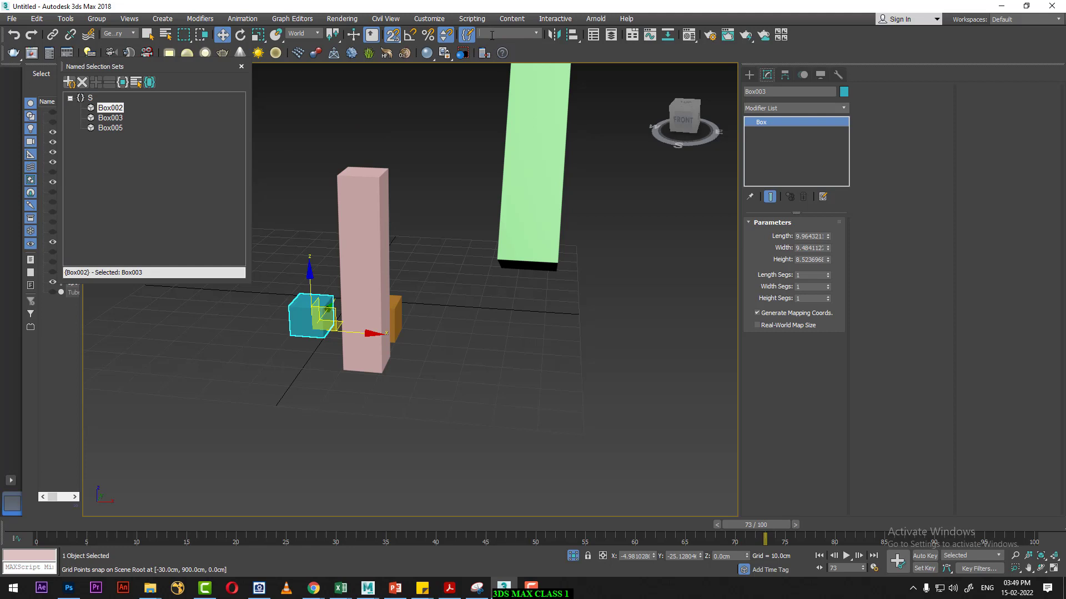
text(S)
key(Return)
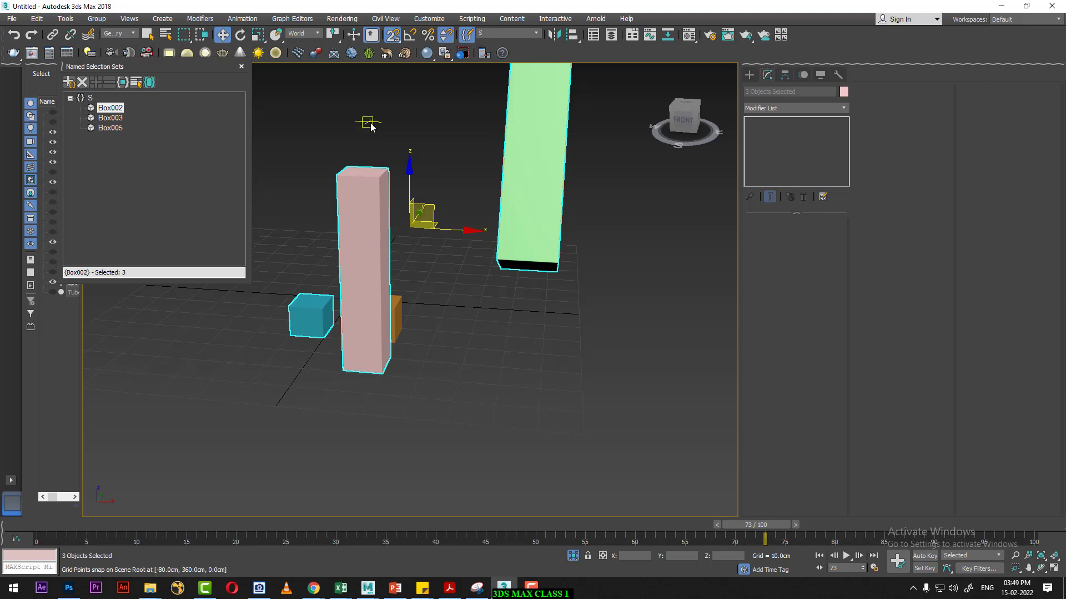
click(369, 119)
click(496, 34)
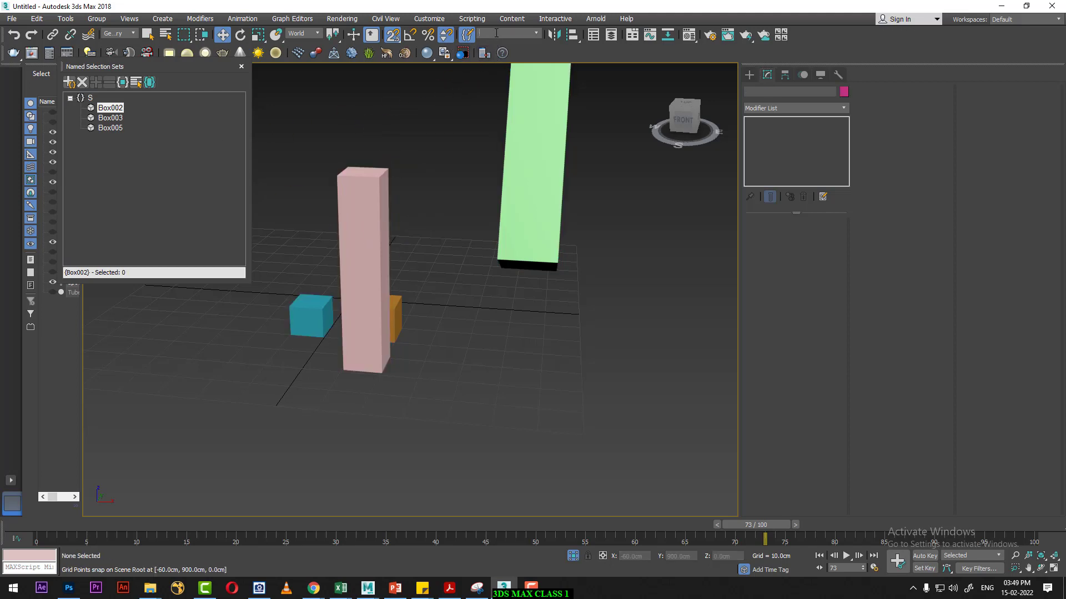
text(S)
key(Return)
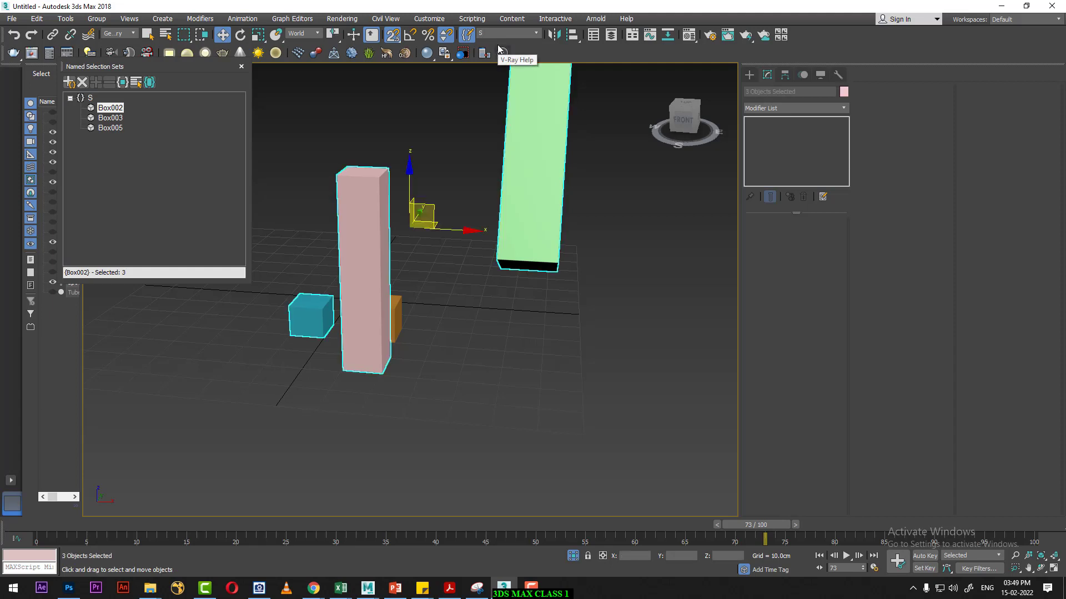
click(241, 66)
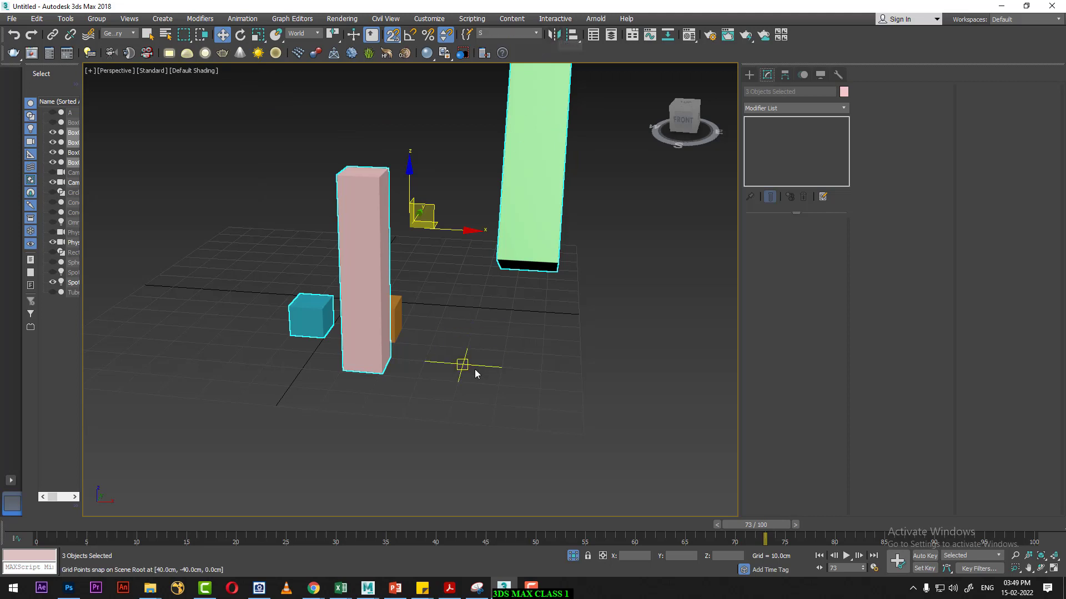
- Mirror pink Box005 along X as a copy offset about 36.97 cm
click(366, 327)
alt+middle_drag(458, 348, 455, 359)
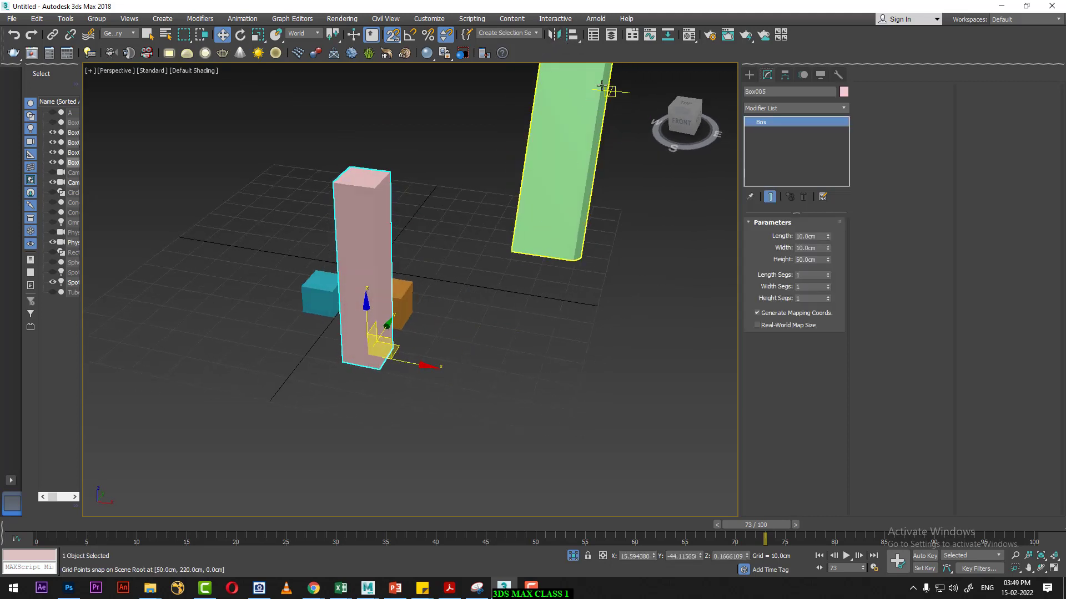
click(554, 38)
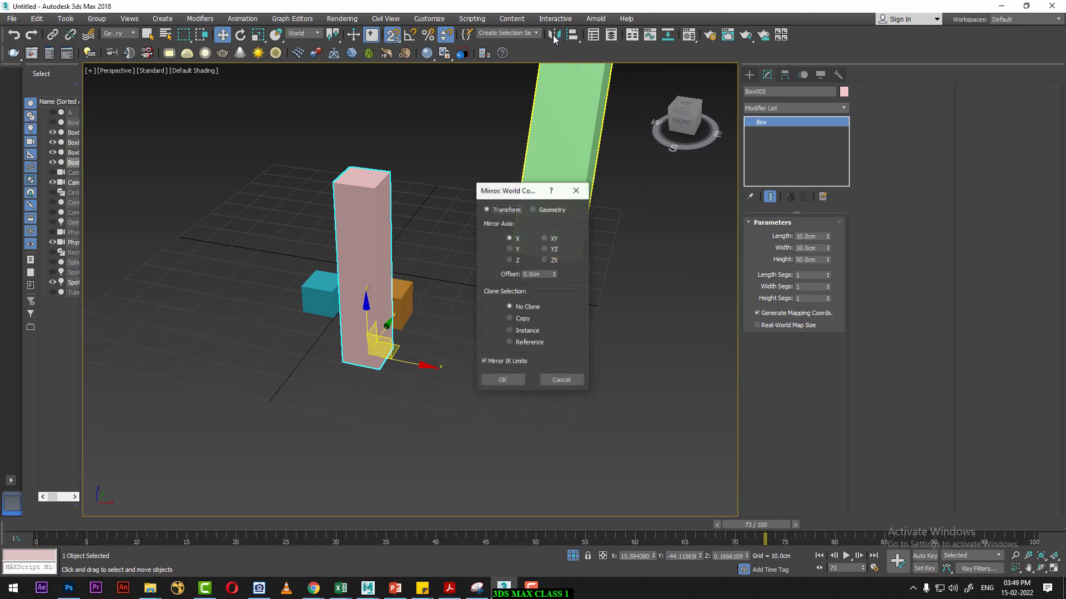
click(522, 319)
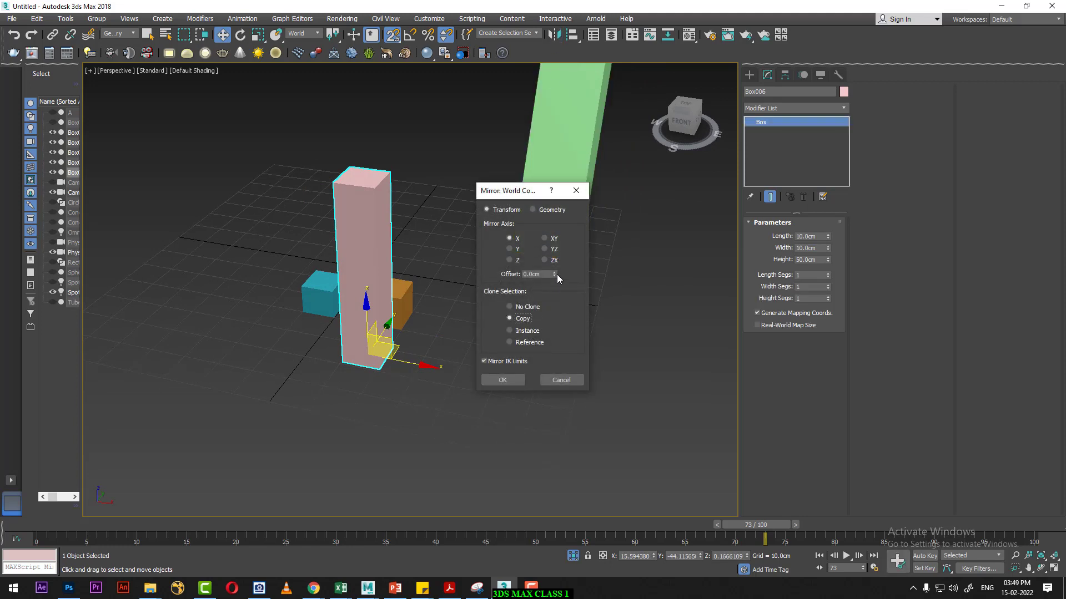
drag(554, 274, 566, 75)
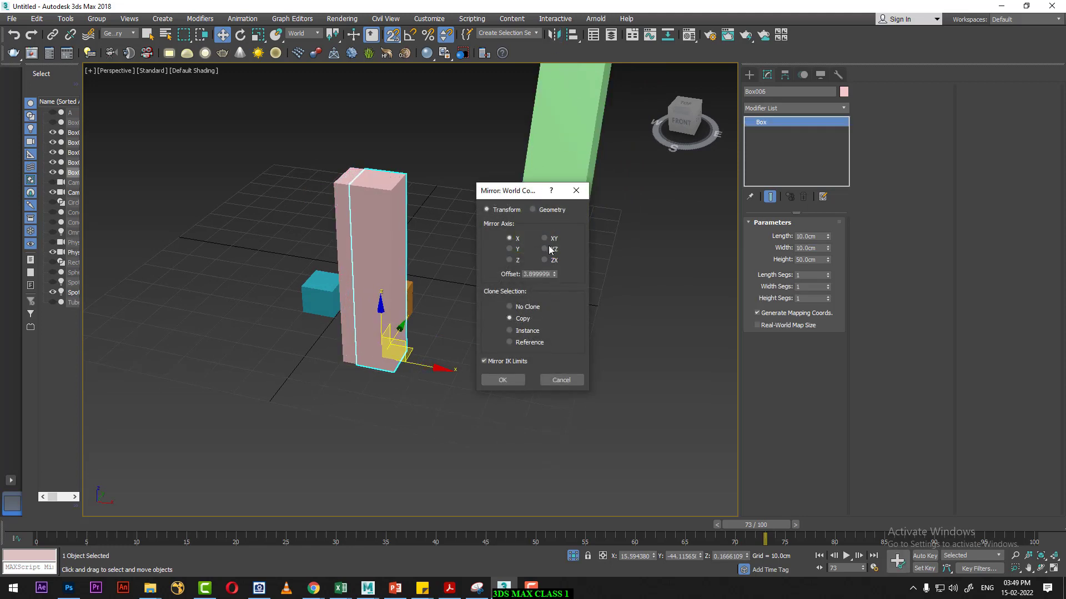
mouse_move(555, 281)
mouse_down()
mouse_move(561, 371)
mouse_move(549, 383)
mouse_up()
drag(510, 190, 693, 138)
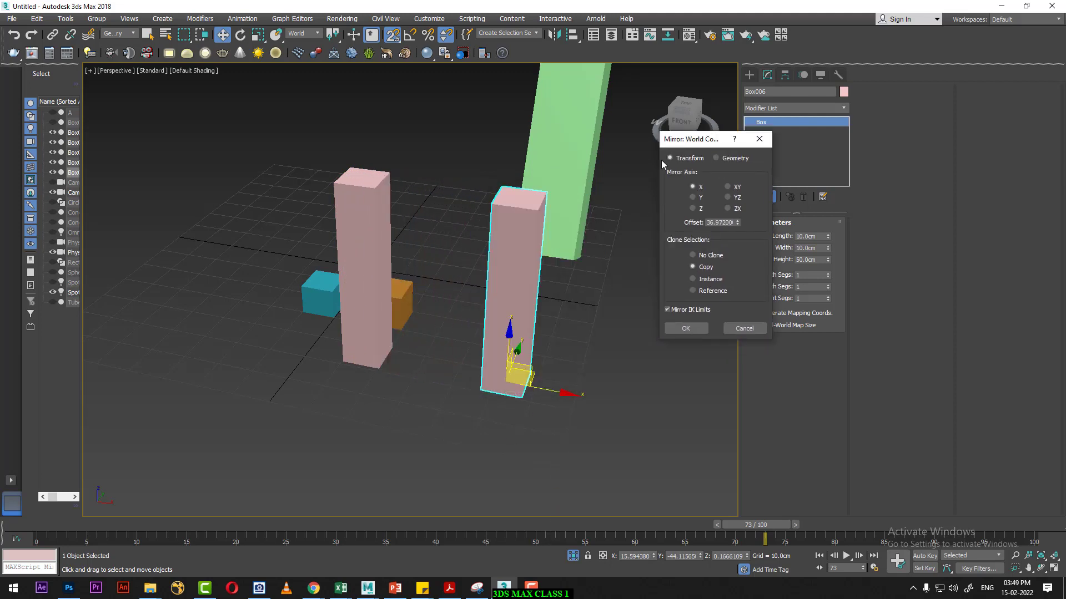
click(692, 328)
alt+middle_drag(691, 327, 619, 369)
- Mirror both pink pillars along Y as copies about 48 cm away, making four legs
ctrl+click(436, 418)
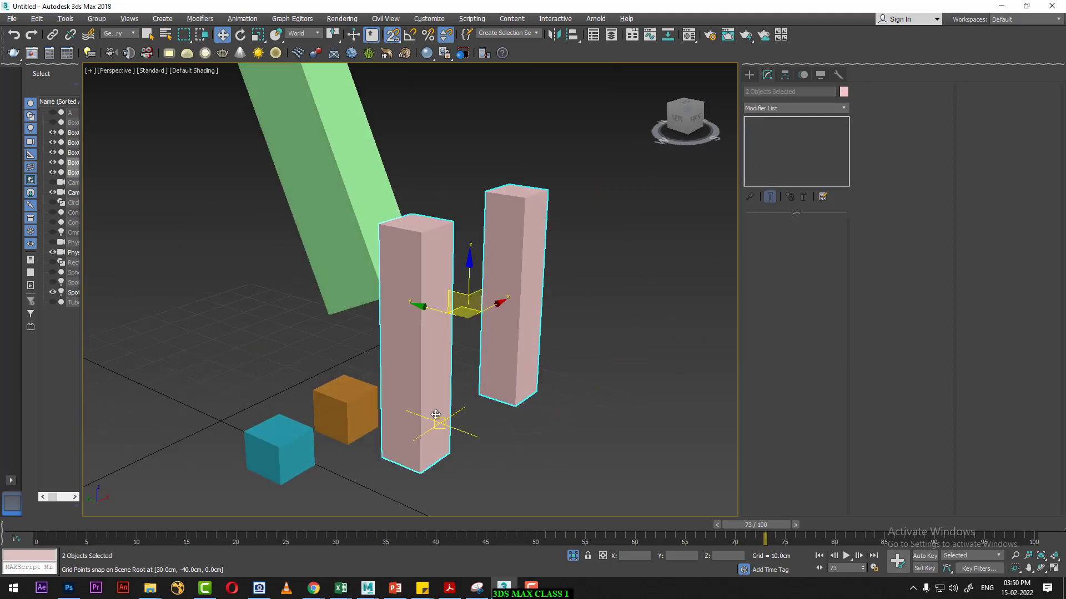
mouse_move(442, 409)
alt+middle_down()
mouse_move(542, 385)
mouse_move(557, 400)
mouse_move(570, 391)
alt+middle_up()
scroll(552, 385, down, 3)
click(553, 35)
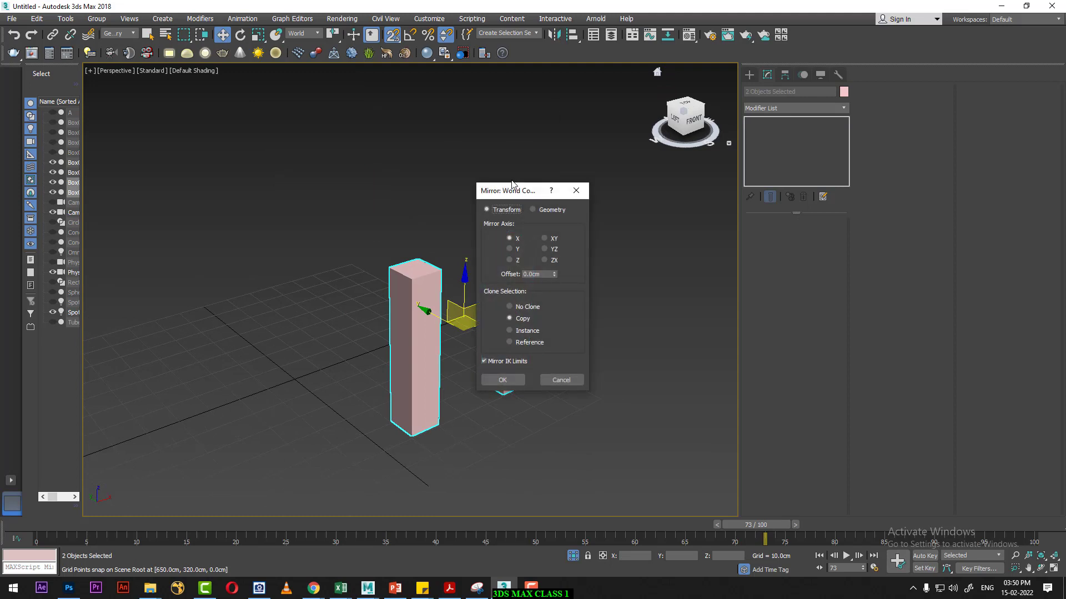
drag(510, 191, 678, 148)
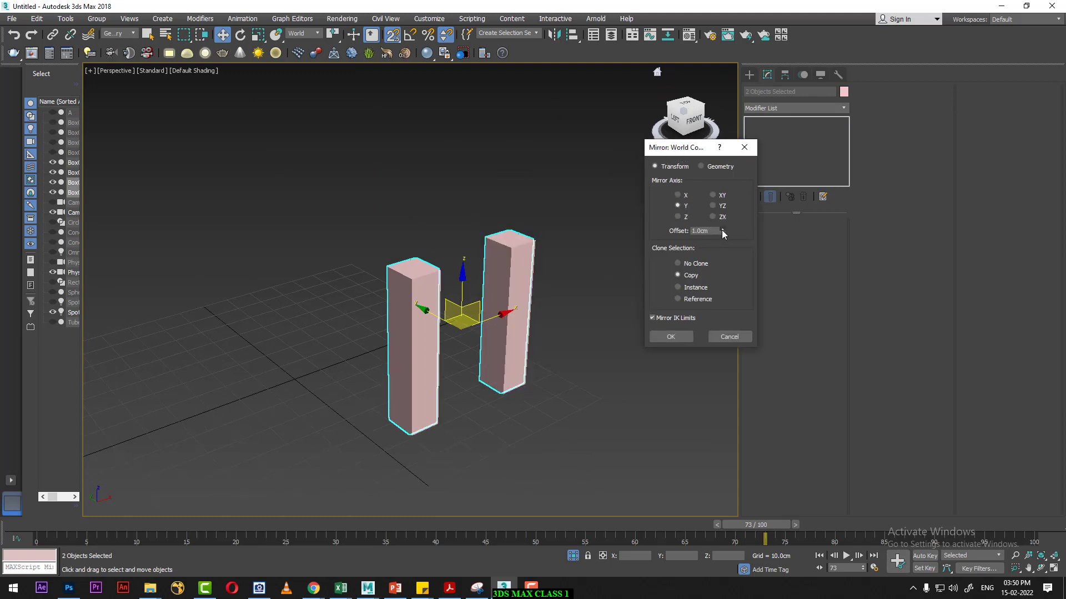
drag(722, 230, 721, 217)
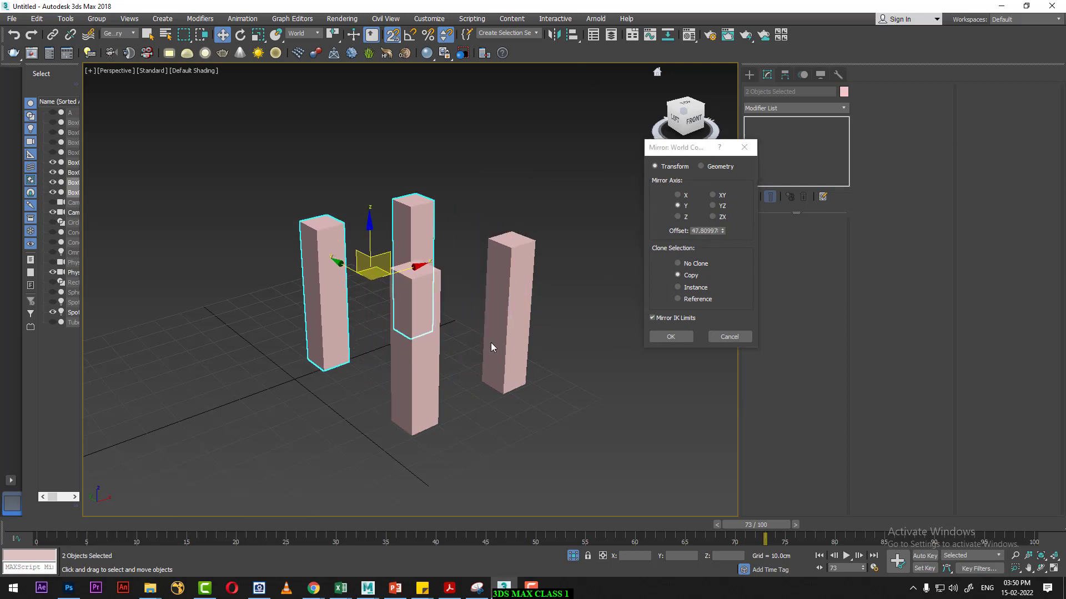
click(678, 335)
mouse_move(555, 344)
alt+middle_down()
mouse_move(346, 352)
mouse_move(620, 281)
alt+middle_up()
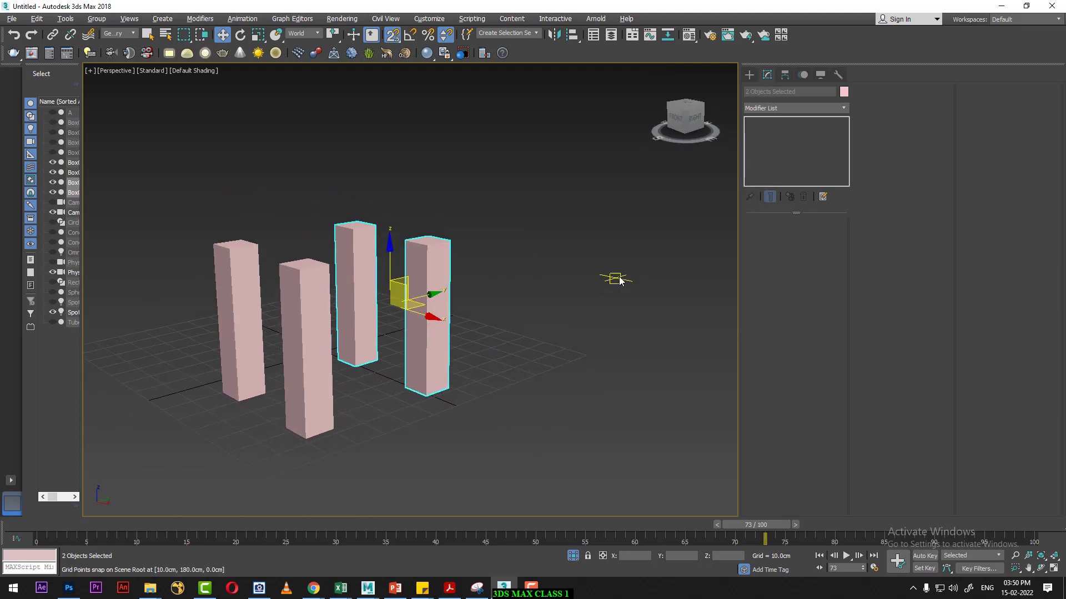
- In Top view, draw a 60 × 50 cm box covering the four pillars, then return to Perspective
middle_drag(533, 293, 551, 316)
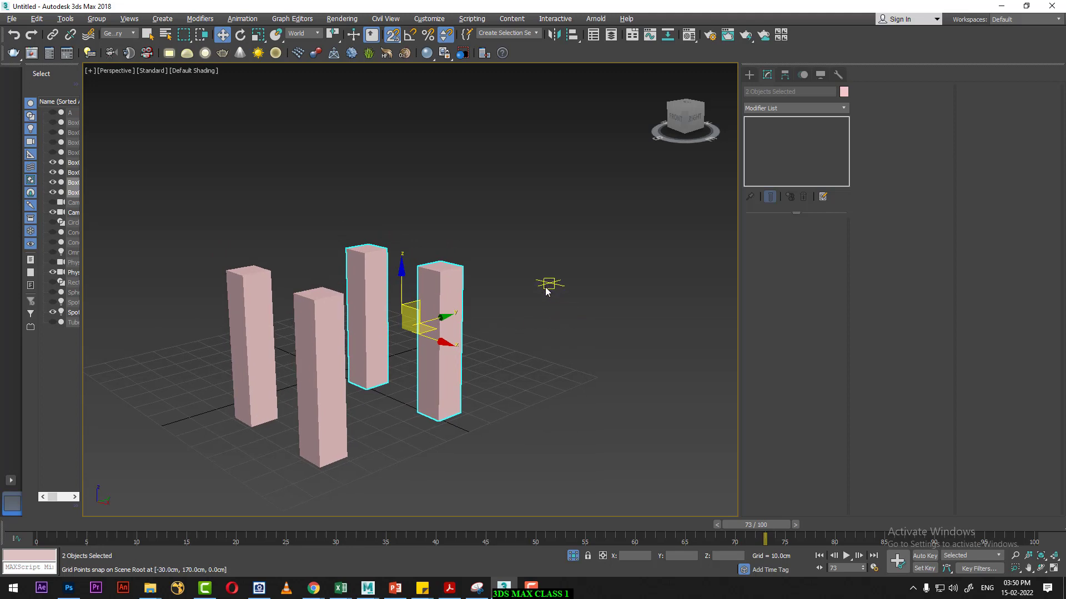
key(t)
scroll(547, 291, down, 5)
scroll(554, 299, up, 2)
scroll(578, 274, up, 2)
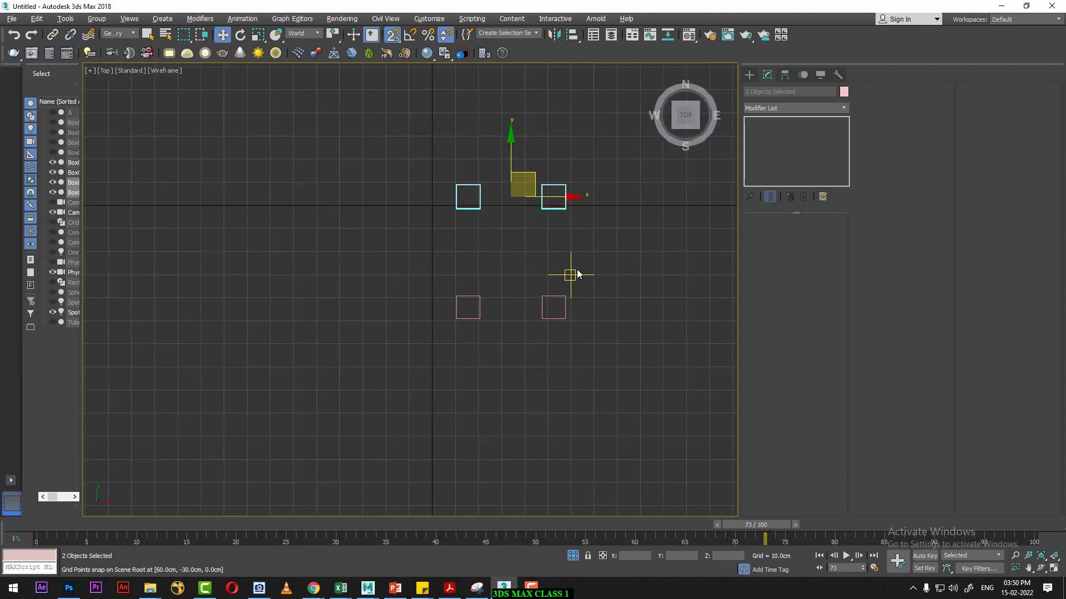
click(749, 74)
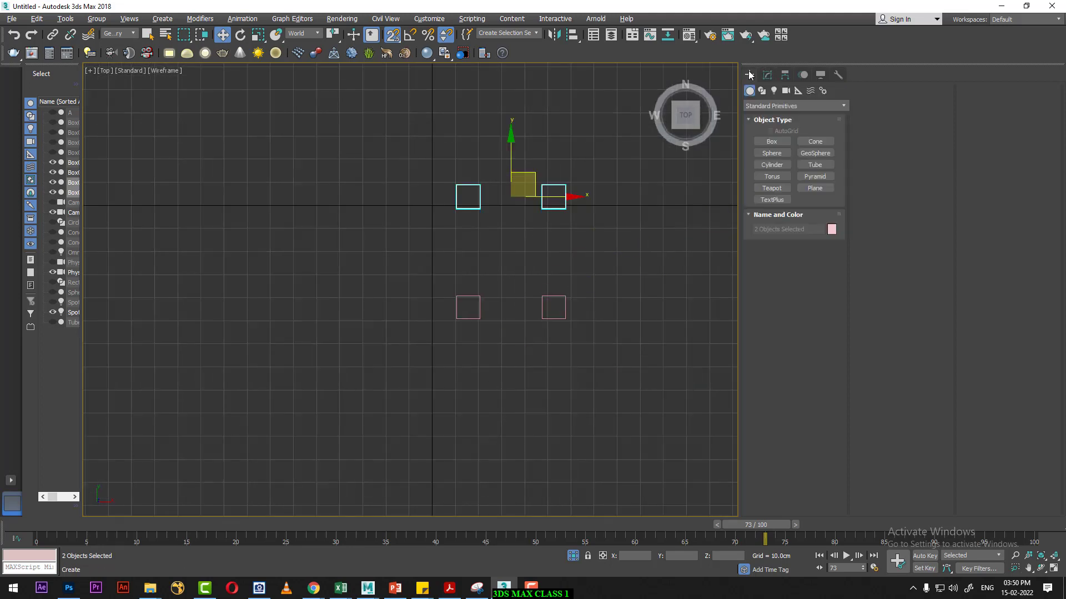
click(777, 143)
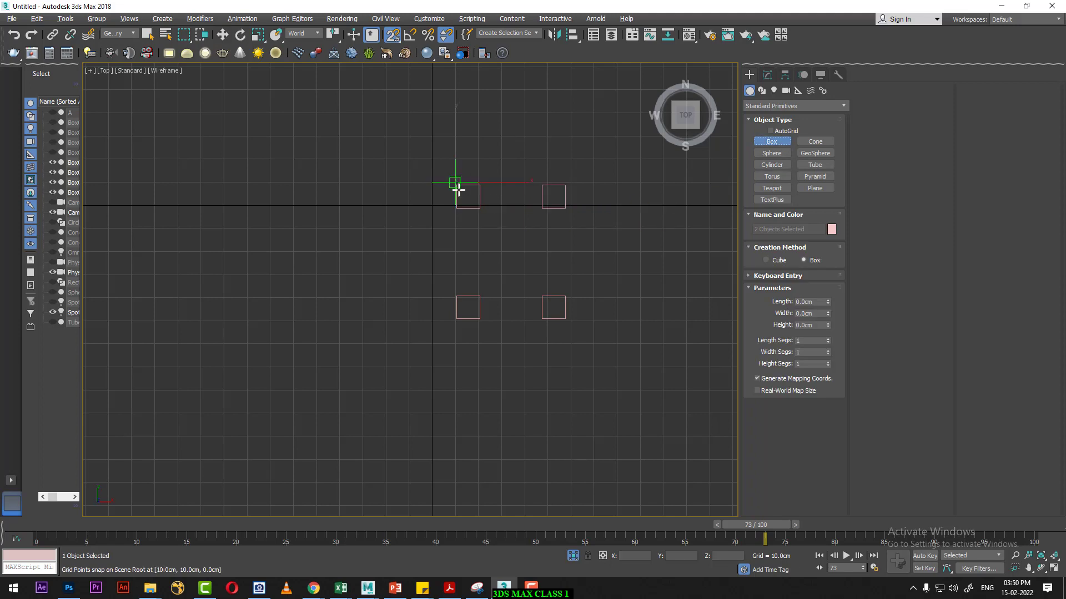
drag(456, 182, 566, 323)
click(565, 323)
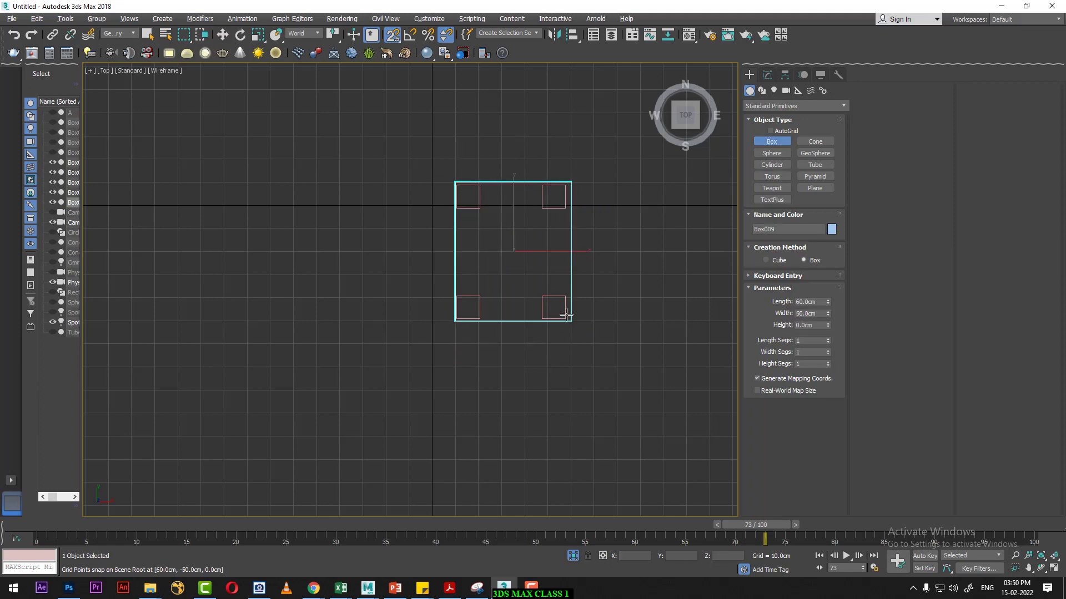
key(w)
key(p)
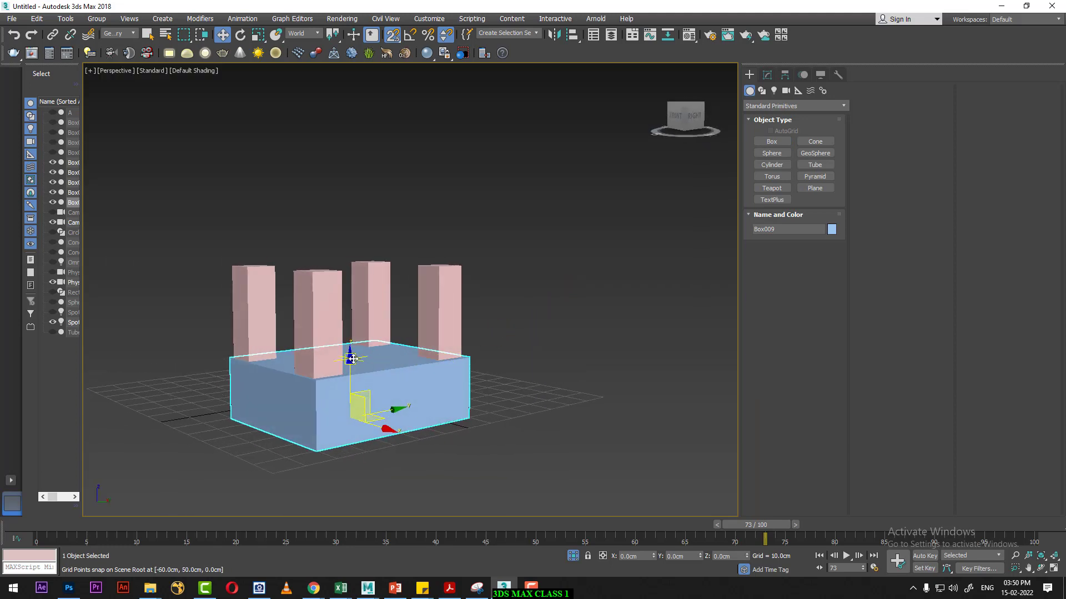
- Lift the box onto the pillars and reduce its height to 5.6 cm
key(s)
drag(352, 359, 348, 208)
click(767, 74)
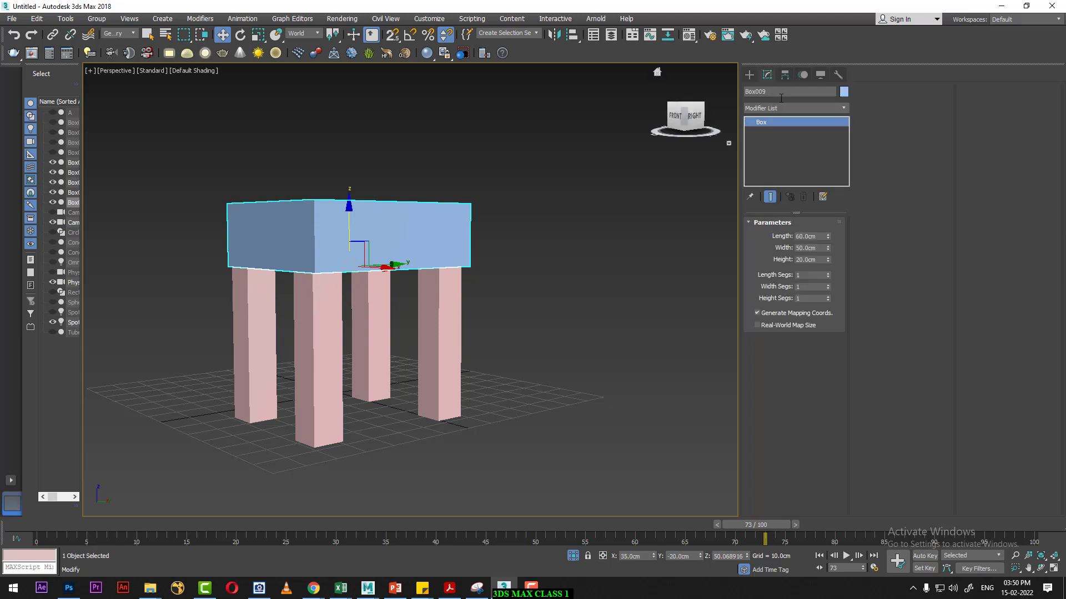
drag(829, 259, 831, 300)
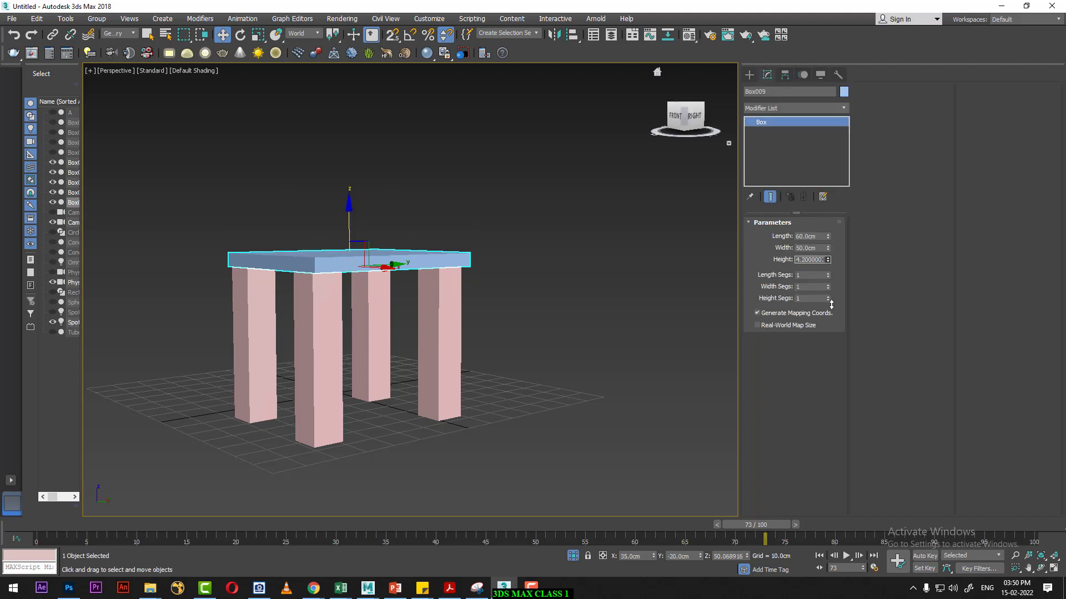
- Shift-drag a copy of the seat slab, Box010, out to the left
mouse_move(666, 304)
alt+middle_down()
mouse_move(502, 310)
mouse_move(588, 287)
mouse_move(596, 299)
mouse_move(402, 309)
mouse_move(453, 296)
mouse_move(500, 340)
mouse_move(554, 332)
alt+middle_up()
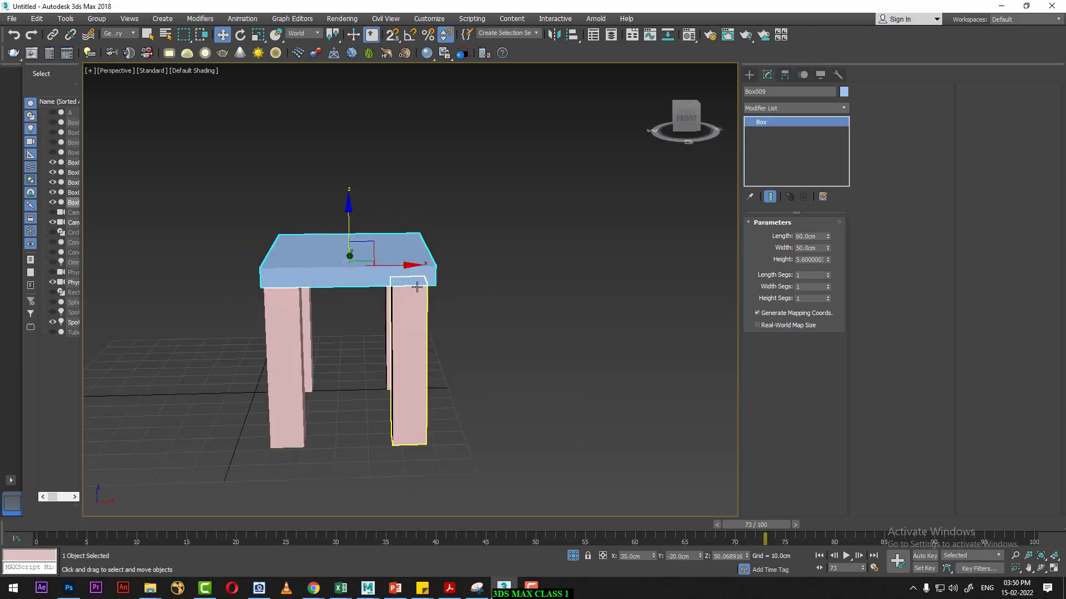
shift+drag(421, 260, 244, 245)
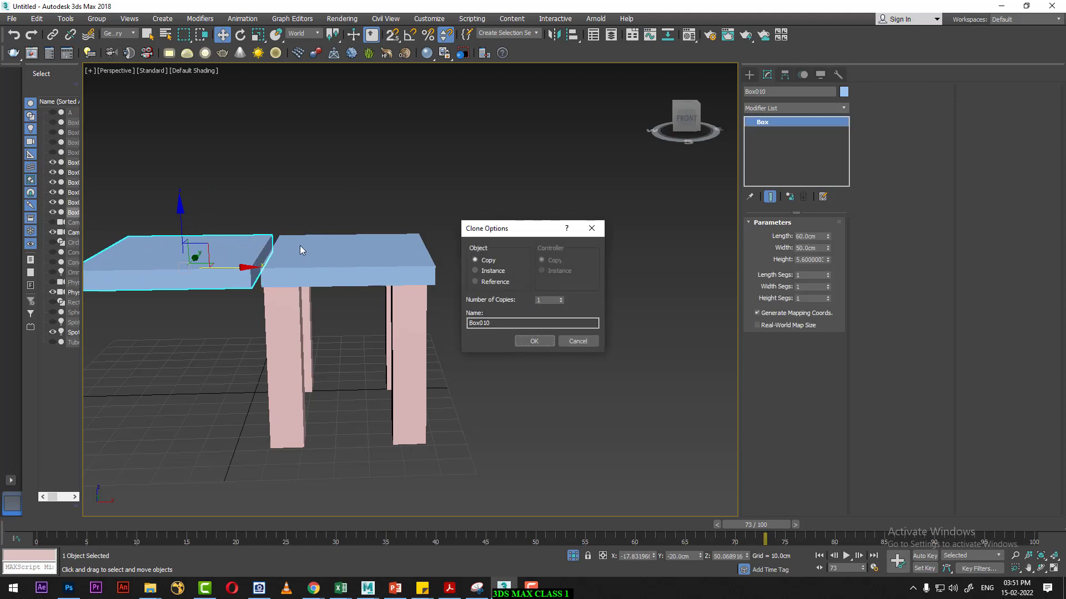
click(533, 341)
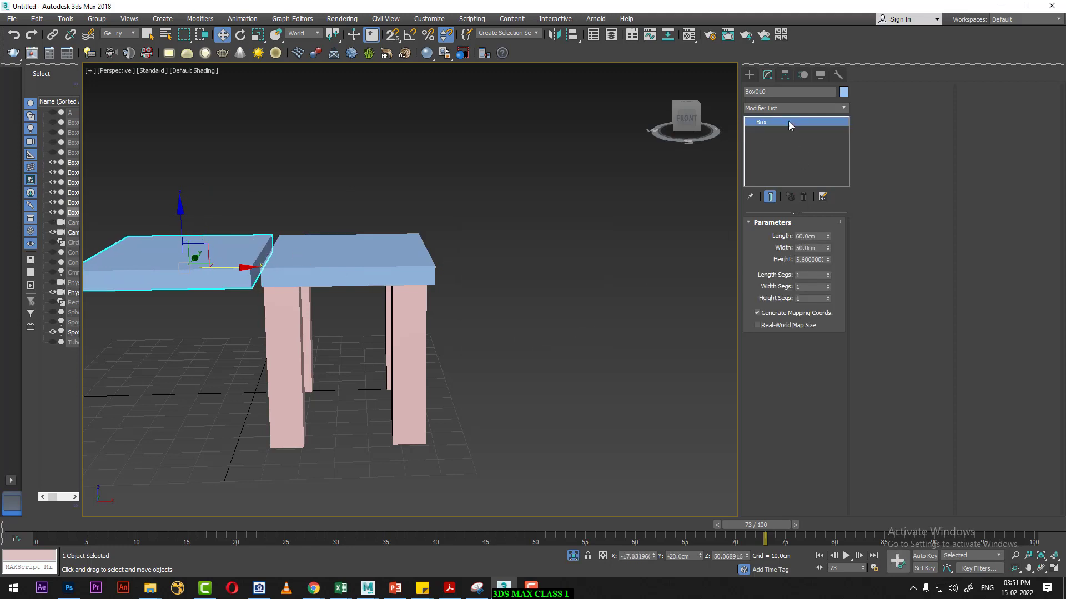
click(785, 79)
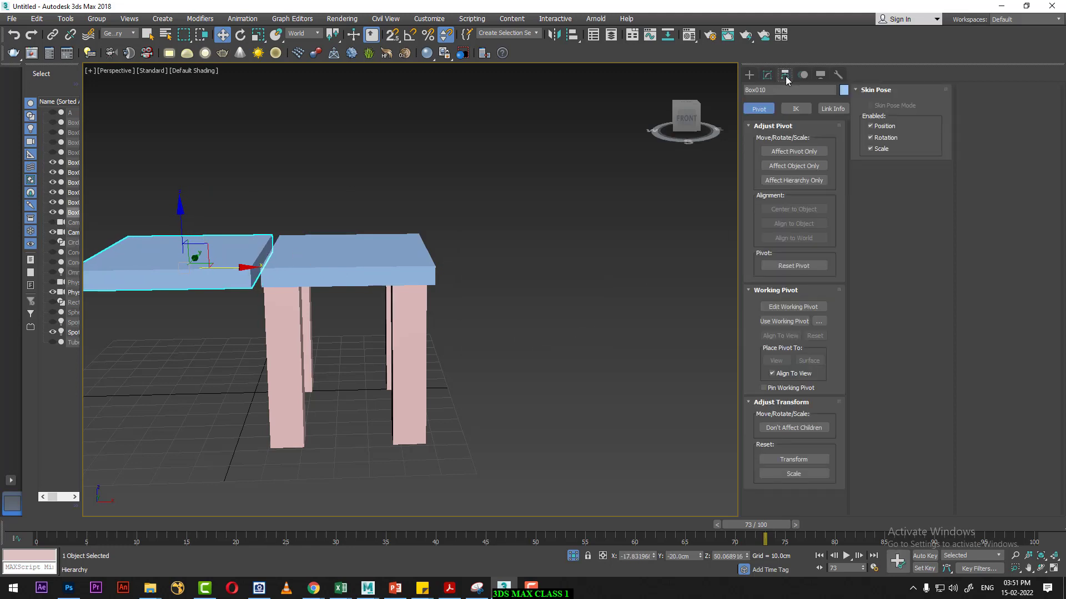
- Move the copied slab's pivot onto the edge it shares with the seat, using vertex snap
mouse_move(263, 272)
alt+middle_down()
mouse_move(263, 291)
mouse_move(281, 289)
alt+middle_up()
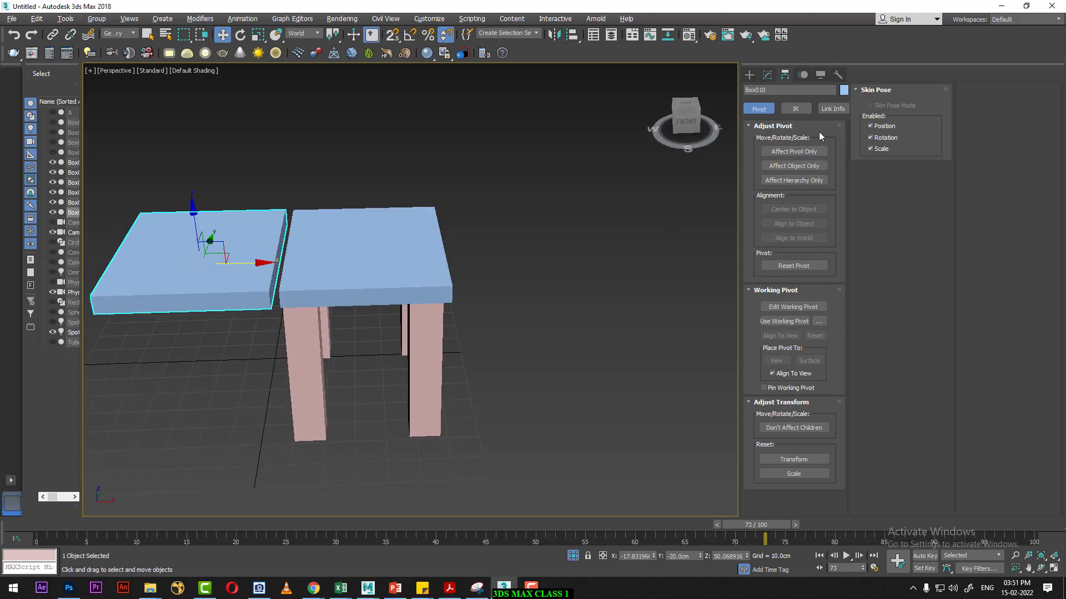
click(794, 151)
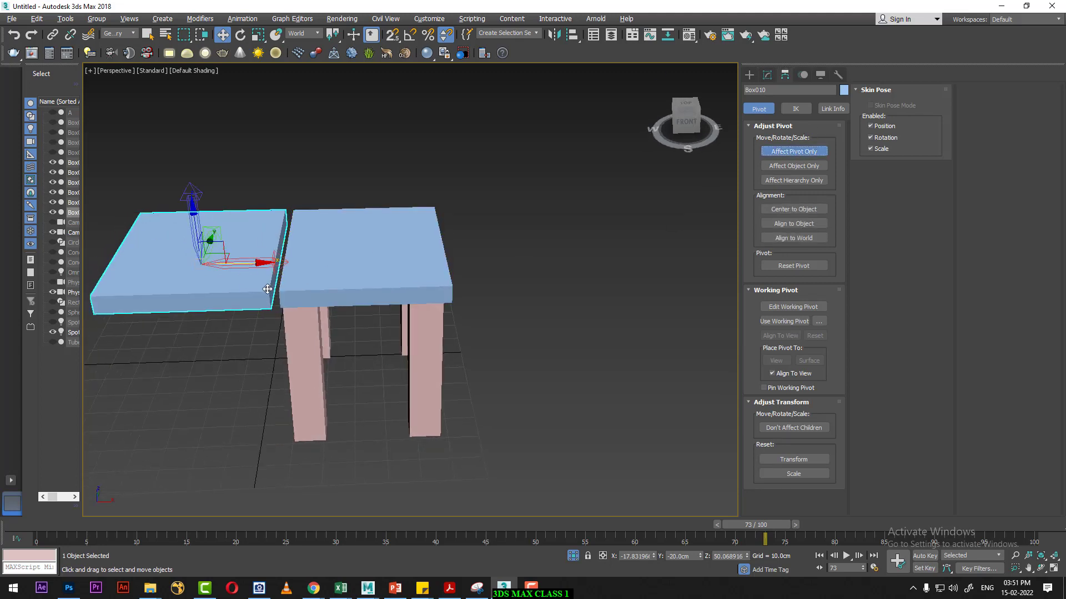
click(396, 35)
right_click(396, 34)
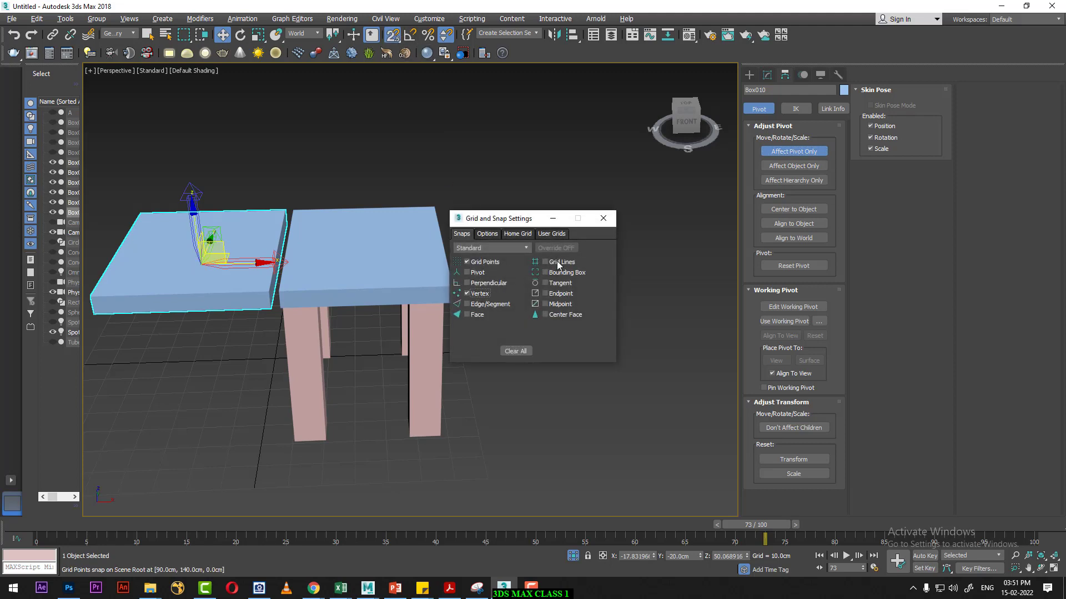
click(603, 218)
mouse_move(206, 261)
mouse_down()
mouse_move(281, 281)
mouse_move(268, 289)
mouse_up()
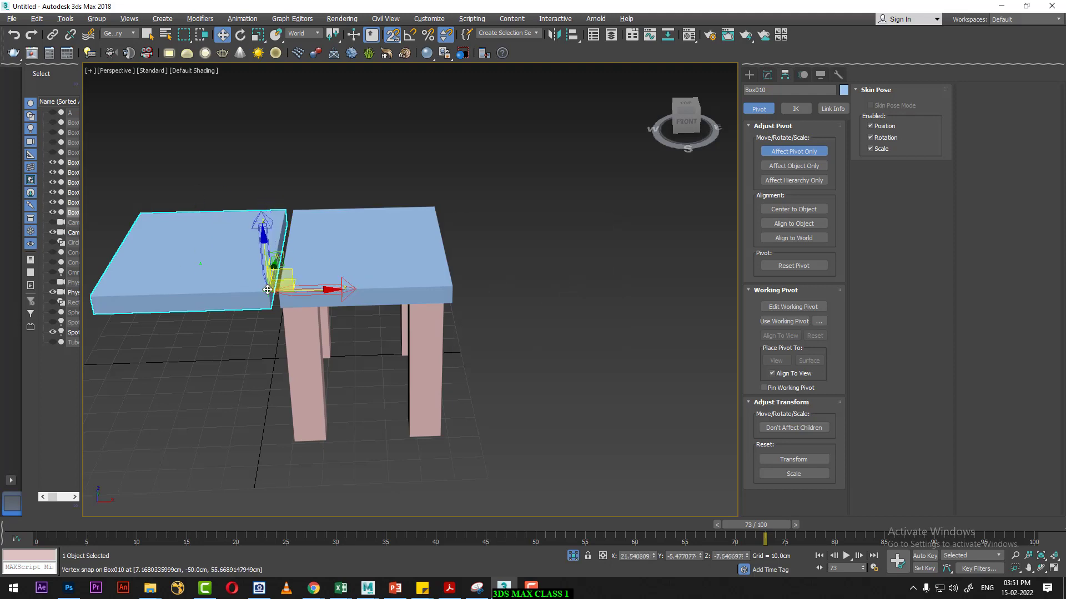
click(791, 151)
- Test-rotate the slab, undo it, and turn on angle snapping
key(e)
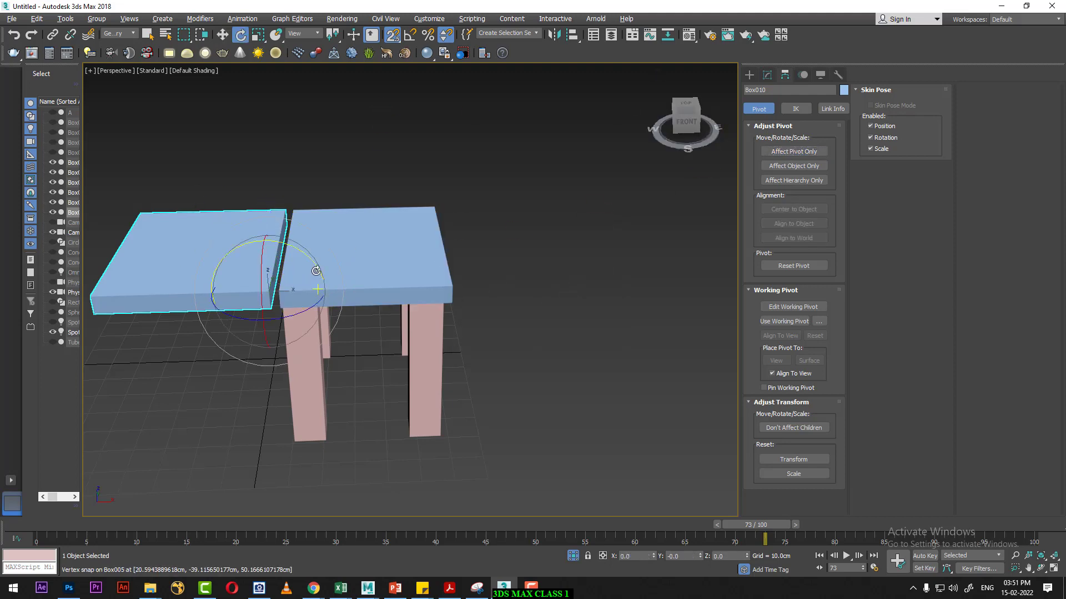
drag(311, 259, 290, 258)
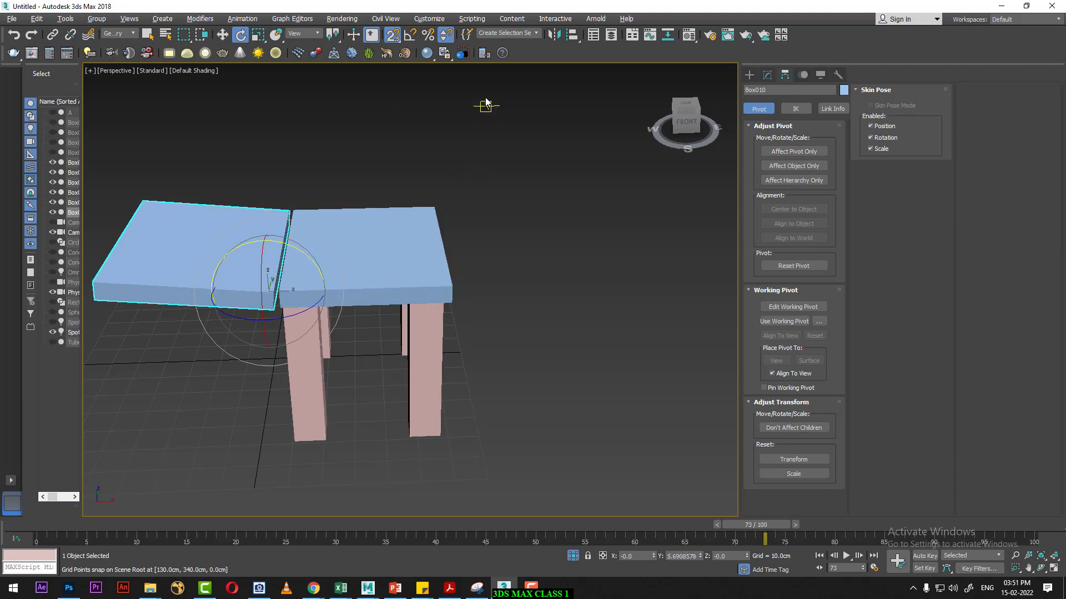
key(ctrl+z)
right_click(410, 35)
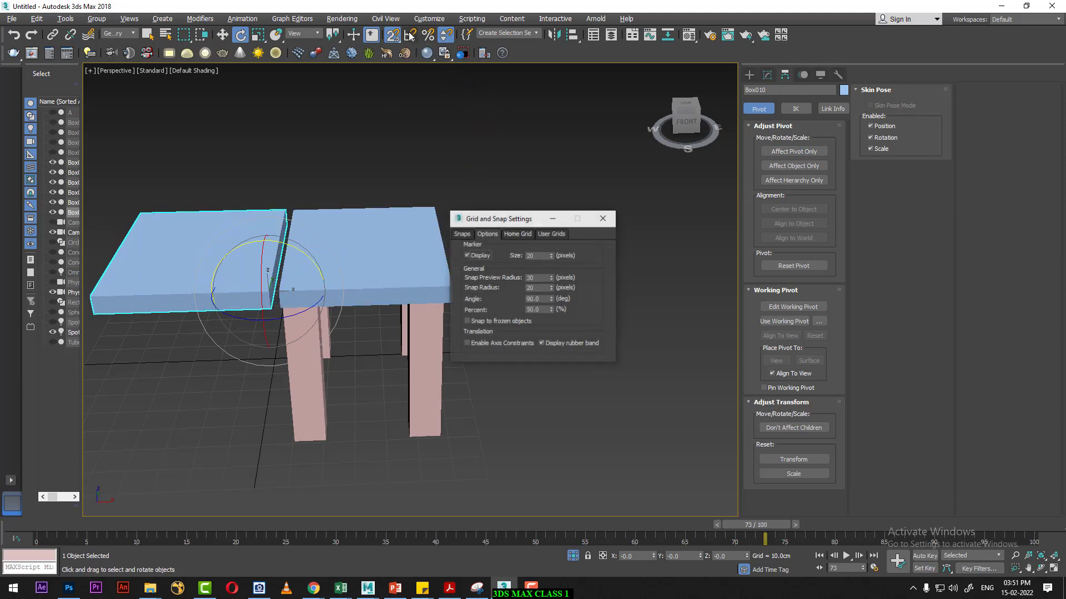
click(608, 218)
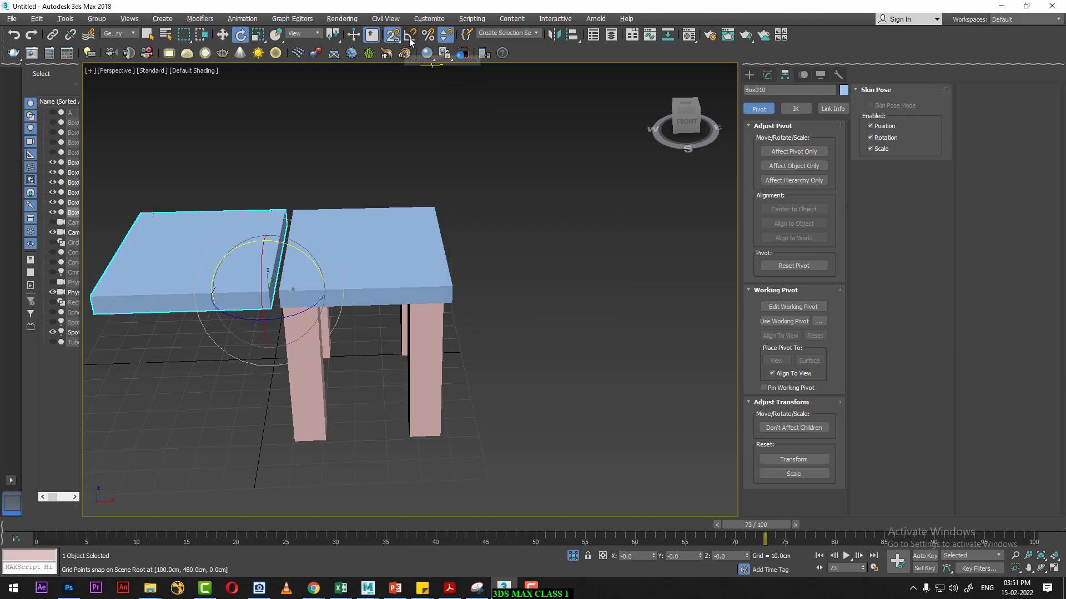
click(410, 35)
- Rotate the copied slab 90° upright to form a backrest
drag(301, 259, 320, 254)
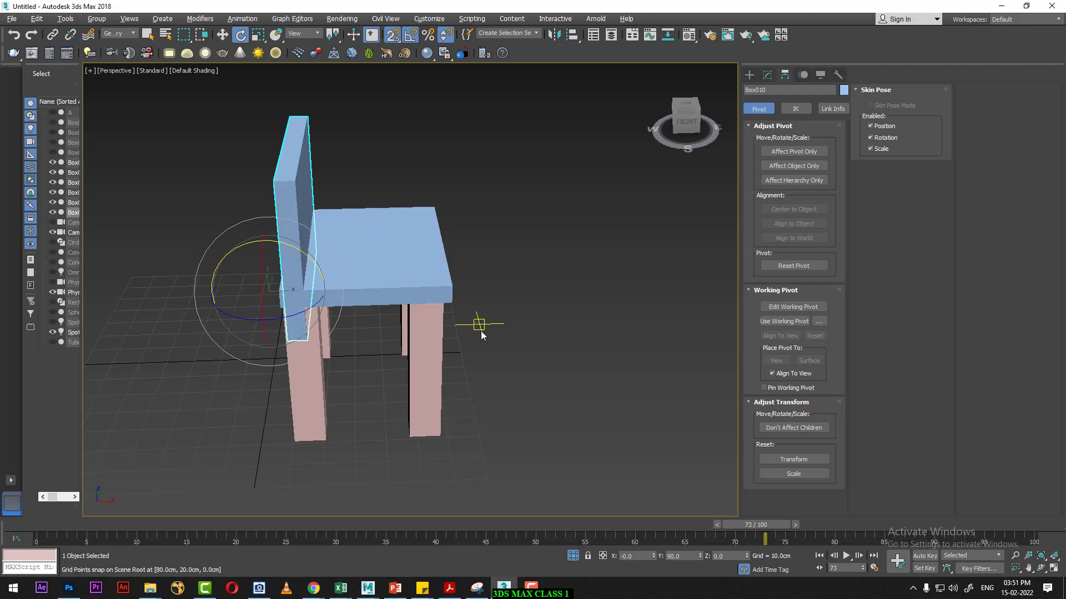
alt+middle_drag(481, 331, 543, 295)
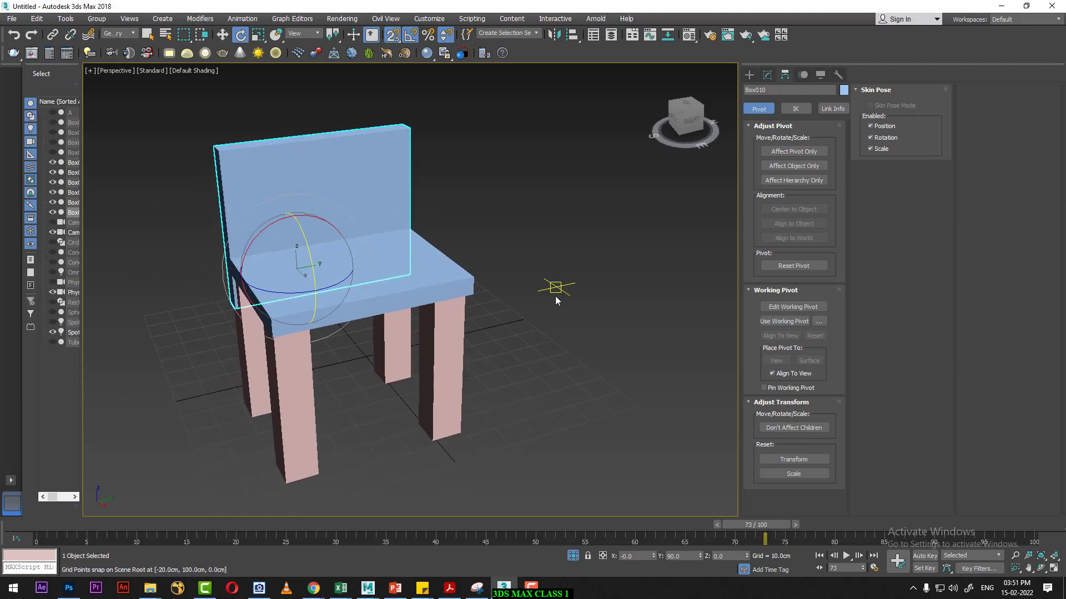
key(l)
key(z)
scroll(501, 320, down, 5)
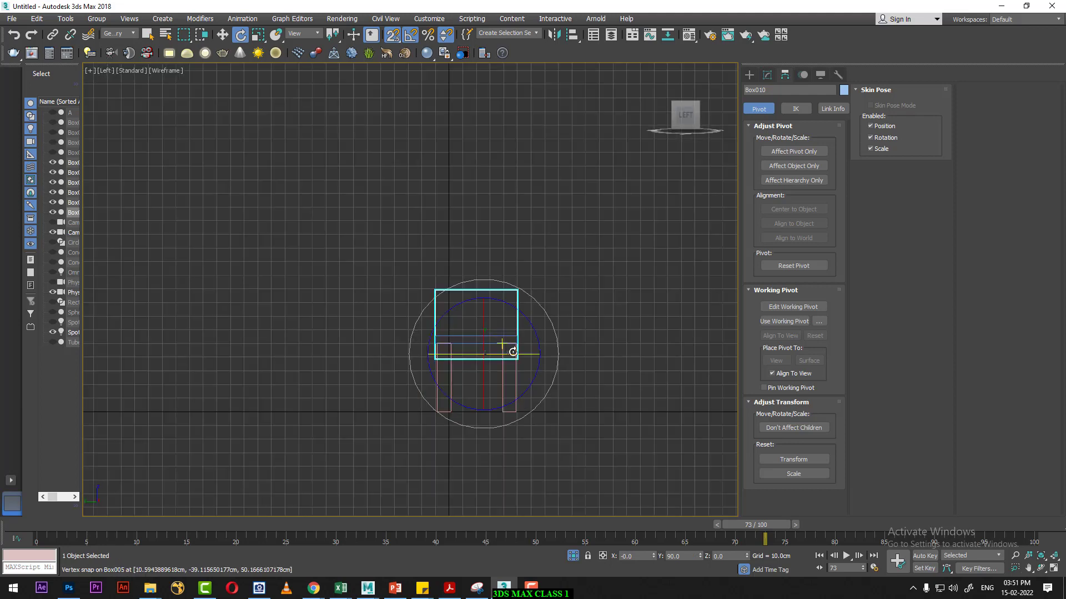
key(f)
- In the Front view, raise the backrest and shift it left onto the seat's back edge
key(w)
middle_drag(591, 347, 443, 367)
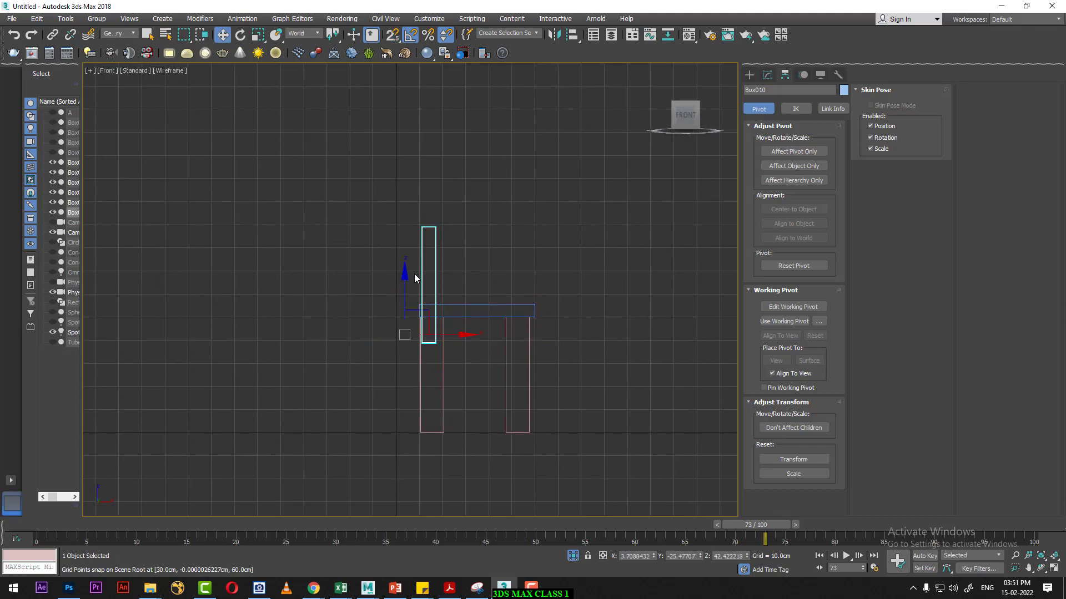
drag(405, 276, 406, 238)
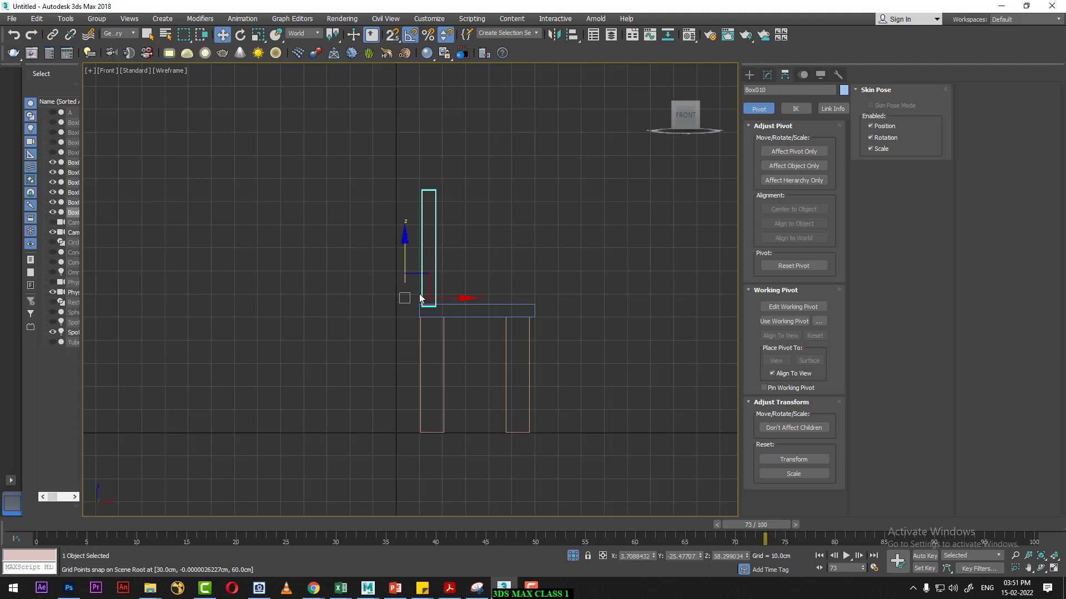
scroll(445, 322, up, 4)
middle_drag(379, 268, 392, 284)
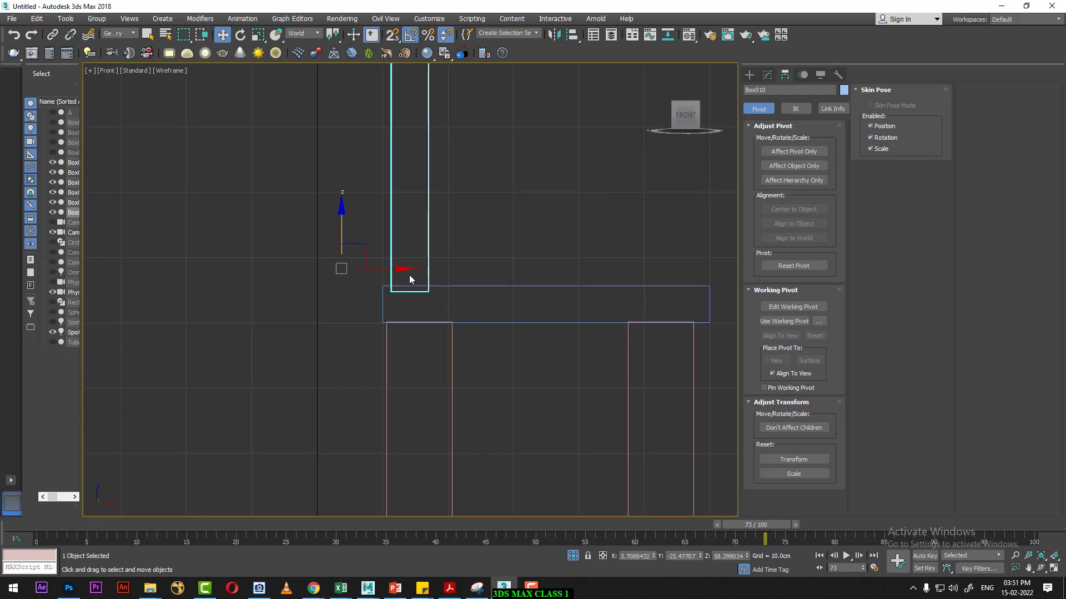
drag(406, 269, 398, 270)
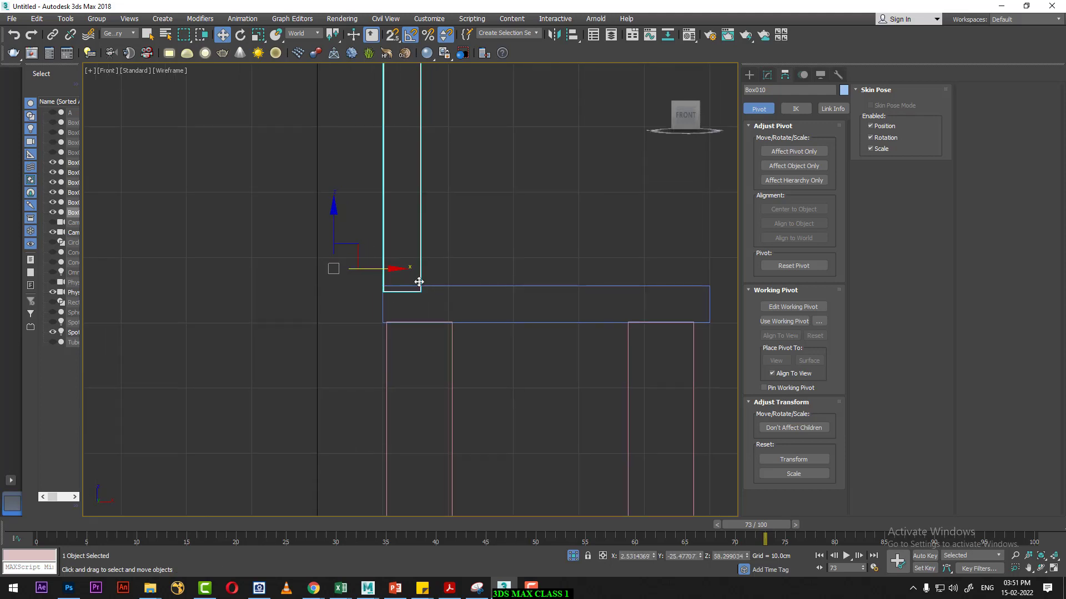
middle_drag(419, 281, 422, 320)
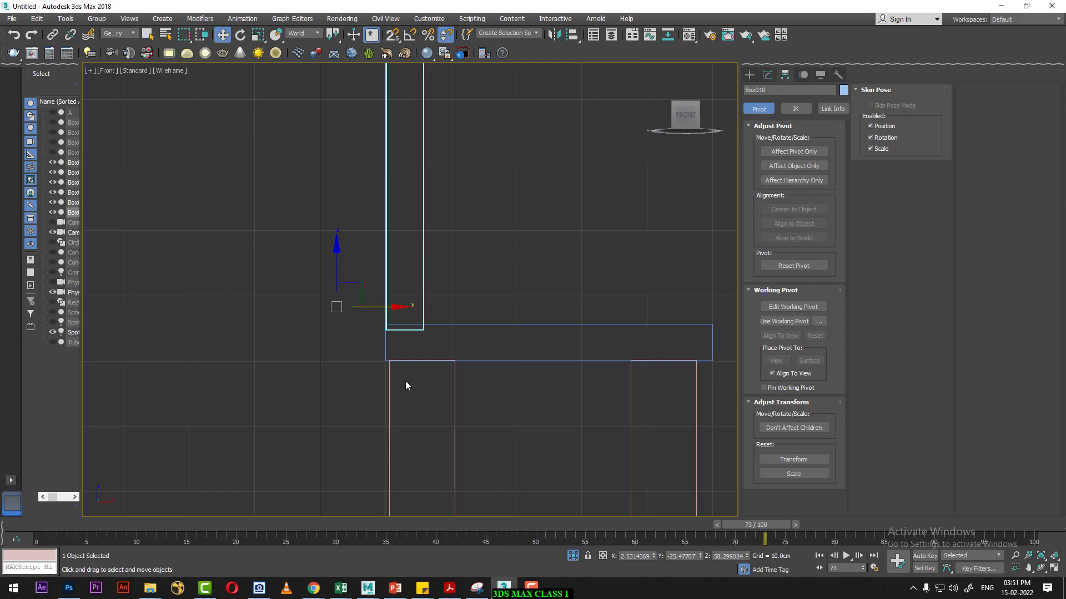
- Tilt the backrest back about 7° and lower it slightly onto the seat
key(e)
drag(380, 267, 371, 267)
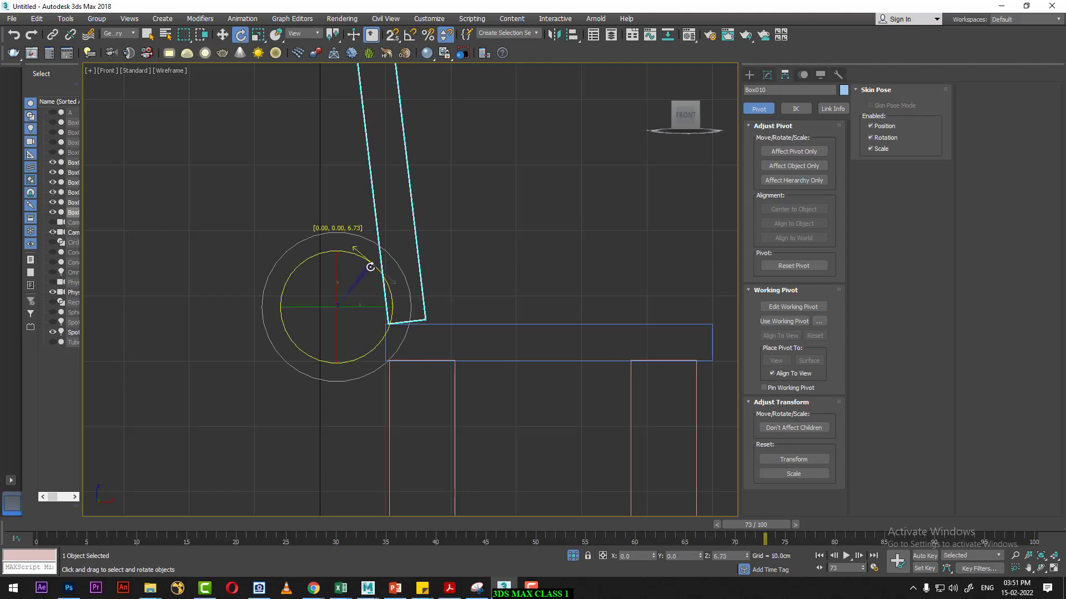
middle_drag(371, 267, 380, 293)
key(w)
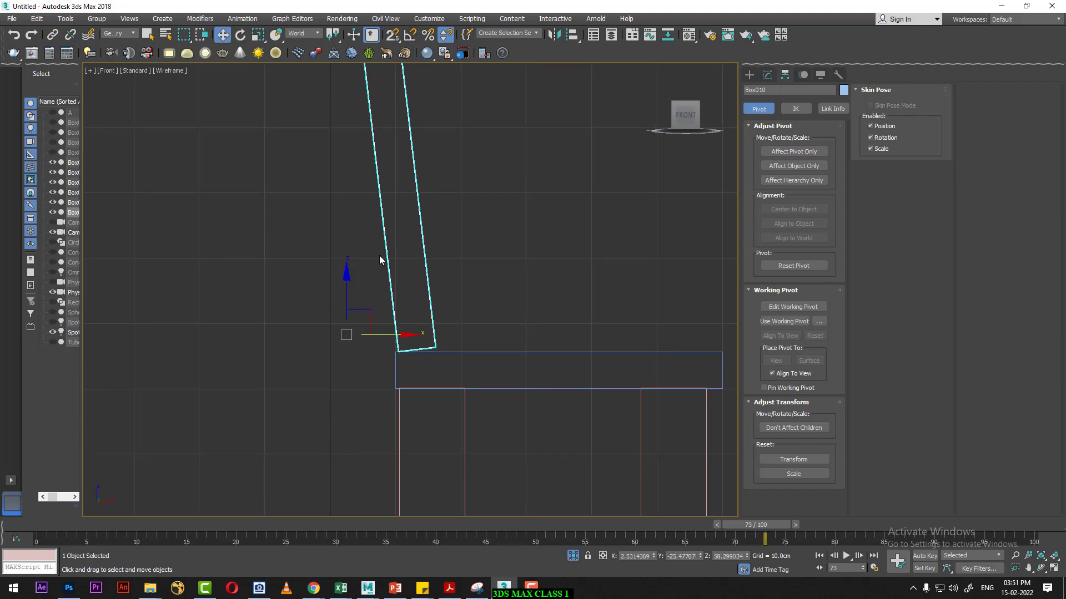
drag(350, 271, 347, 275)
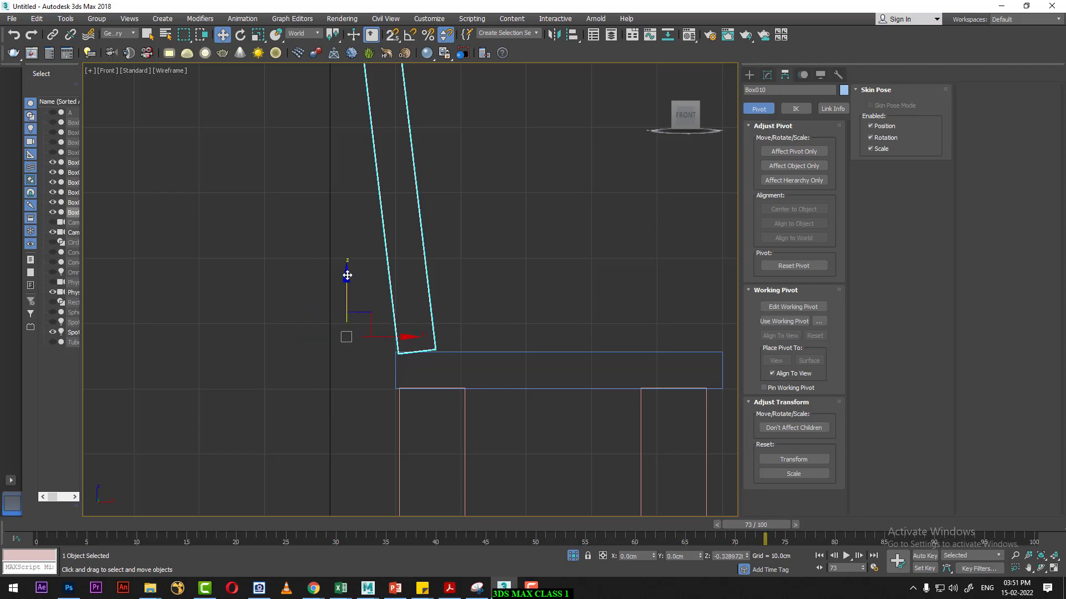
key(alt+w)
right_click(509, 413)
- Scale the Box010 backrest along Z to about 131% in maximized Perspective, then deselect it
key(alt+w)
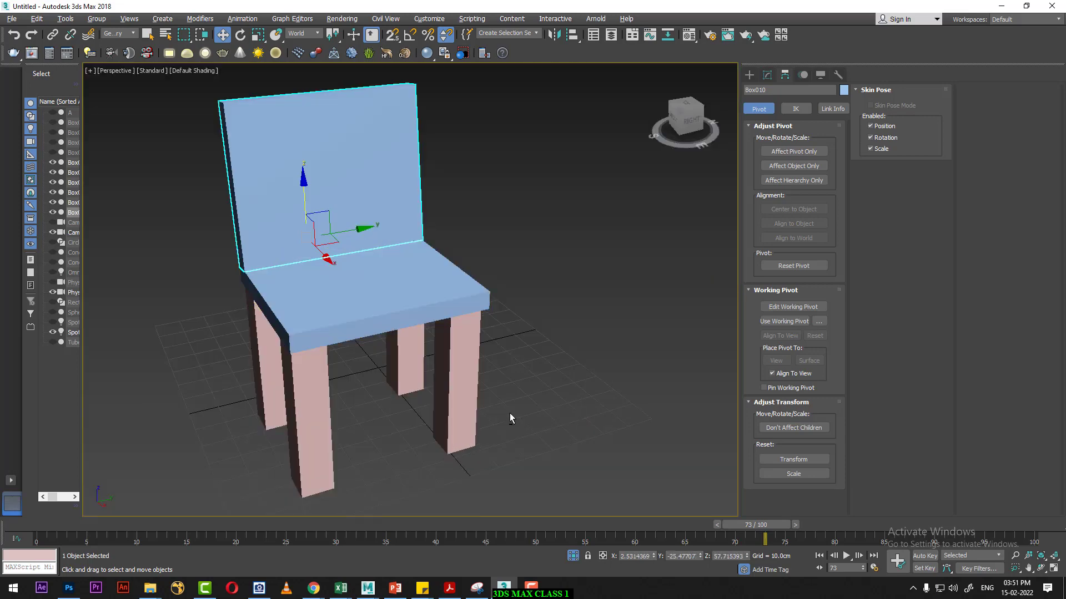
alt+middle_drag(509, 413, 497, 416)
scroll(483, 364, down, 3)
mouse_move(483, 364)
alt+middle_down()
mouse_move(549, 352)
mouse_move(472, 357)
mouse_move(395, 334)
mouse_move(522, 333)
mouse_move(505, 339)
alt+middle_up()
key(r)
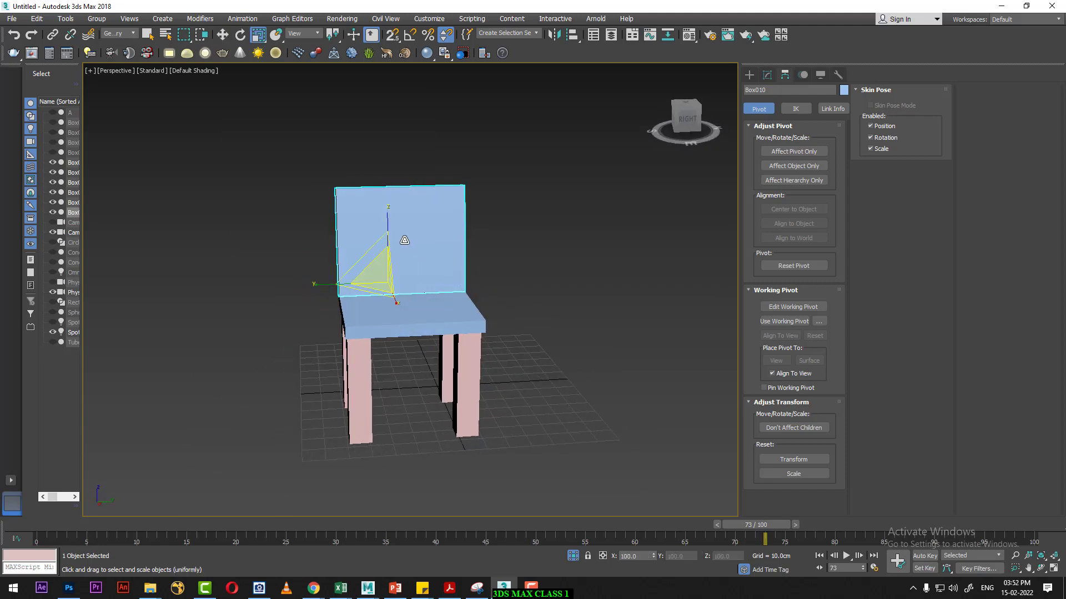
drag(387, 216, 385, 204)
mouse_move(384, 205)
alt+middle_down()
mouse_move(548, 253)
mouse_move(554, 286)
mouse_move(576, 303)
alt+middle_up()
click(549, 254)
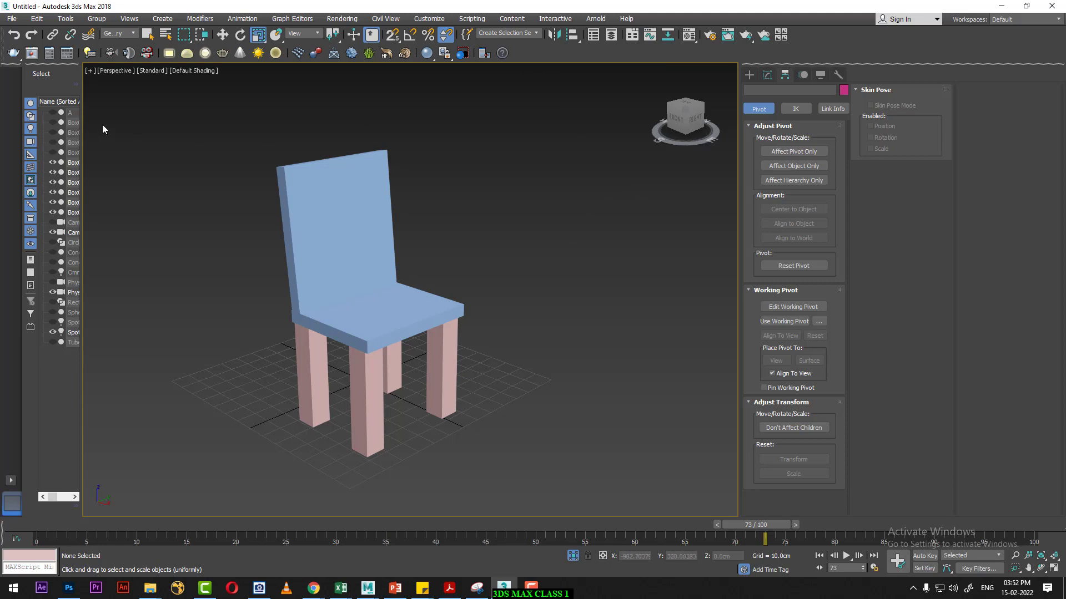
mouse_move(4, 56)
mouse_down()
mouse_move(294, 159)
mouse_move(232, 174)
mouse_move(204, 97)
mouse_up()
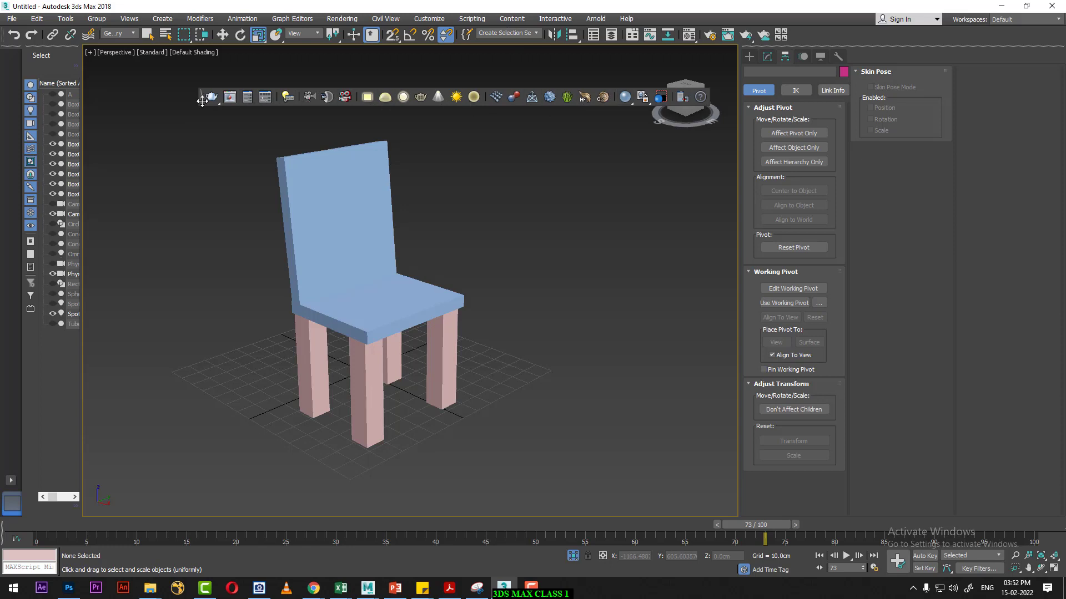
mouse_move(202, 100)
mouse_down()
mouse_move(144, 103)
mouse_move(36, 47)
mouse_move(25, 60)
mouse_move(3, 56)
mouse_move(140, 116)
mouse_move(24, 48)
mouse_up()
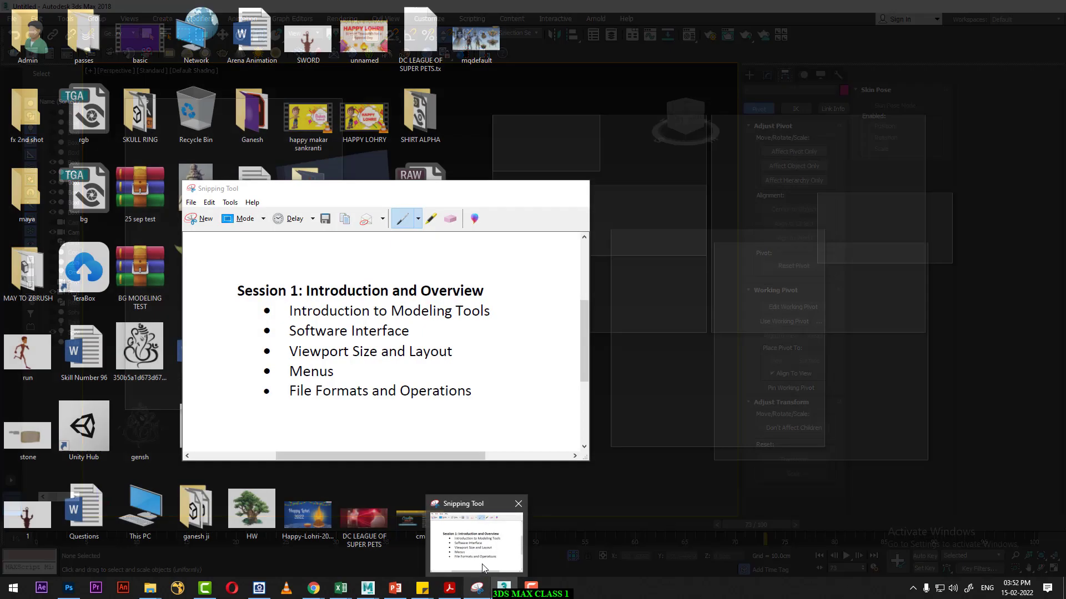
mouse_move(477, 588)
click(477, 535)
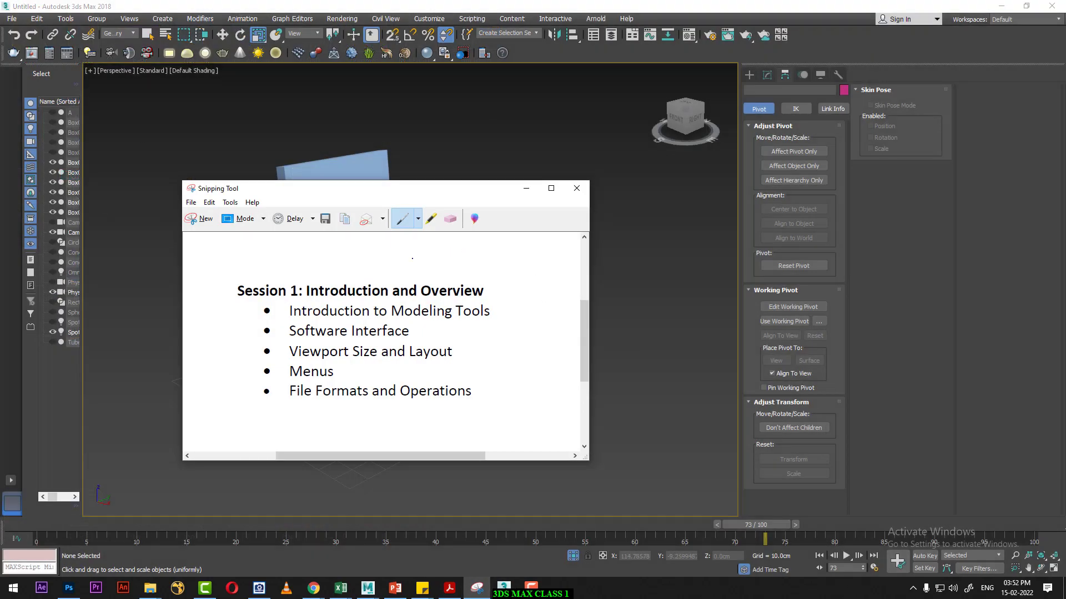
click(526, 189)
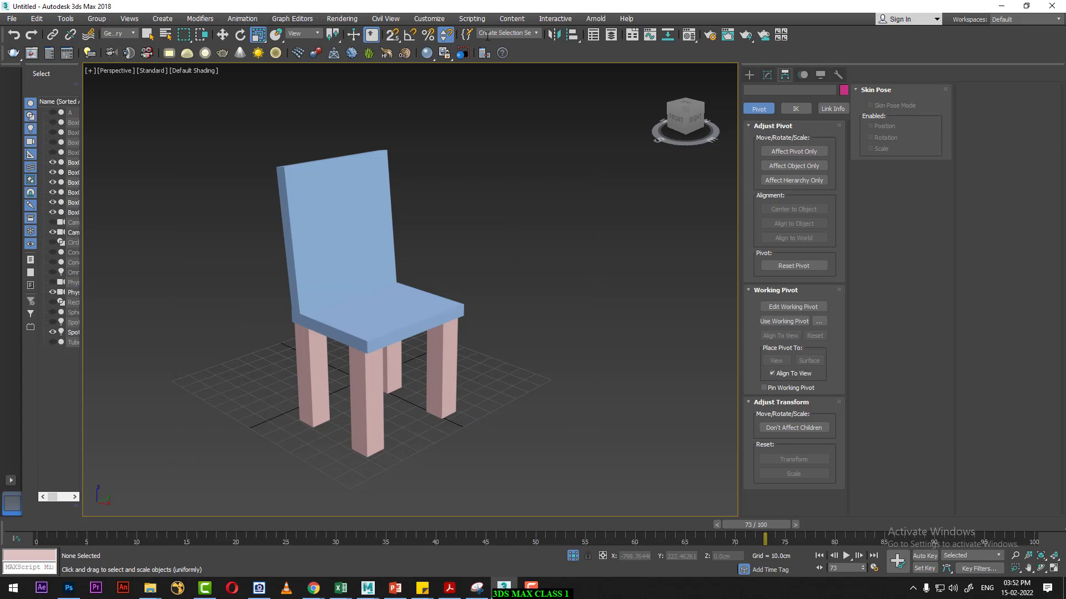
- Hide and restore the Command Panel, then show the standard primitive object types
click(427, 18)
mouse_move(449, 107)
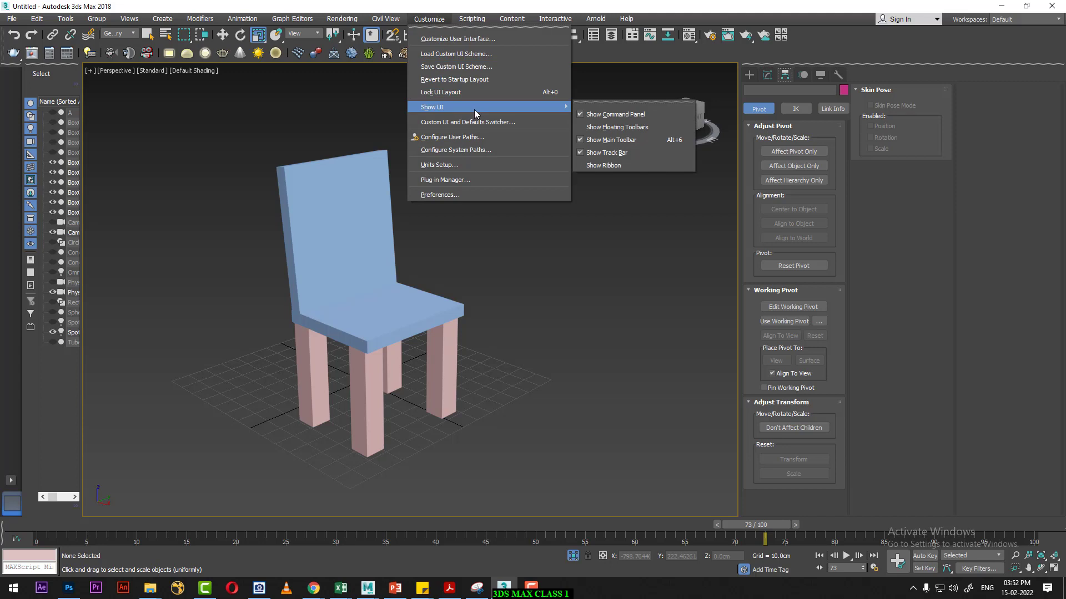
click(608, 113)
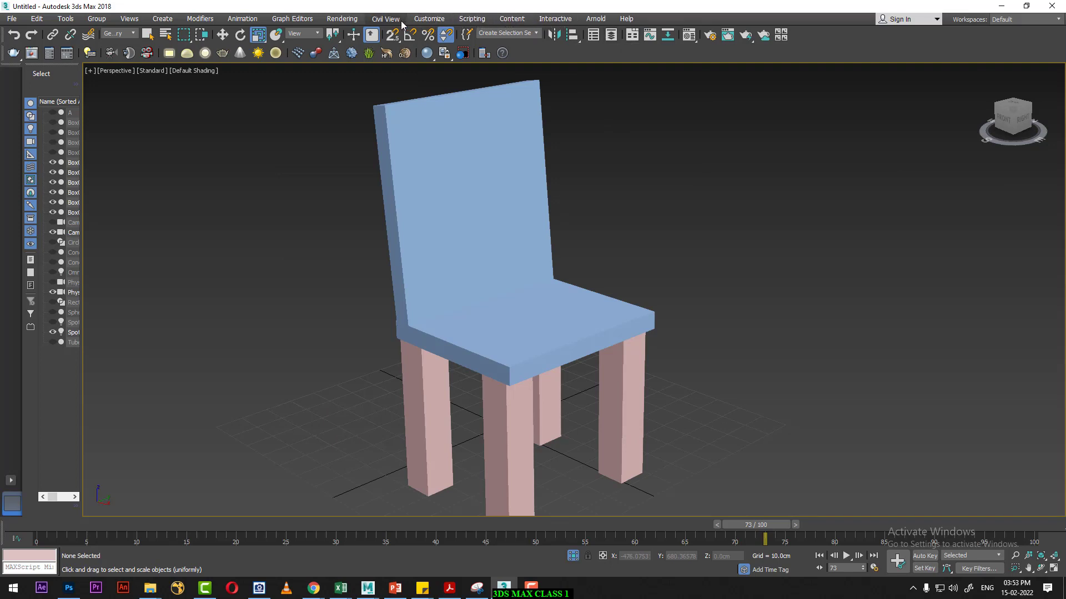
click(423, 19)
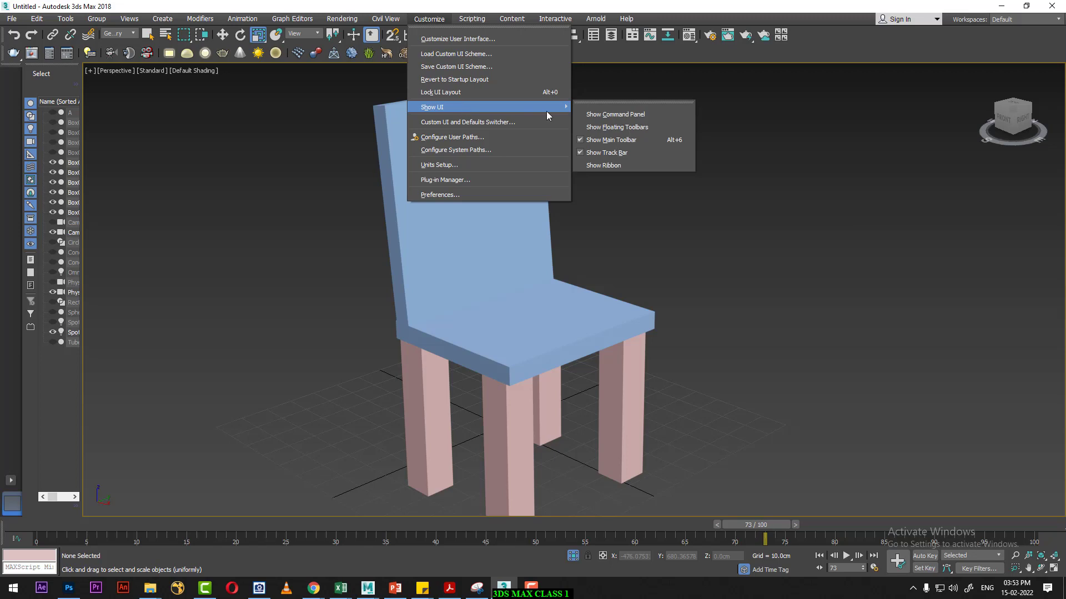
click(602, 115)
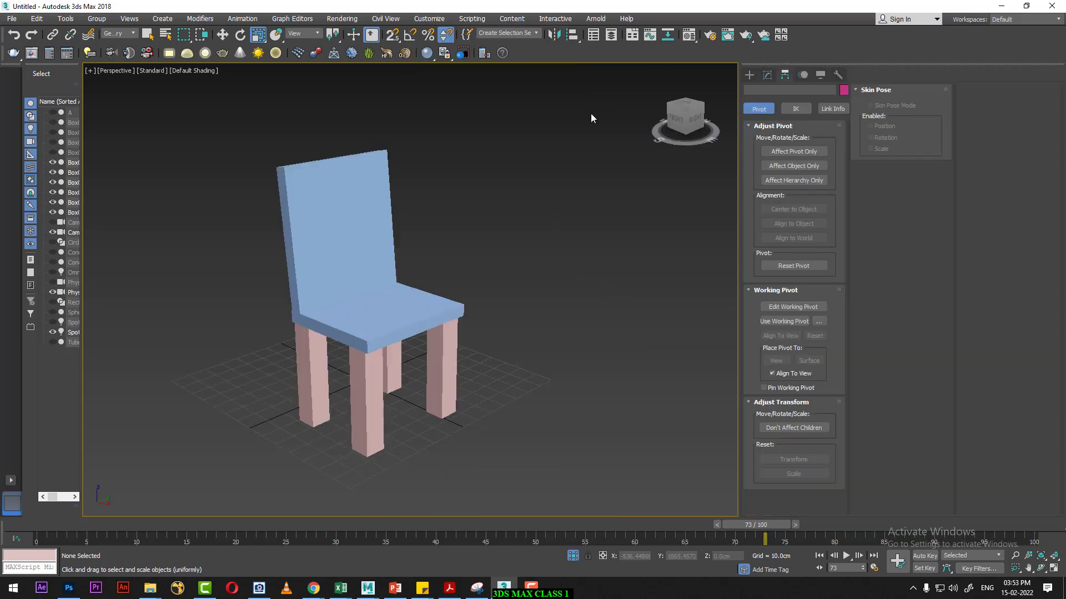
click(749, 75)
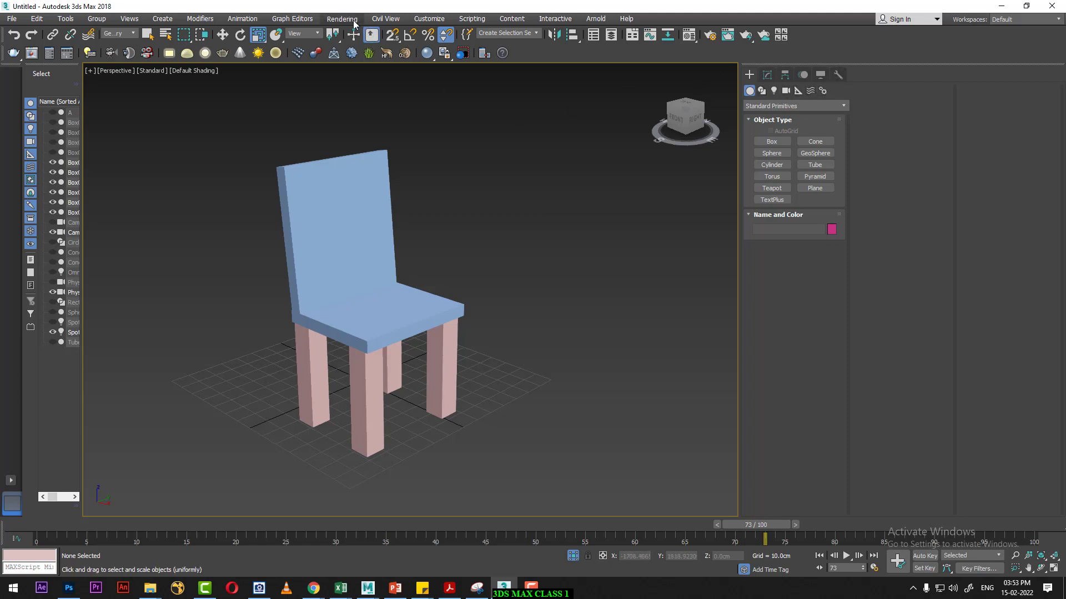
- Hide and restore the Main Toolbar via Customize > Show UI
click(429, 19)
mouse_move(489, 107)
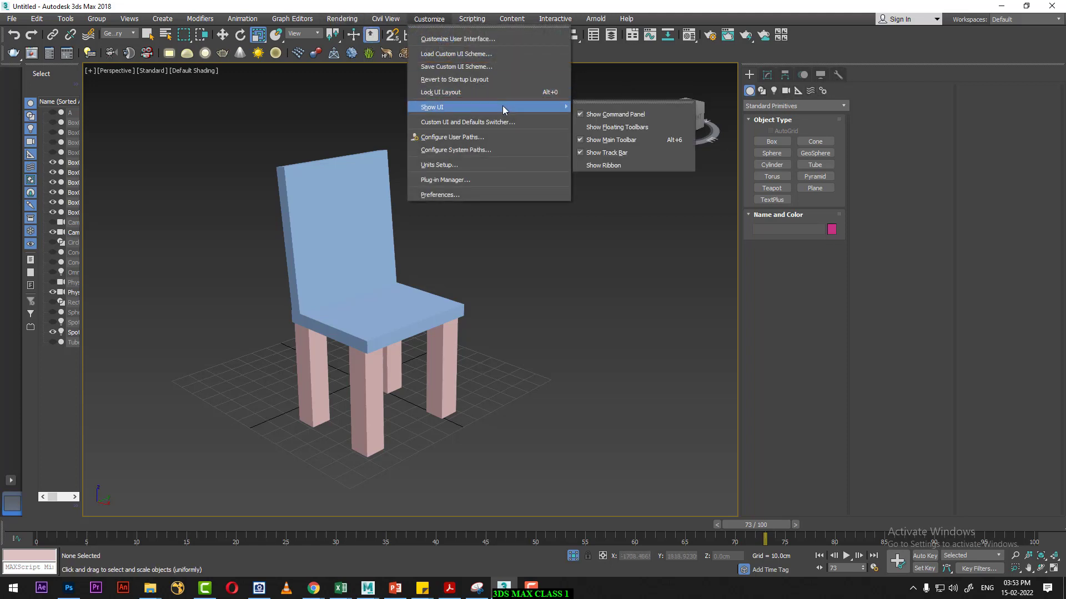
click(618, 140)
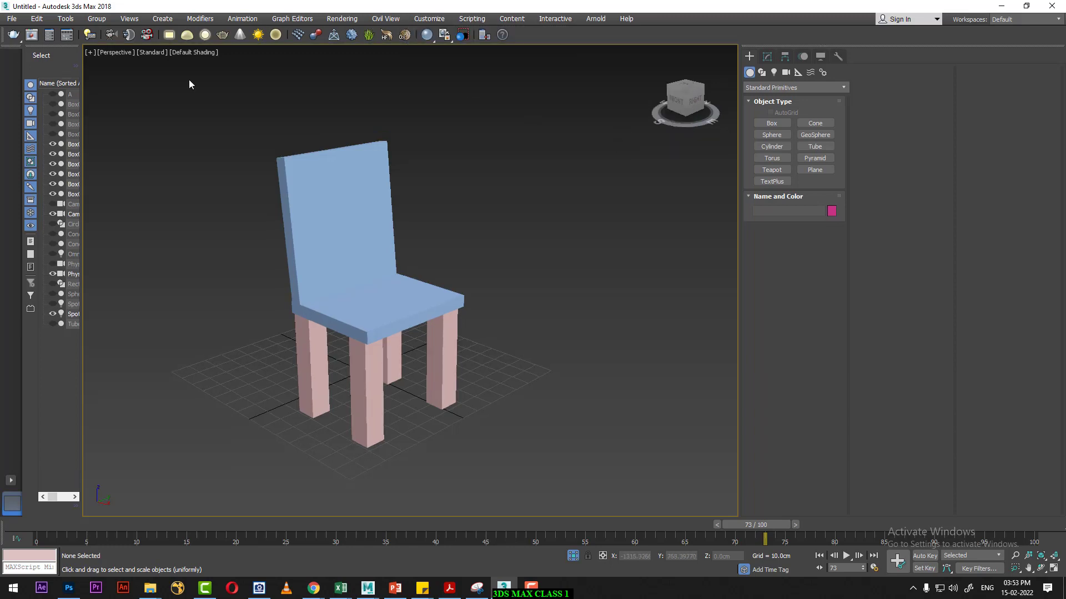
click(342, 19)
click(417, 19)
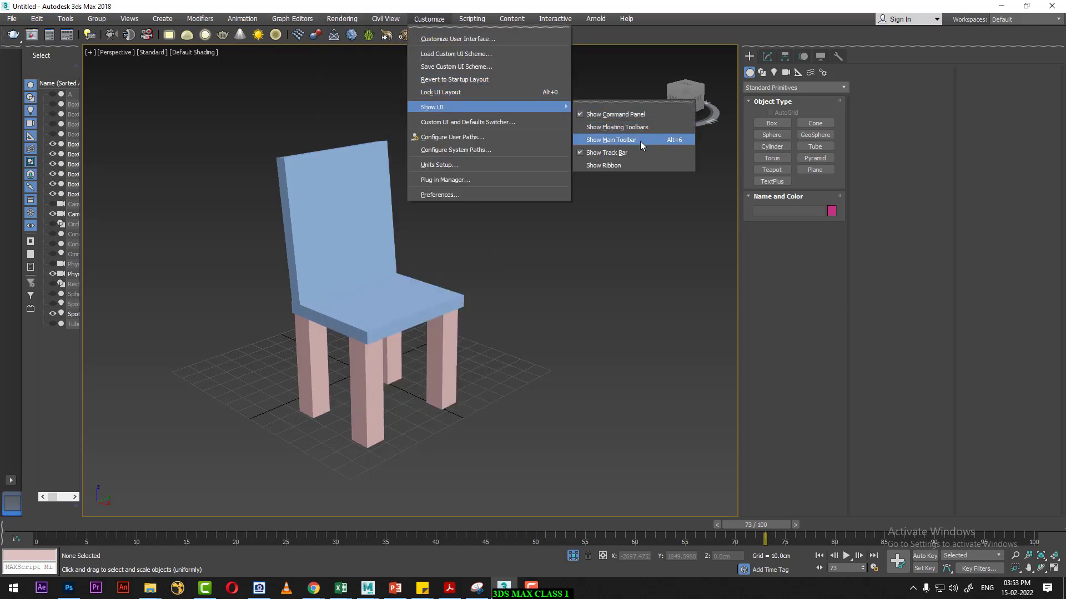
click(638, 141)
- Hide and restore the Track Bar, then turn on the ribbon
click(427, 19)
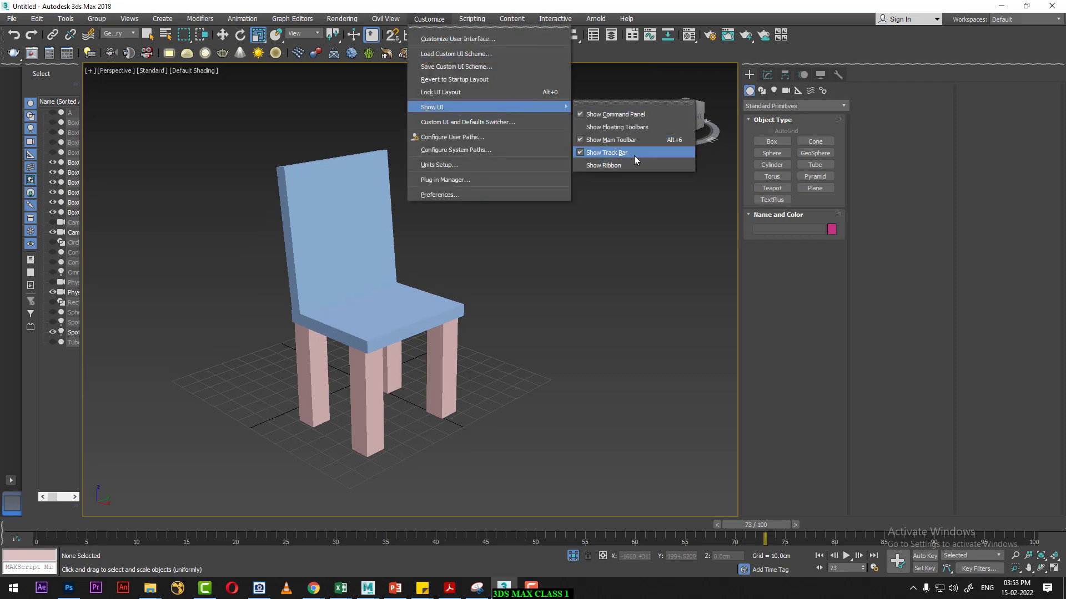
click(634, 155)
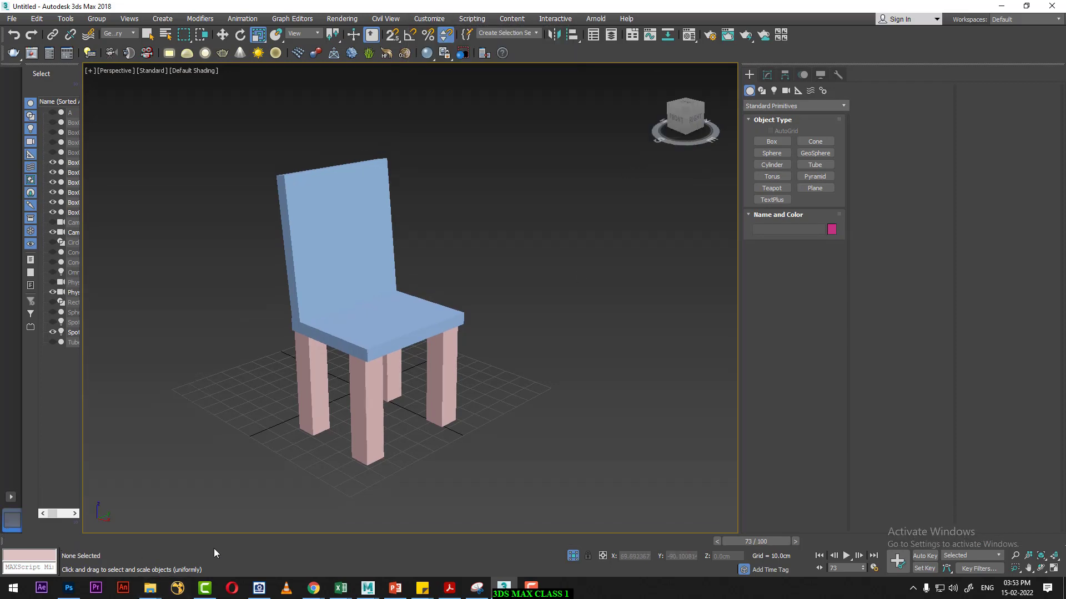
click(511, 20)
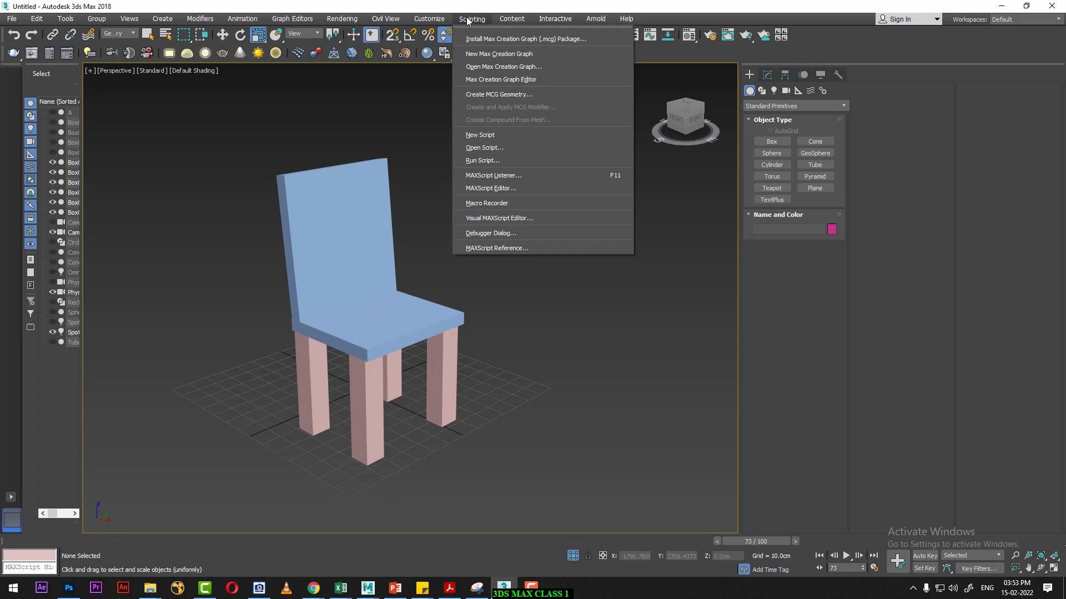
mouse_move(431, 107)
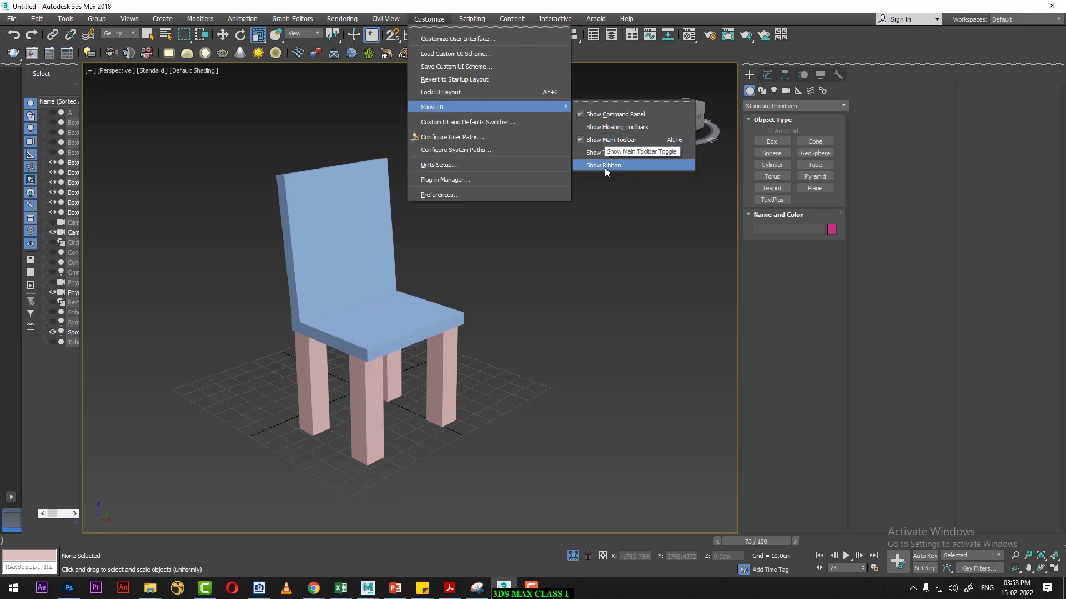
click(589, 152)
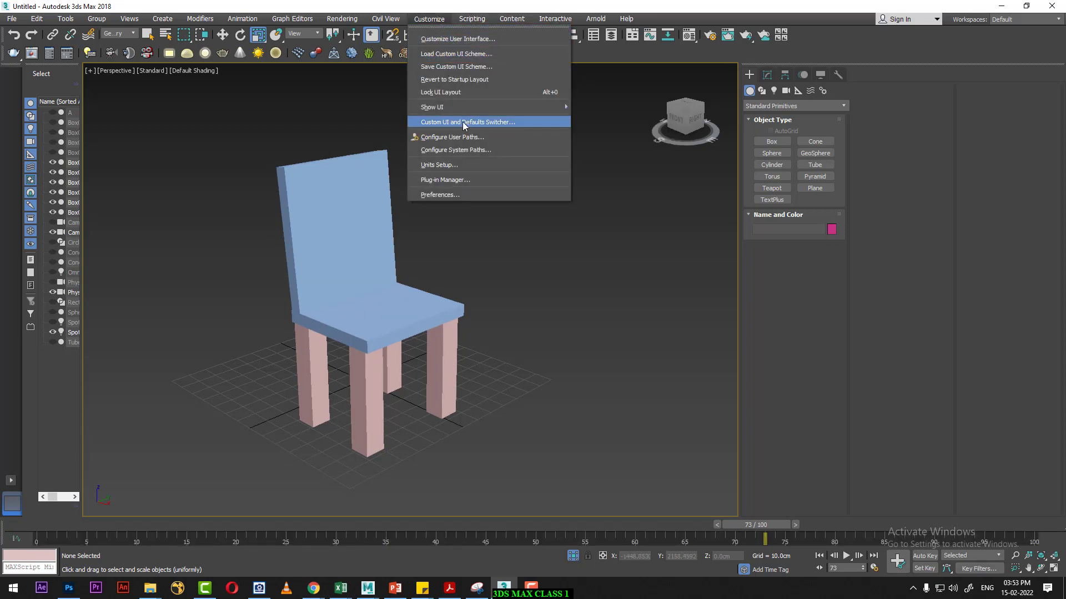
mouse_move(432, 106)
click(615, 165)
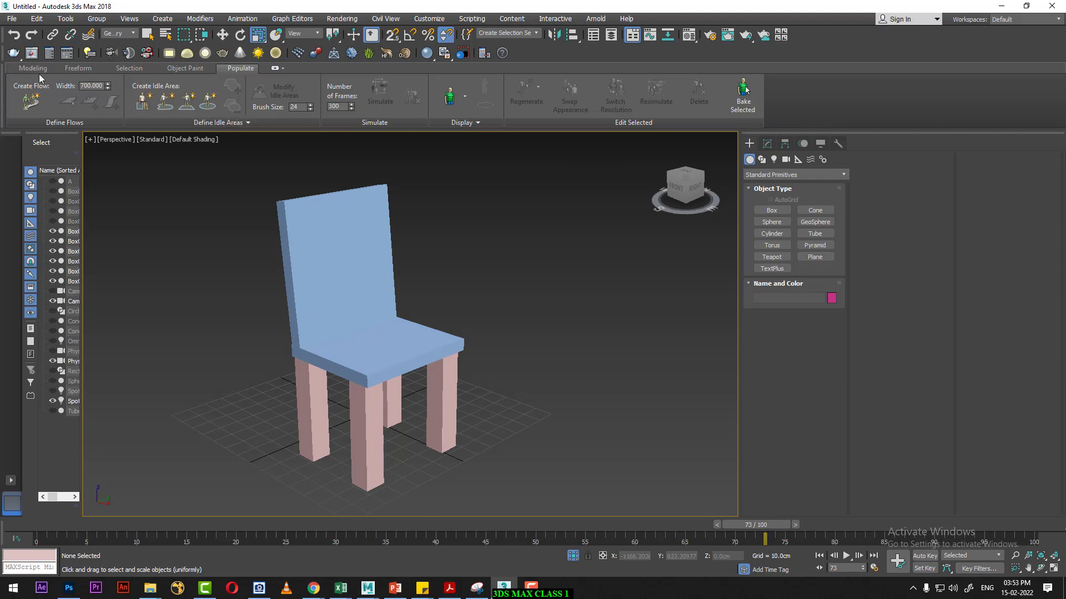
- Browse the Freeform, Selection, Object Paint and Populate ribbon tabs, then return to Polygon Modeling
click(24, 69)
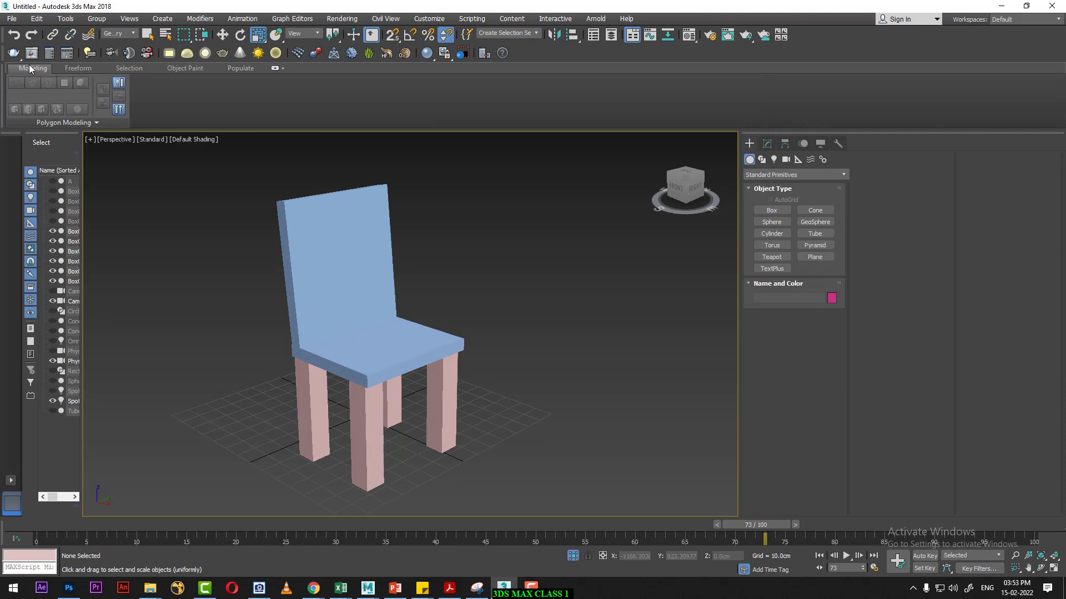
click(63, 68)
click(129, 69)
click(194, 69)
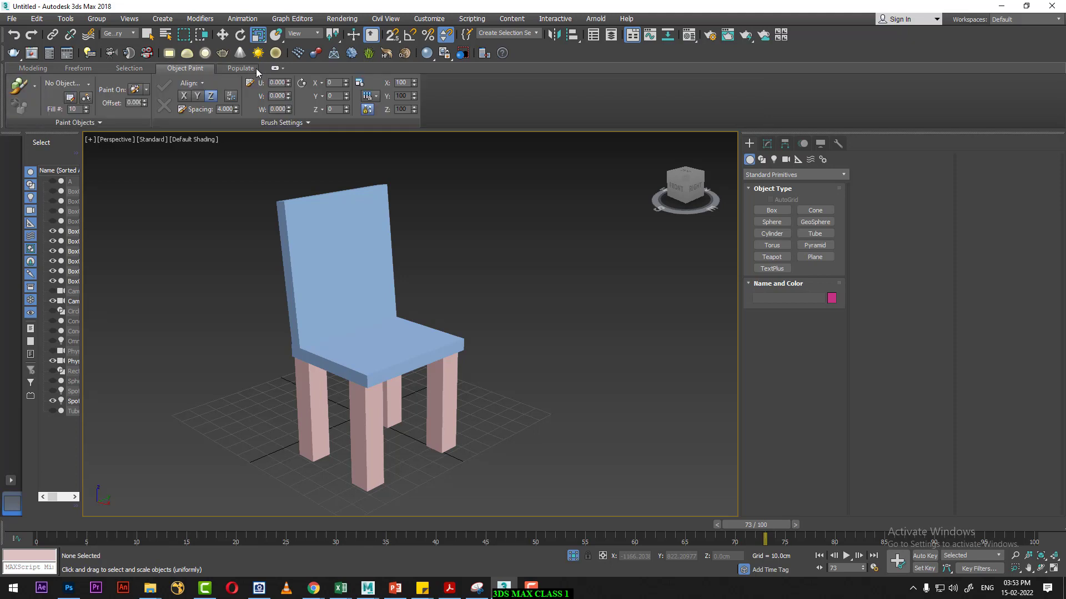
click(242, 68)
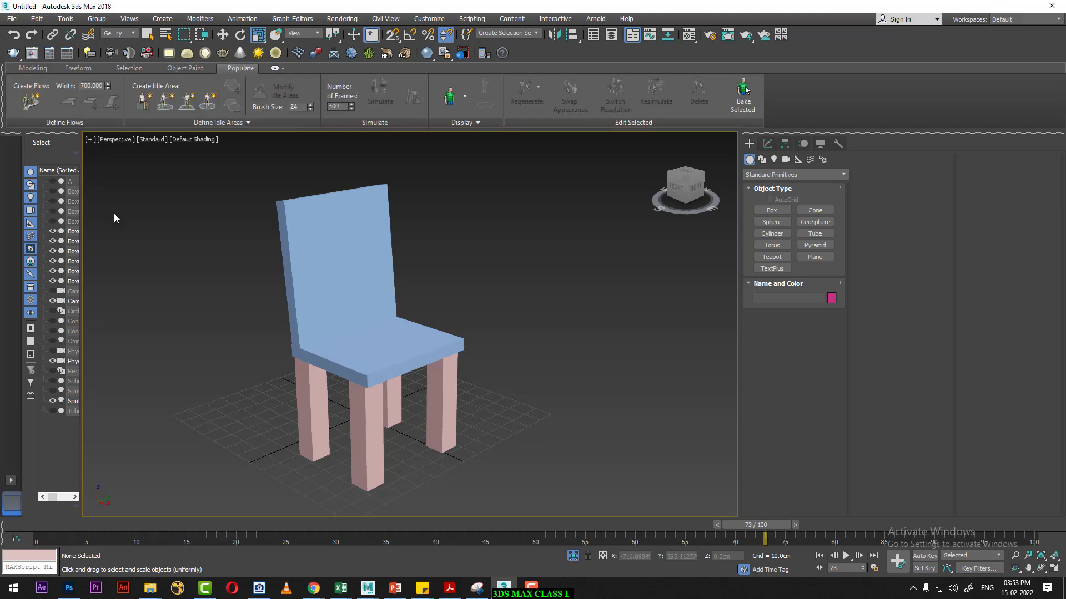
click(32, 69)
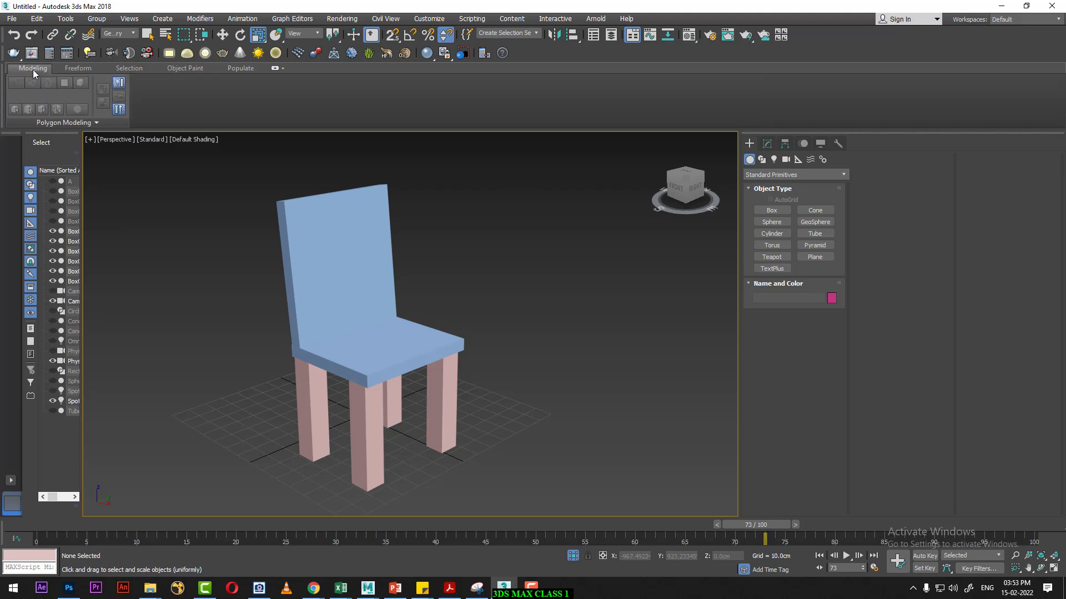
click(428, 20)
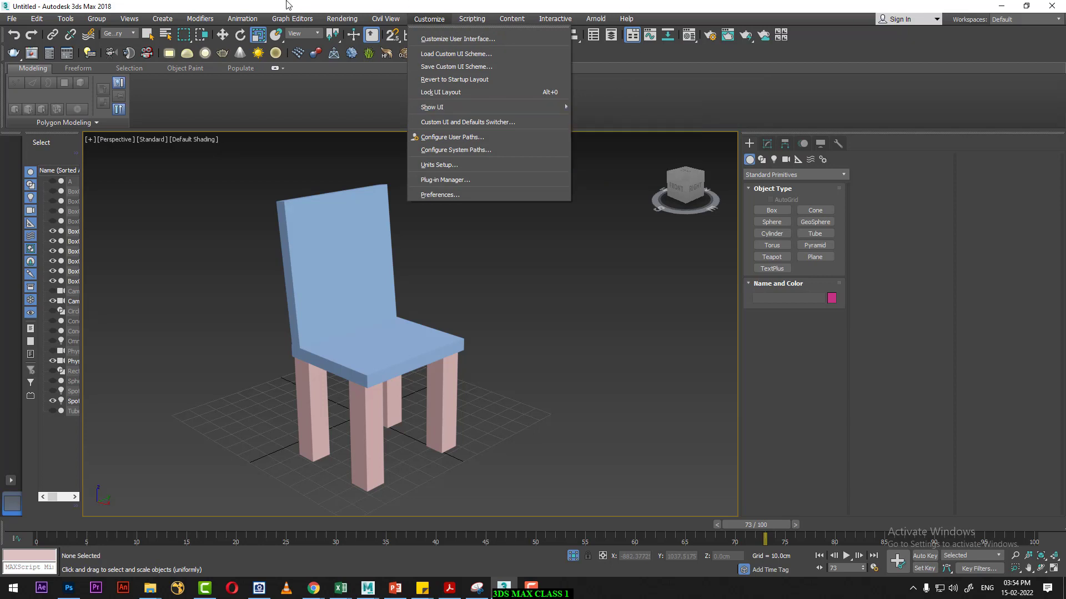
- Widen the Scene Explorer to show full object names, then select Box001 and check Select From Scene
click(428, 19)
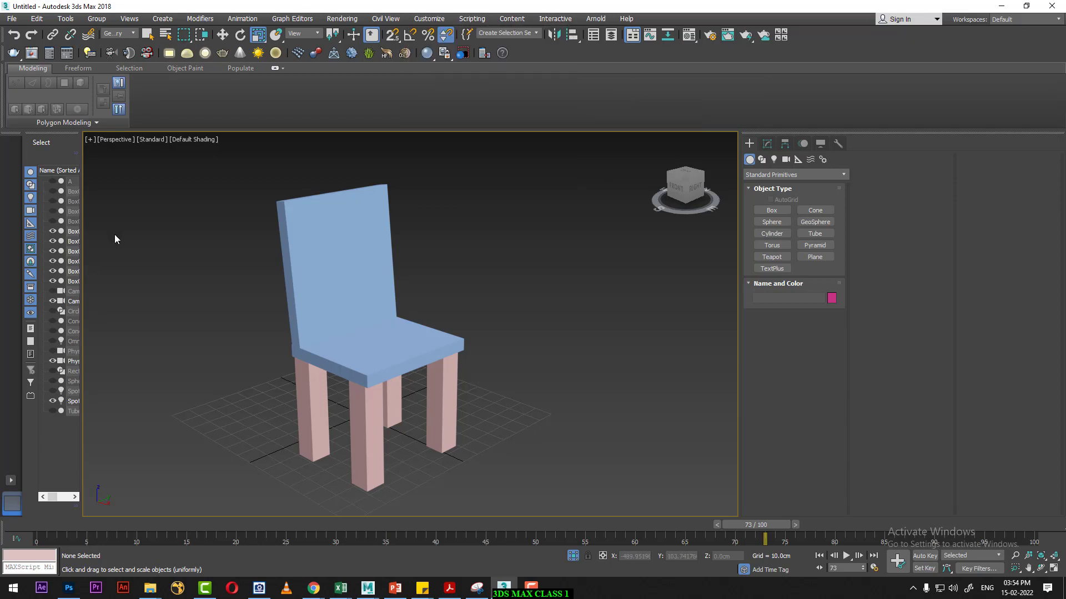
drag(82, 178, 176, 191)
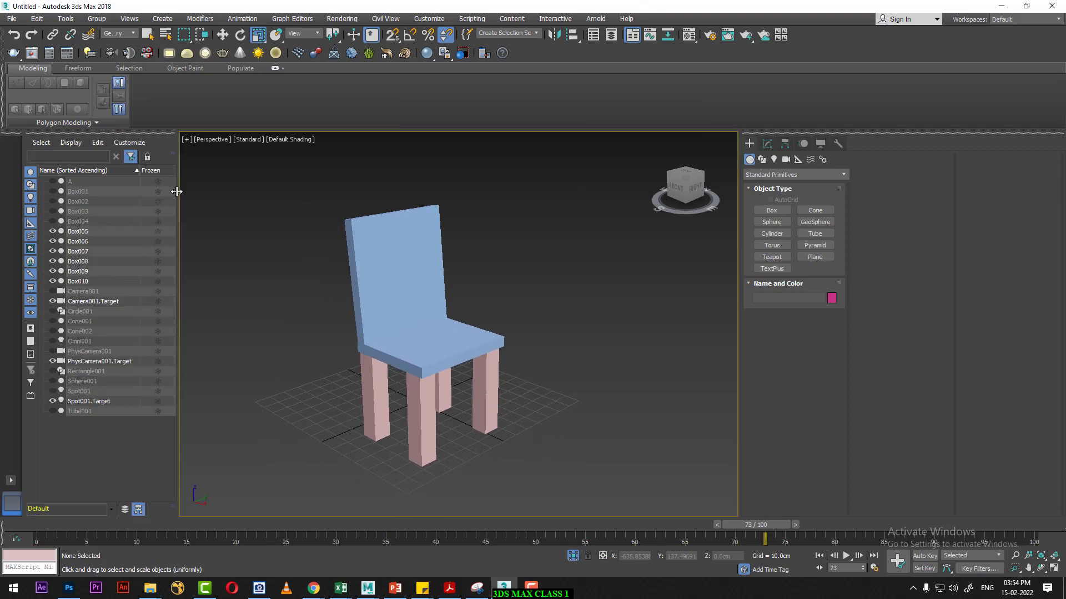
click(86, 193)
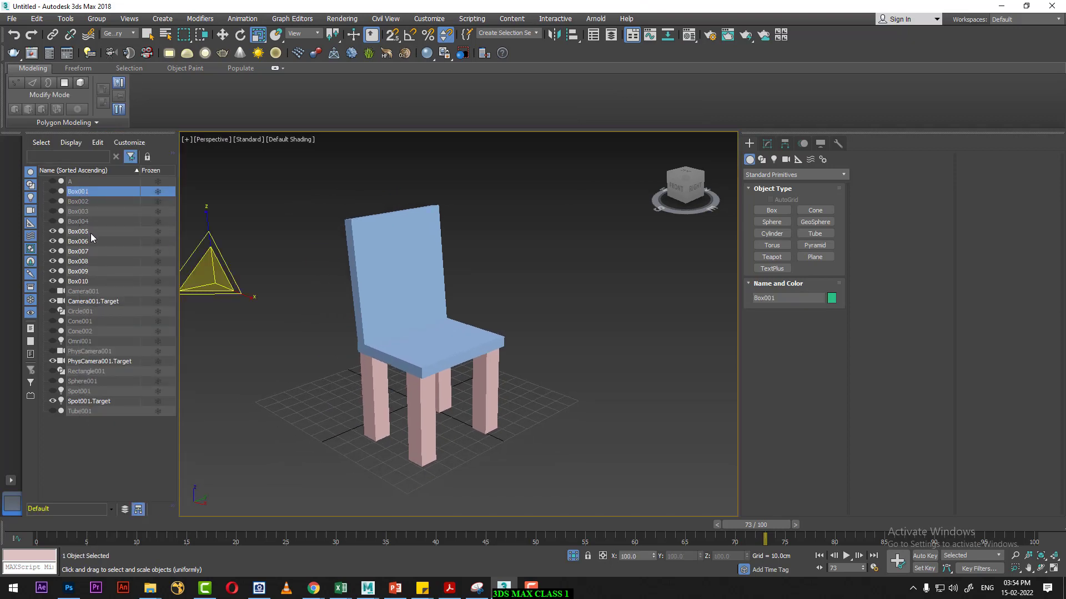
click(169, 37)
drag(143, 14, 502, 104)
click(655, 404)
- Select Box006, Box010, Box008 and Box004 to identify chair parts, then deselect all
click(80, 241)
click(81, 282)
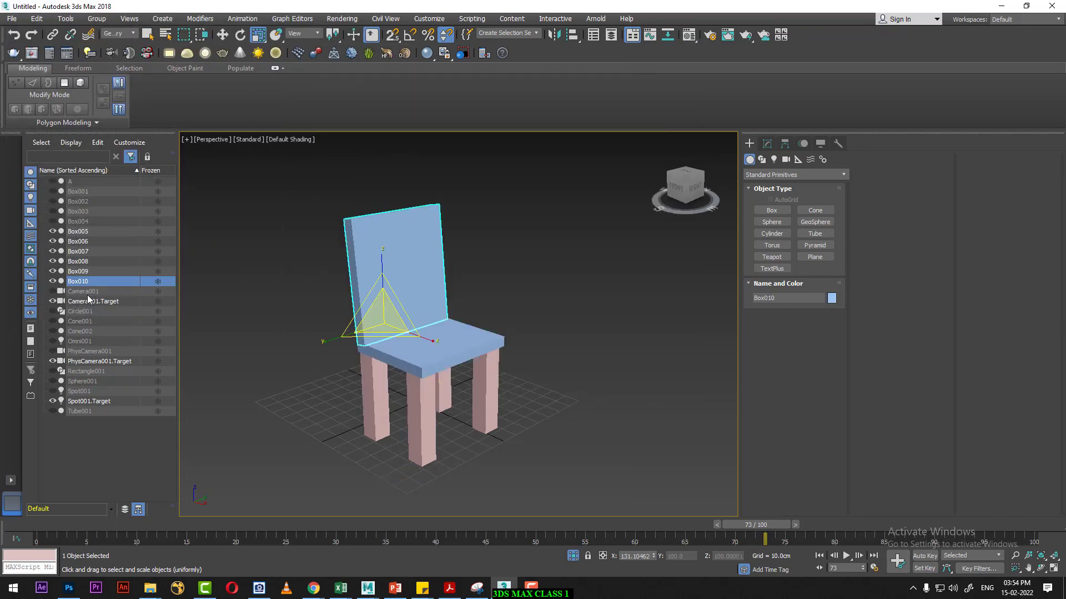
click(81, 261)
click(77, 222)
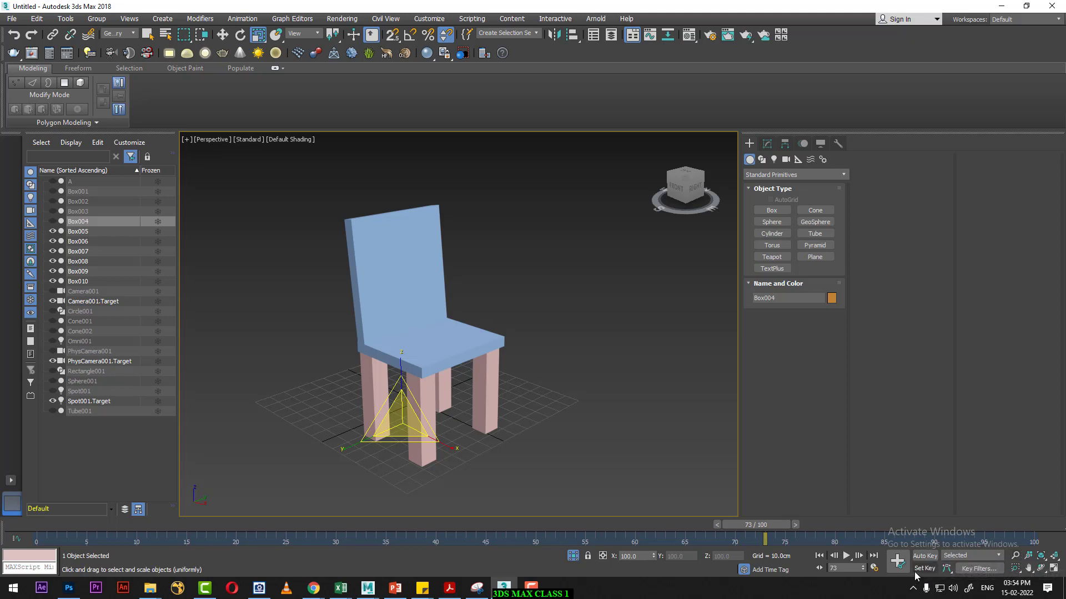
click(568, 203)
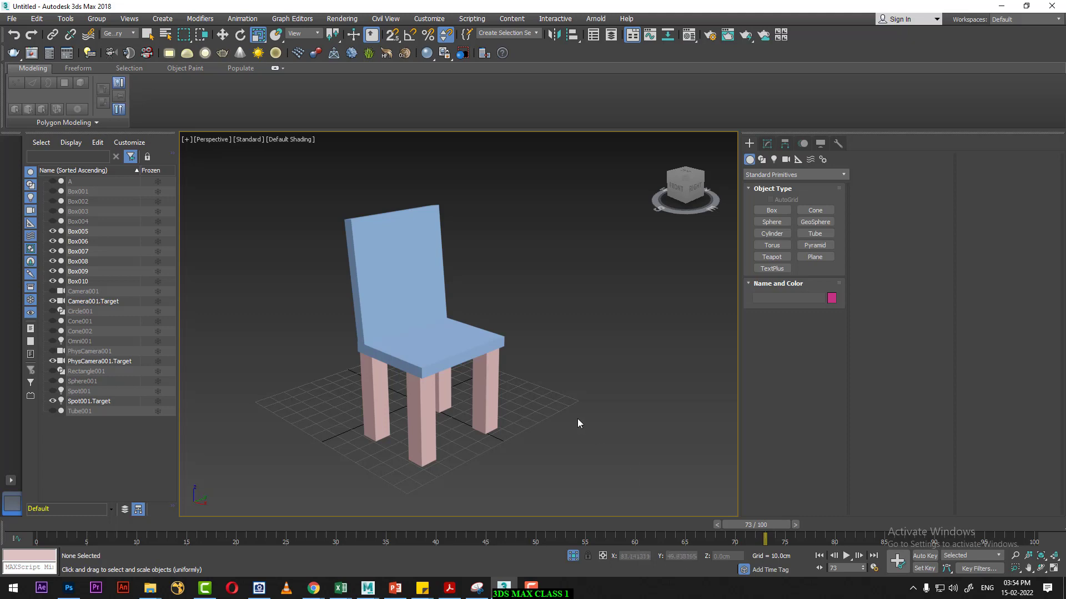
click(29, 568)
click(259, 588)
drag(327, 292, 602, 171)
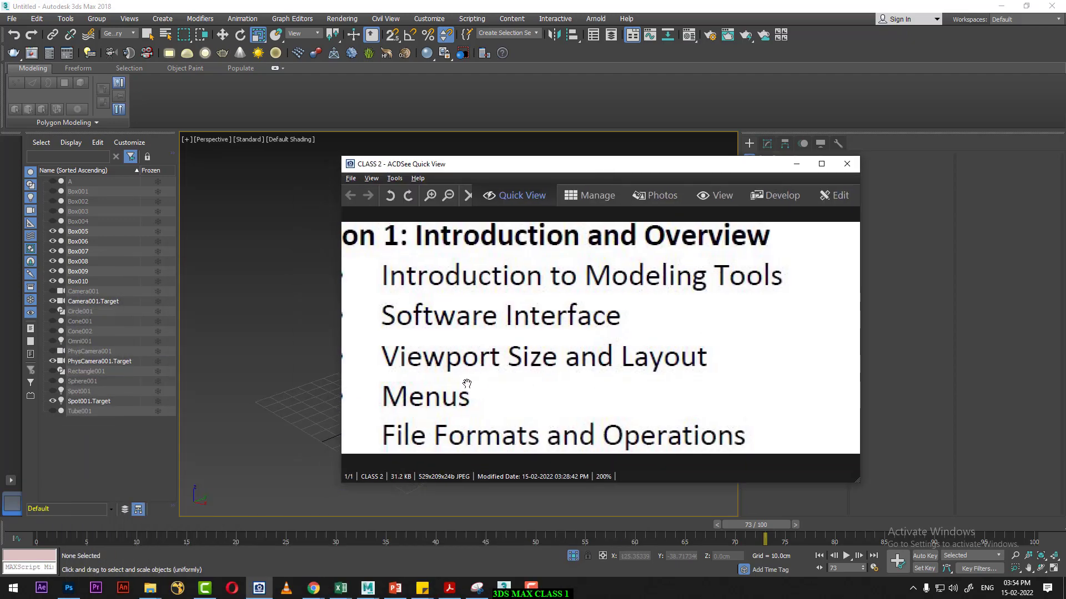
drag(466, 383, 628, 368)
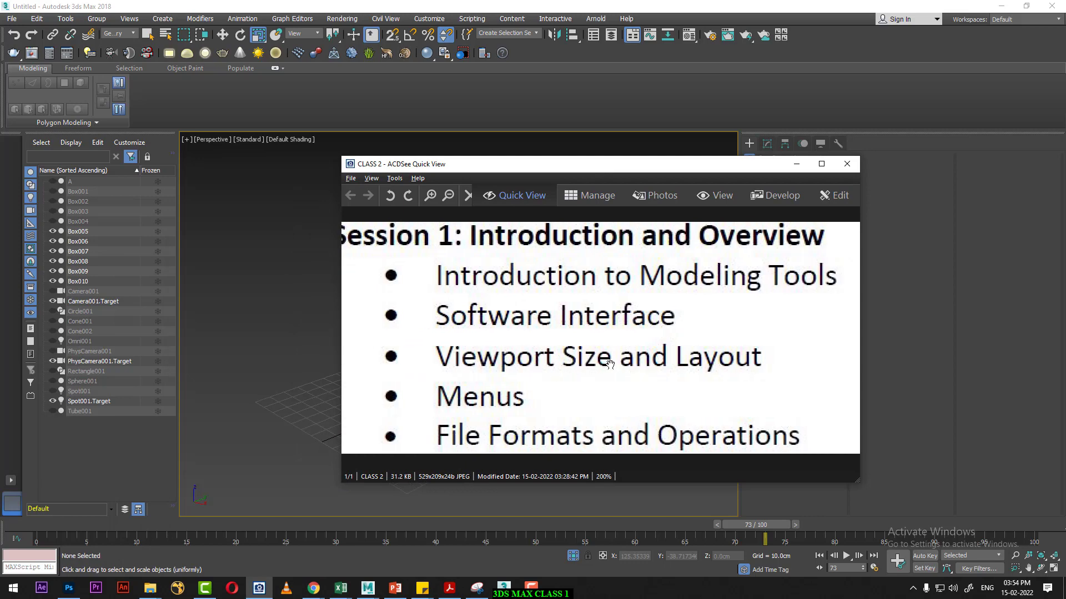
click(795, 164)
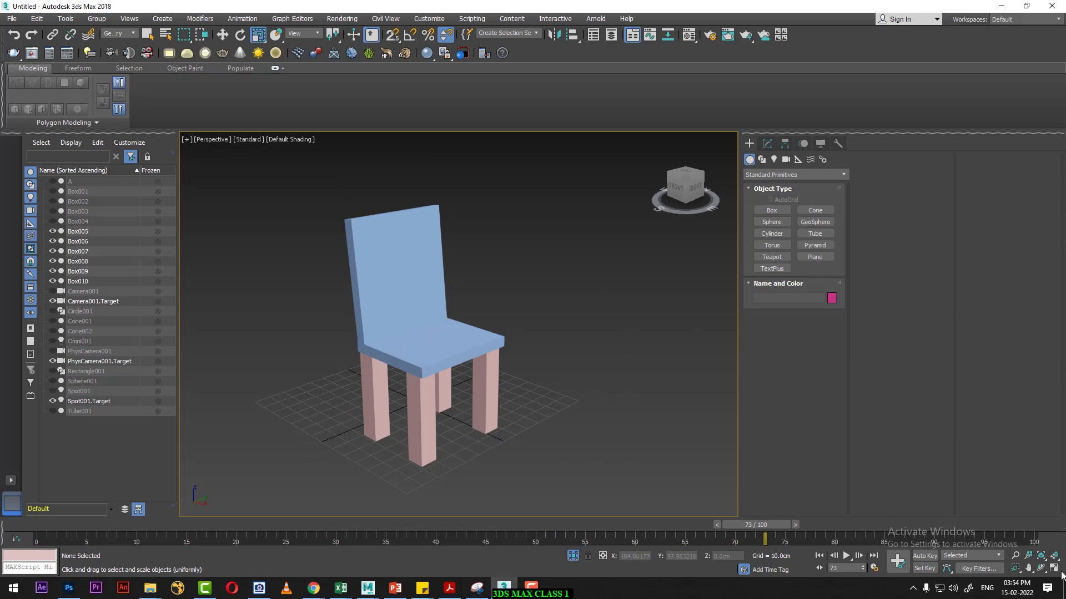
- Toggle Maximize Viewport and try the 2-stacked-plus-tall and side-by-side viewport layouts
click(1056, 573)
click(1056, 573)
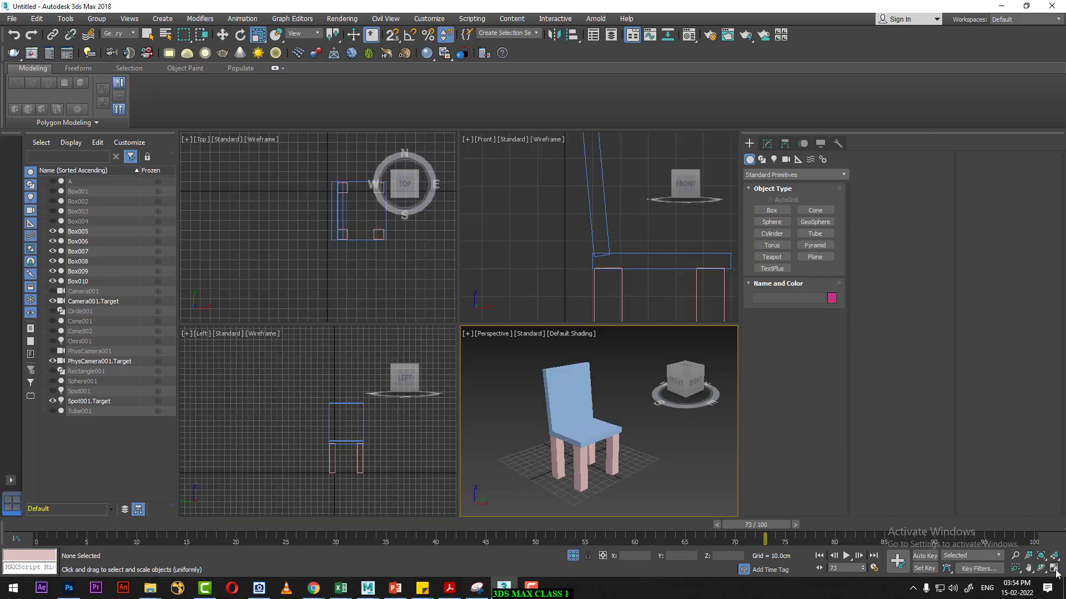
click(11, 480)
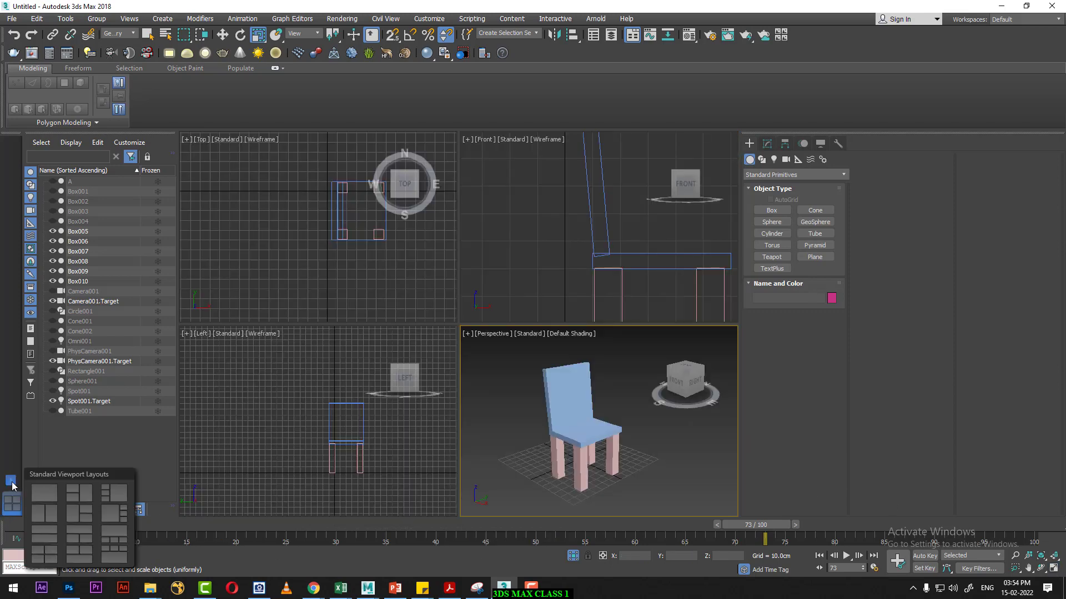
click(83, 494)
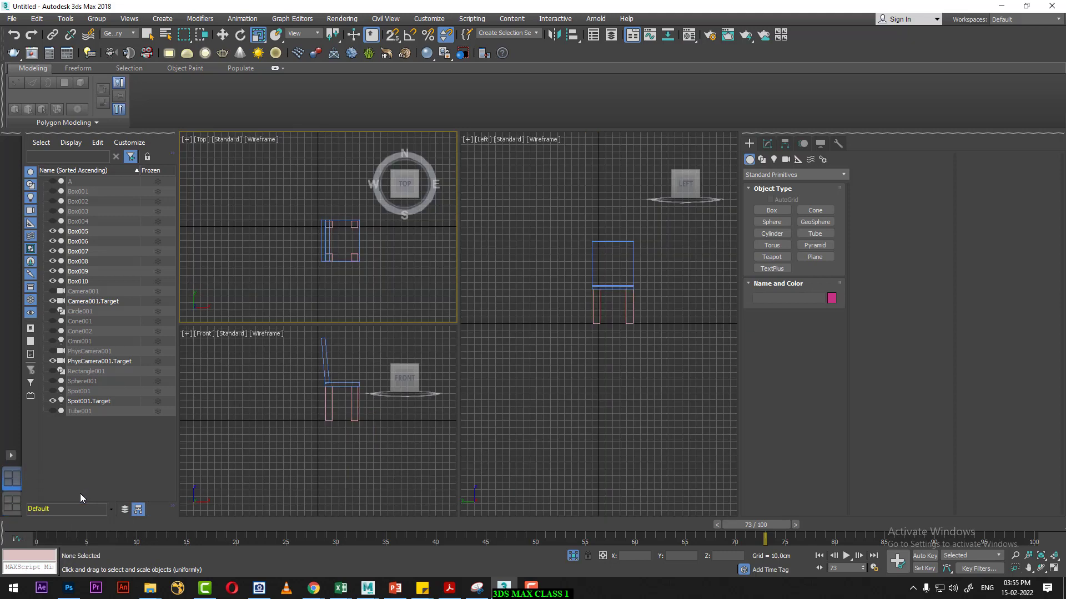
click(10, 458)
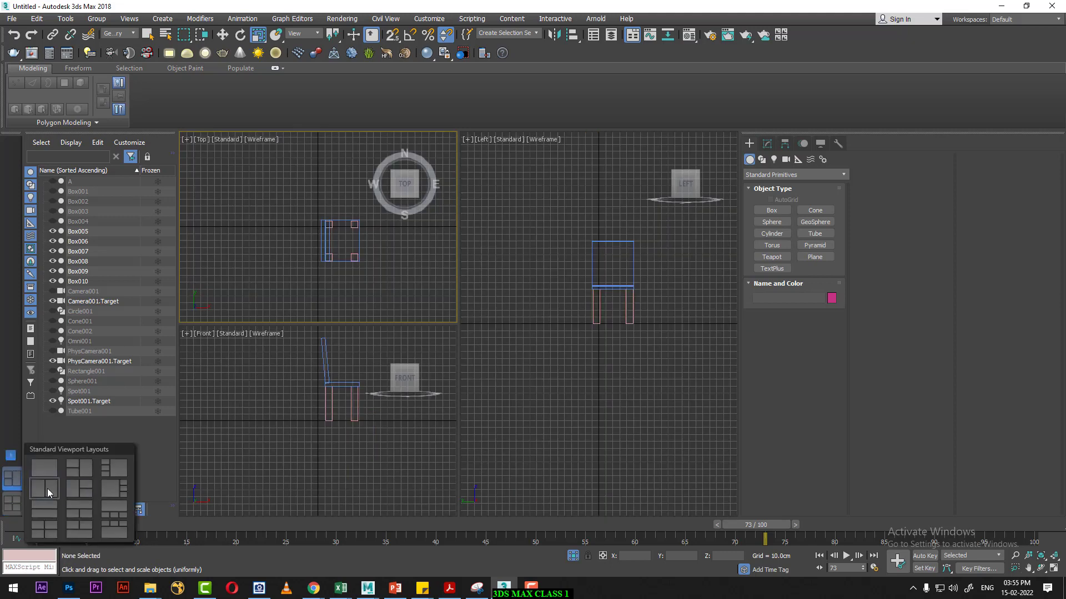
click(47, 488)
- Try the large Top view layout, settle on four equal views, and bring the session slide forward
click(11, 431)
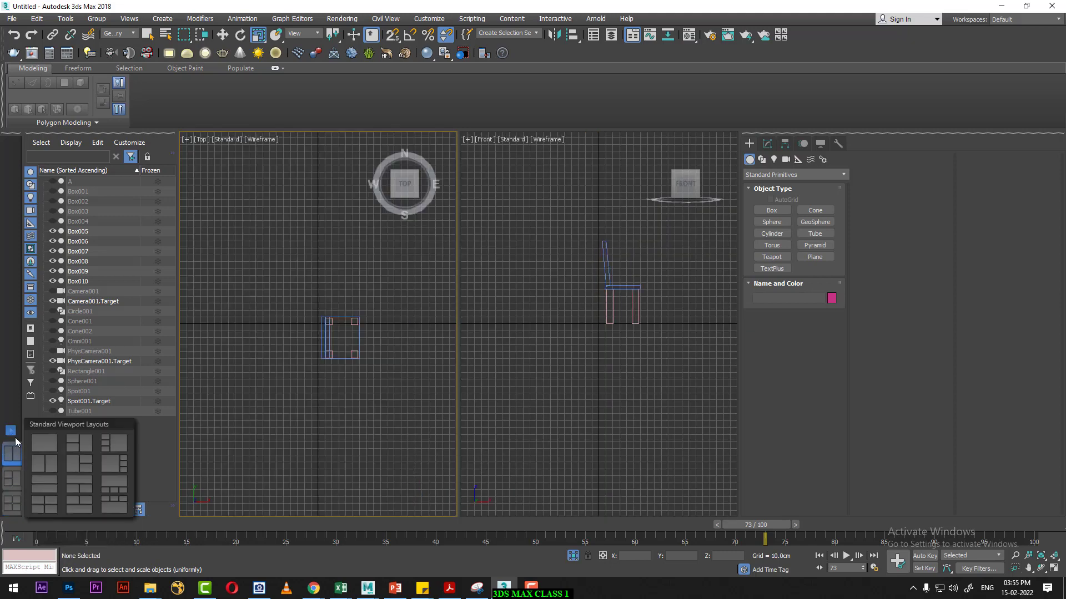
click(118, 485)
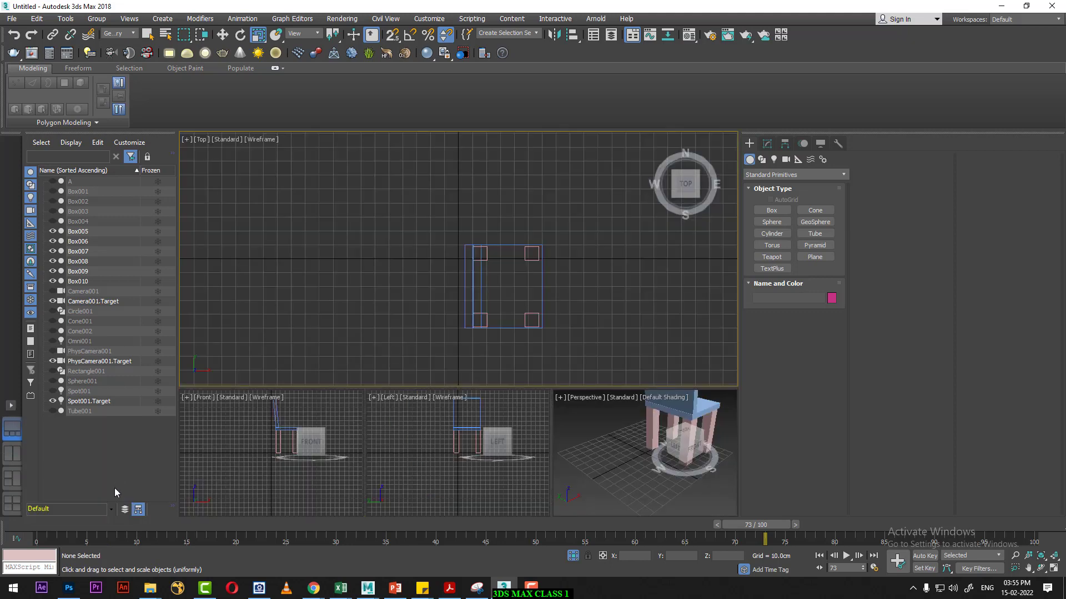
click(11, 406)
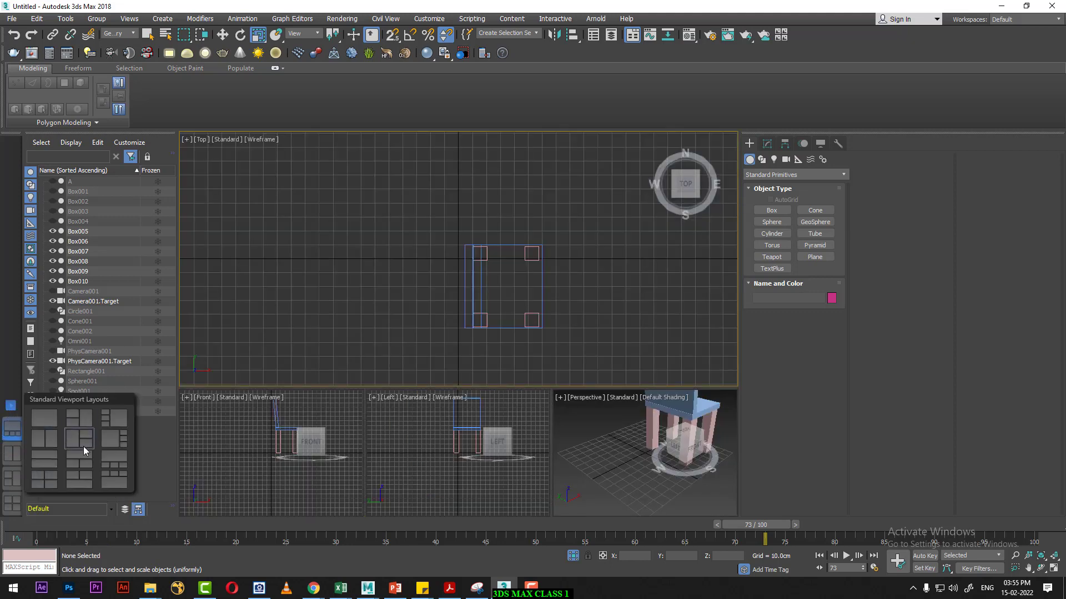
click(53, 482)
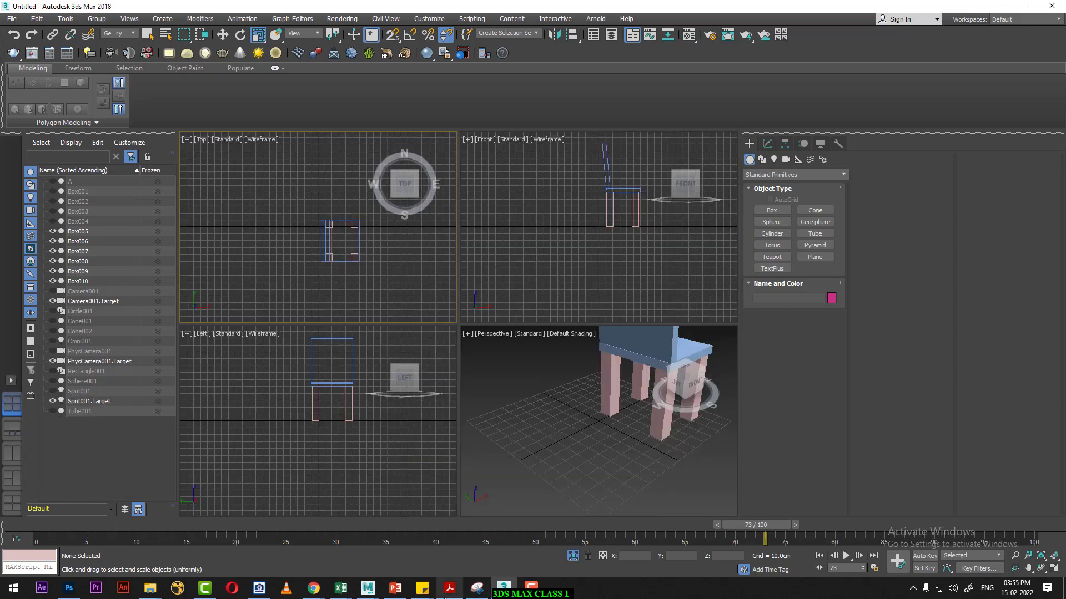
click(265, 593)
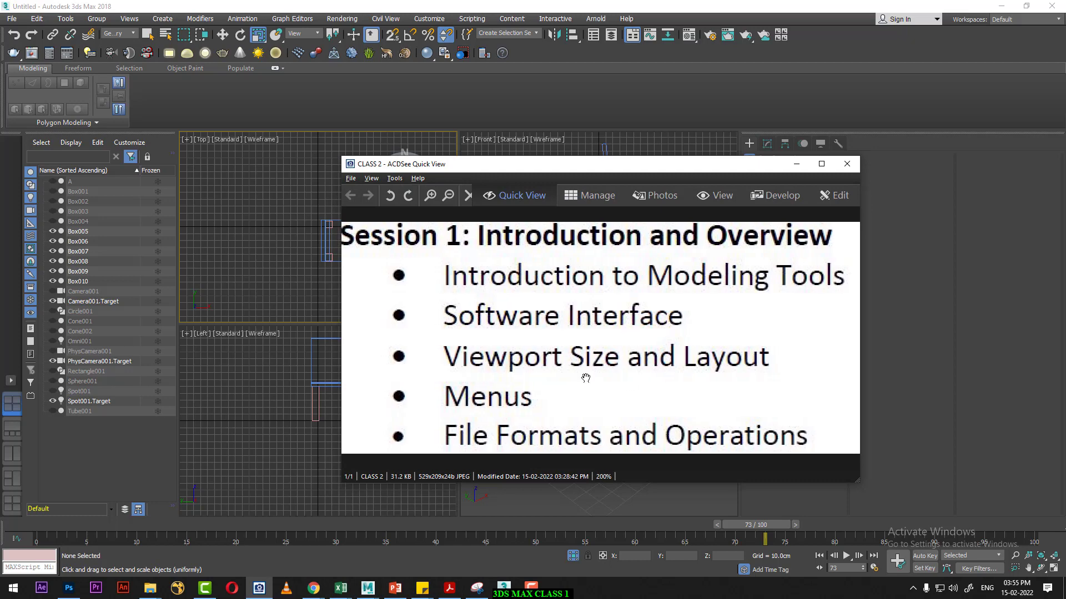
- Open Save Copy As, browse up three levels to the TTS folder, then close without saving
click(10, 19)
mouse_move(20, 38)
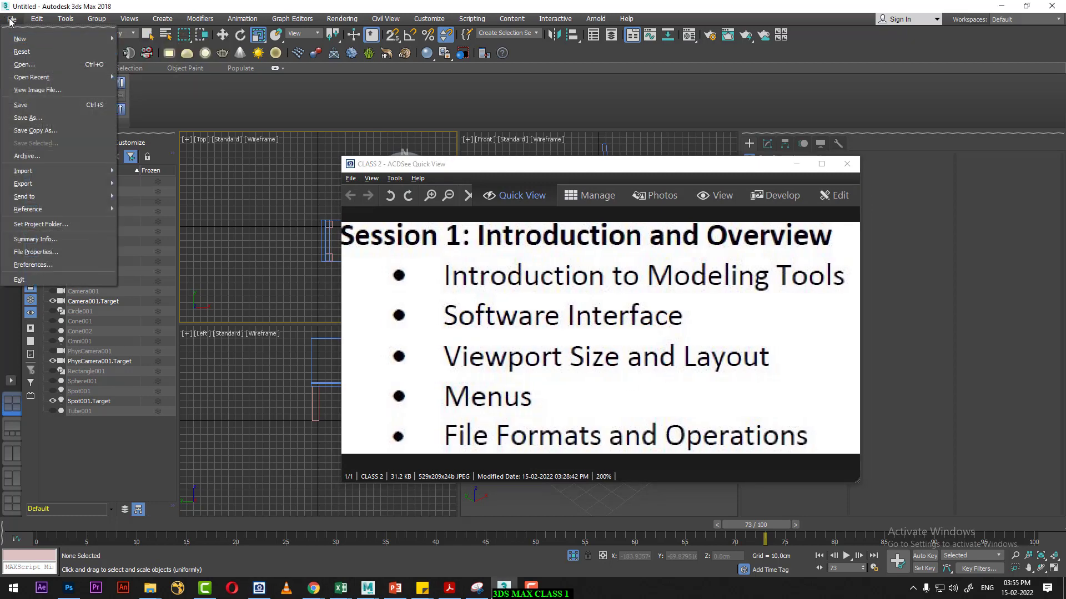
click(10, 20)
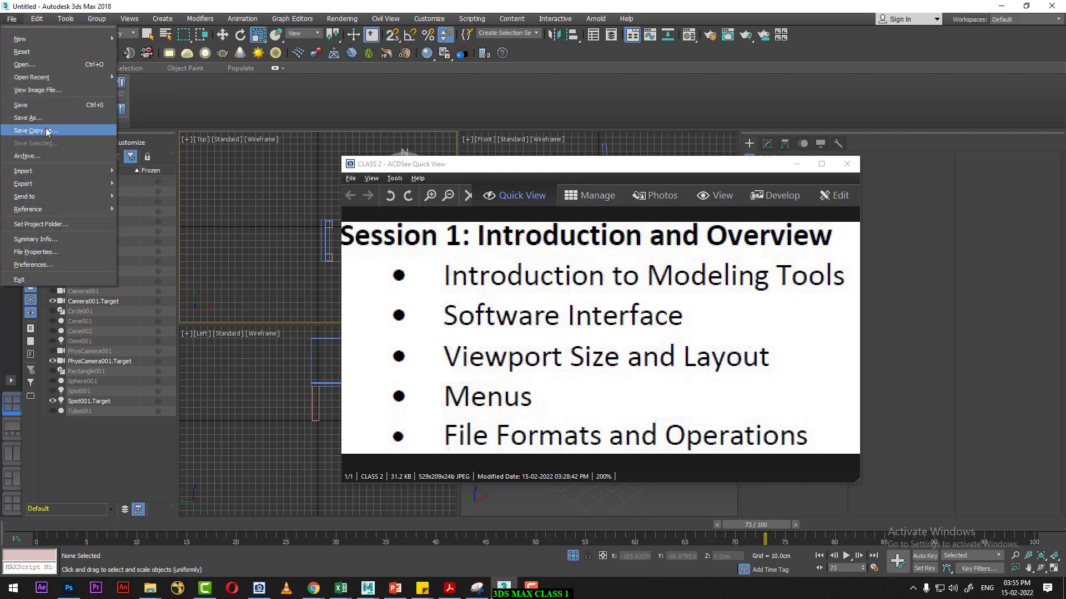
click(46, 118)
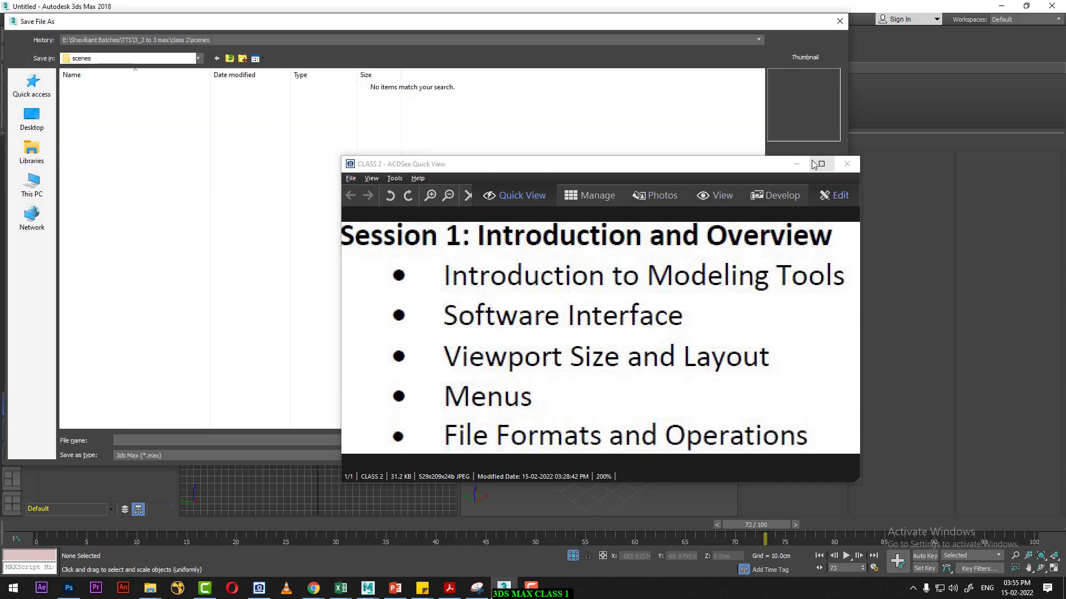
key(Escape)
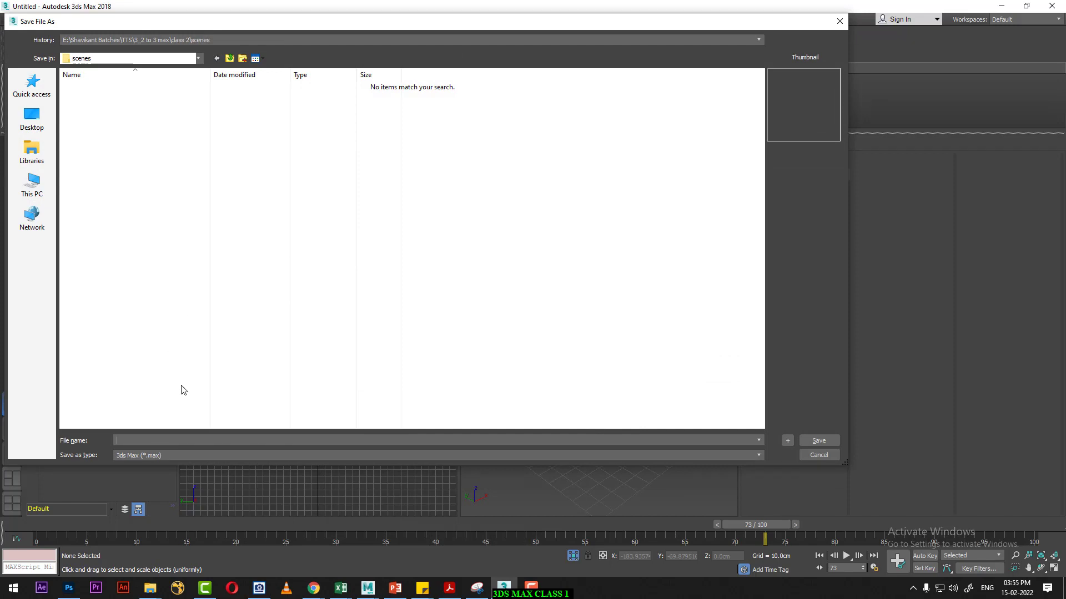
click(227, 59)
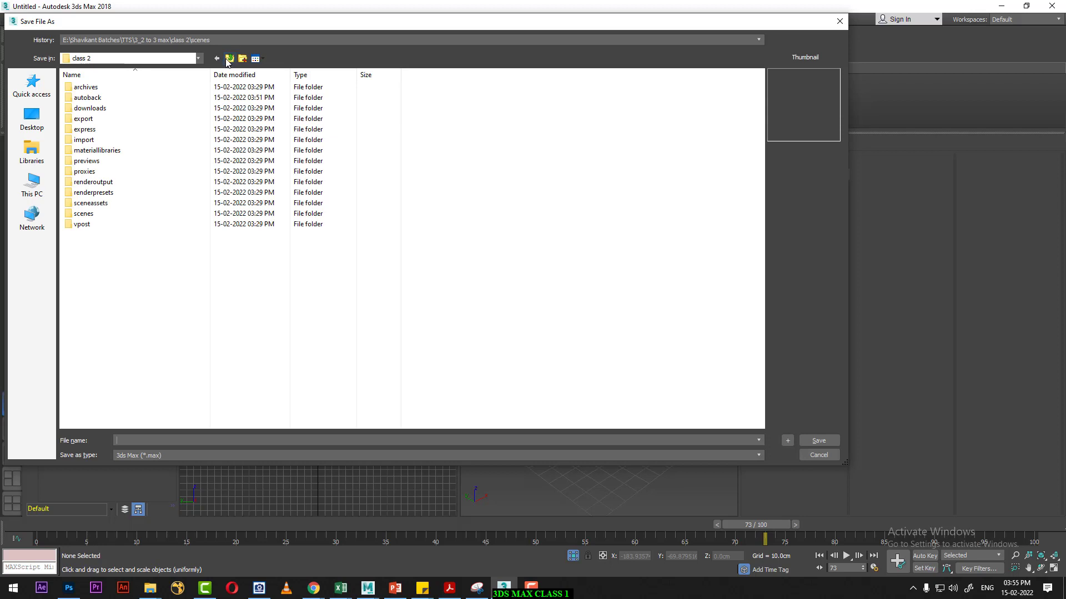
click(229, 59)
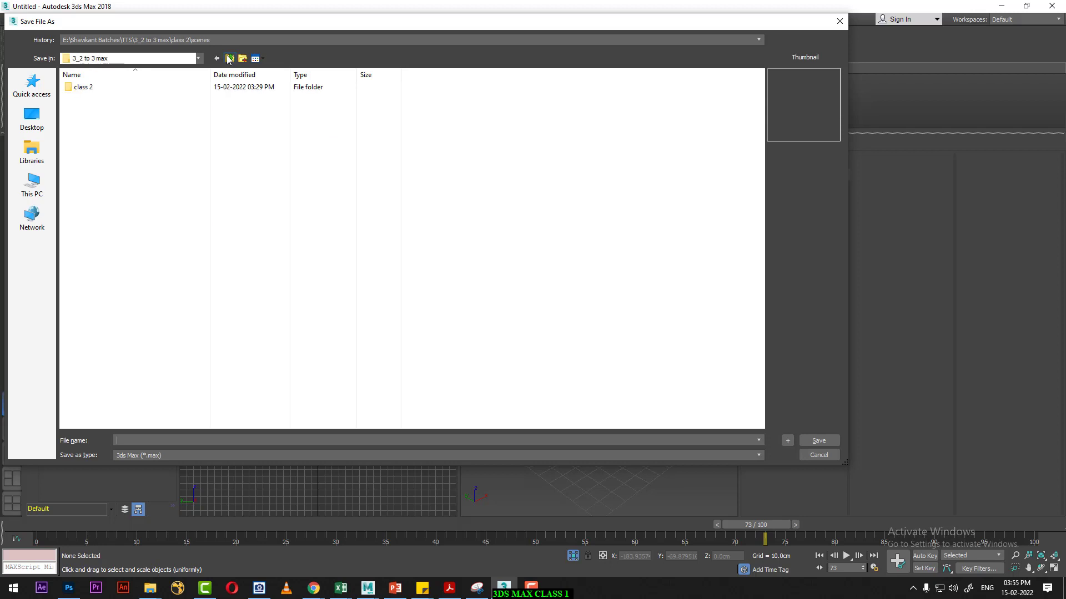
click(229, 59)
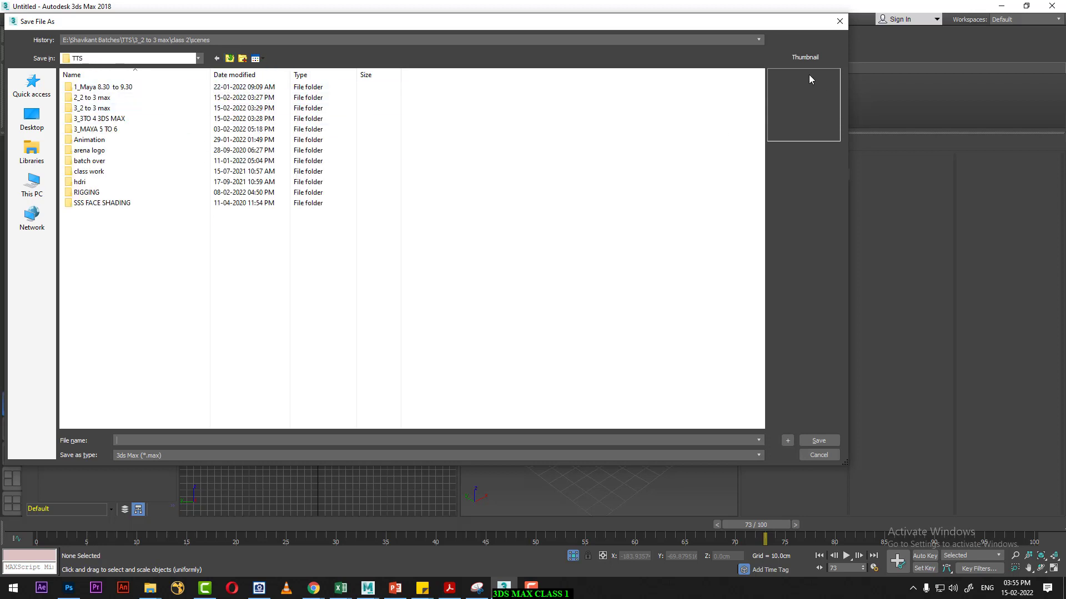
click(840, 21)
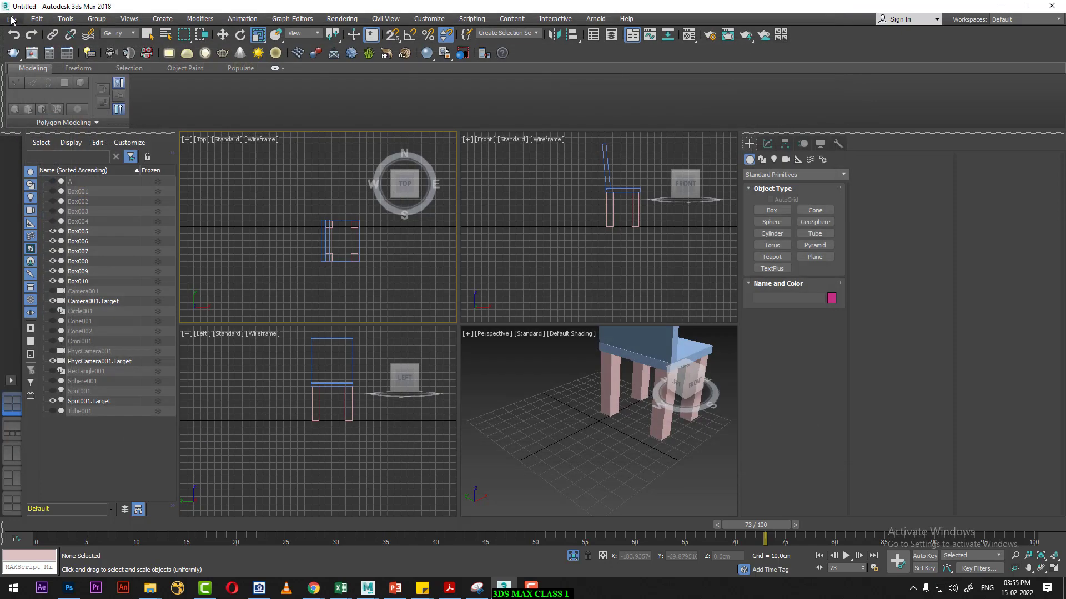
- Start setting the project folder and select the Shavikant Batches folder
click(11, 21)
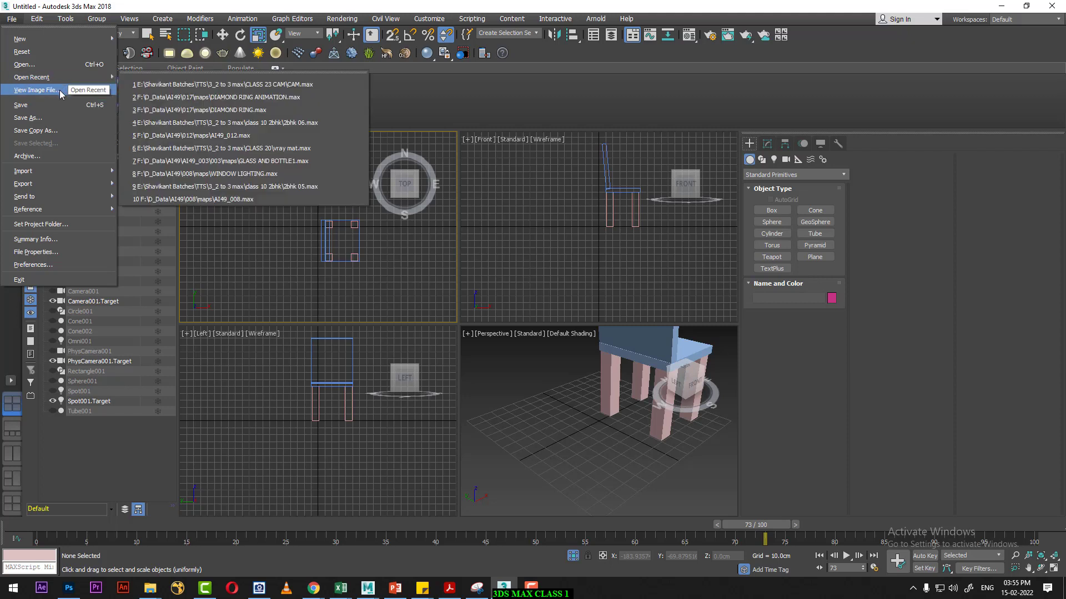
click(63, 228)
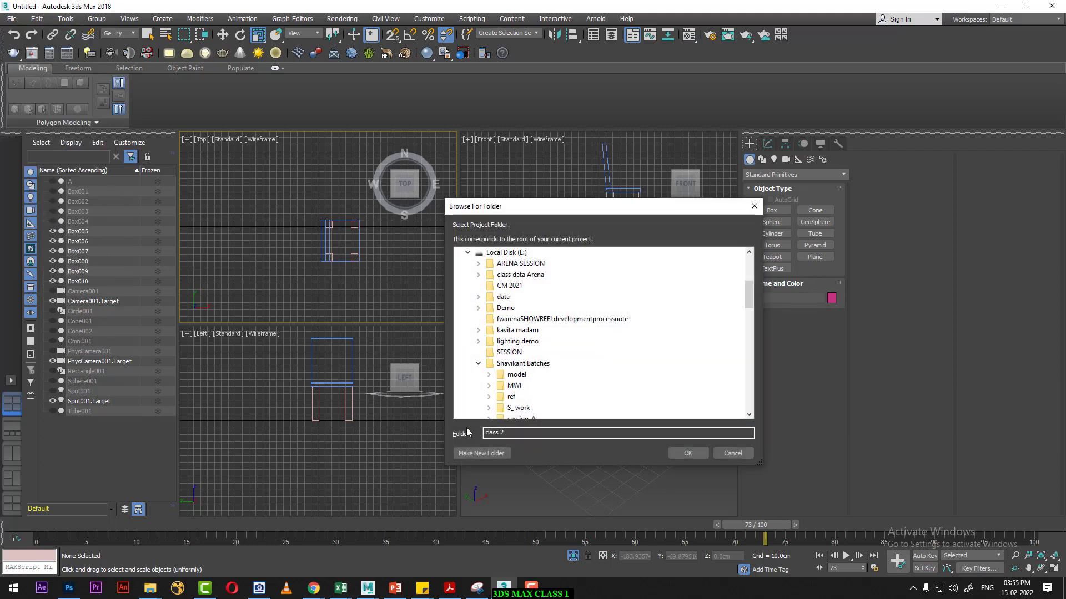
click(478, 365)
scroll(566, 361, down, 3)
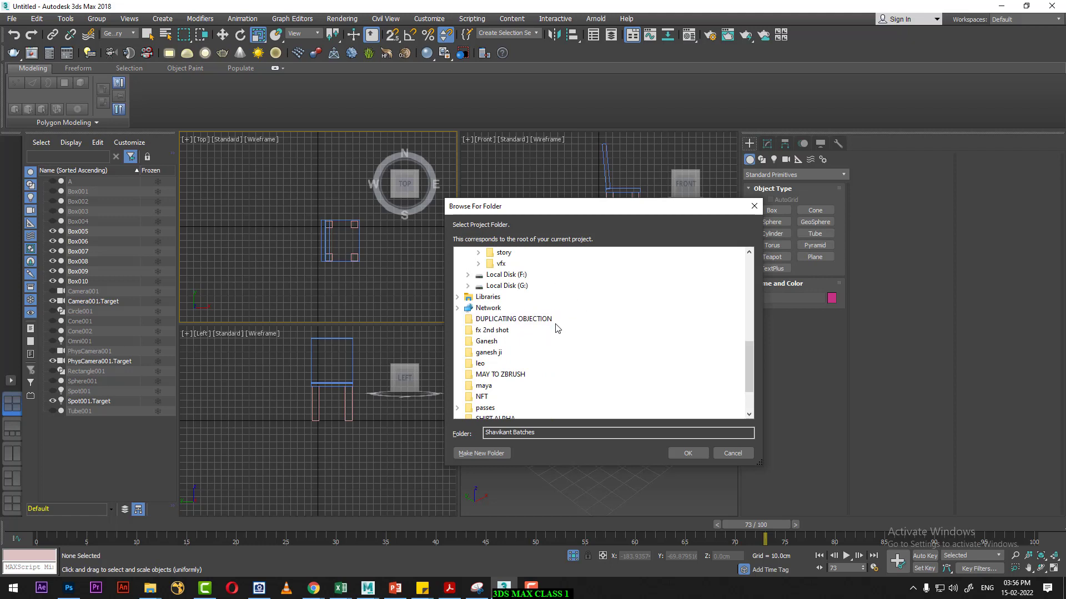
scroll(557, 328, up, 1)
scroll(557, 328, up, 1)
- Browse through 3_2 to 3 max and class 2, and set the scenes folder as project folder
click(479, 298)
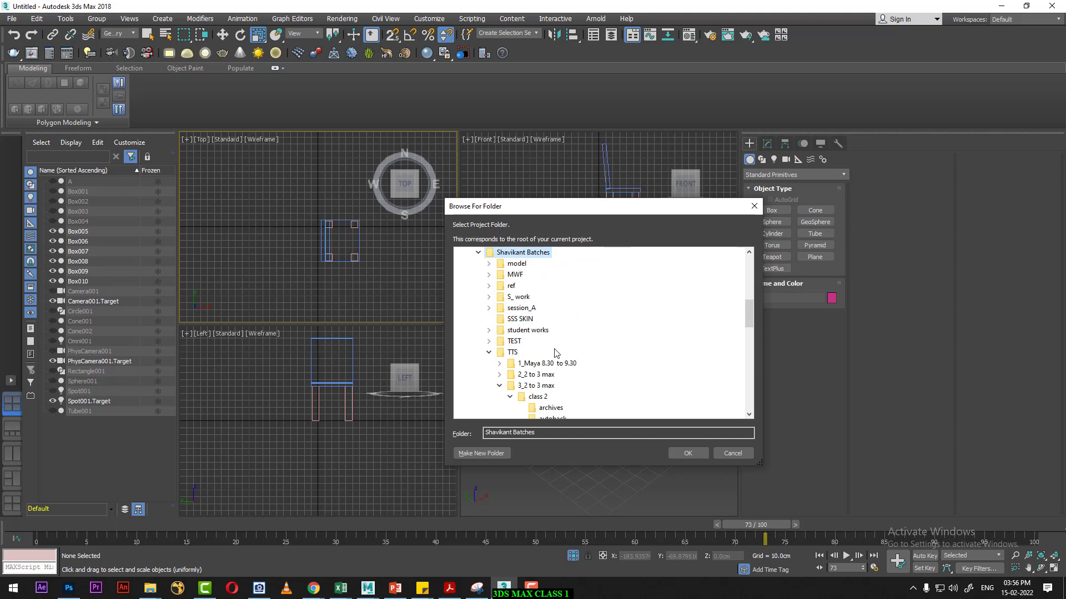
click(545, 387)
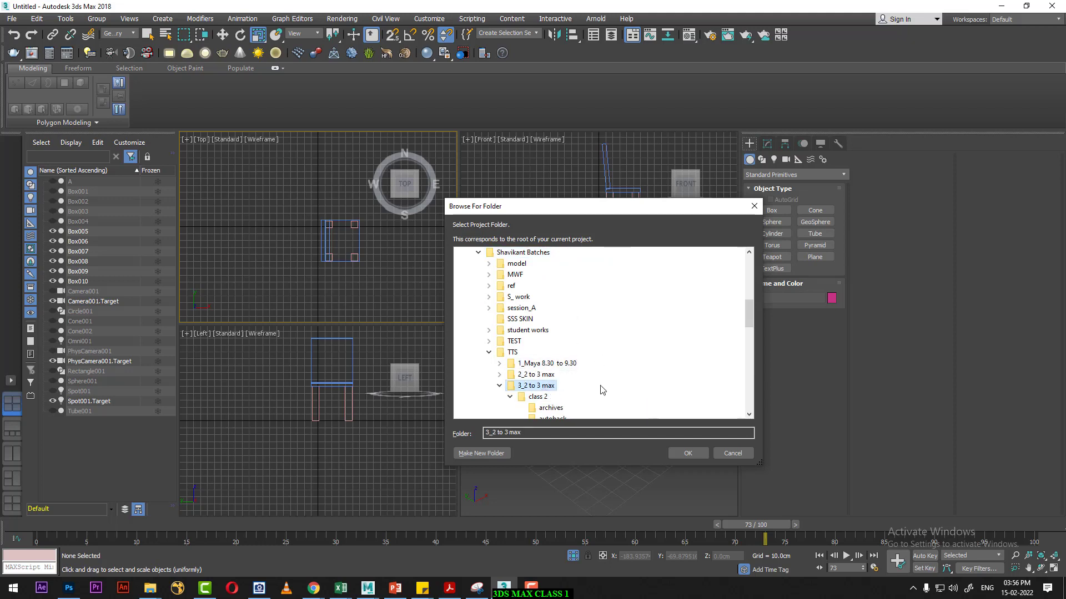
scroll(597, 364, down, 2)
click(538, 333)
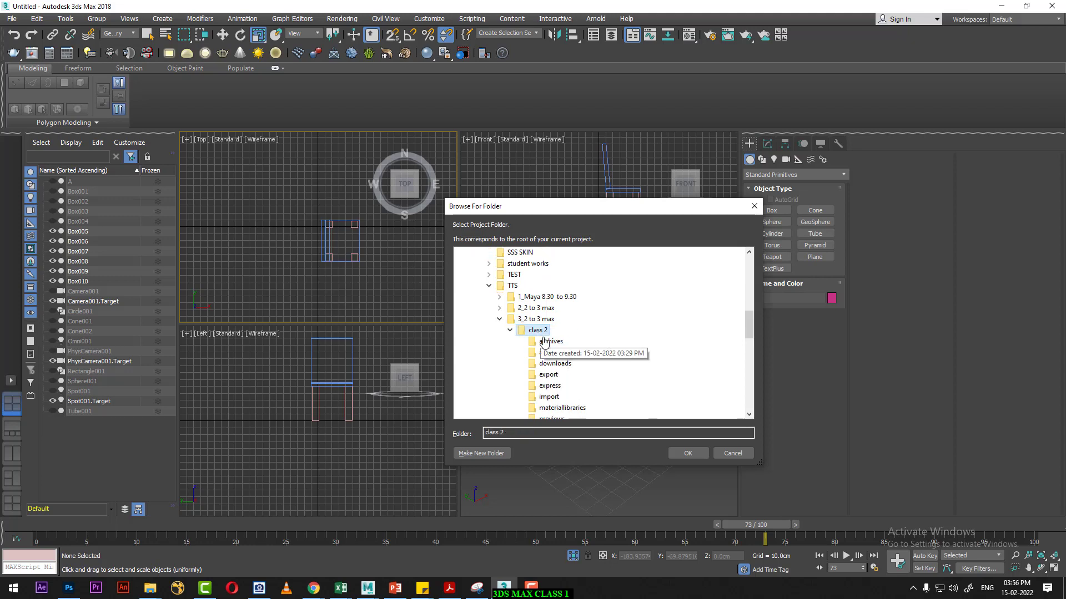
scroll(574, 392, down, 2)
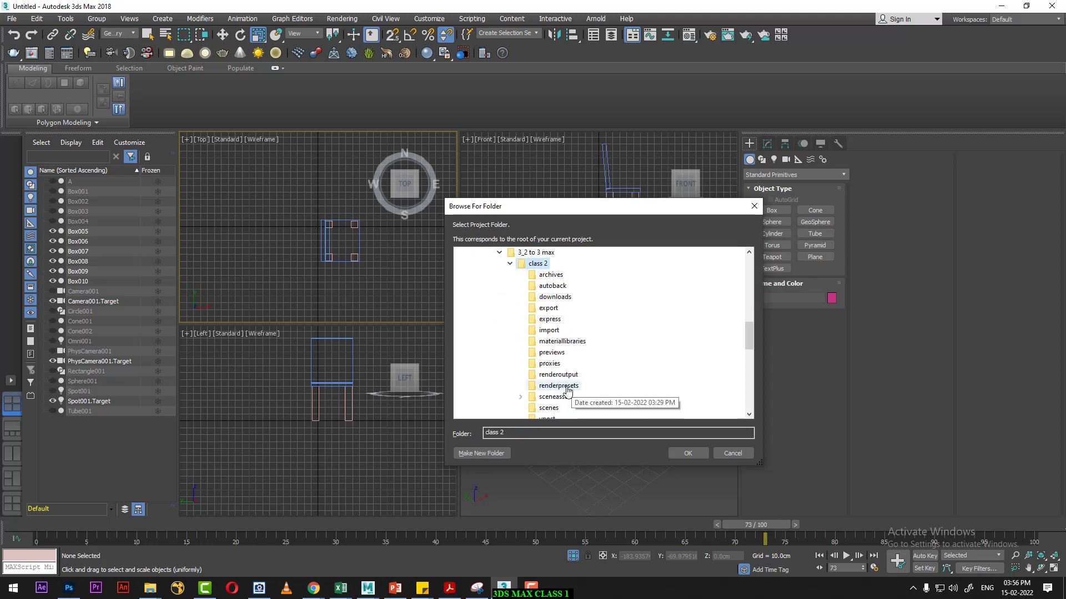
click(549, 408)
click(686, 454)
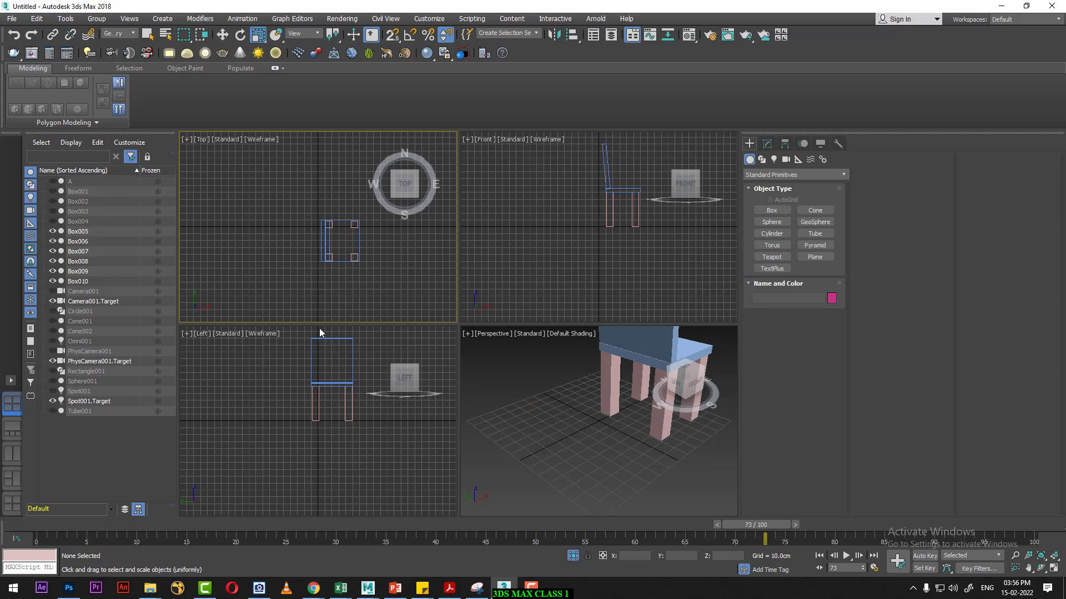
- Save the chair scene as BASIC.max and orbit the Perspective view to show the whole chair
click(11, 18)
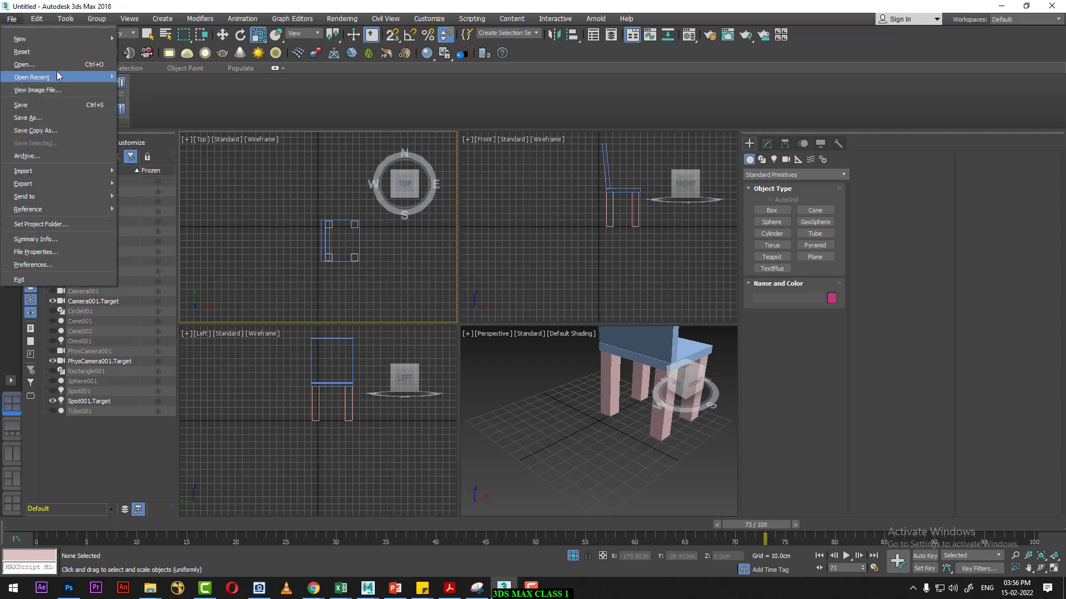
click(60, 121)
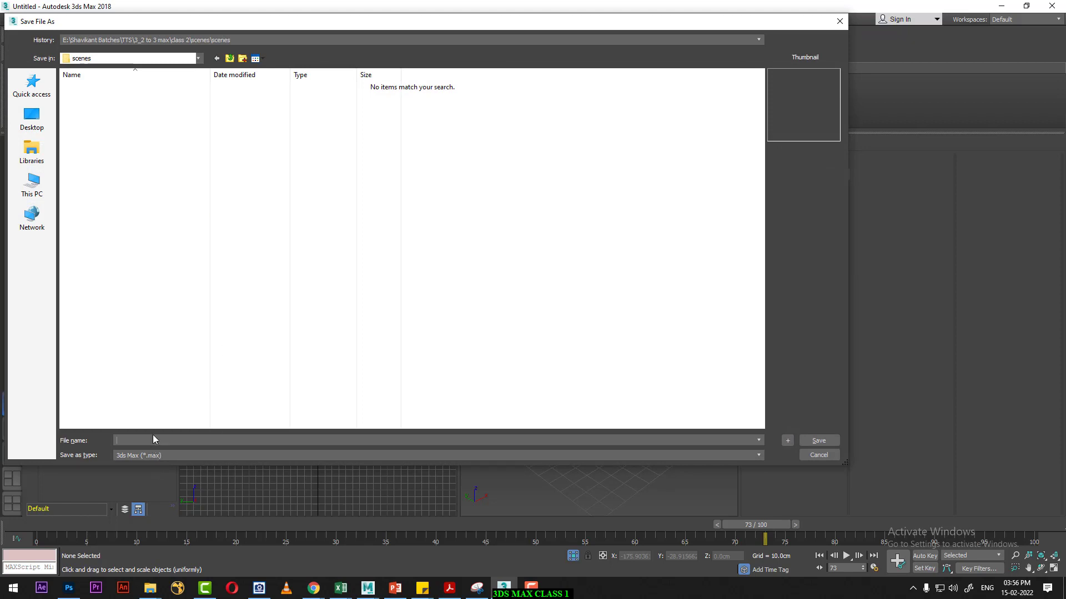
text(BASIC)
key(Return)
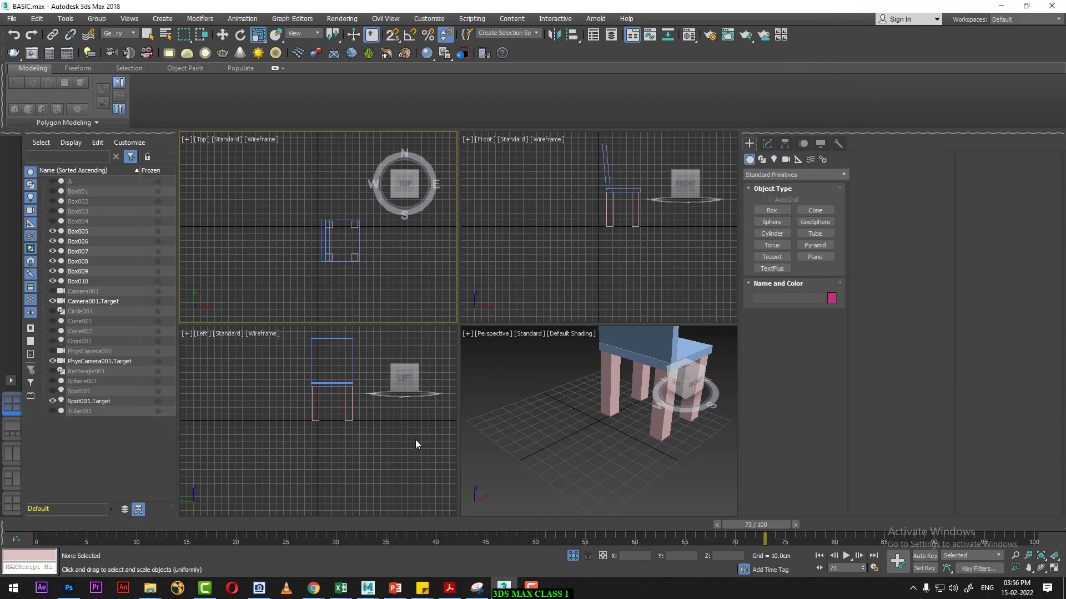
mouse_move(623, 458)
alt+middle_down()
mouse_move(595, 451)
mouse_move(630, 458)
alt+middle_up()
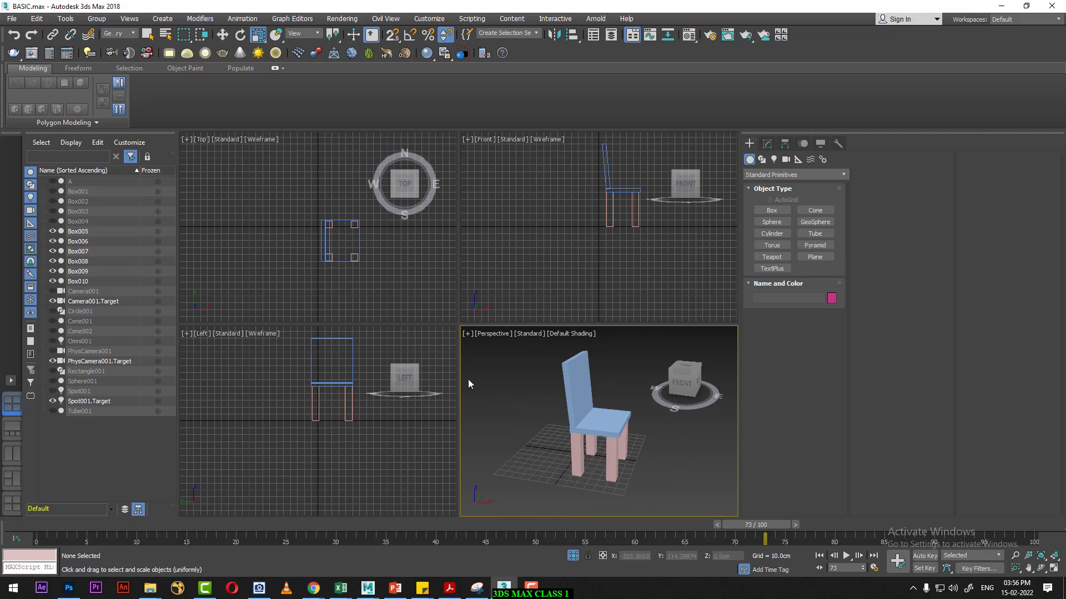
- Clear everything with New All, then reopen BASIC.max from the scenes folder
click(12, 20)
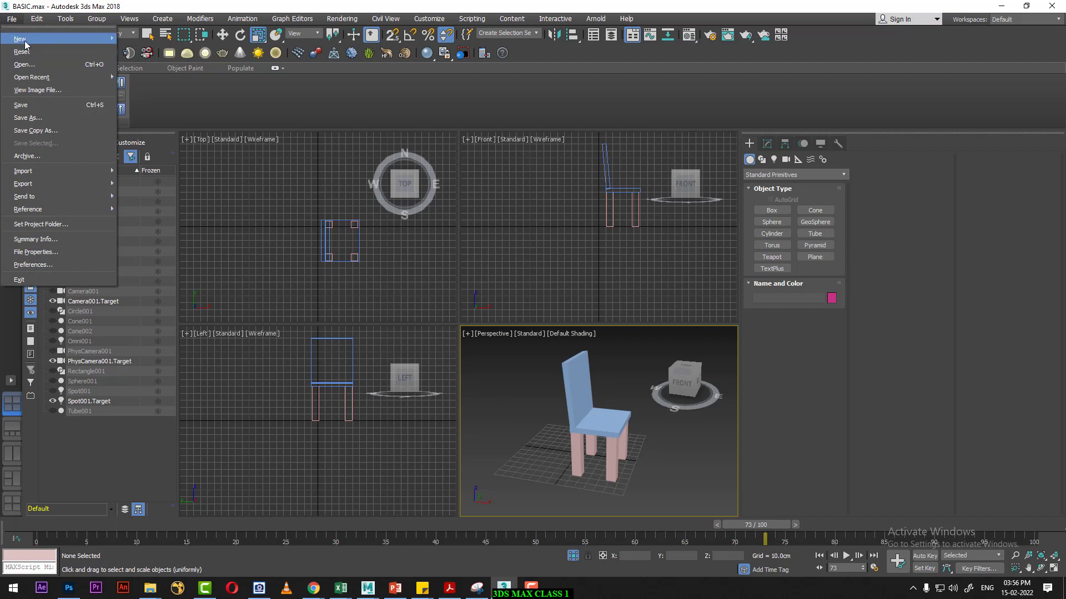
mouse_move(20, 39)
click(144, 45)
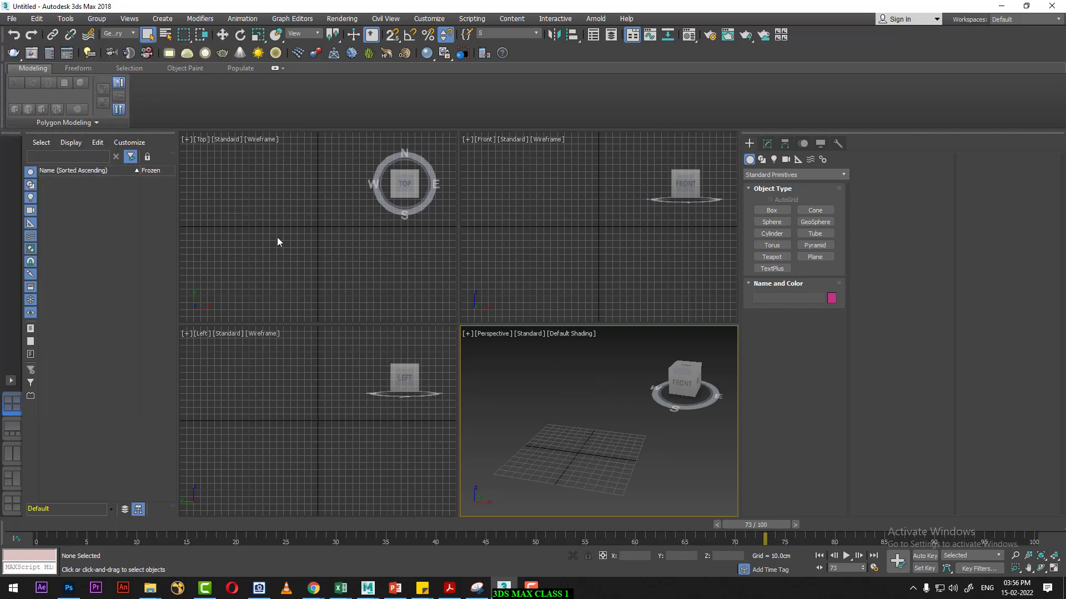
click(12, 19)
click(33, 64)
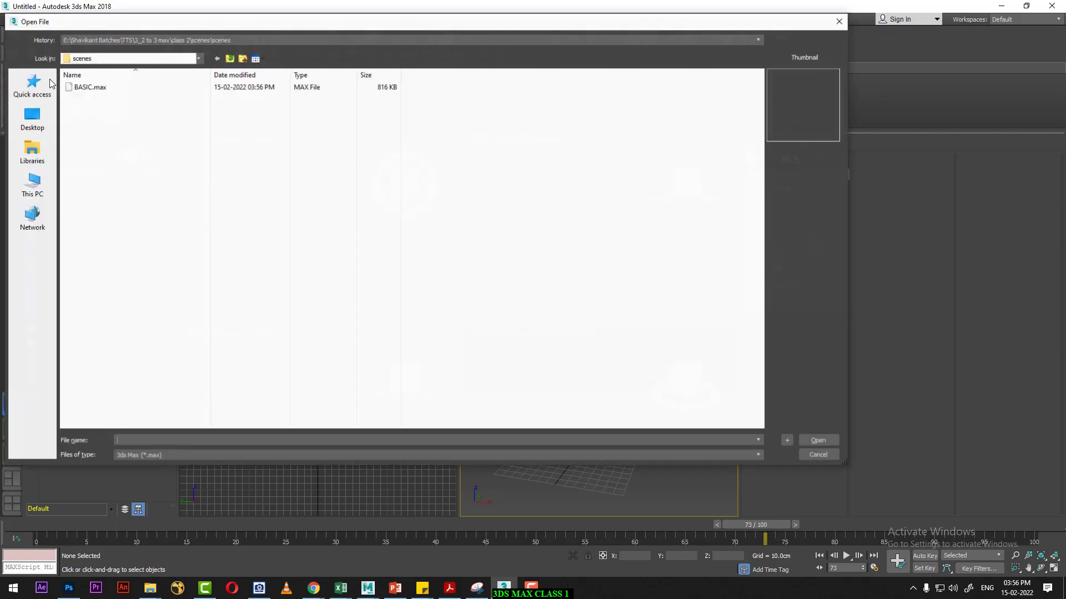
double_click(92, 90)
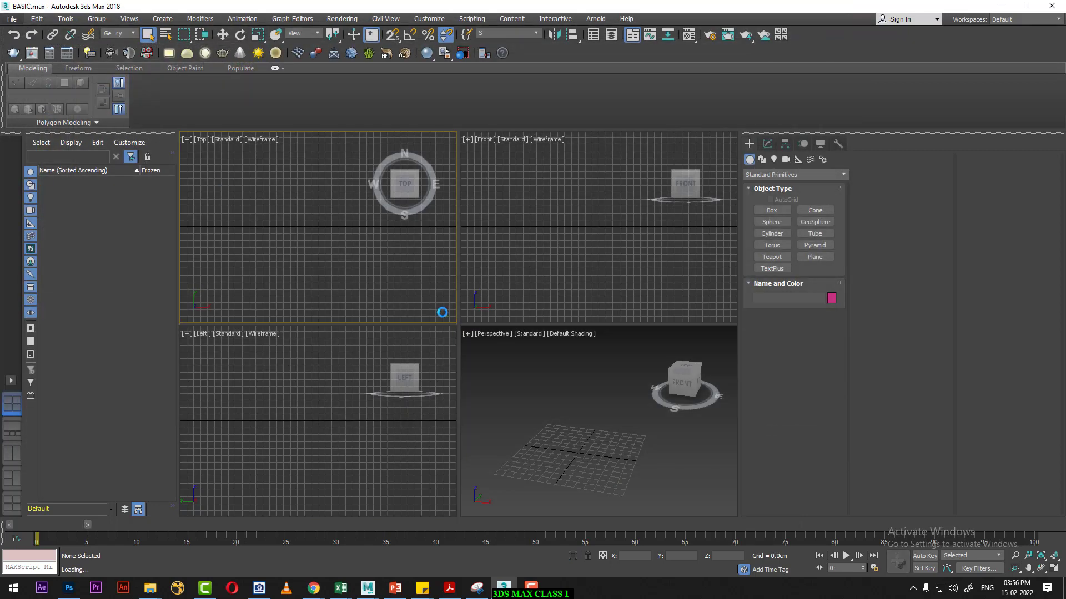
- Select all six chair boxes and switch to the Rotate tool
click(593, 335)
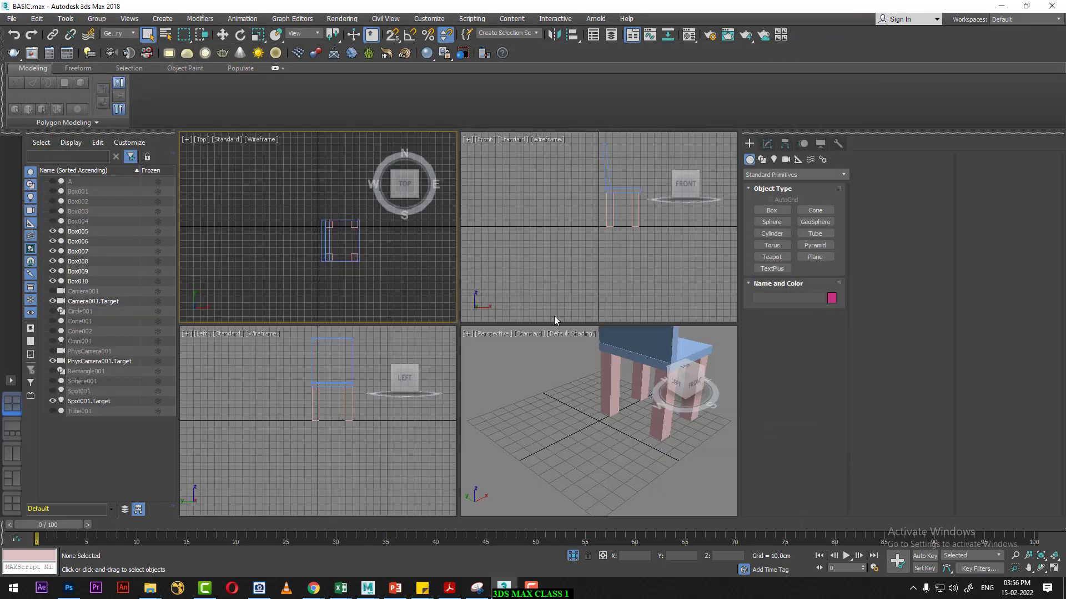
click(36, 20)
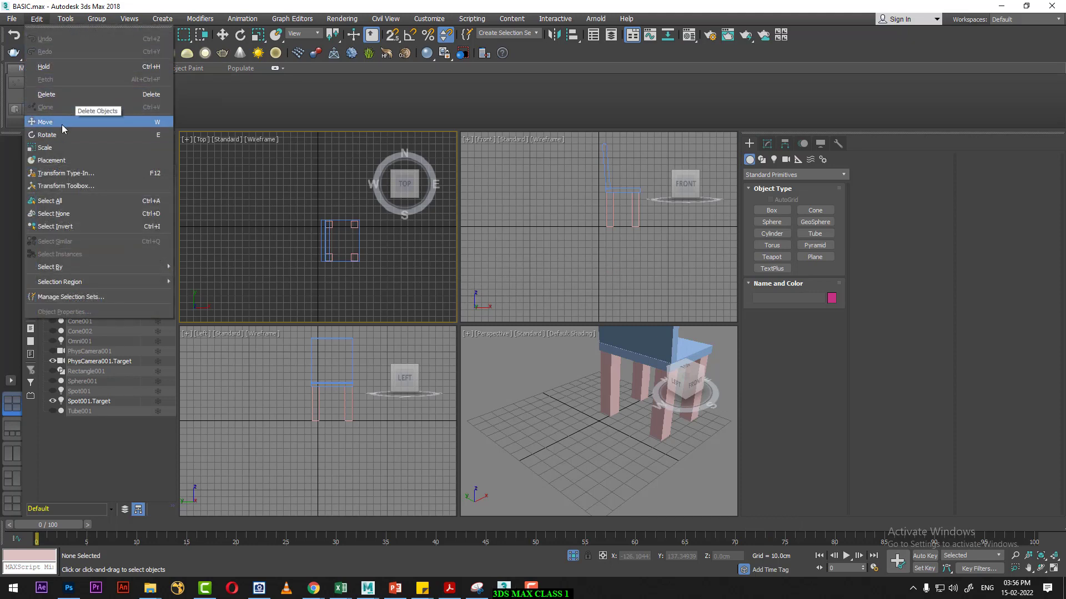
click(45, 122)
scroll(555, 416, down, 5)
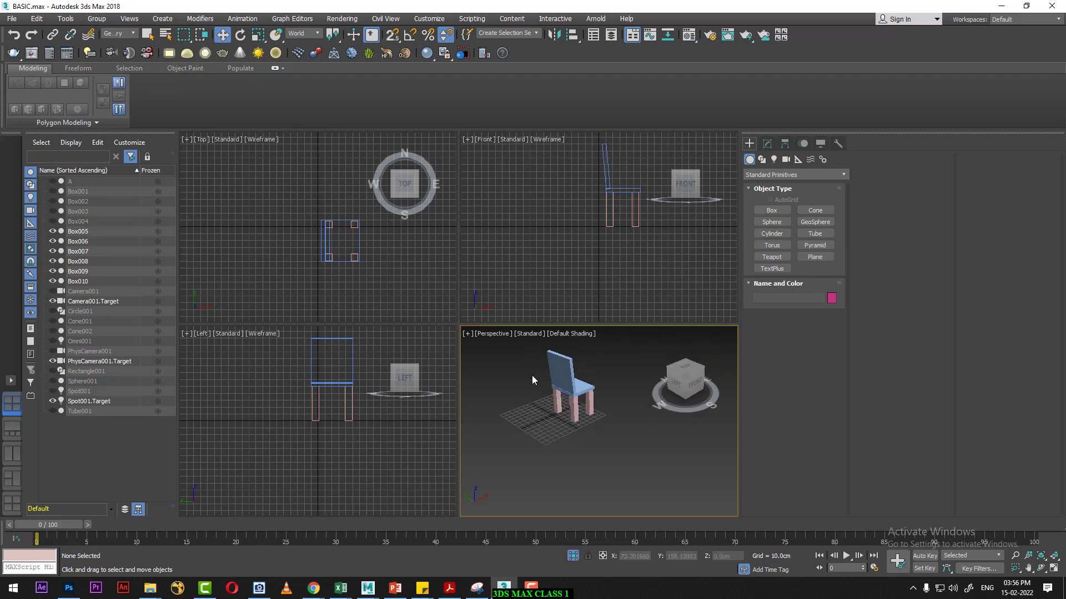
drag(531, 375, 611, 433)
click(34, 18)
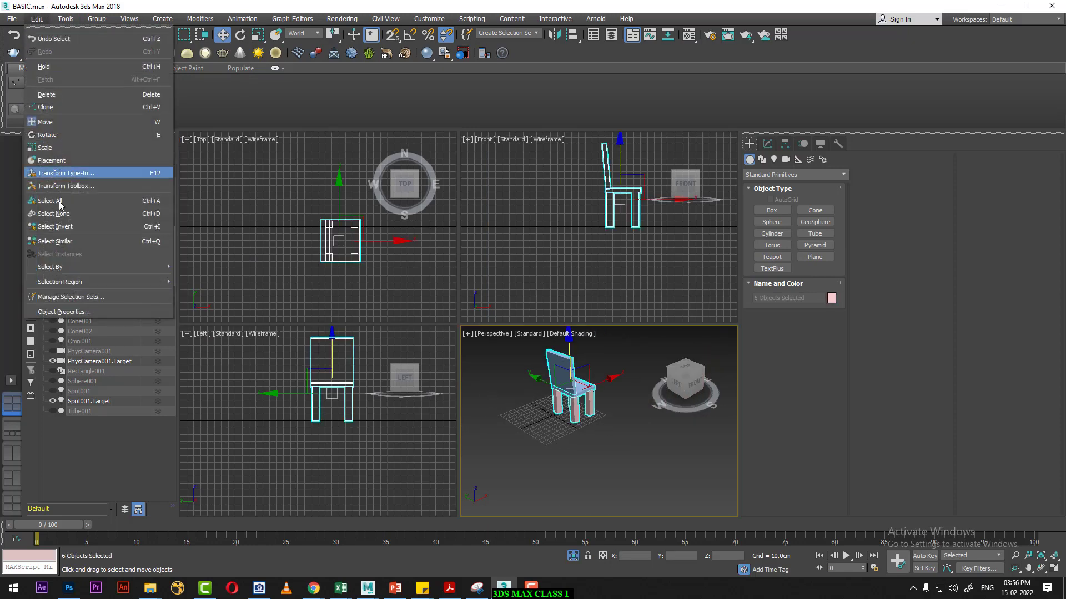
click(65, 134)
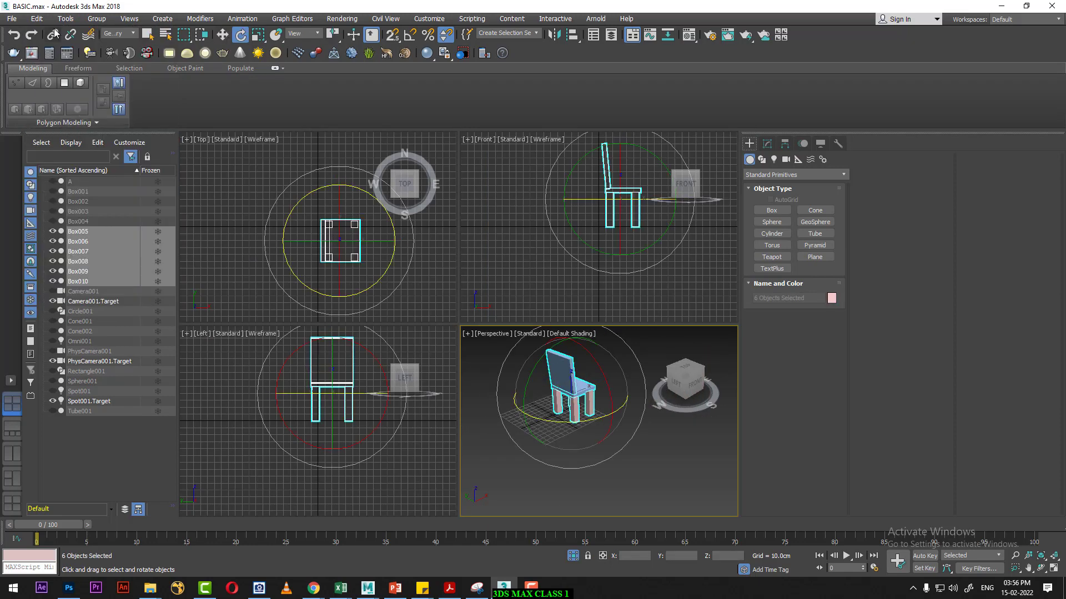
- Look through the Tools menu and review the session outline slide in the image viewer
click(68, 19)
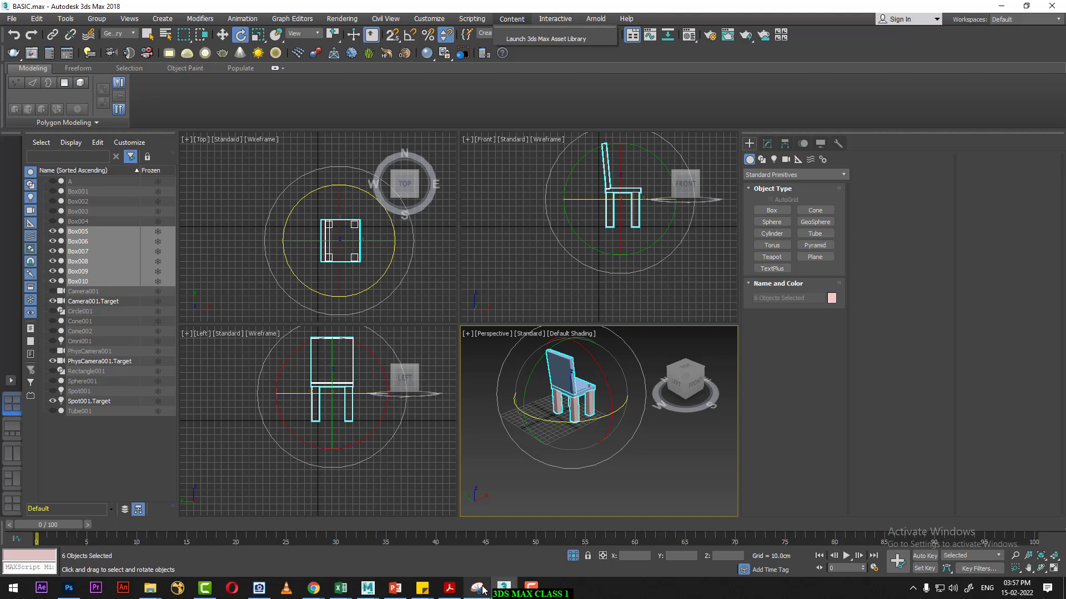
mouse_move(340, 588)
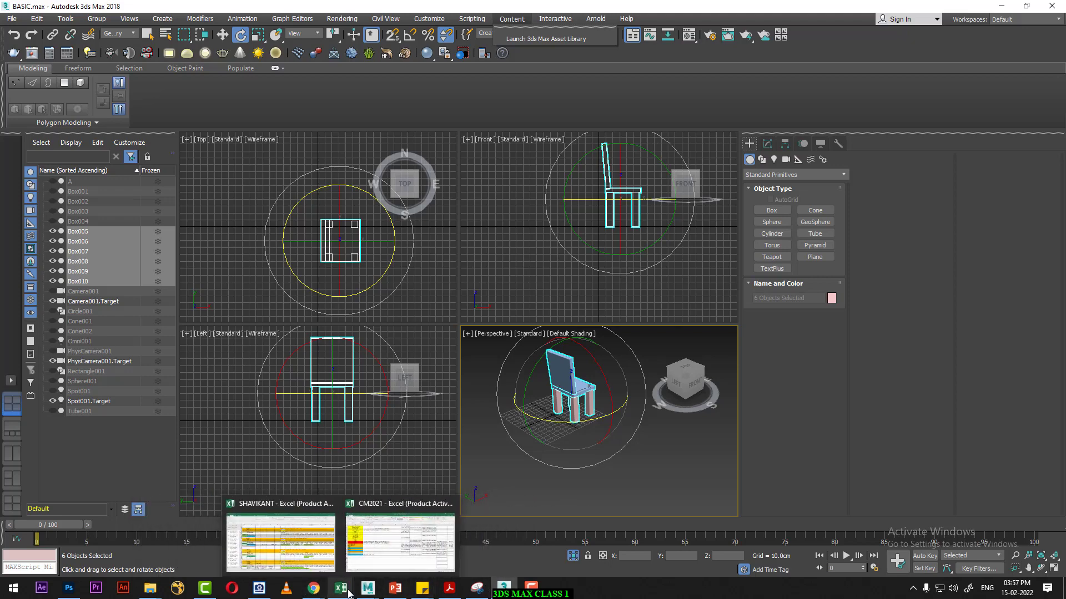
click(258, 588)
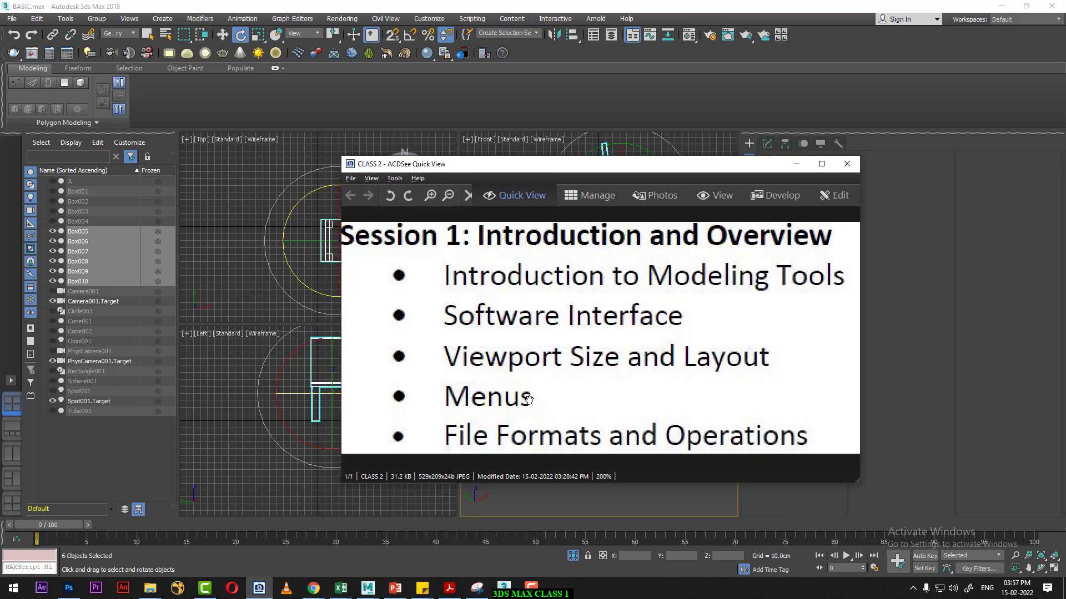
drag(529, 400, 524, 288)
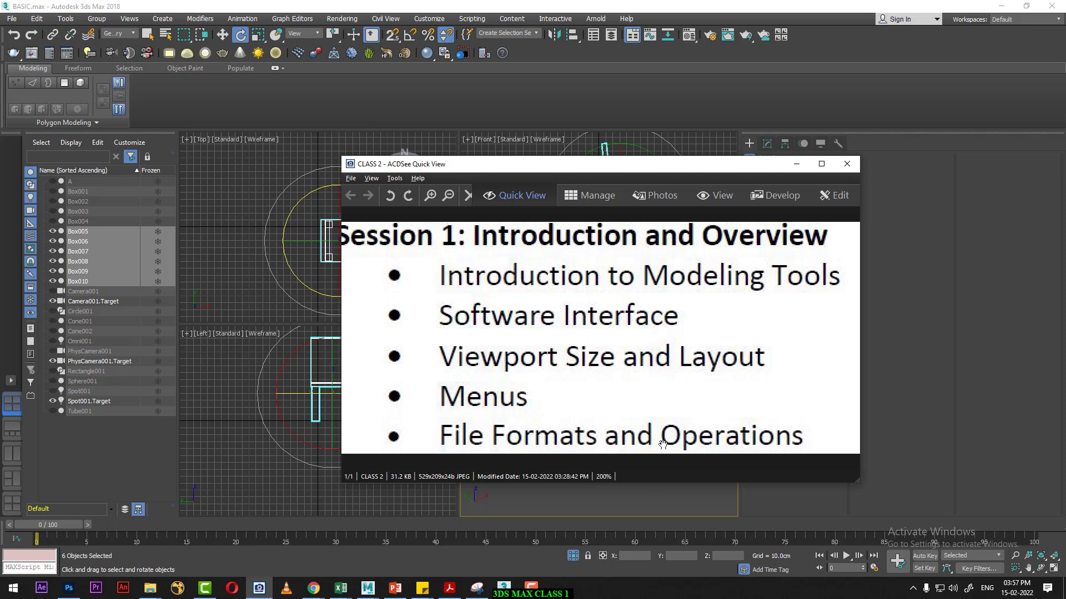
click(797, 163)
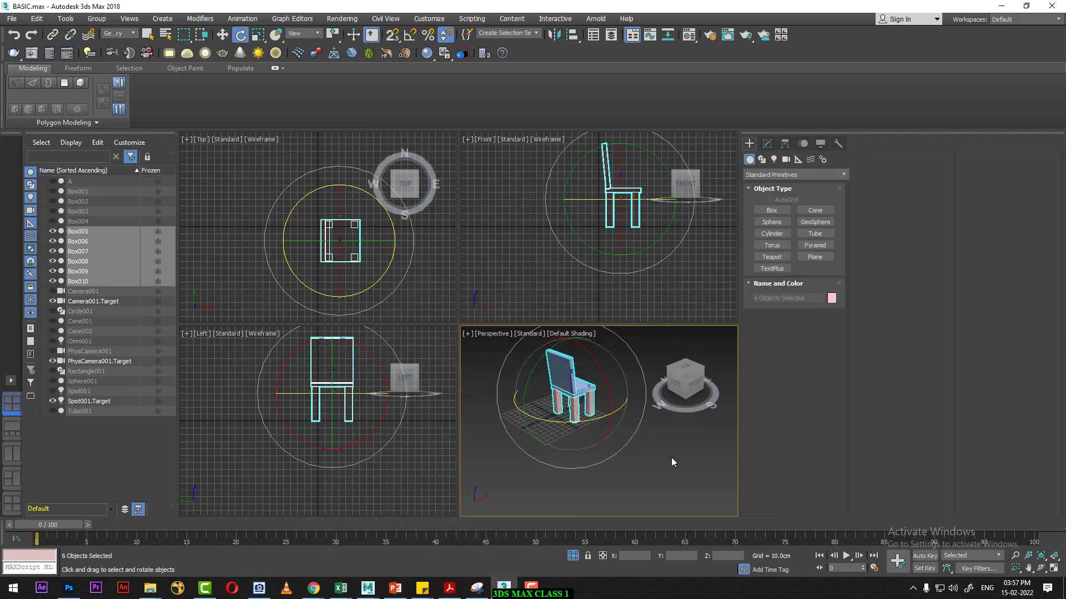
- Maximize the Perspective view with Alt+W and orbit, zoom and pan to frame the chair close up
key(alt+w)
alt+middle_drag(645, 448, 494, 400)
scroll(564, 428, up, 3)
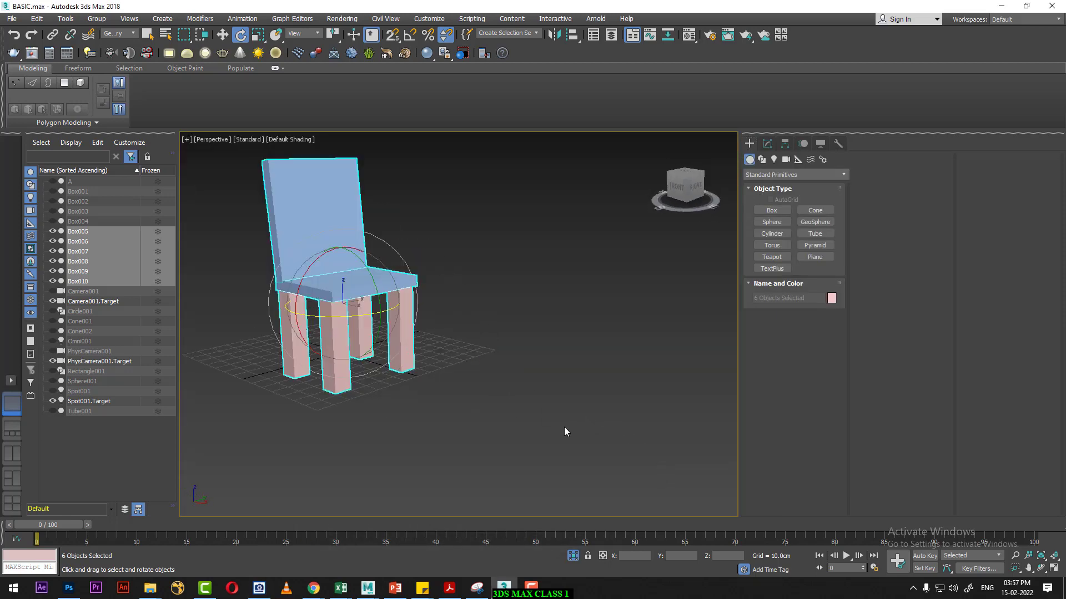
middle_drag(565, 432, 587, 451)
click(11, 18)
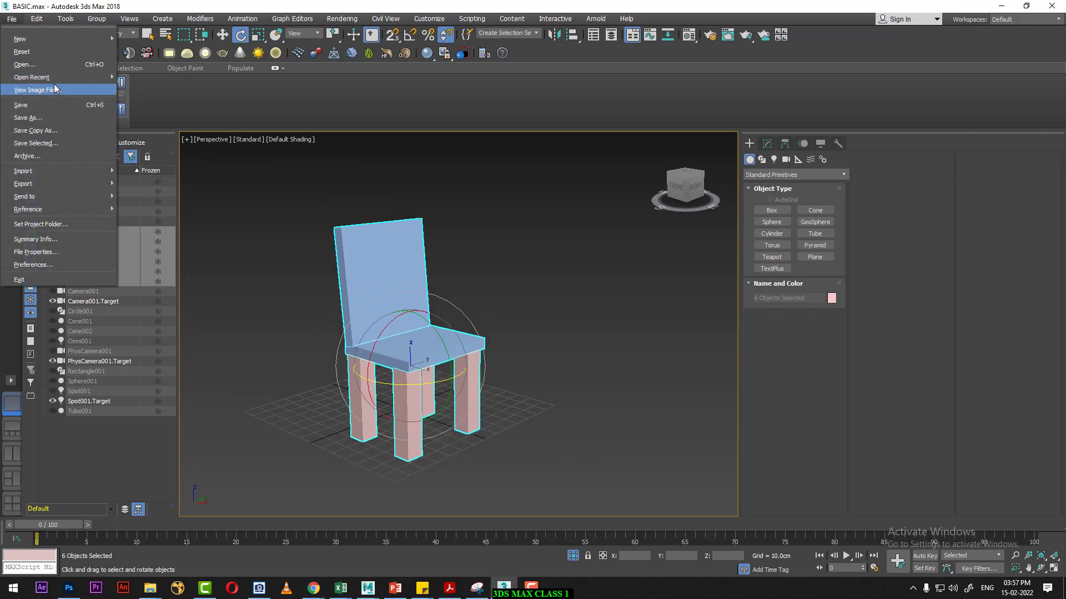
- Save an incremented copy, BASIC01.max, keeping the standard 3ds Max (*.max) format
click(60, 118)
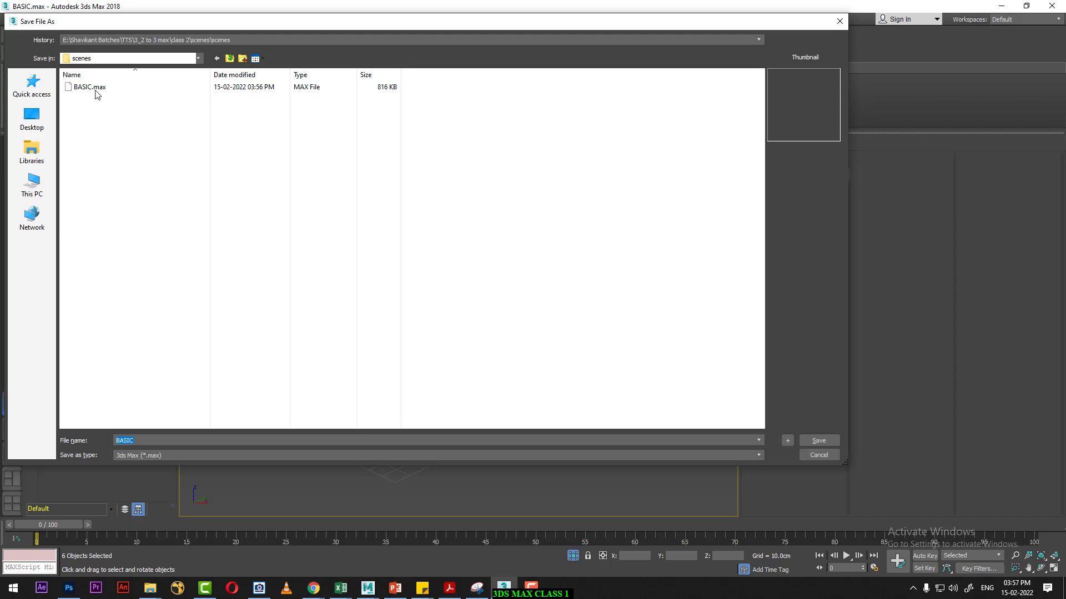
click(176, 457)
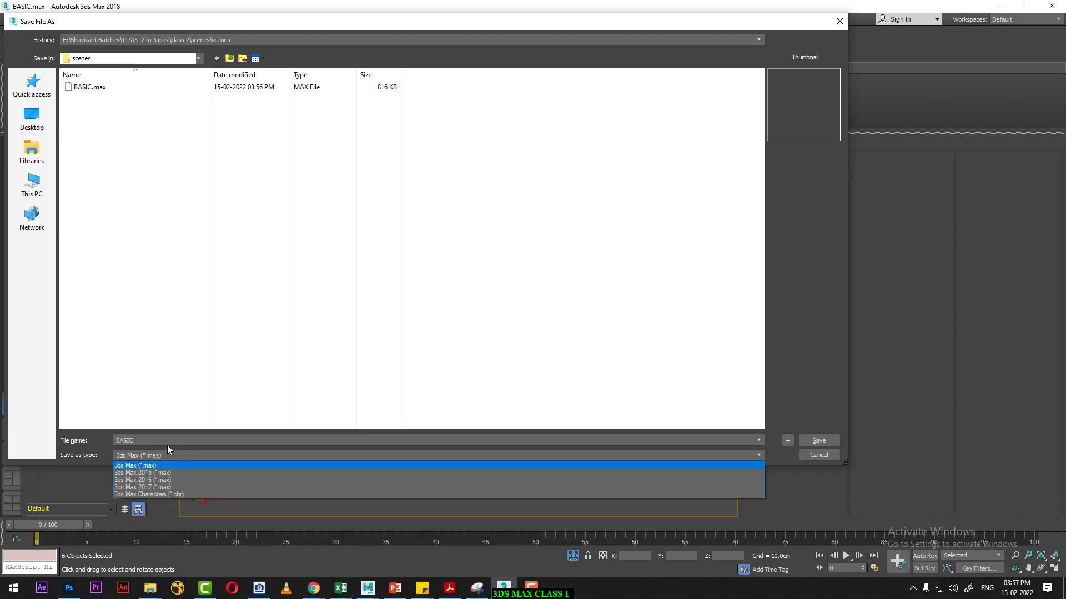
click(162, 438)
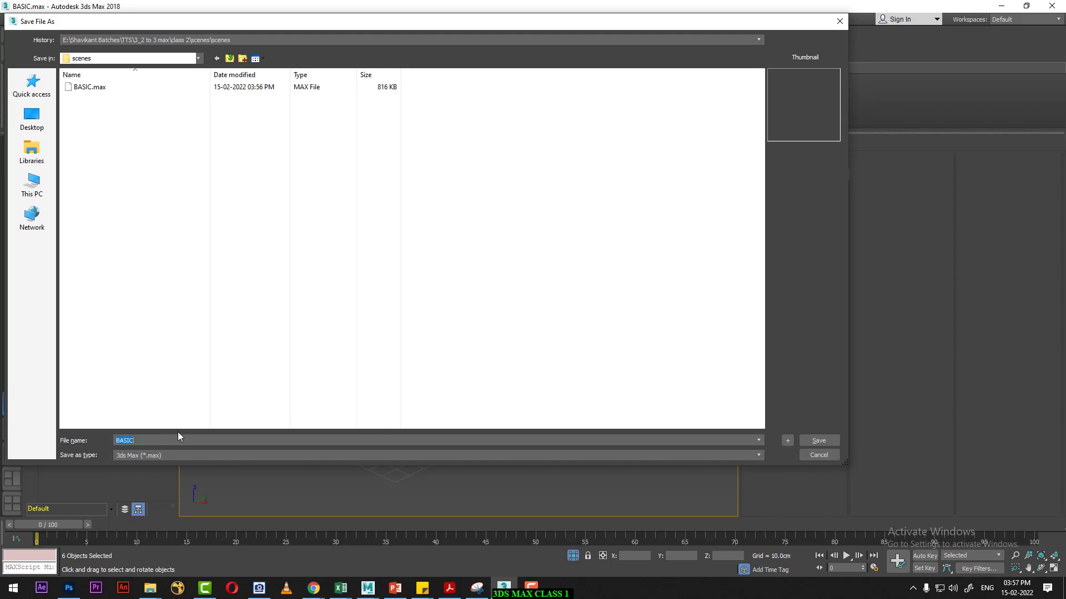
click(788, 441)
click(6, 20)
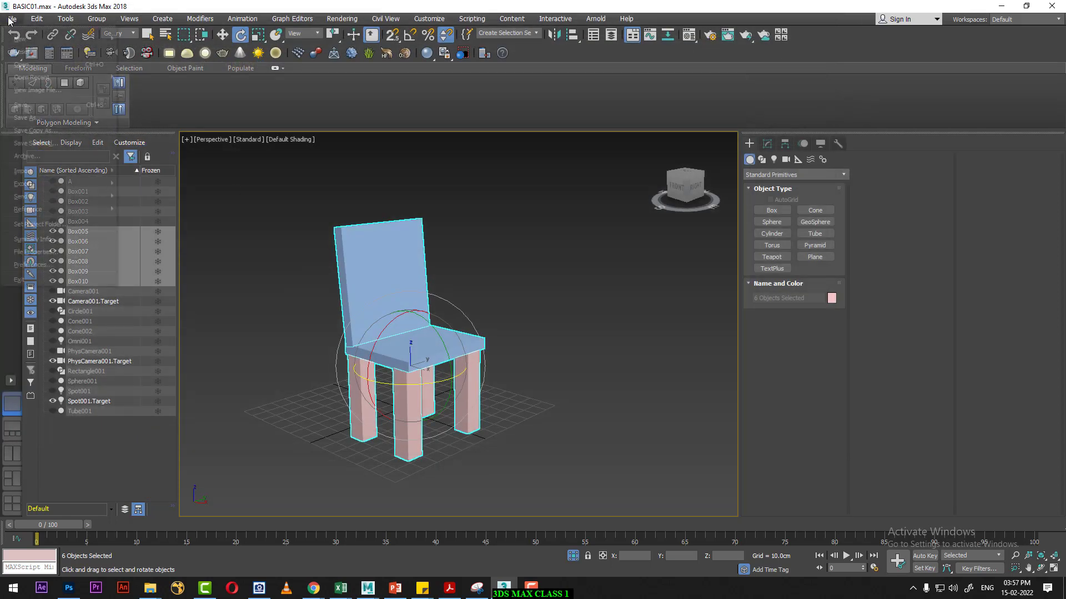
- Save a 3ds Max 2017 (*.max) format copy named BASIC01_2017
click(60, 120)
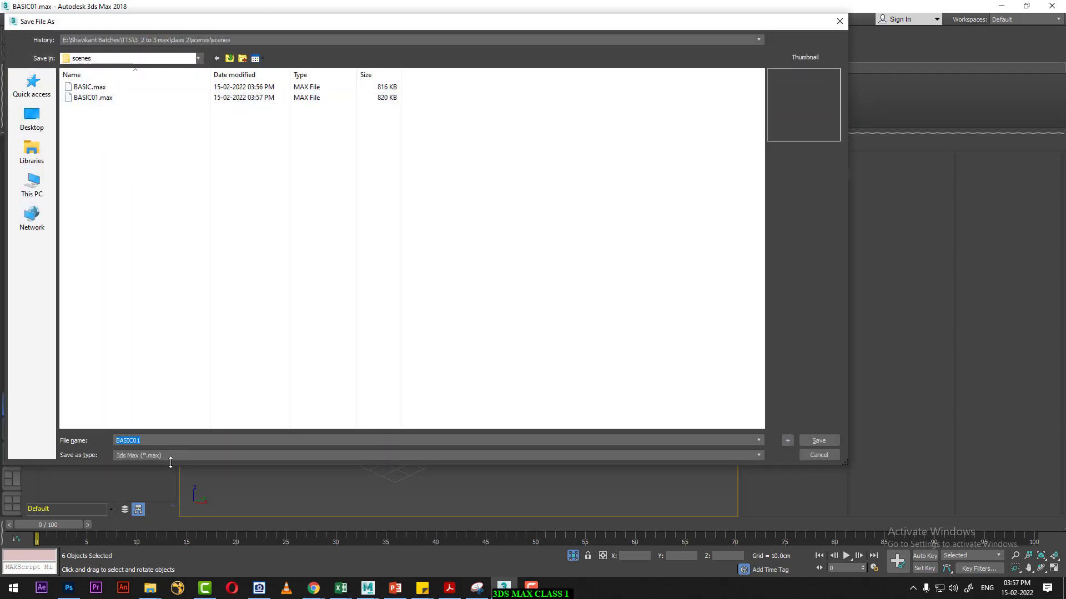
click(170, 455)
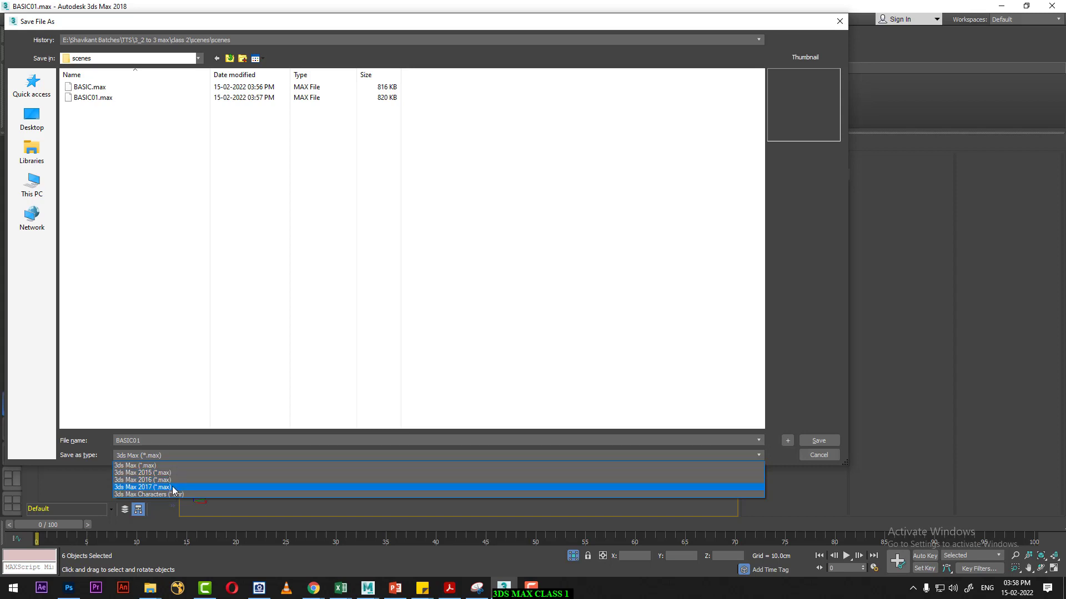
click(173, 487)
click(162, 443)
text(_2017)
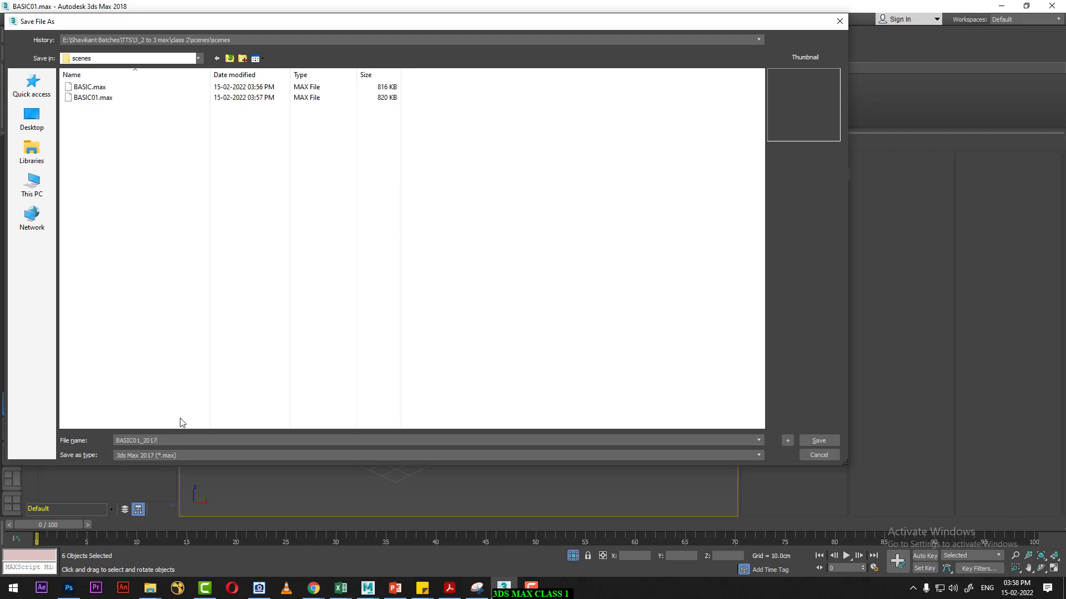
key(Return)
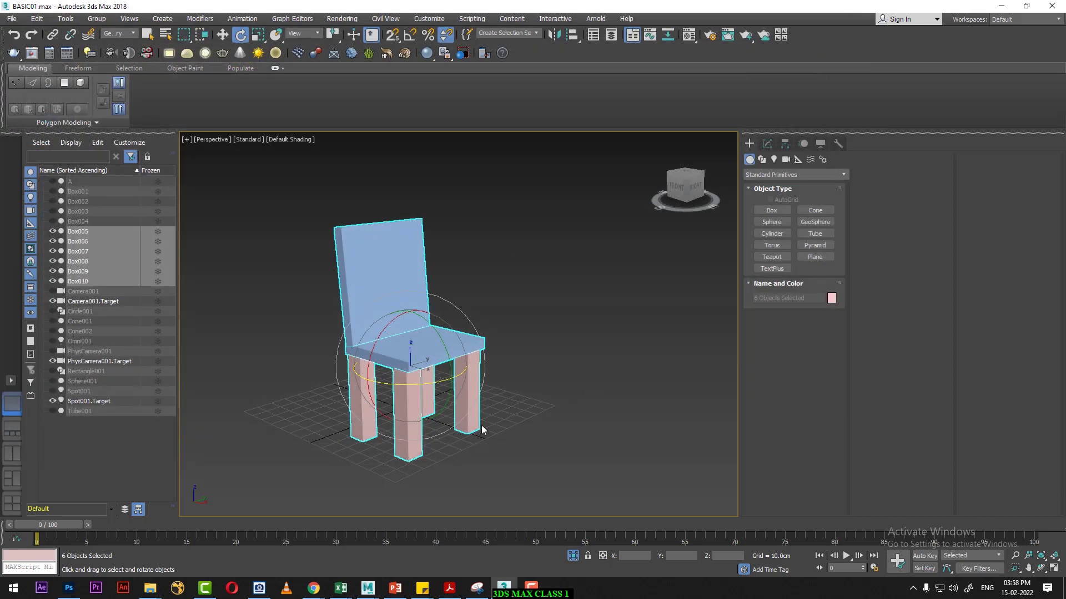
- Check the class outline image, minimize its viewer and deselect the chair
click(259, 590)
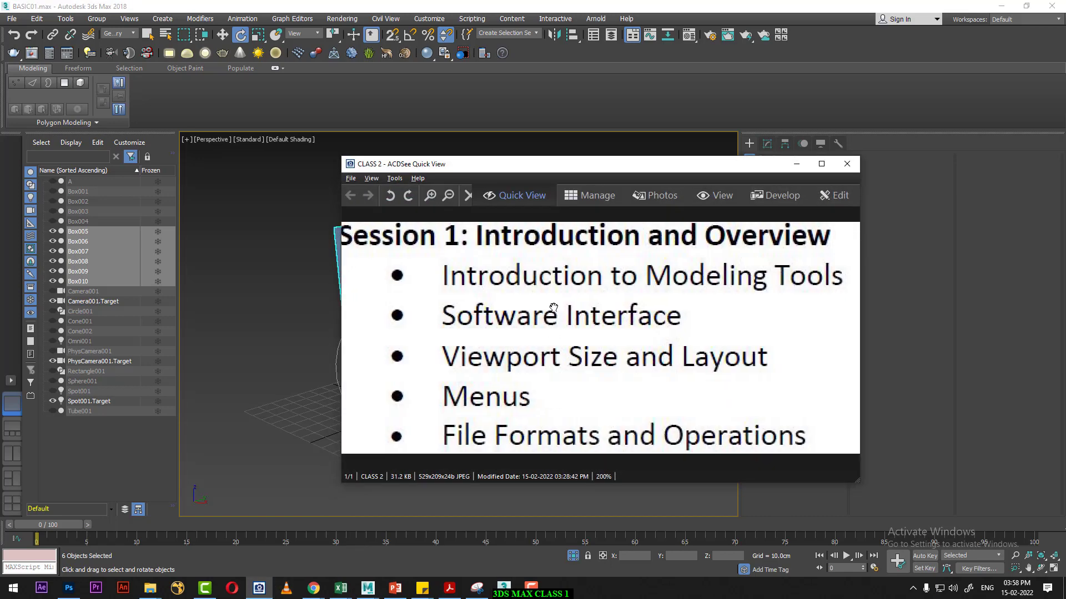
drag(555, 309, 521, 323)
click(796, 164)
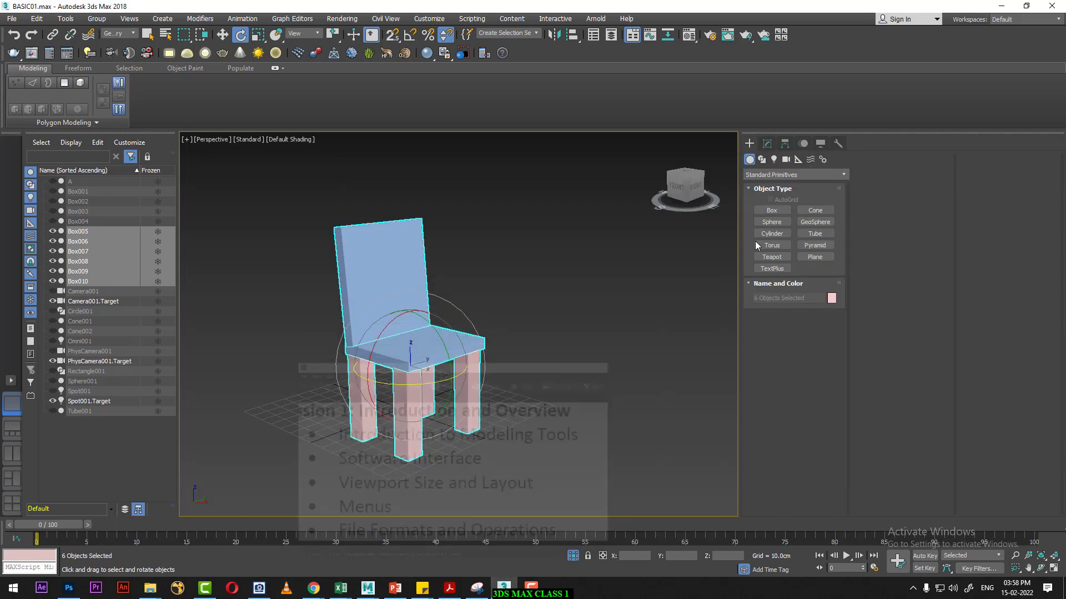
click(588, 289)
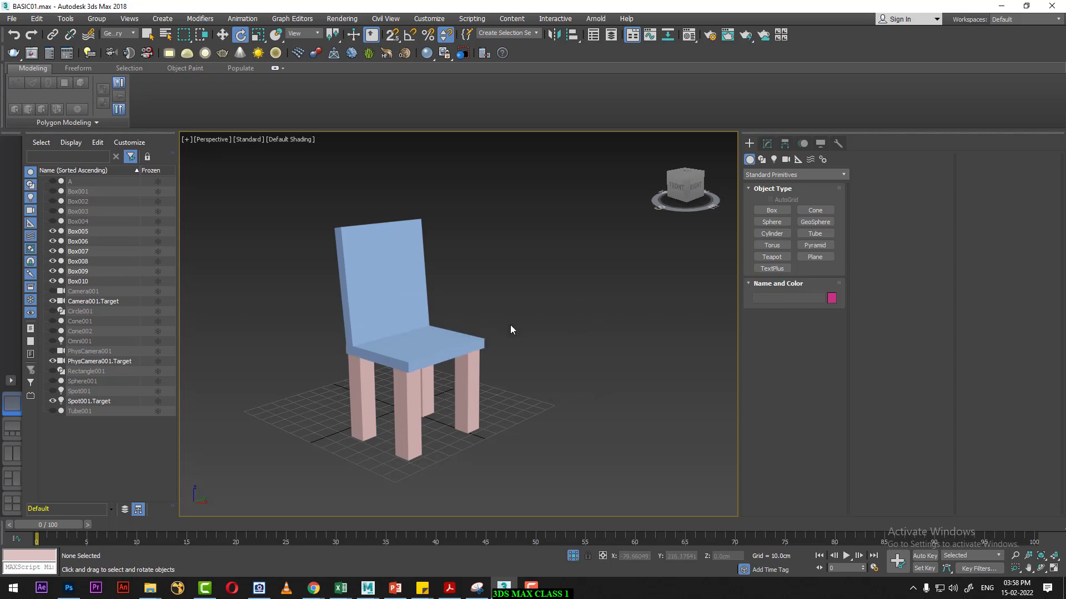
- Try recent CAM.max without saving the chair scene, then open DIAMOND RING ANIMATION.max instead
click(7, 20)
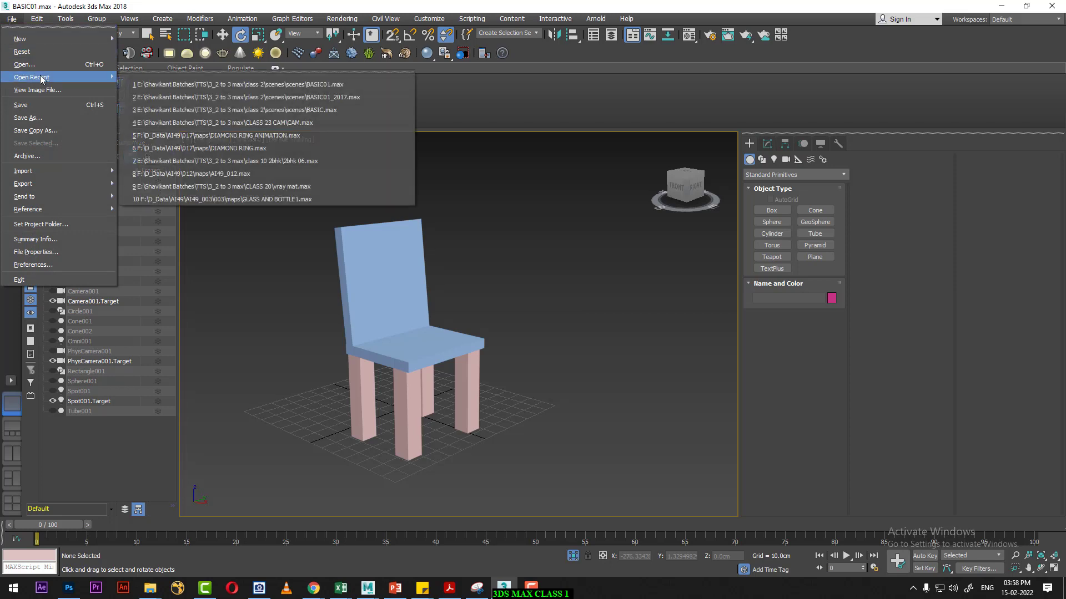
mouse_move(32, 76)
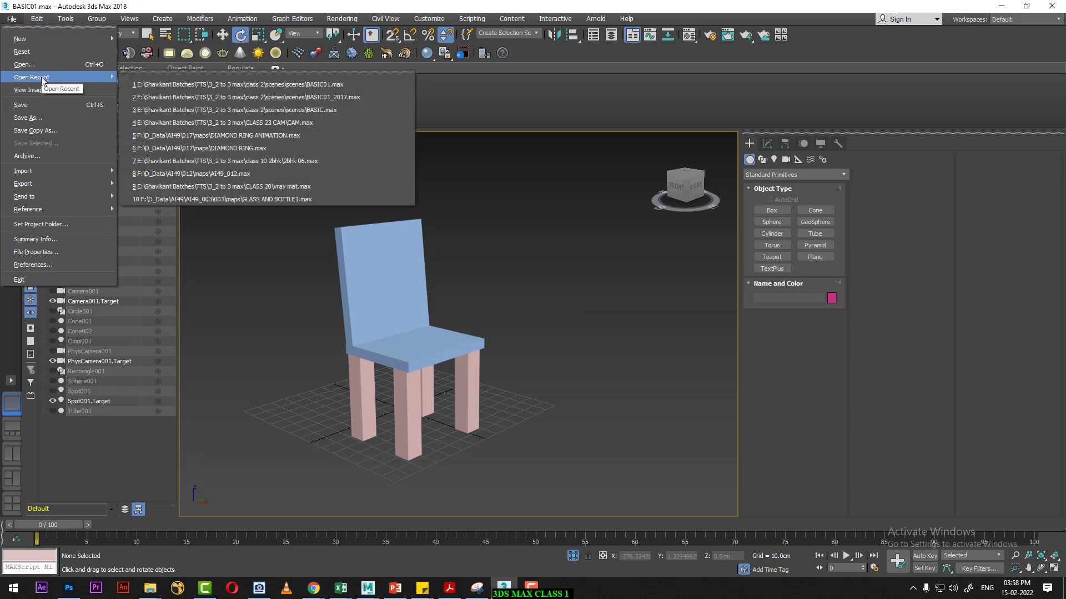
click(158, 123)
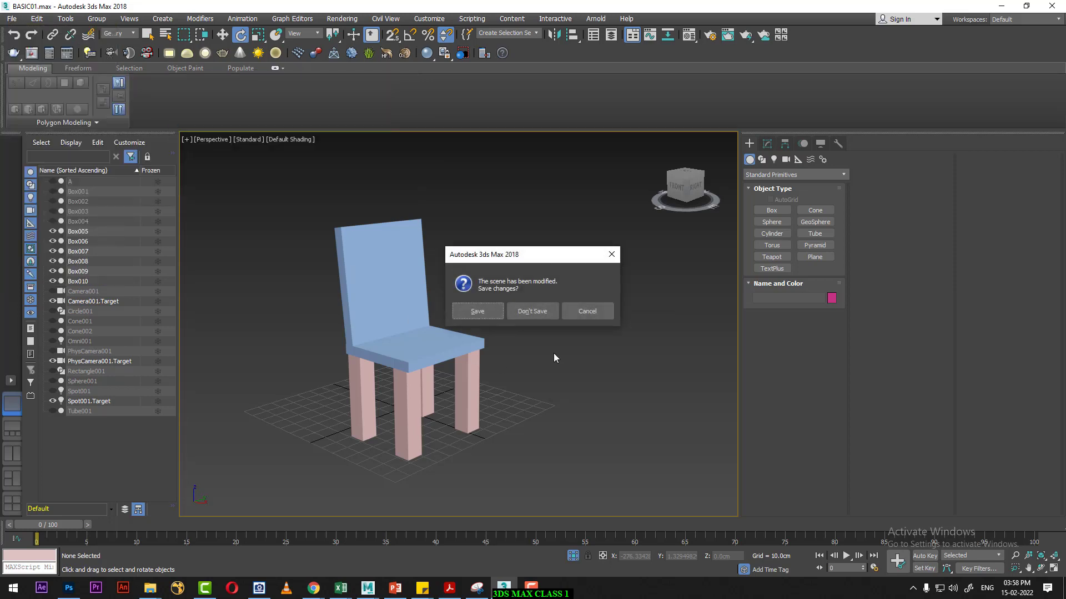
click(539, 312)
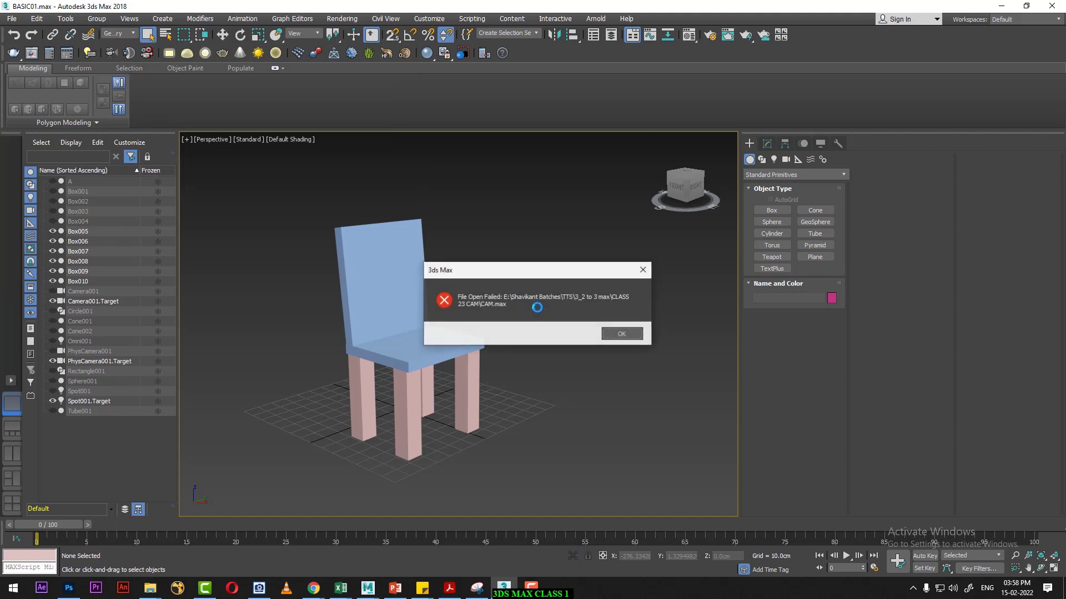
click(617, 335)
click(11, 19)
mouse_move(33, 77)
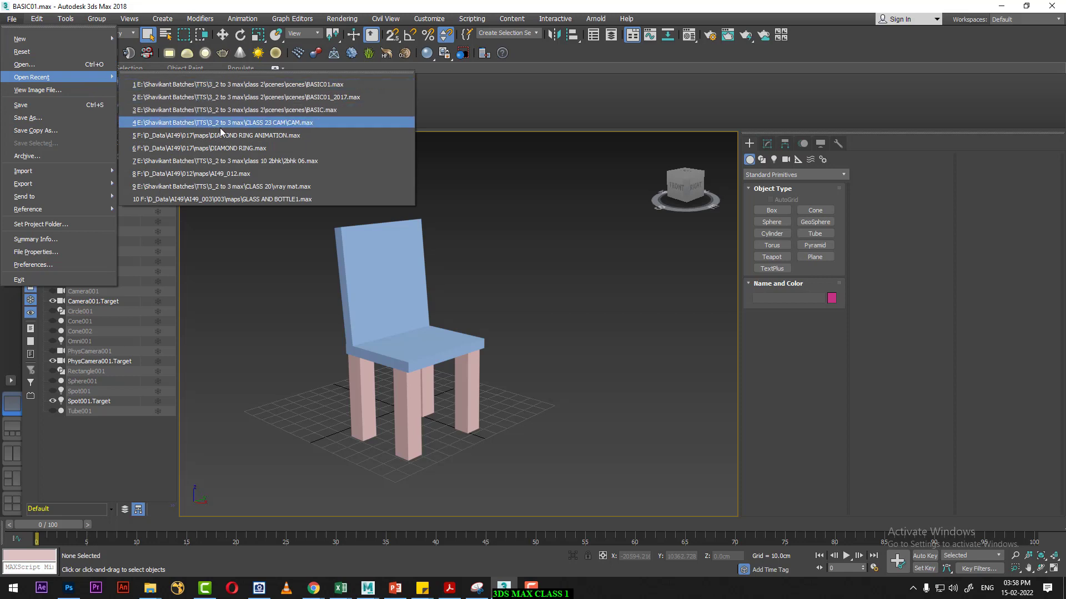
click(225, 136)
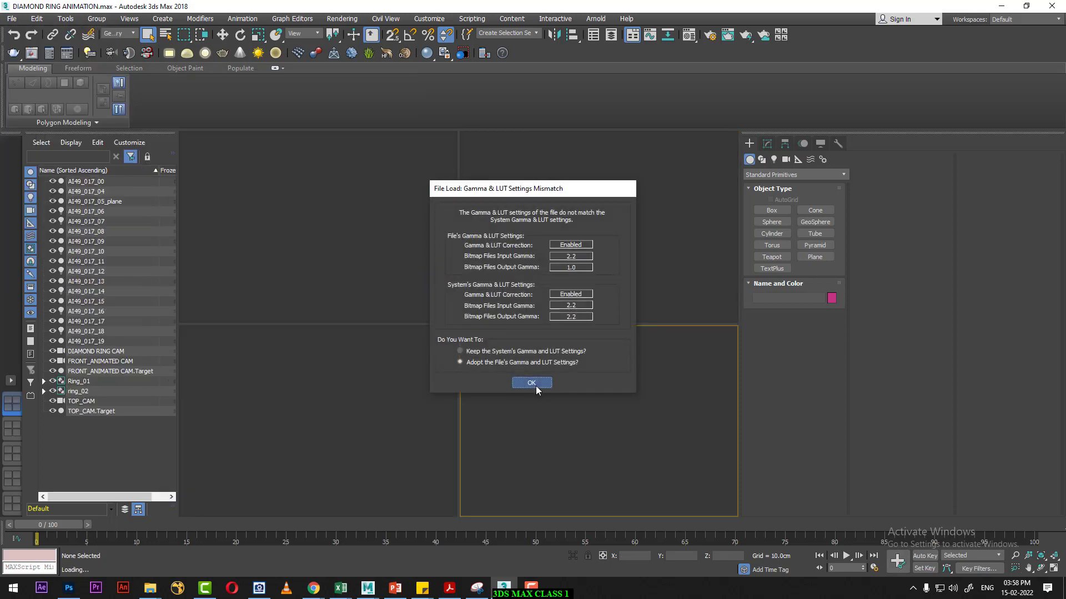
- Accept gamma settings, then isolate ring_02 in a maximized, shaded perspective view
click(535, 385)
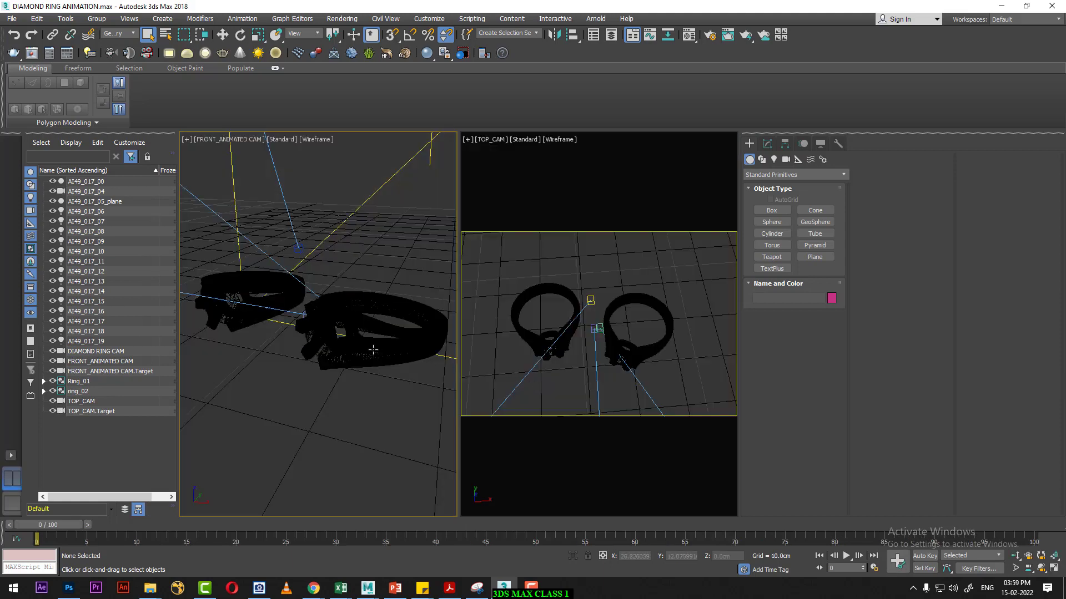
click(337, 343)
key(alt+q)
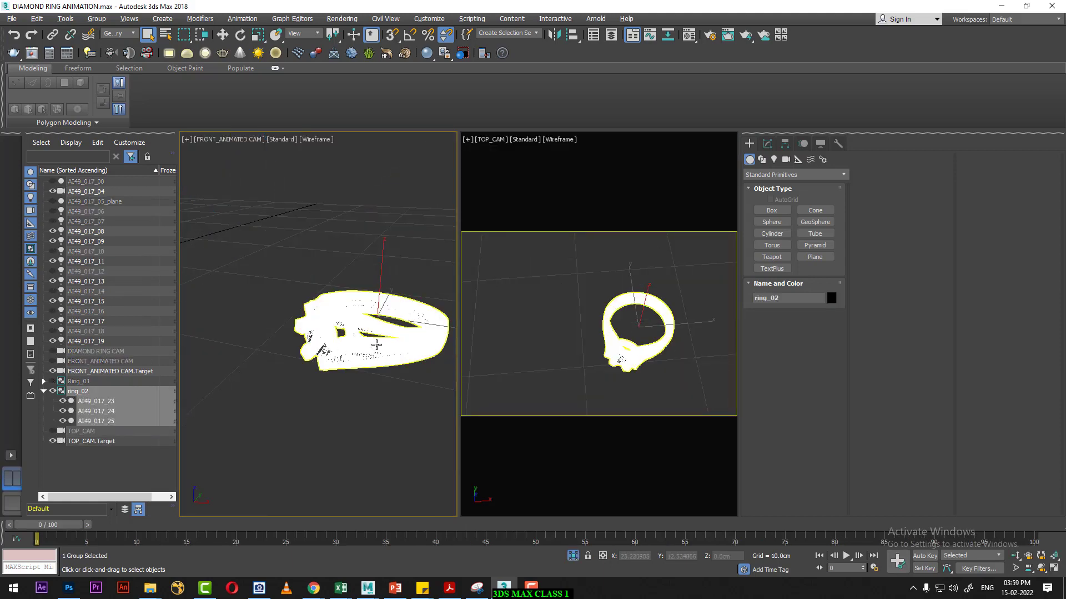
key(p)
key(alt+w)
alt+middle_drag(525, 344, 515, 349)
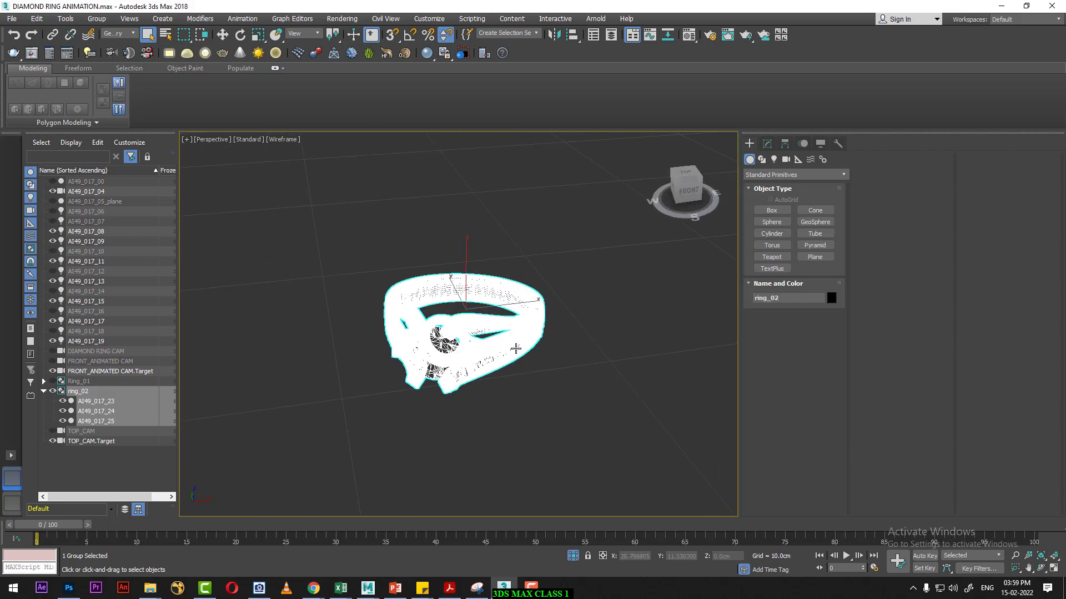
key(F3)
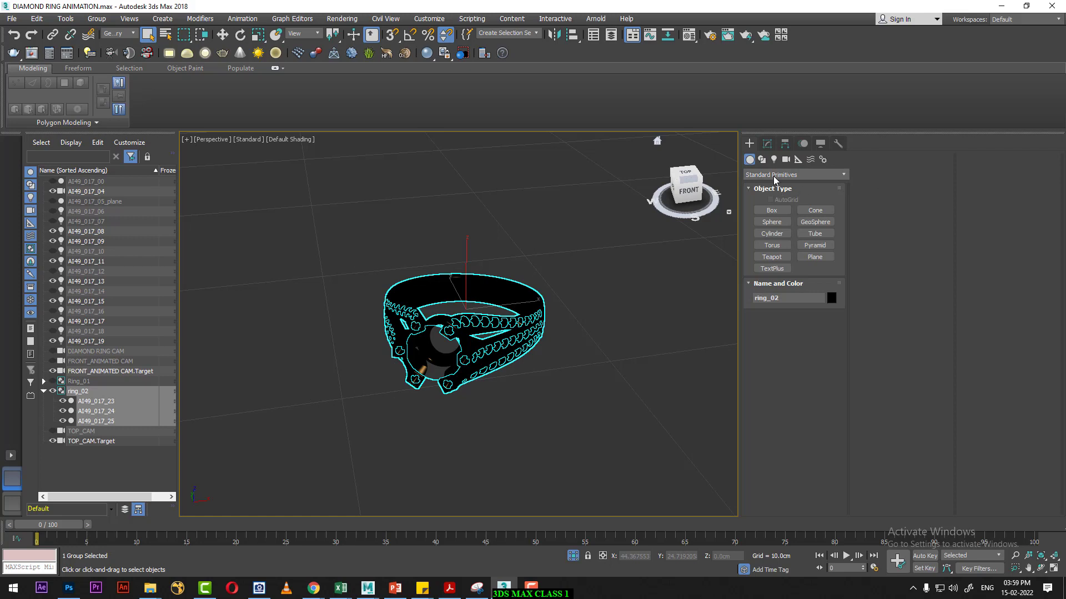
- Turn on Show Shaded Material in Viewport for a Material Editor sample slot
key(m)
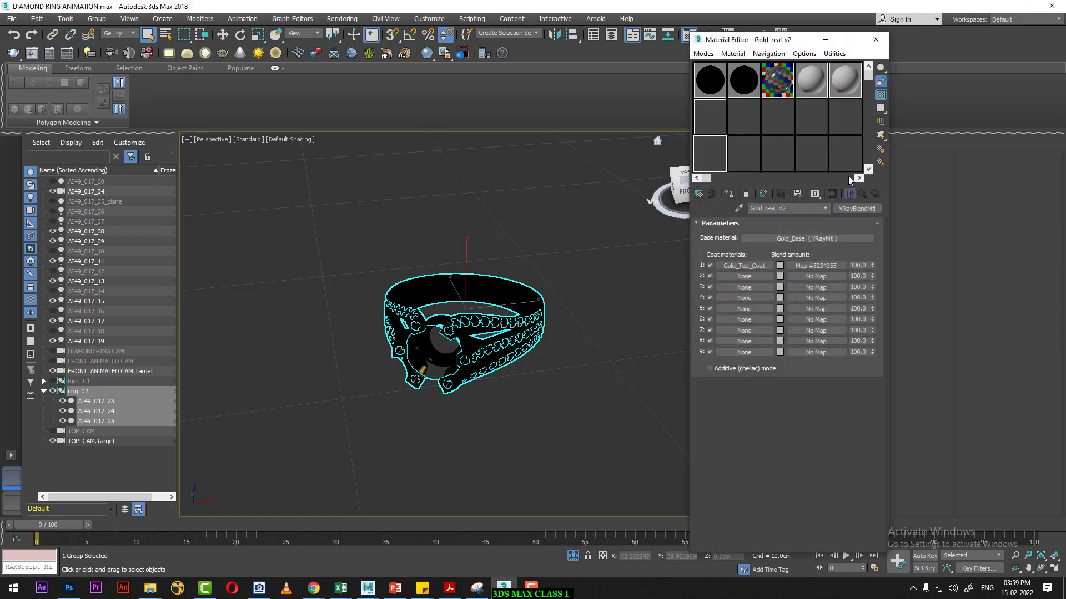
click(850, 78)
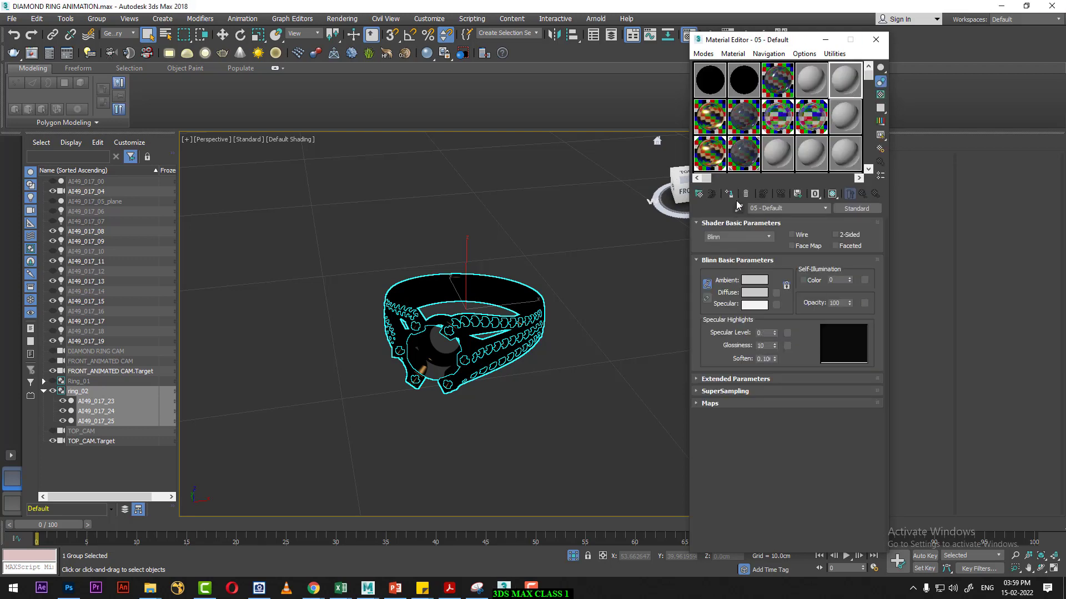
click(729, 193)
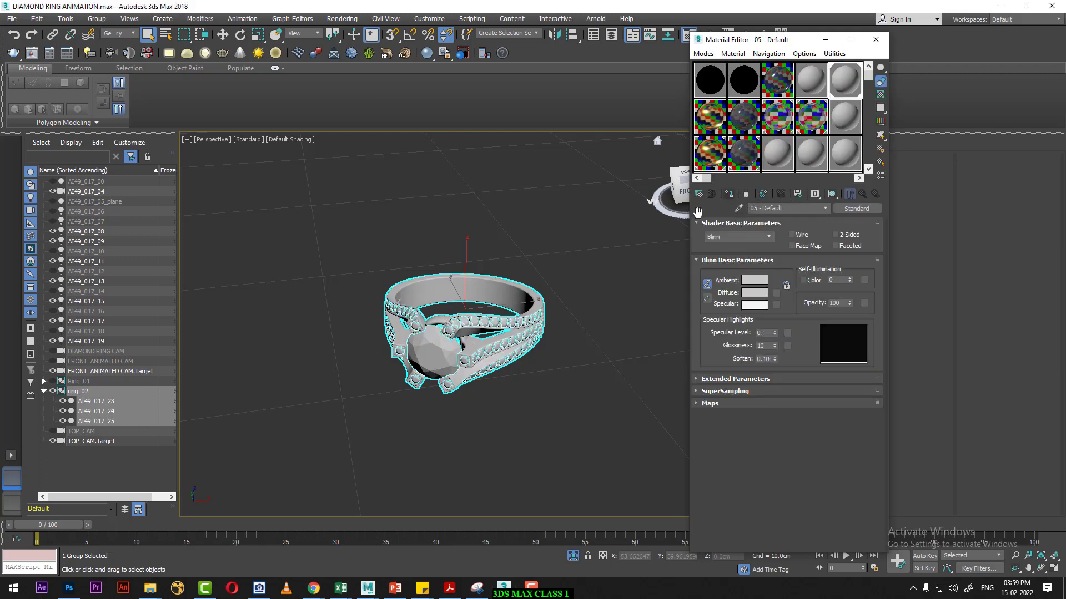
click(876, 39)
mouse_move(472, 341)
alt+middle_down()
mouse_move(522, 343)
mouse_move(507, 448)
alt+middle_up()
scroll(521, 342, up, 3)
- Reselect the ring group, orbit above it and switch to Edged Faces display
click(506, 448)
click(459, 340)
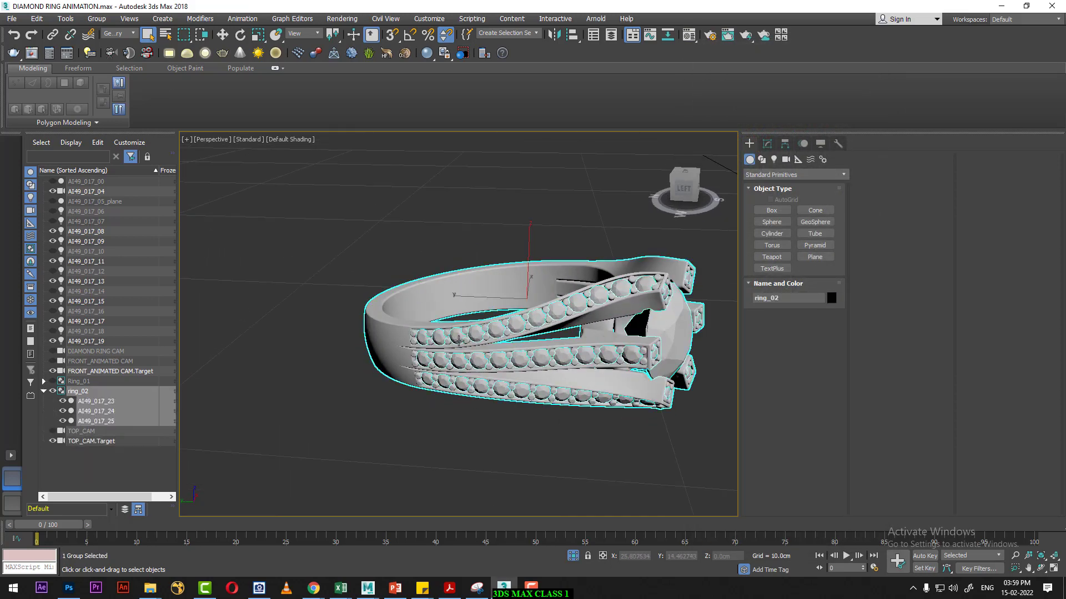
mouse_move(523, 328)
alt+middle_down()
mouse_move(440, 359)
mouse_move(604, 329)
mouse_move(492, 353)
mouse_move(533, 382)
alt+middle_up()
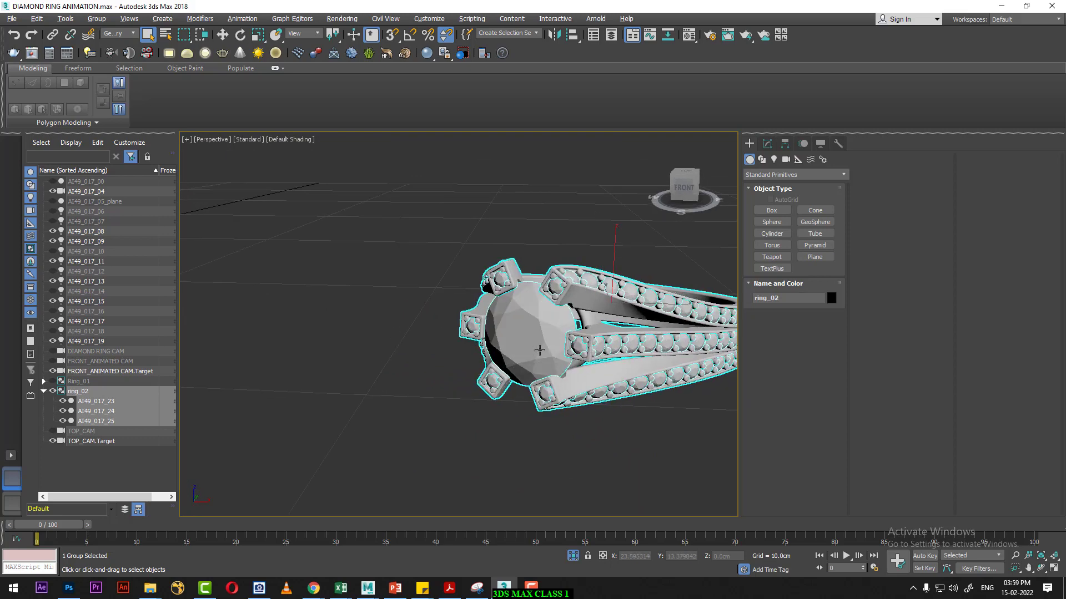
key(F4)
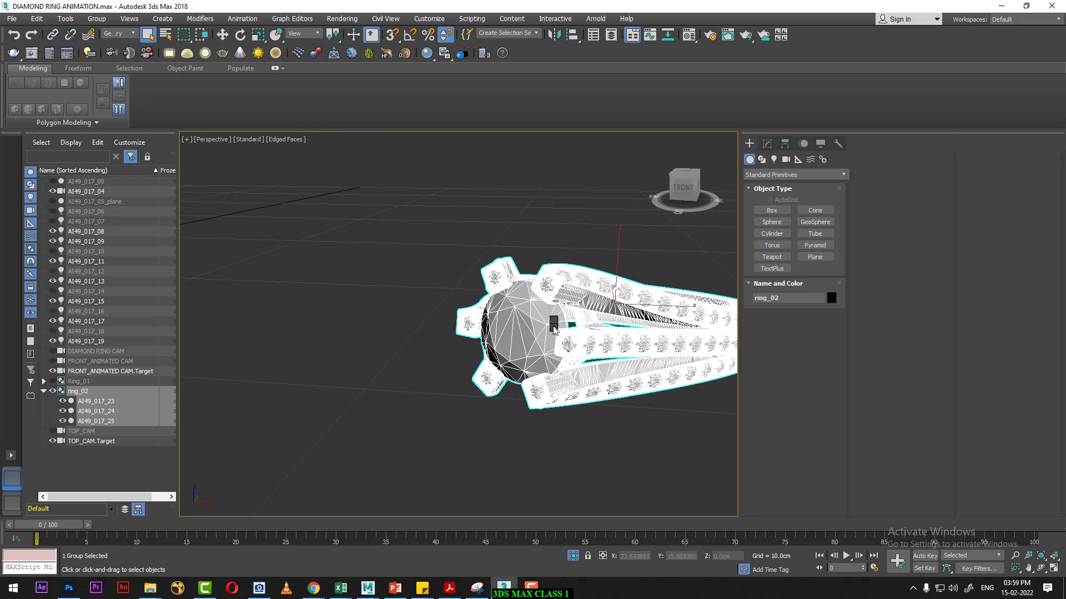
- Try Move and Rotate on the ring, cancelling the rotation to restore it
right_click(550, 341)
click(566, 352)
mouse_move(566, 352)
alt+middle_down()
mouse_move(485, 361)
mouse_move(575, 302)
alt+middle_up()
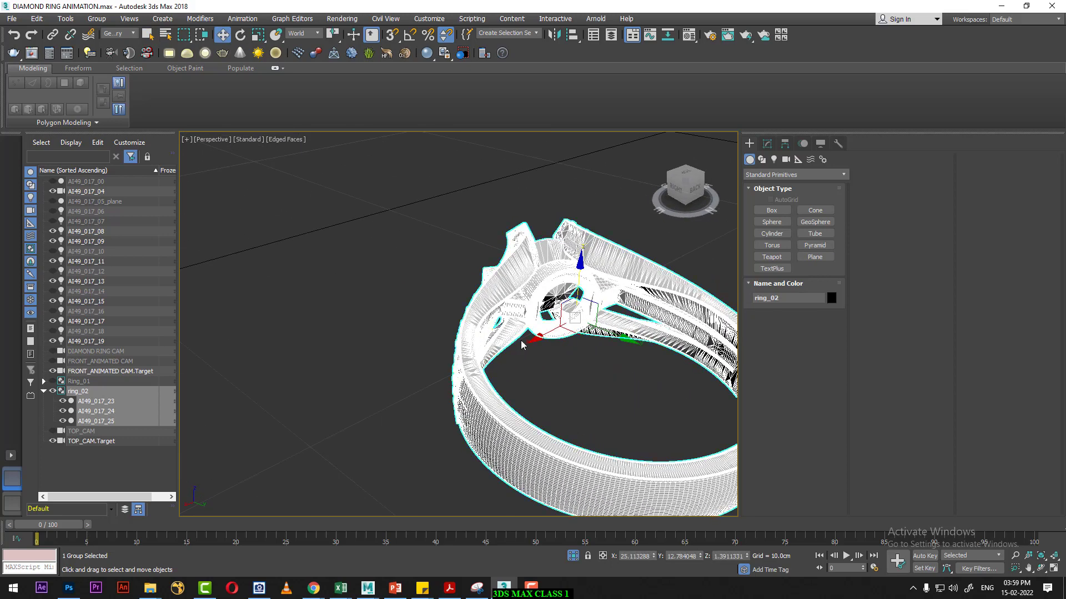
key(e)
drag(600, 284, 598, 371)
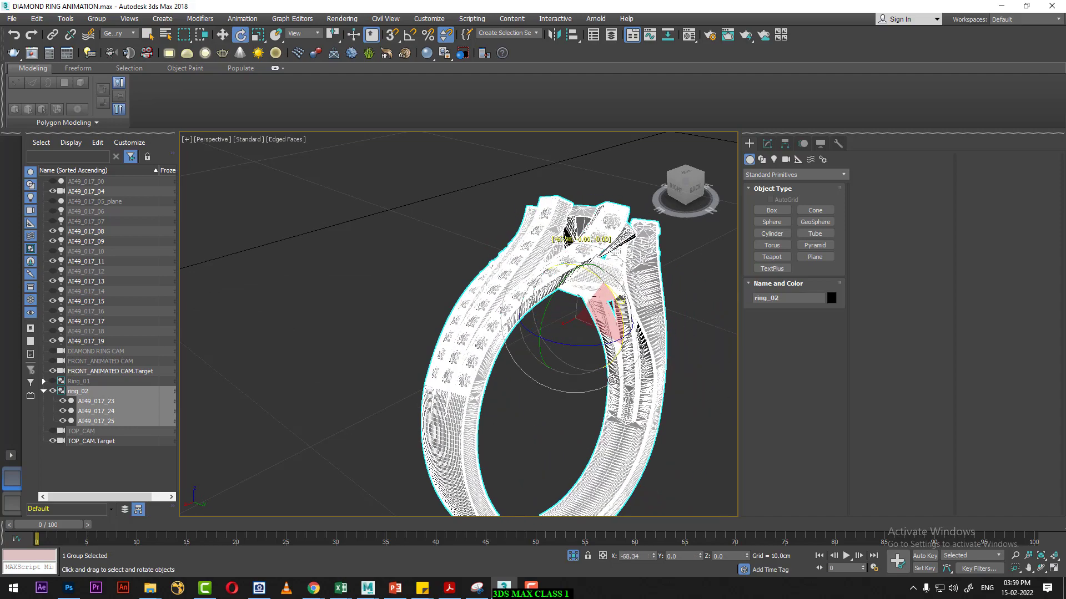
right_click(599, 371)
alt+middle_drag(598, 371, 510, 370)
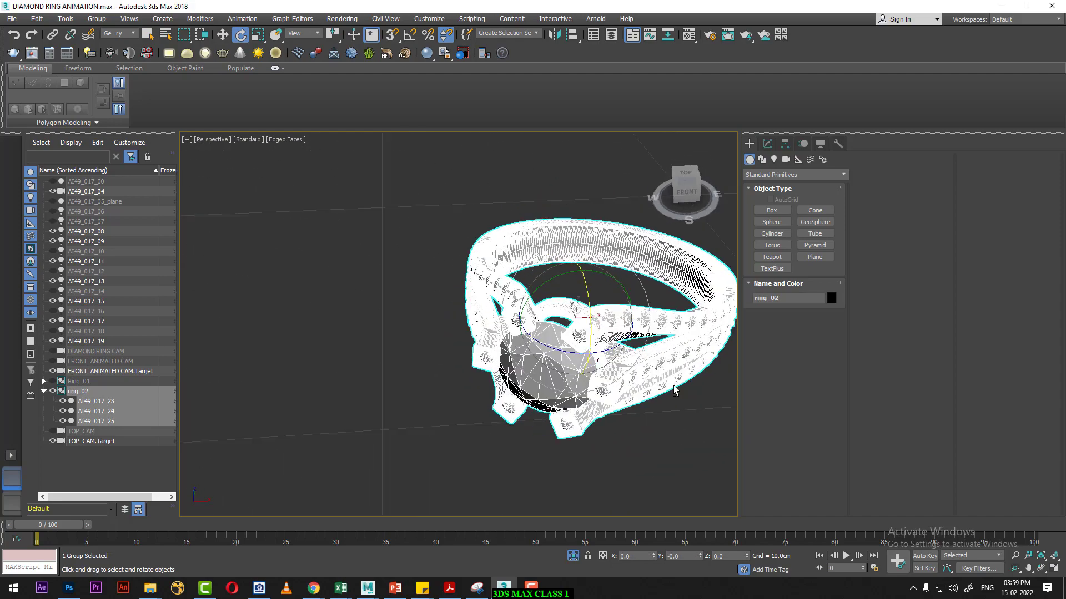